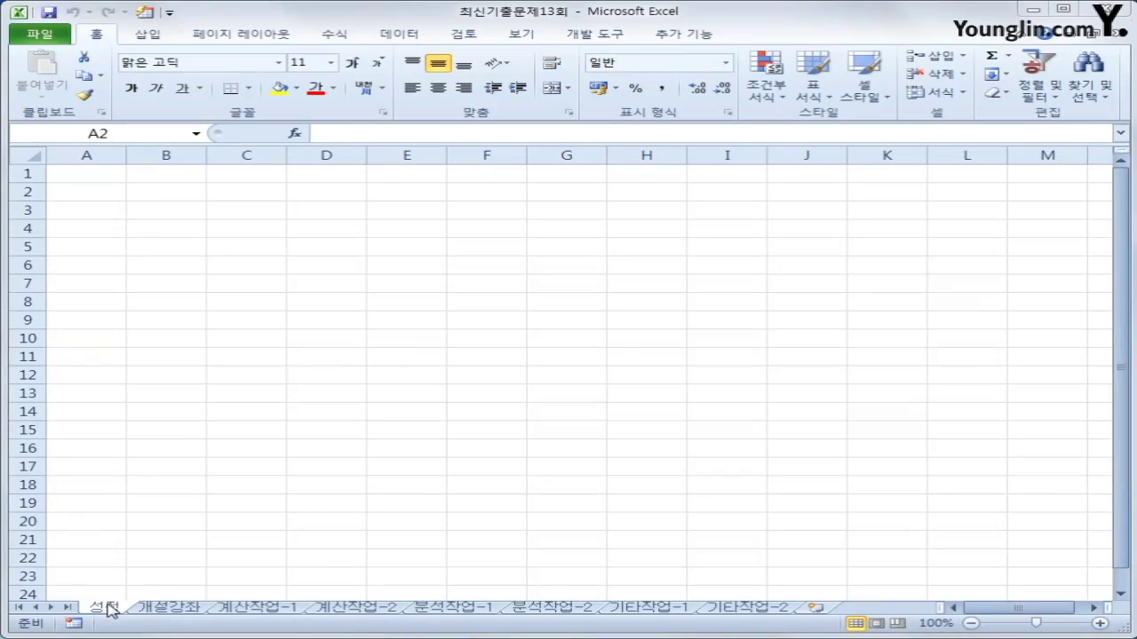
Step: Start a Microsoft Query import at cell A1 of the 성적 sheet, using MS Access Database and the file 관리.accdb
left_click(99, 177)
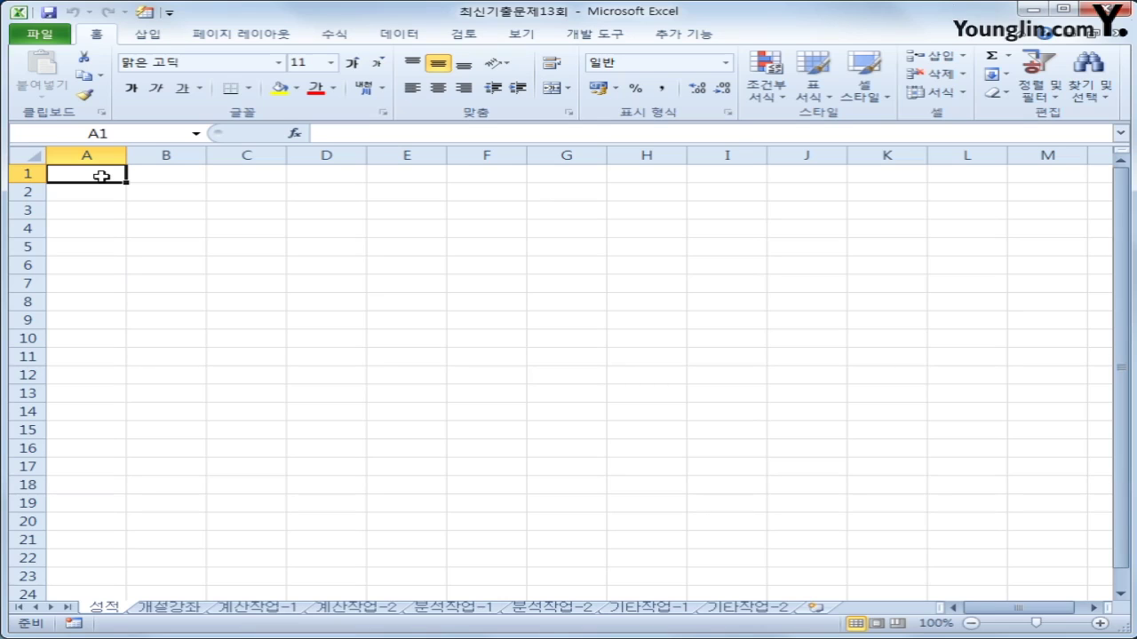
left_click(402, 35)
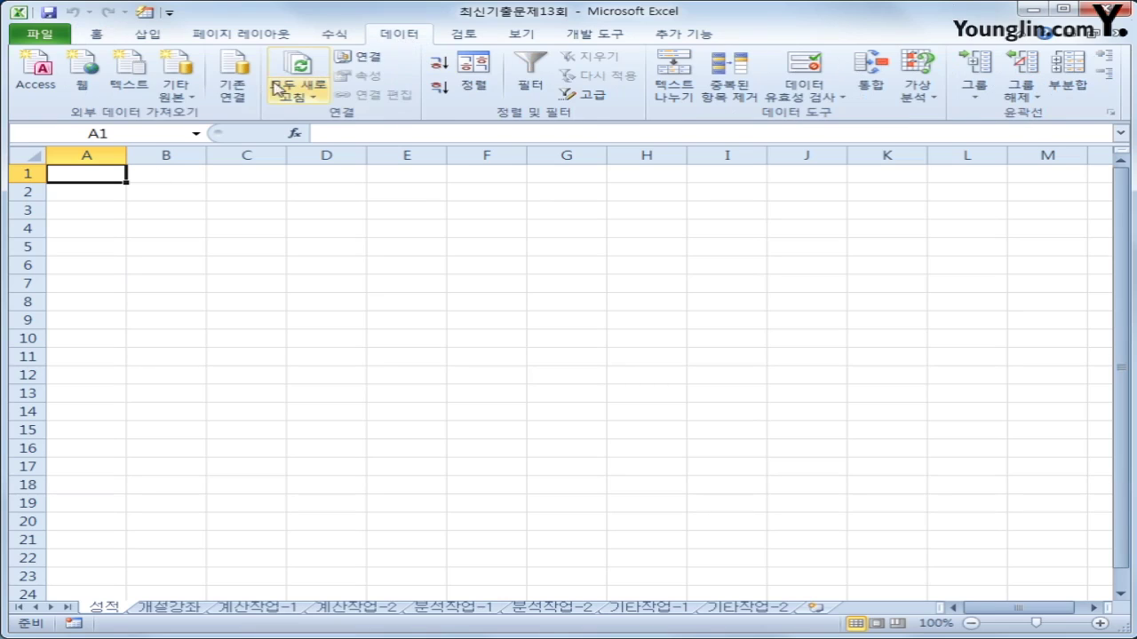
left_click(175, 100)
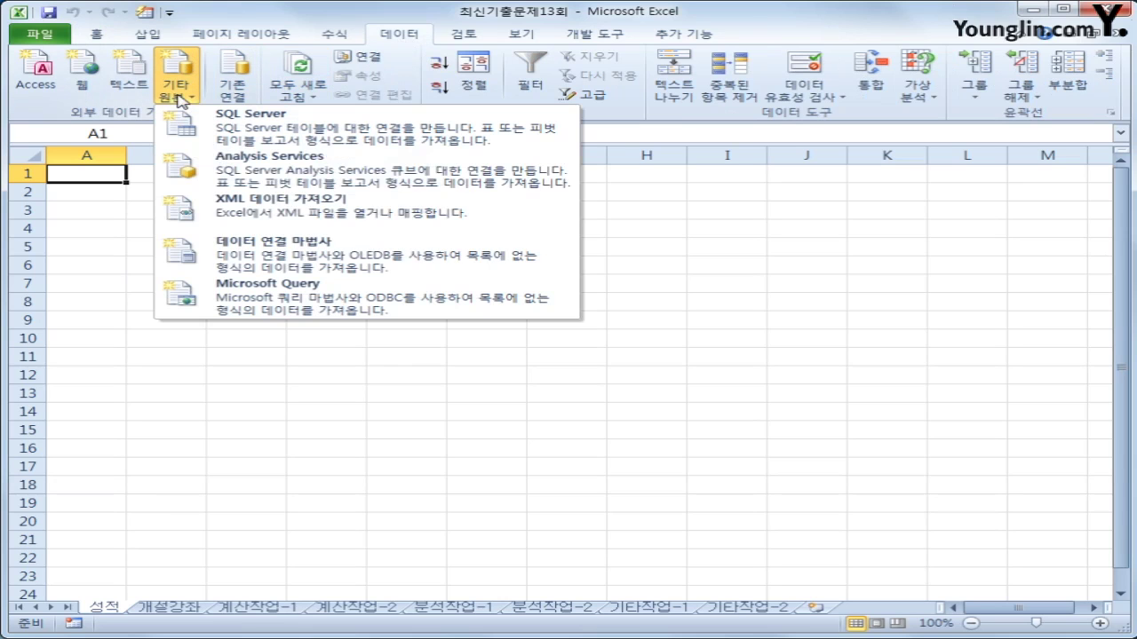
left_click(277, 307)
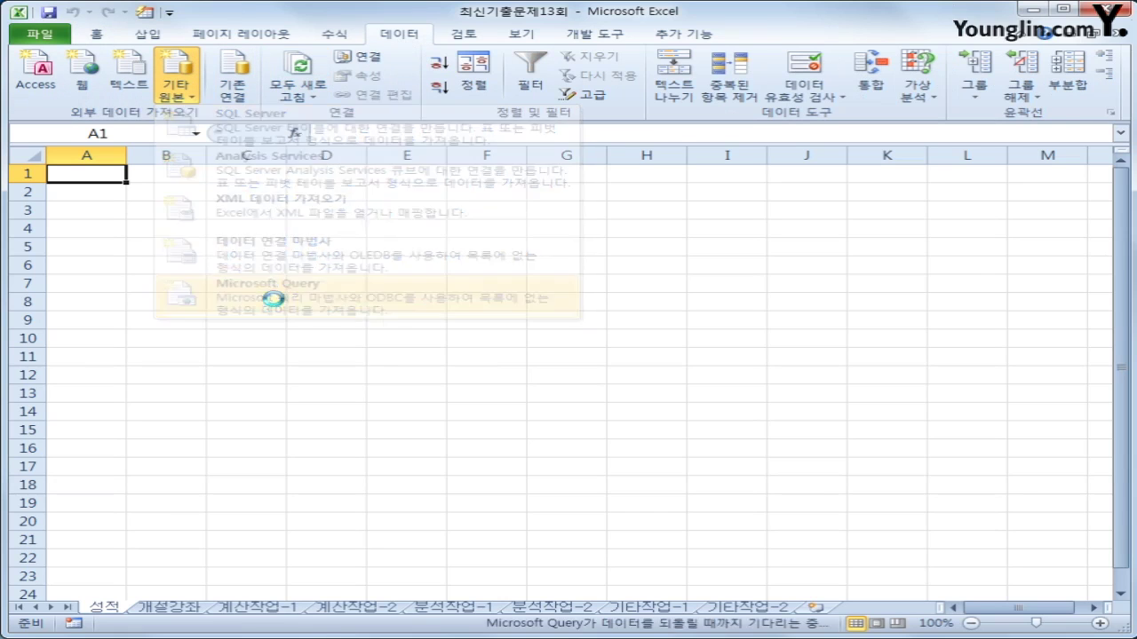
left_click(417, 286)
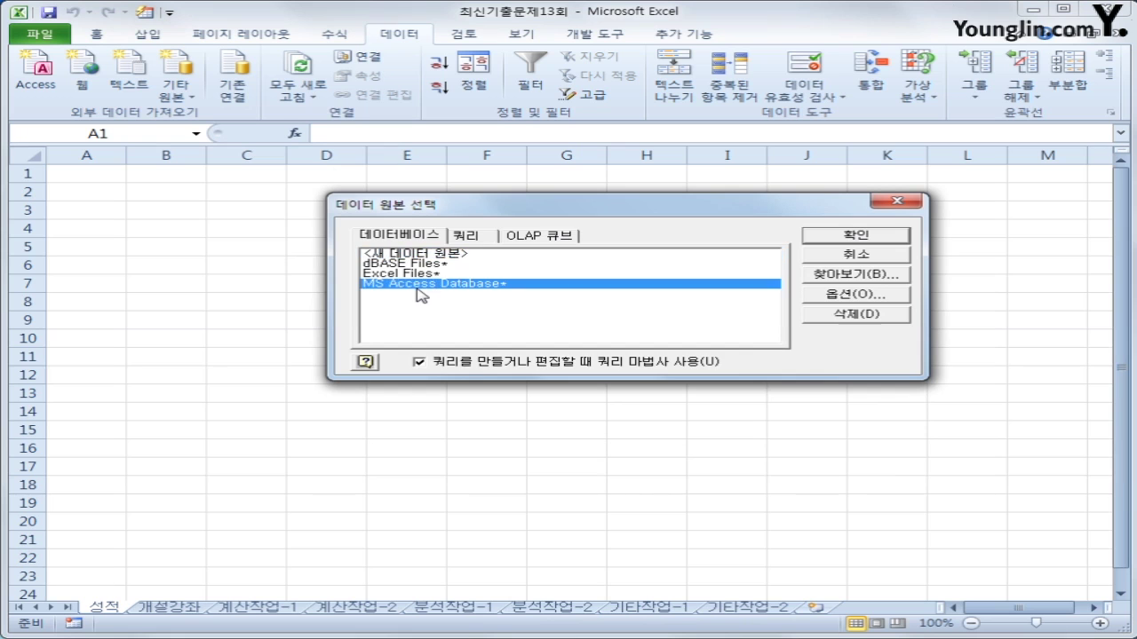
left_click(906, 236)
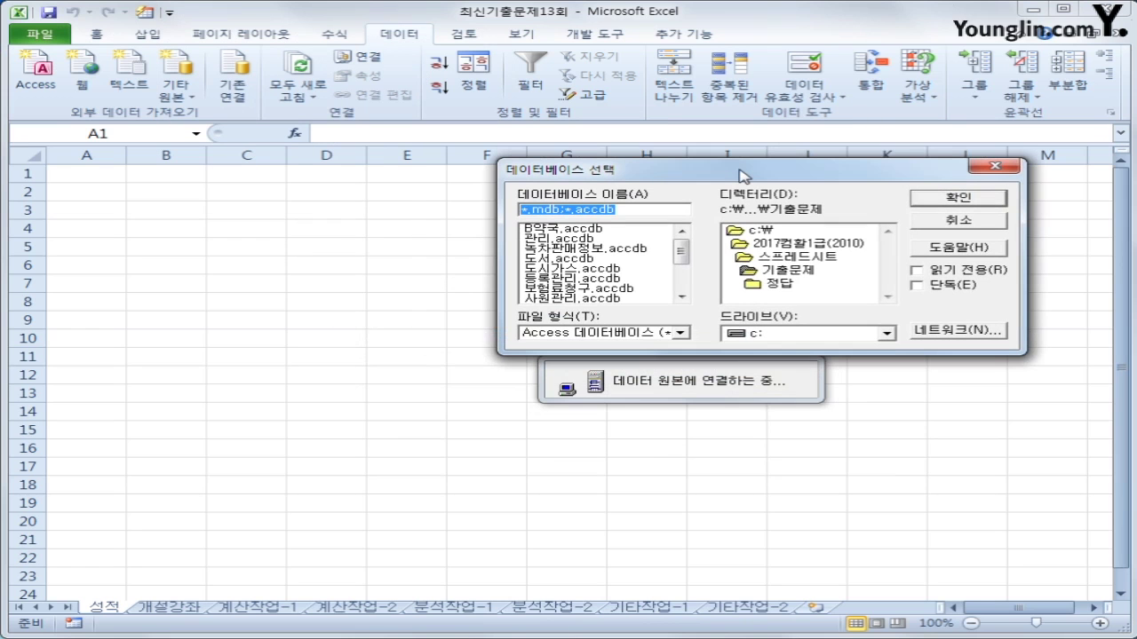
left_click(559, 242)
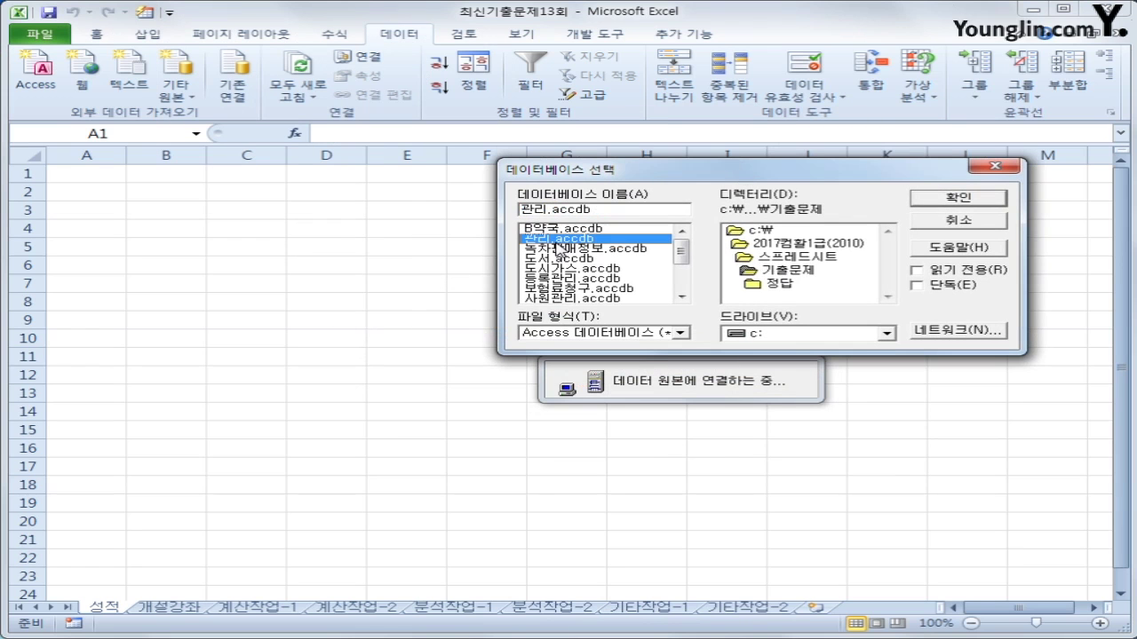
left_click(970, 200)
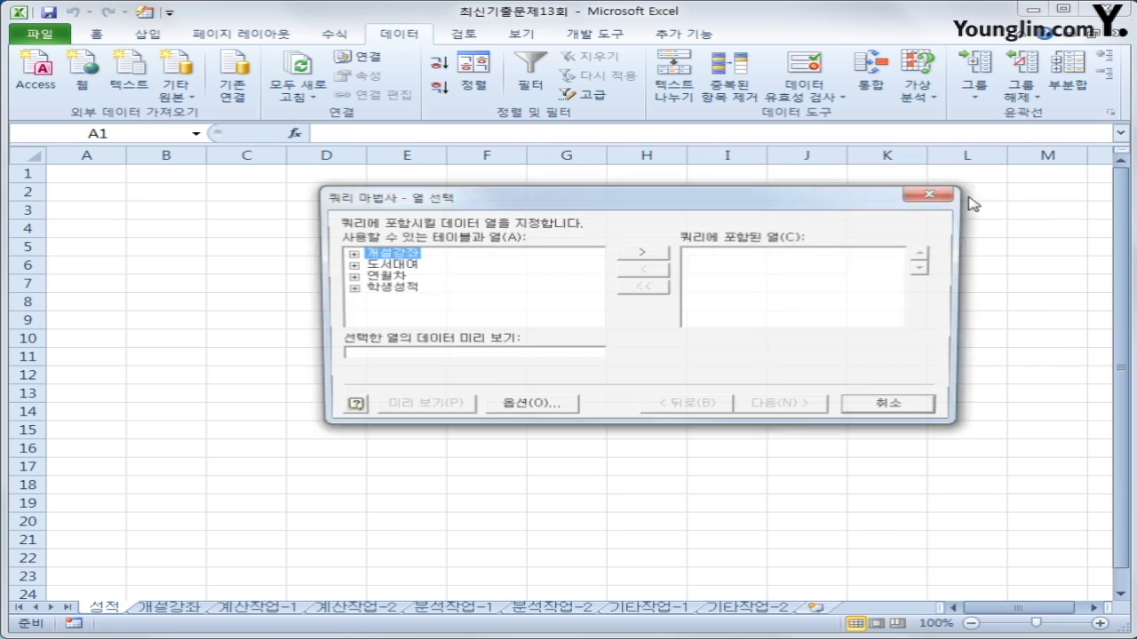
Step: Add the 성명, 학과, 학번, 학년, 중간고사 and 기말고사 columns of the 학생성적 table to the query, in that order
left_click(380, 289)
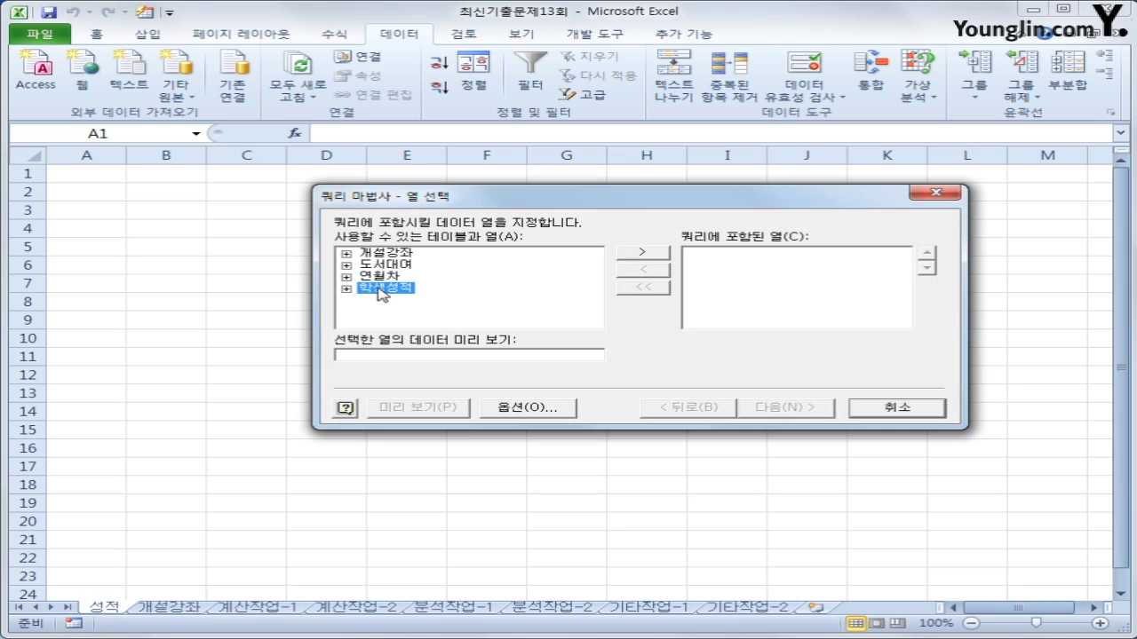
double_click(380, 290)
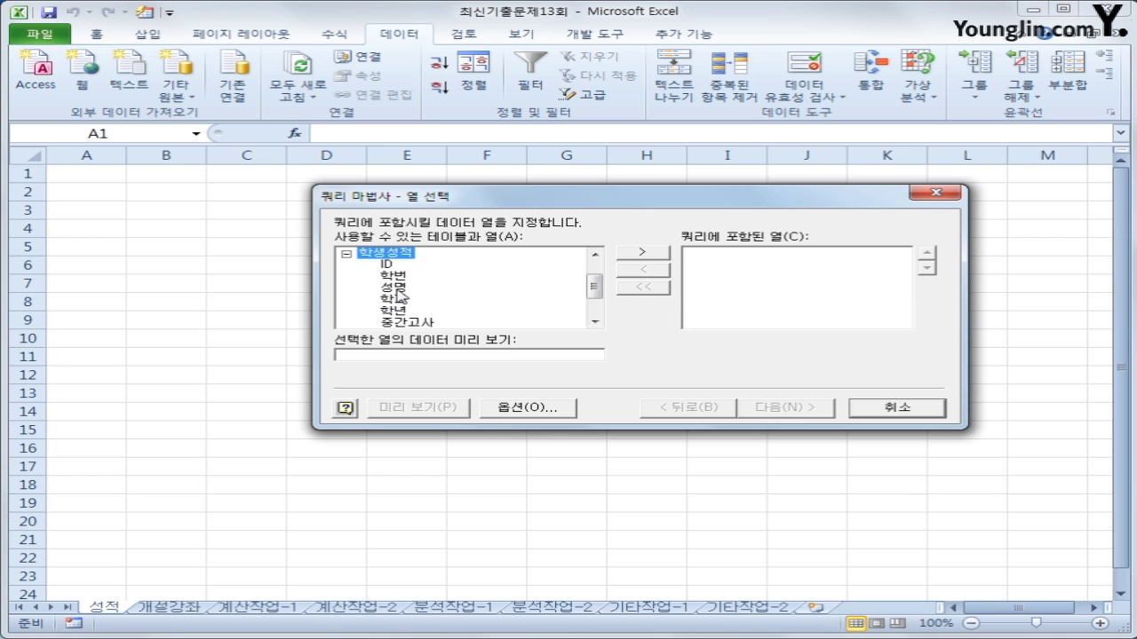
left_click(396, 289)
double_click(397, 292)
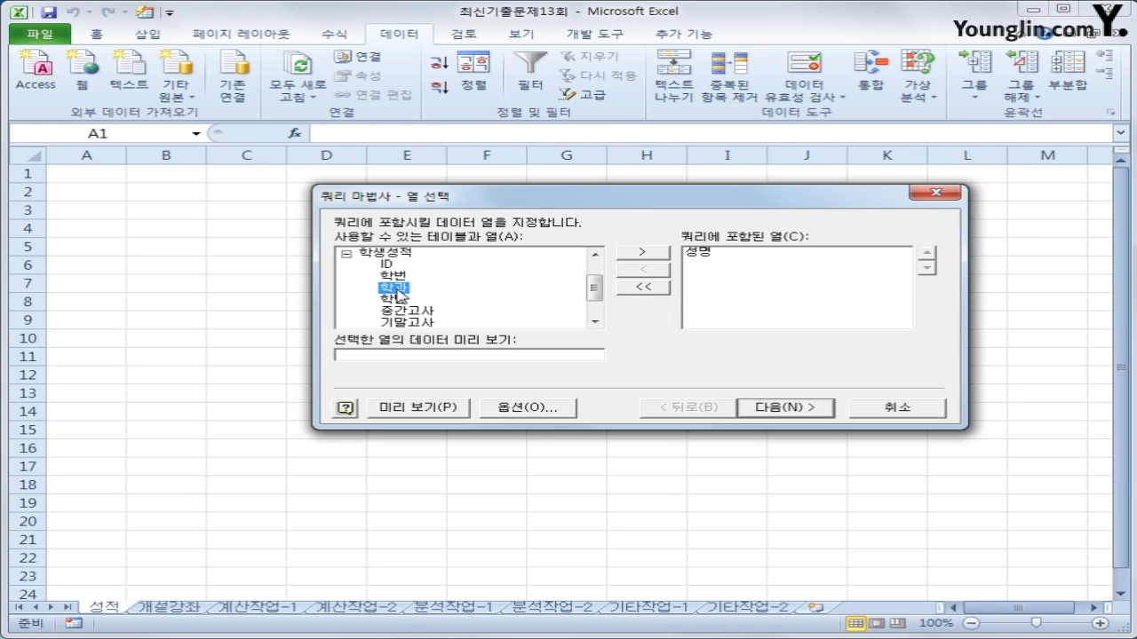
double_click(398, 290)
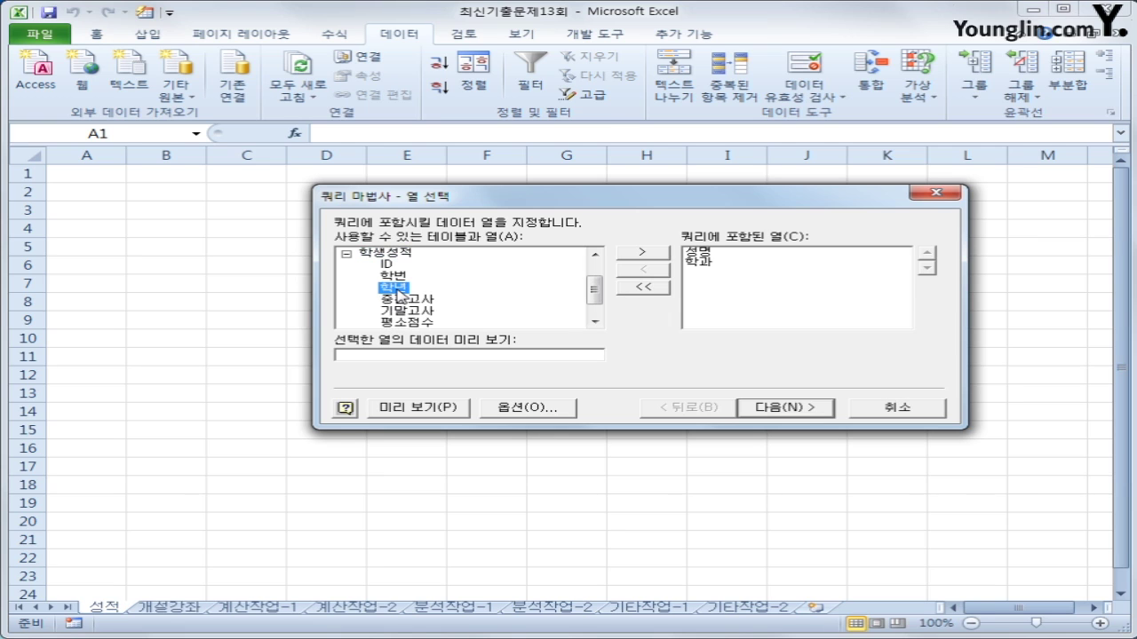
double_click(402, 276)
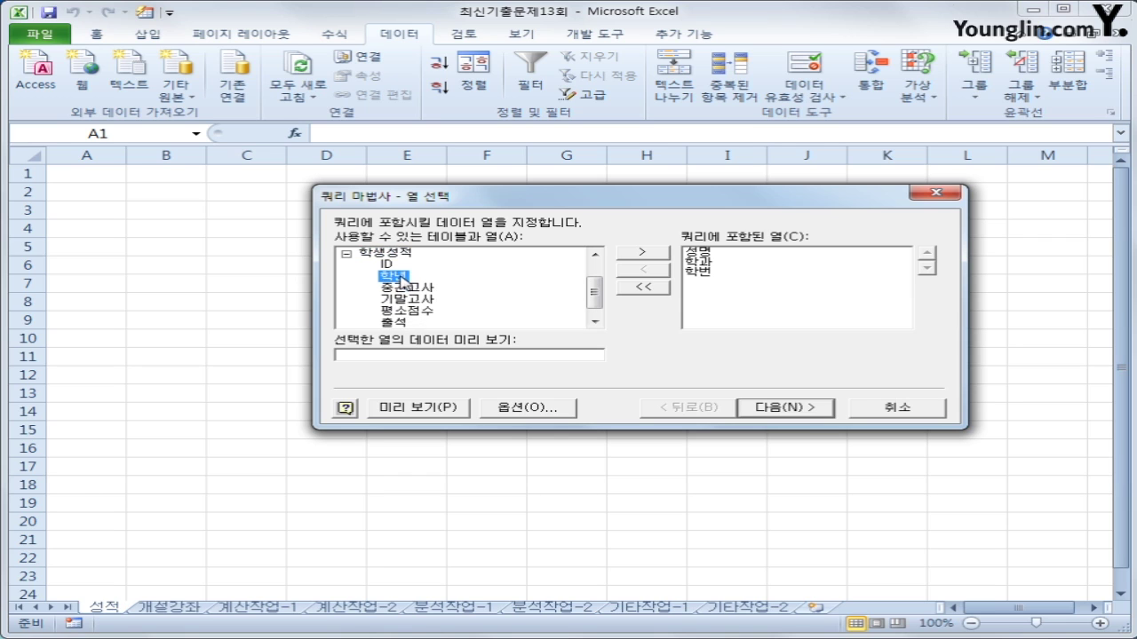
double_click(403, 277)
double_click(403, 278)
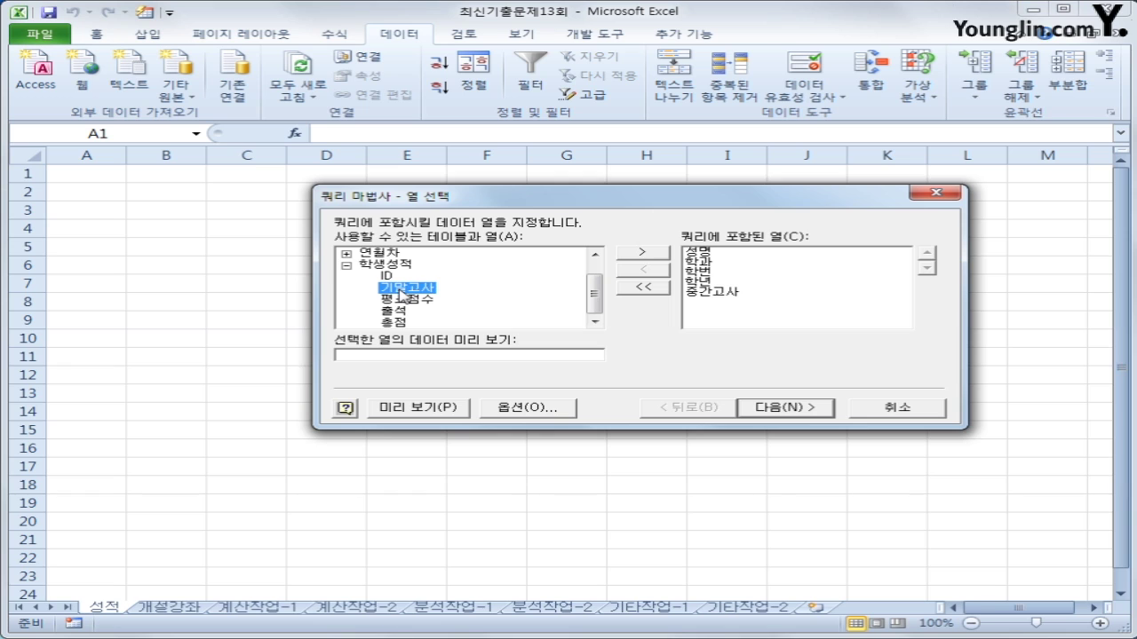
double_click(401, 289)
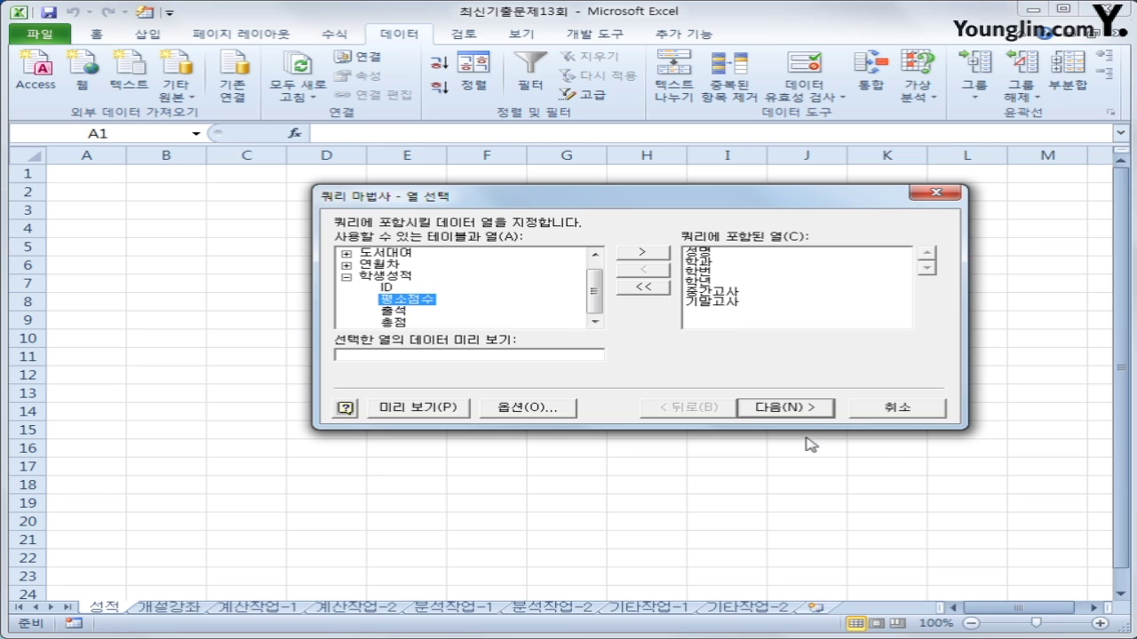
left_click(783, 408)
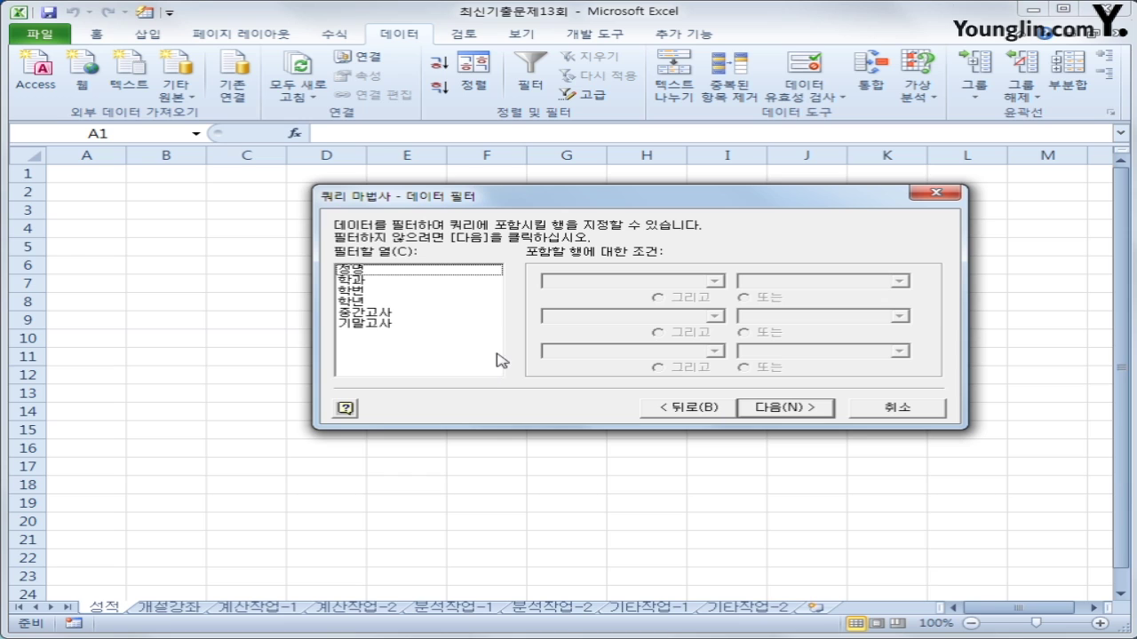
Step: Filter the query so that 학과 equals 경영학과
left_click(418, 282)
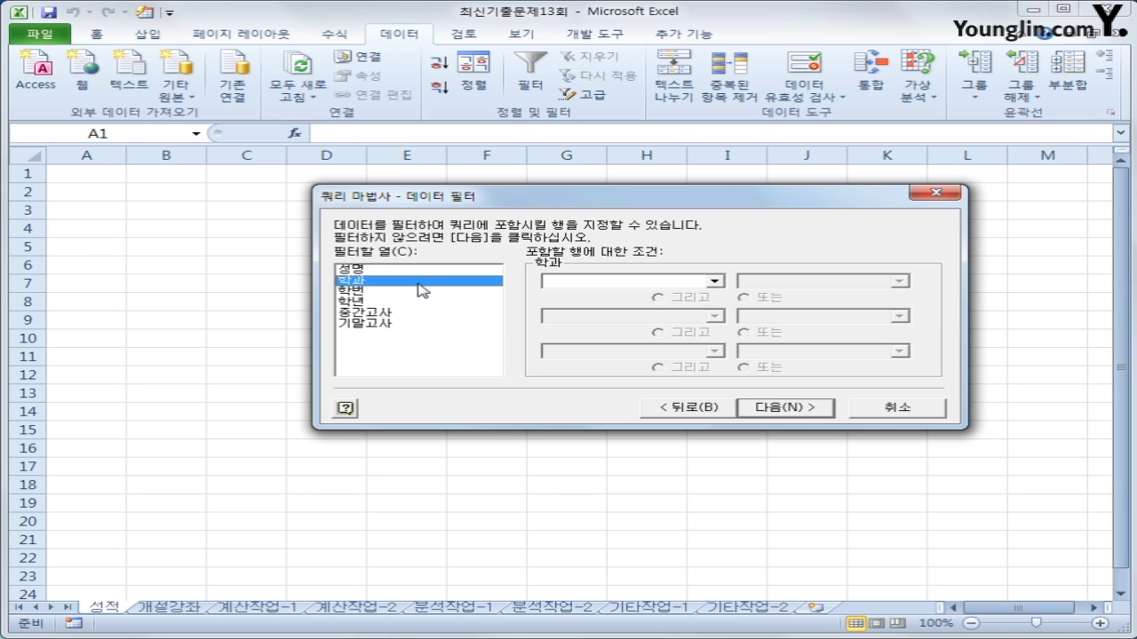
left_click(593, 282)
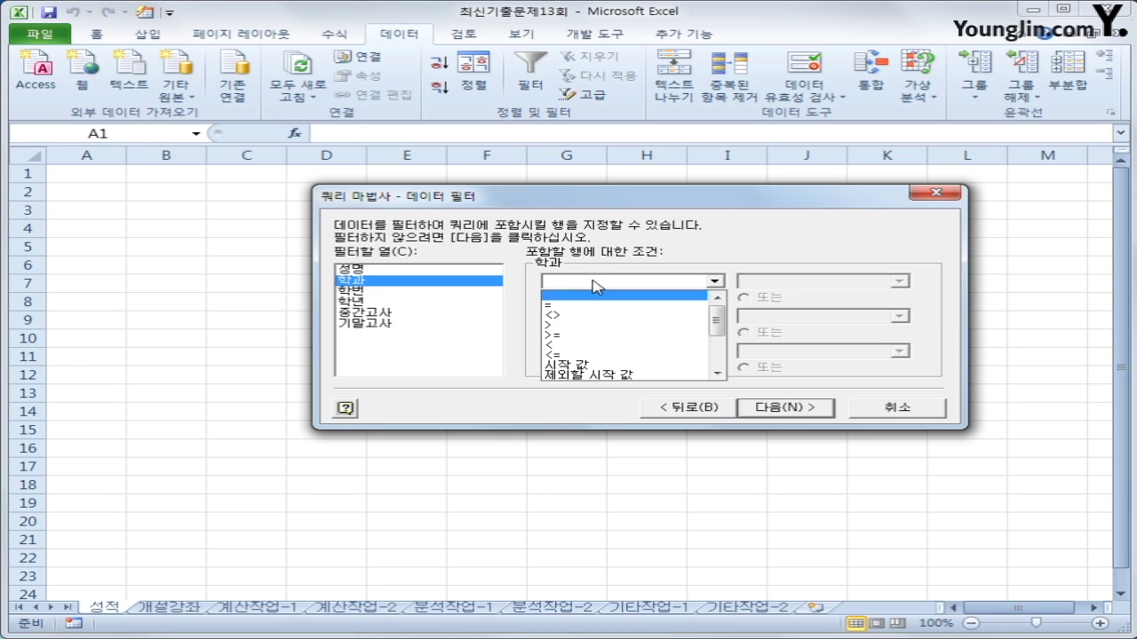
left_click(586, 305)
left_click(900, 281)
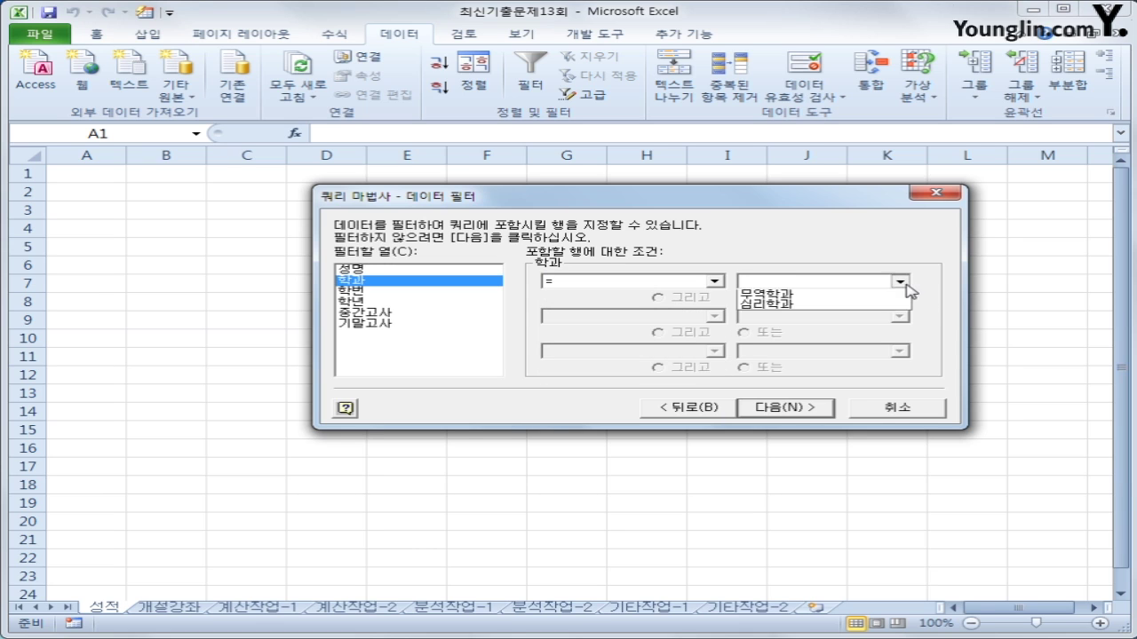
left_click(892, 295)
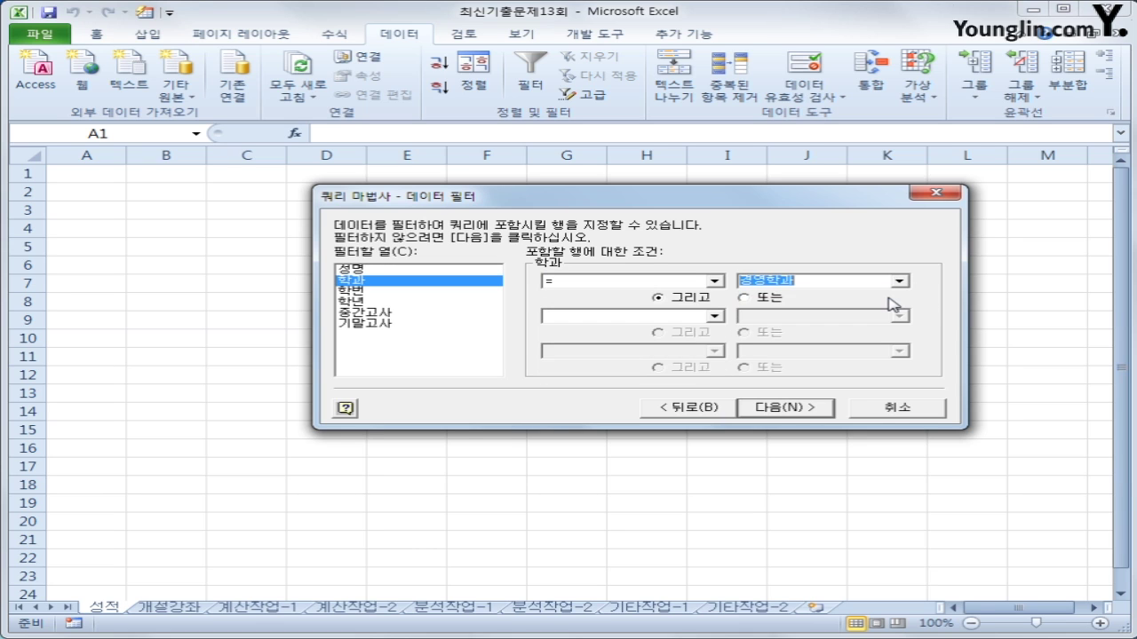
Step: Add a filter condition so that 학년 equals 3 and continue to the sort settings
left_click(373, 303)
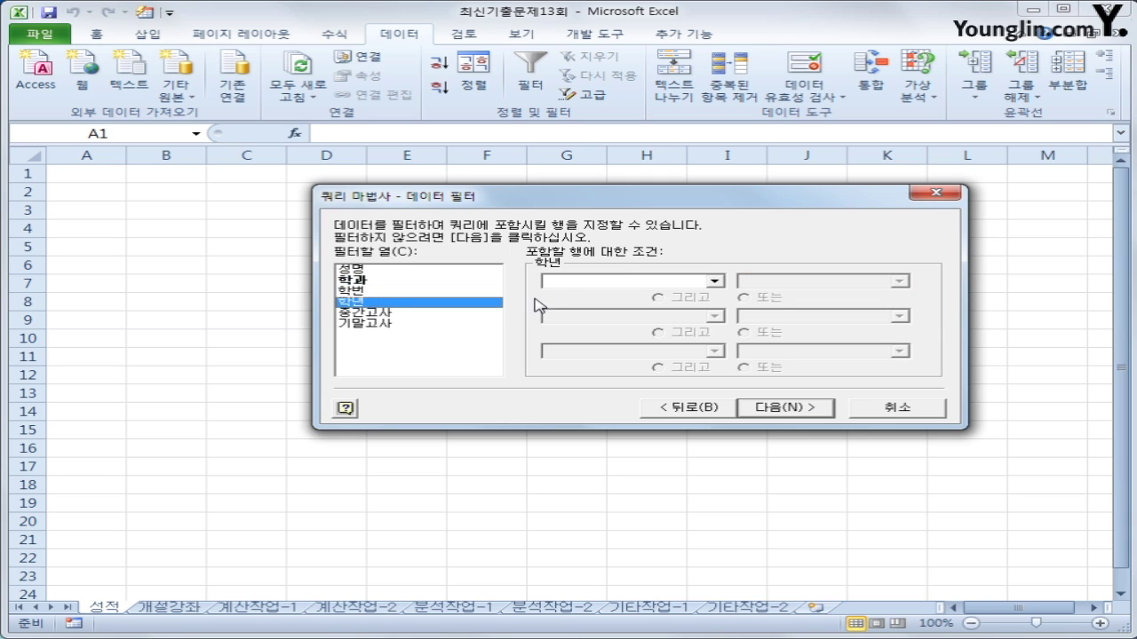
left_click(583, 282)
left_click(585, 306)
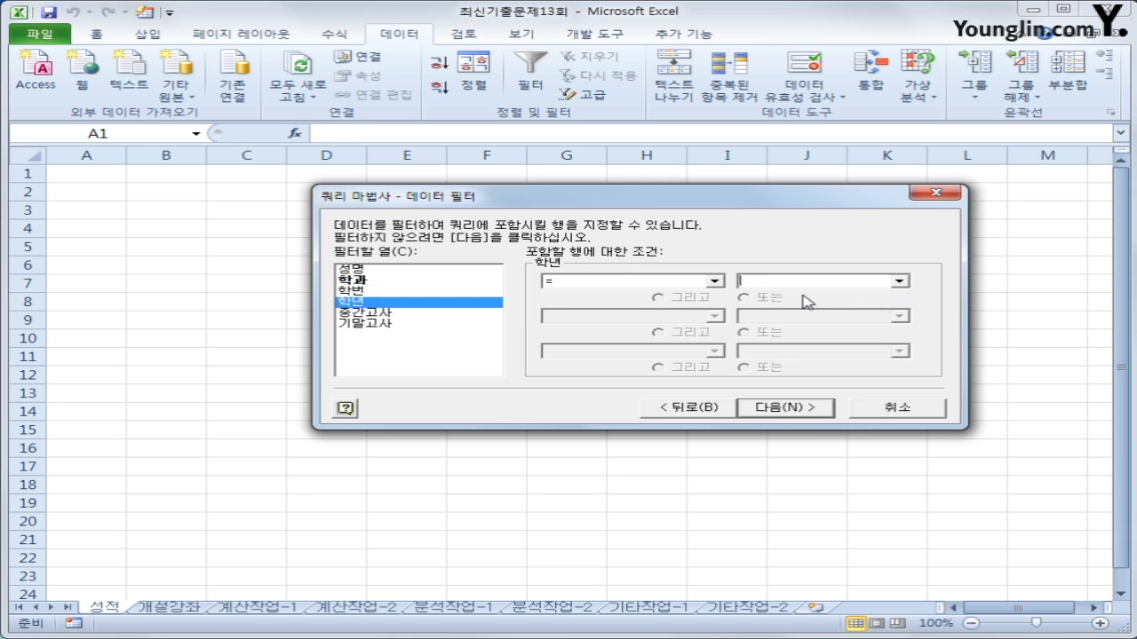
type("3")
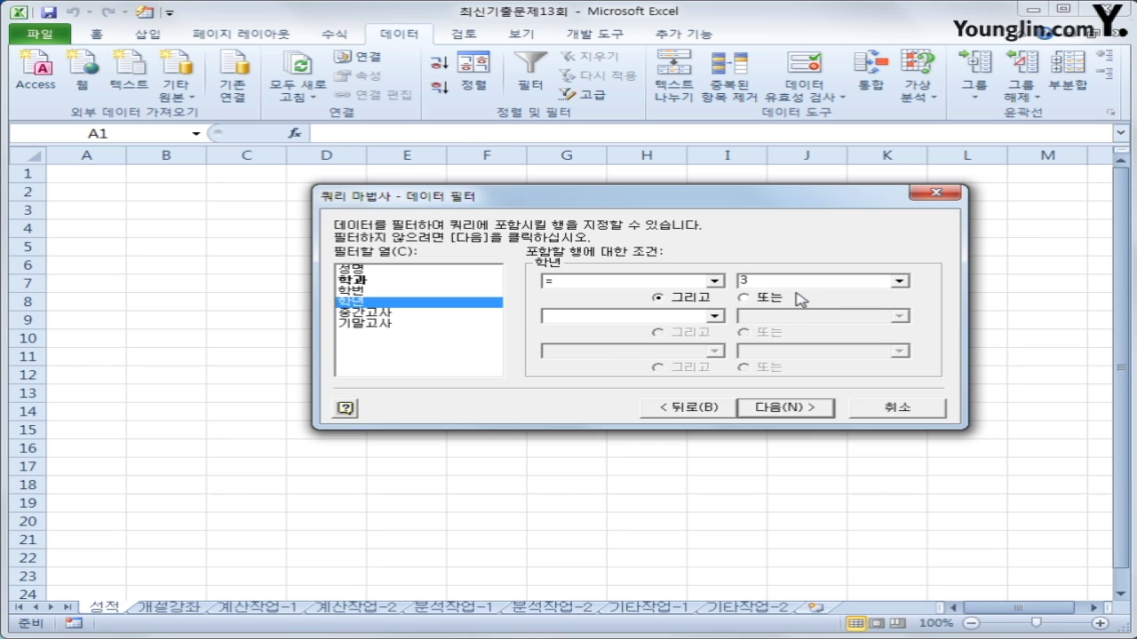
left_click(811, 413)
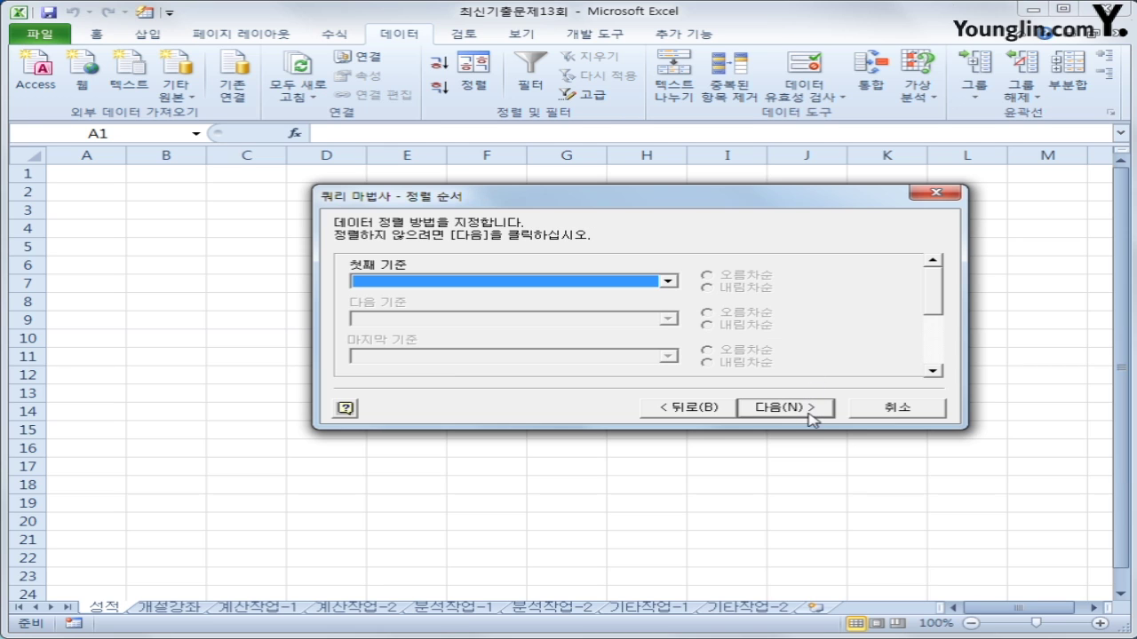
Step: Sort the query by 성명 and secondly by 학번, both ascending, and import it as a table at $A$1 of the existing worksheet
left_click(568, 282)
left_click(570, 307)
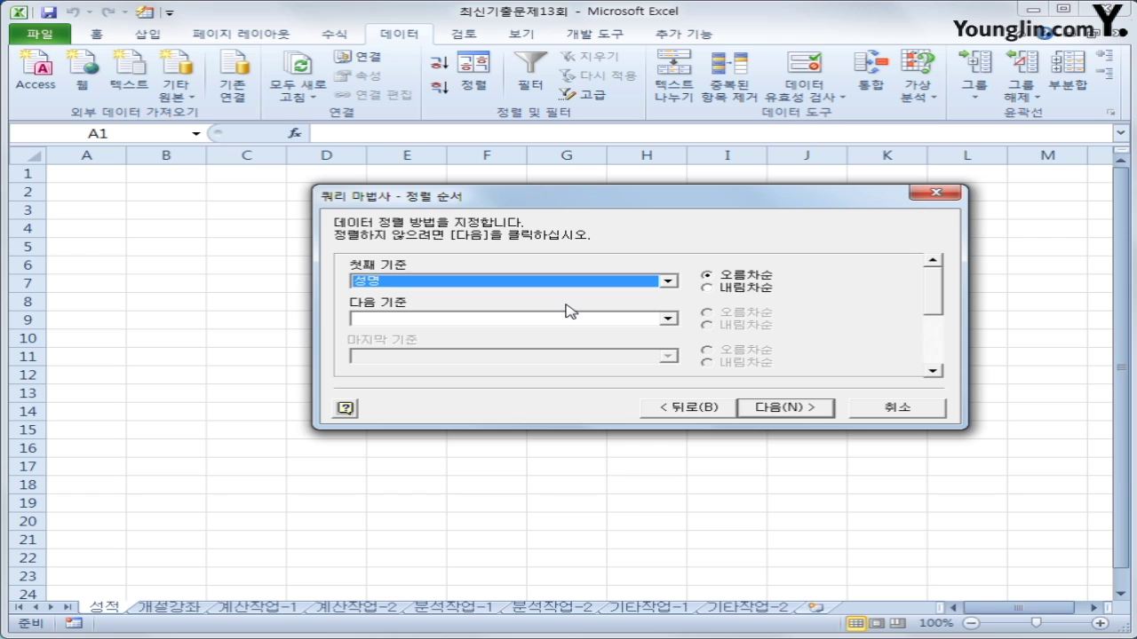
left_click(586, 320)
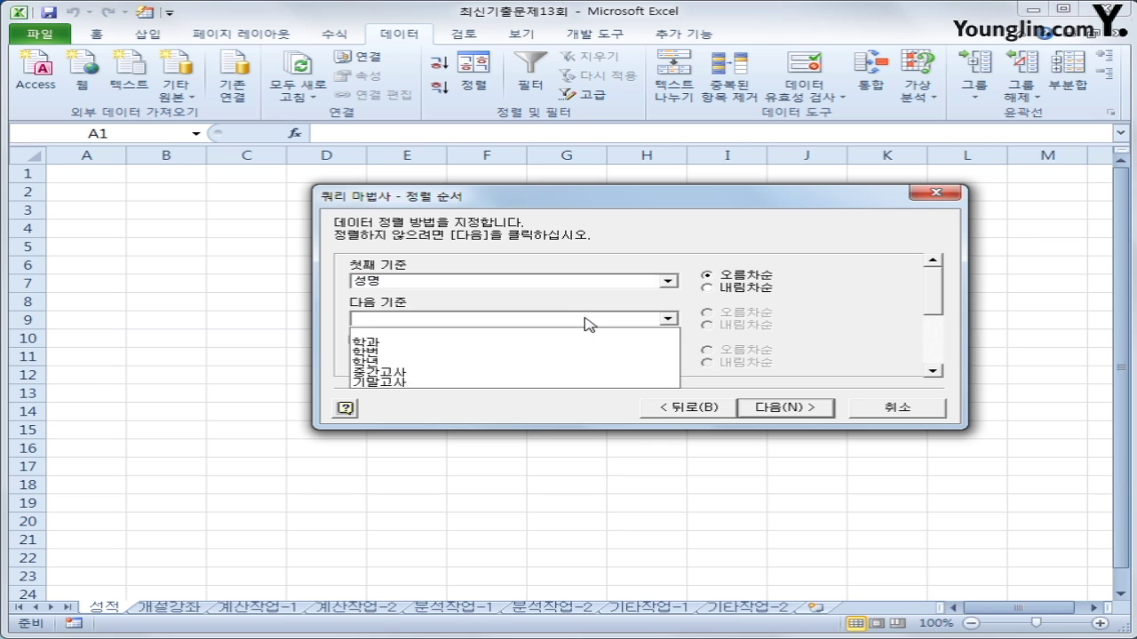
left_click(586, 356)
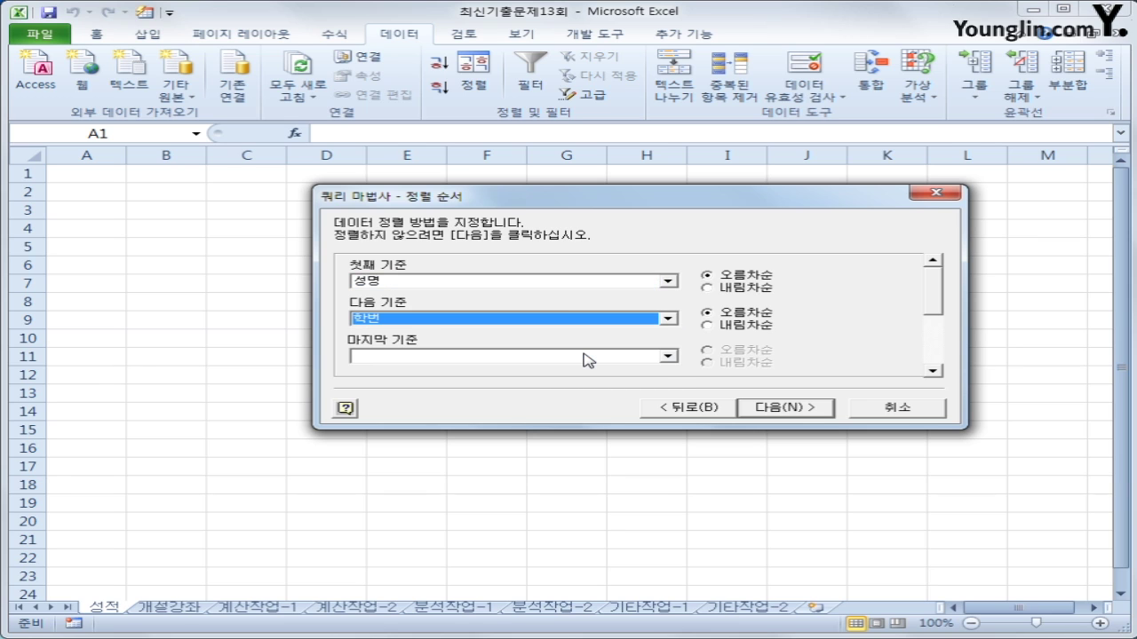
left_click(785, 407)
left_click(786, 408)
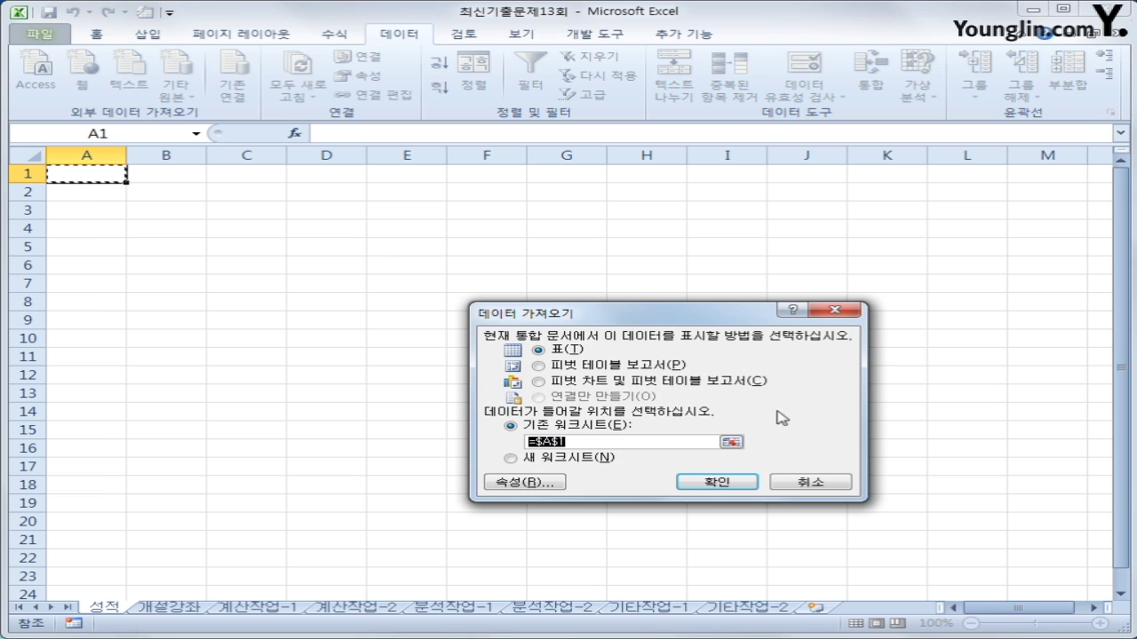
left_click(706, 488)
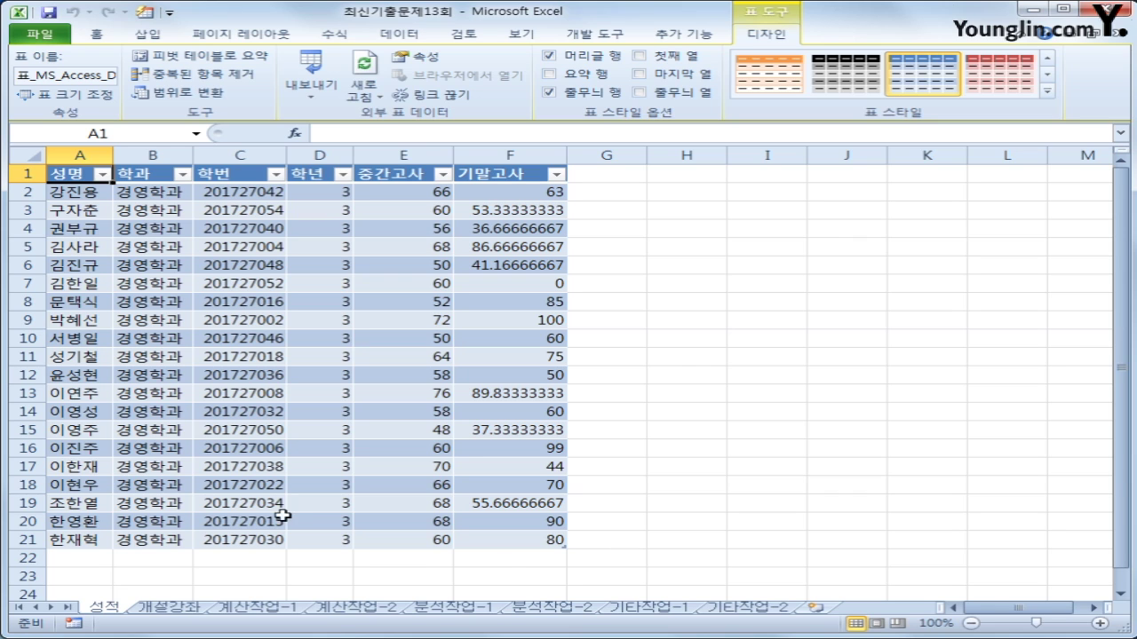
Step: On the 개설강좌 sheet, enter the criteria heading 조건 in cell A33 below the data
left_click(167, 607)
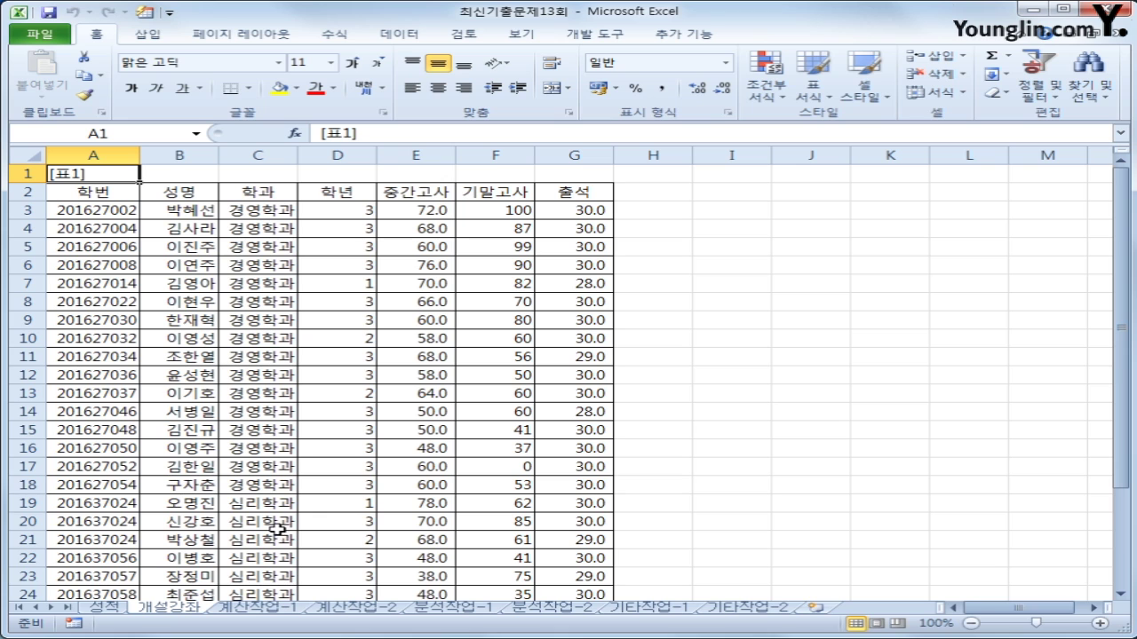
scroll(261, 480, "down", 1)
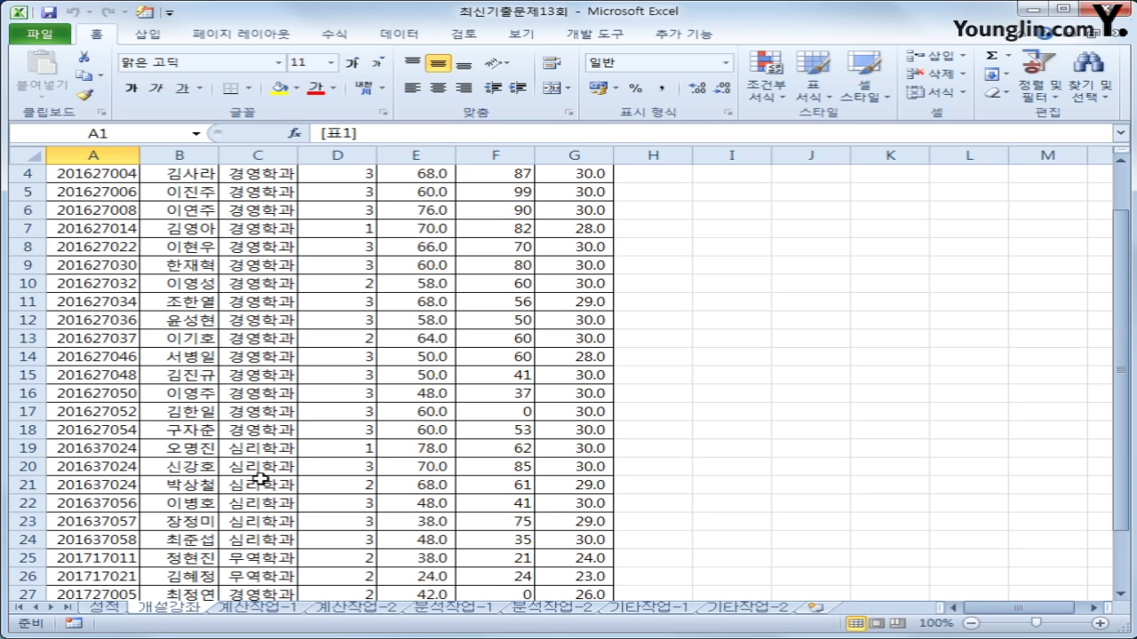
scroll(260, 481, "down", 3)
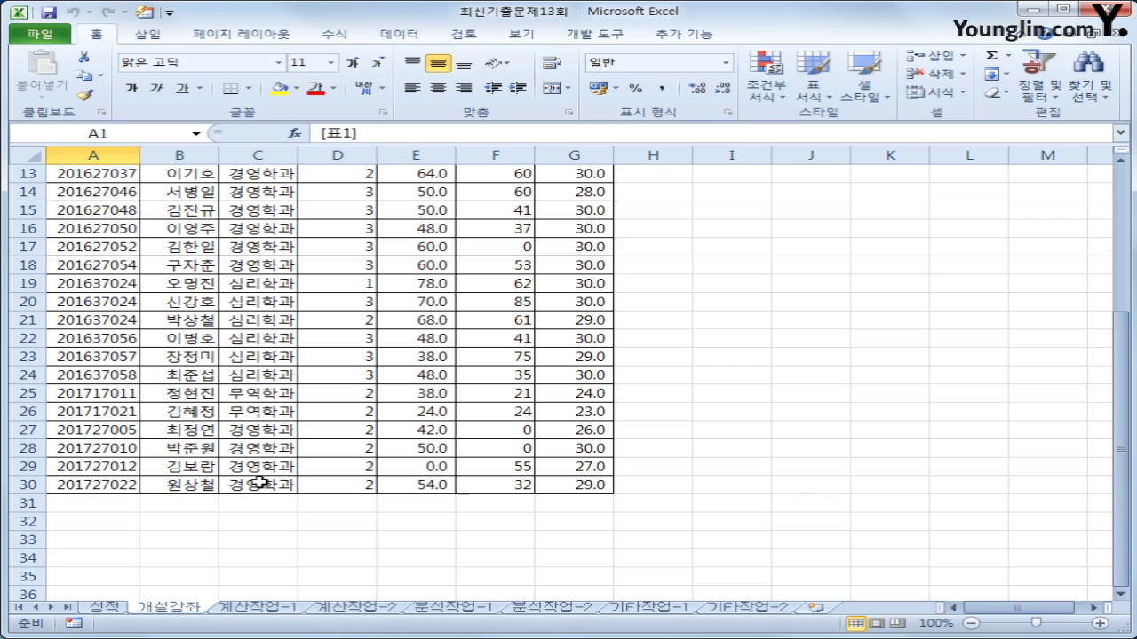
left_click(67, 537)
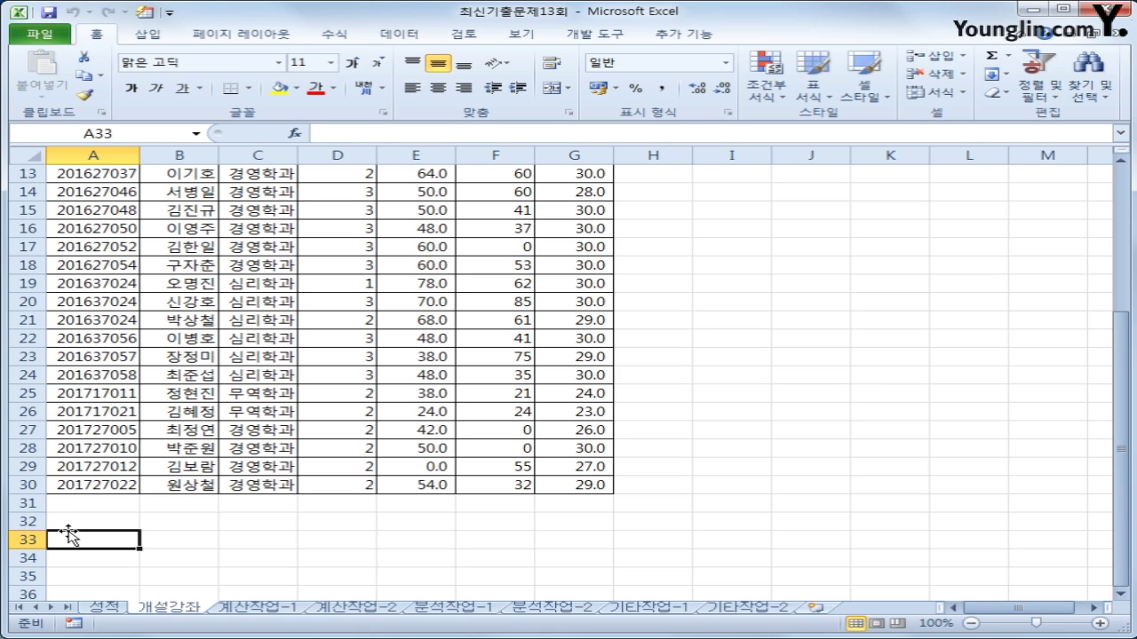
type("wh")
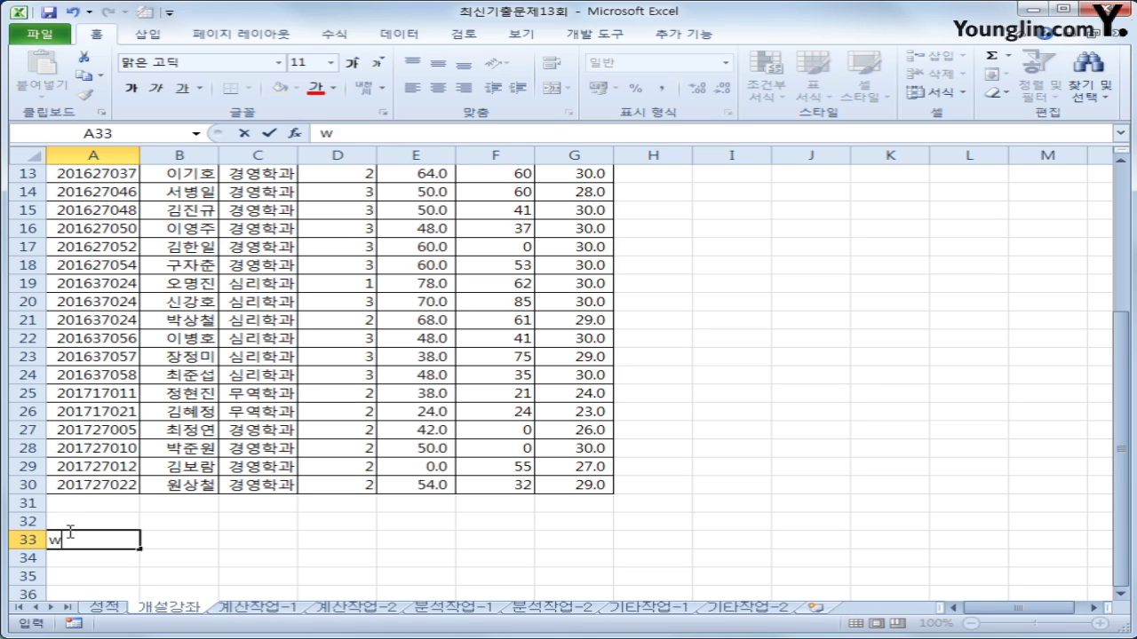
key("BackSpace")
key("BackSpace")
key("Hangul")
type("ㅈㅗ건")
key("Return")
Step: Enter the criteria formula =LEFT(A3,4)="2016" in cell A34 beneath the 조건 heading
type("=")
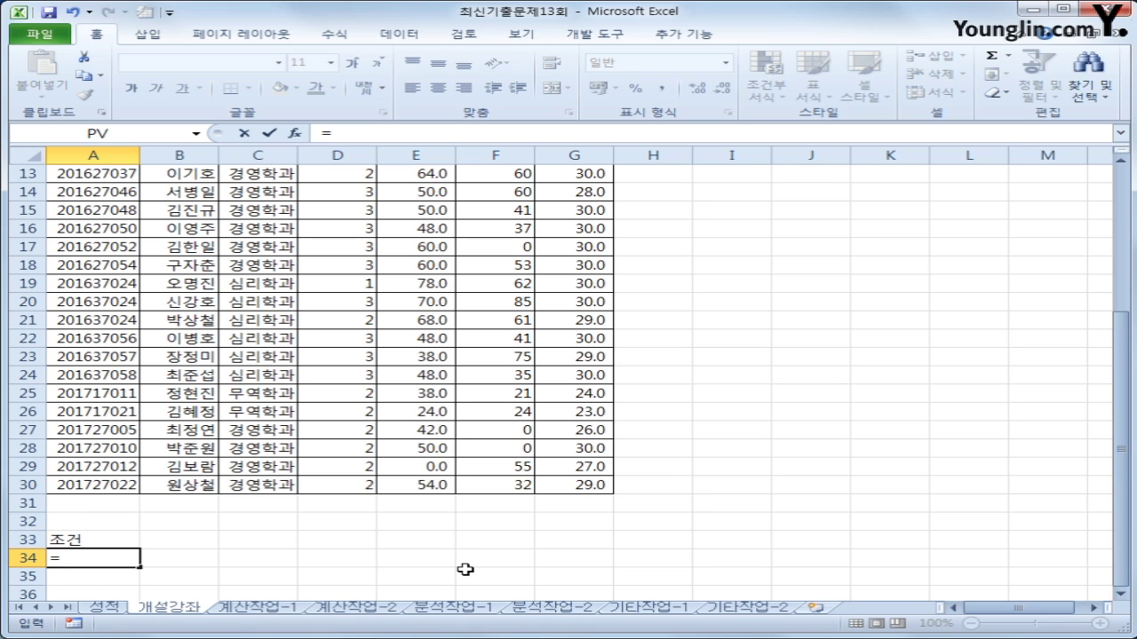
type("left(")
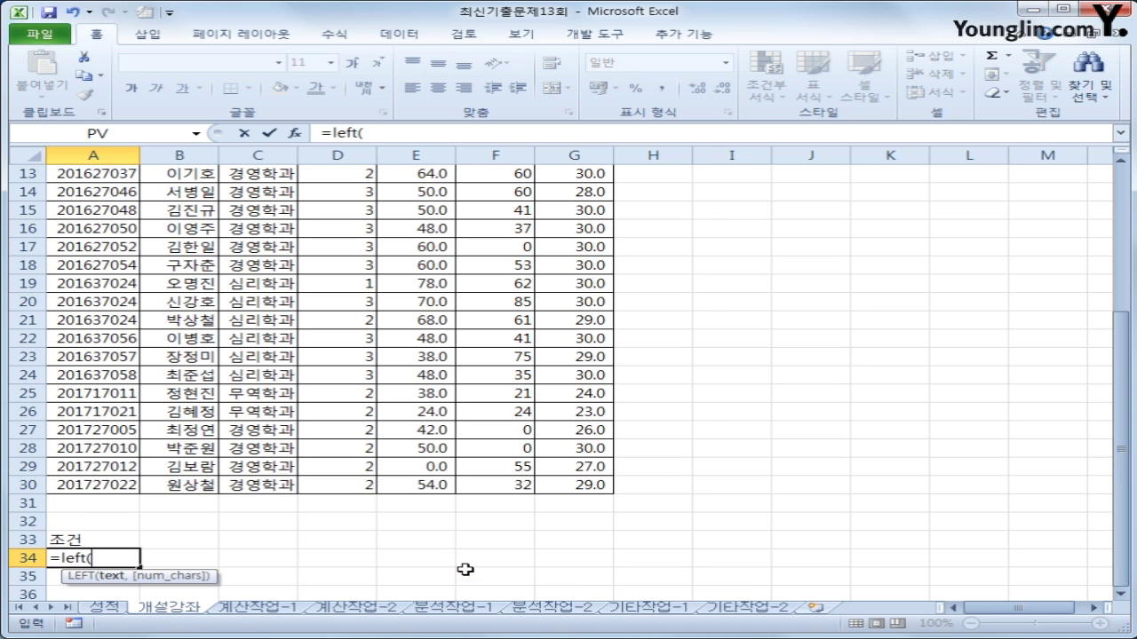
scroll(385, 358, "up", 4)
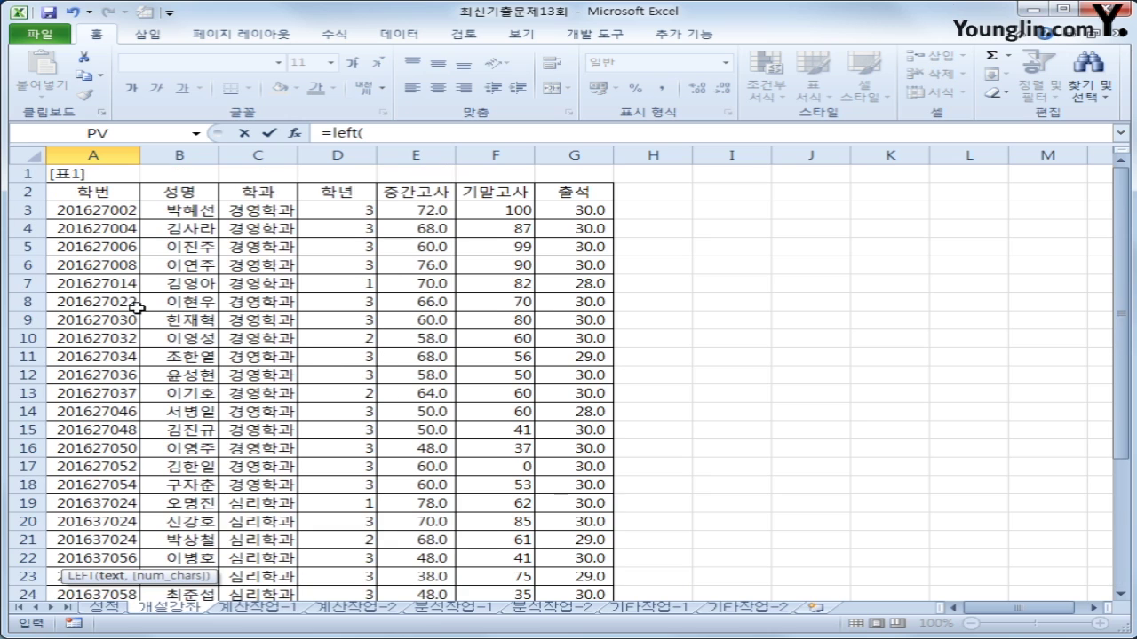
left_click(67, 210)
type(",")
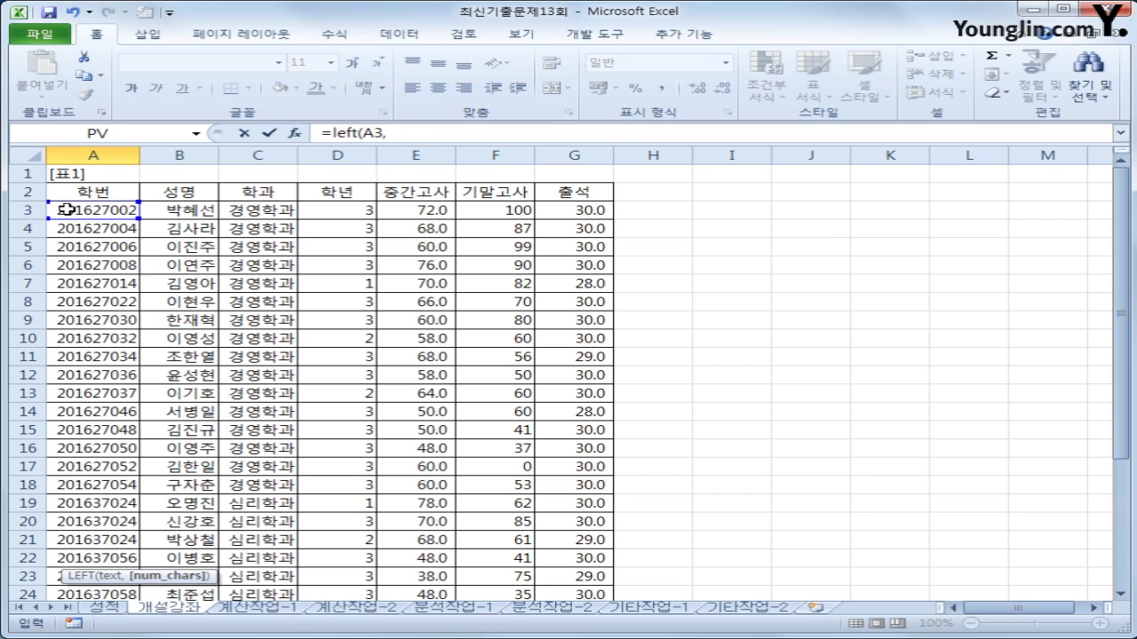
type("4)=")
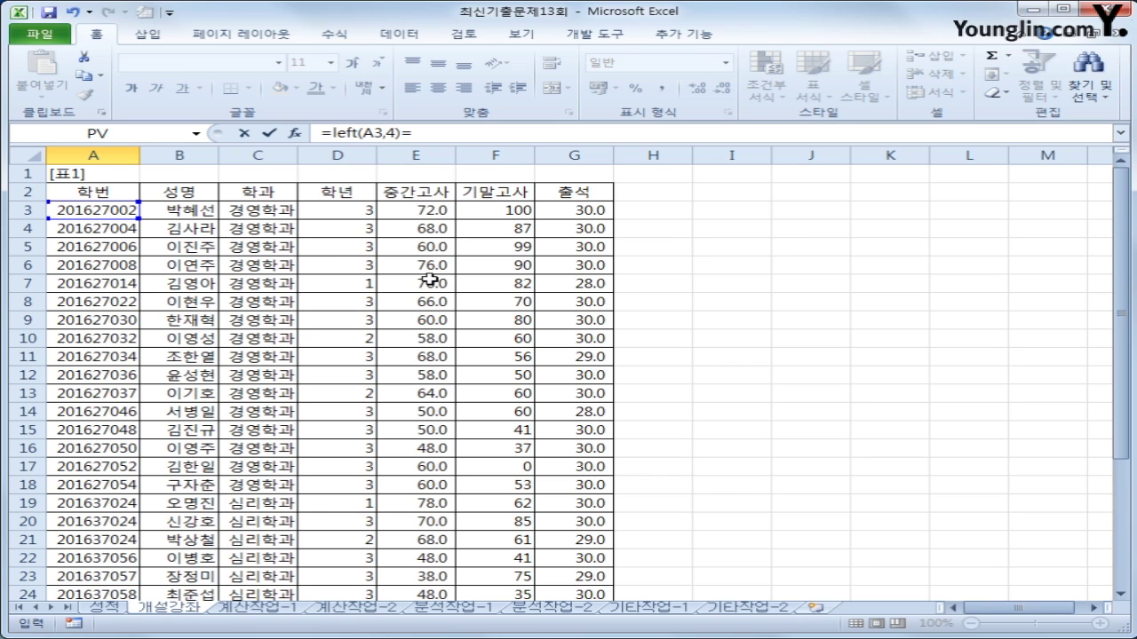
type("\"2016")
key("Return")
key("Up")
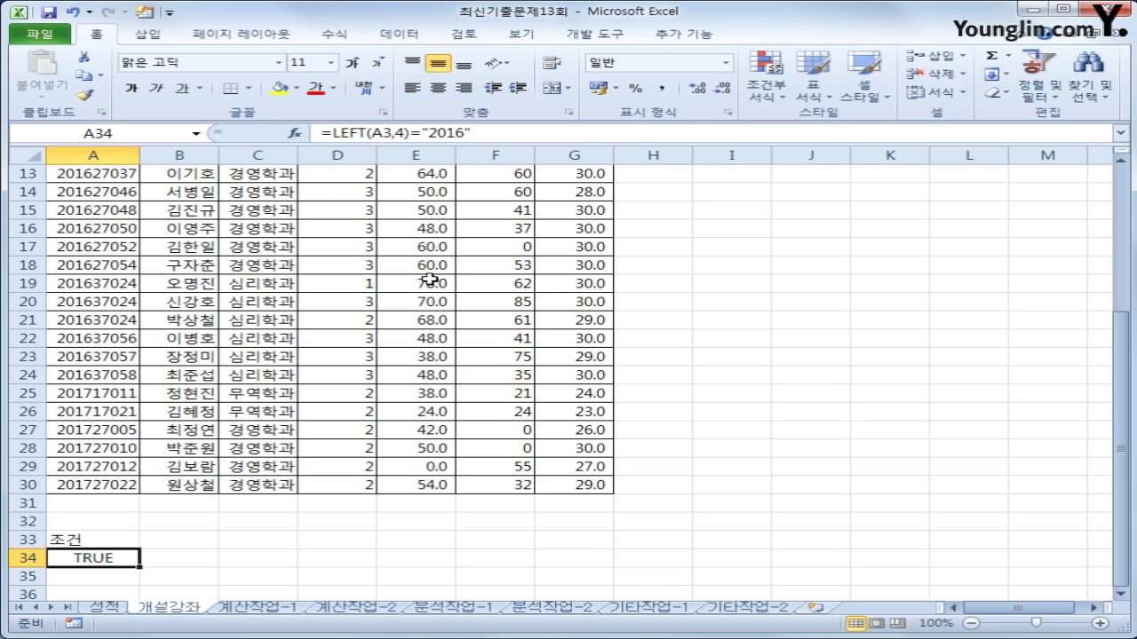
Step: Add a second criterion beside it, with the heading 학년 in B33 and the value 2 in B34
key("Up")
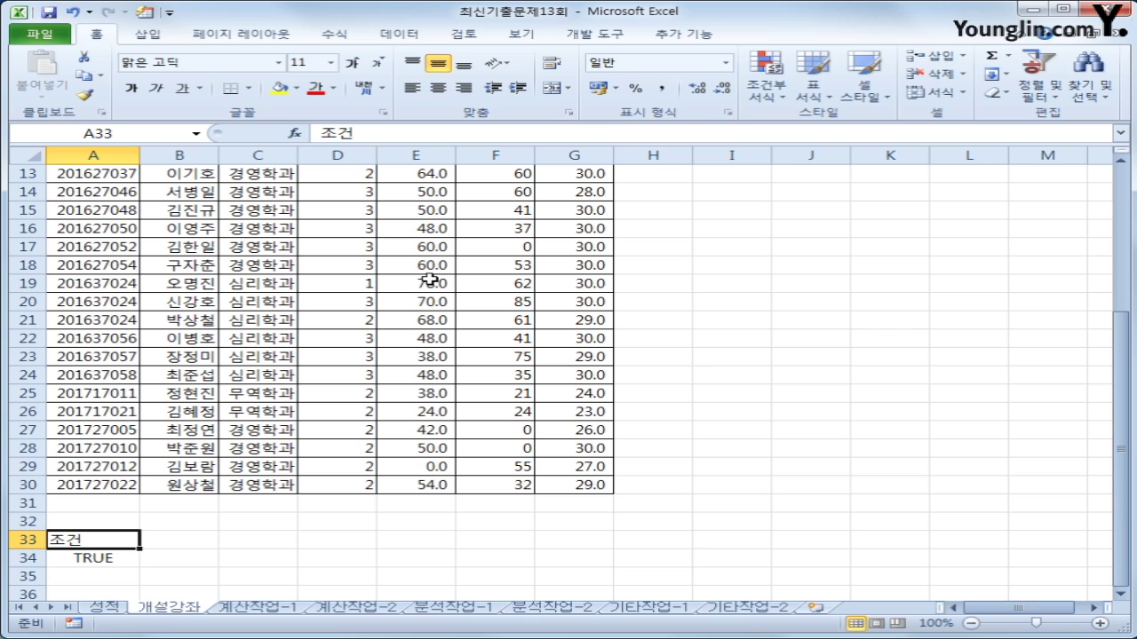
key("Right")
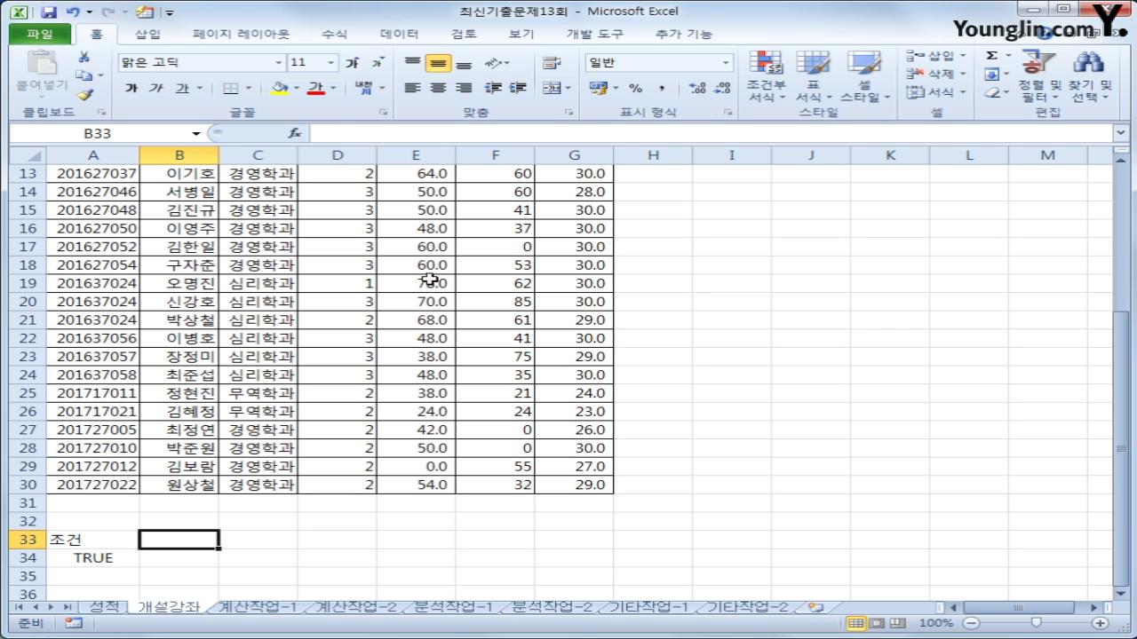
type("gk")
key("BackSpace")
key("BackSpace")
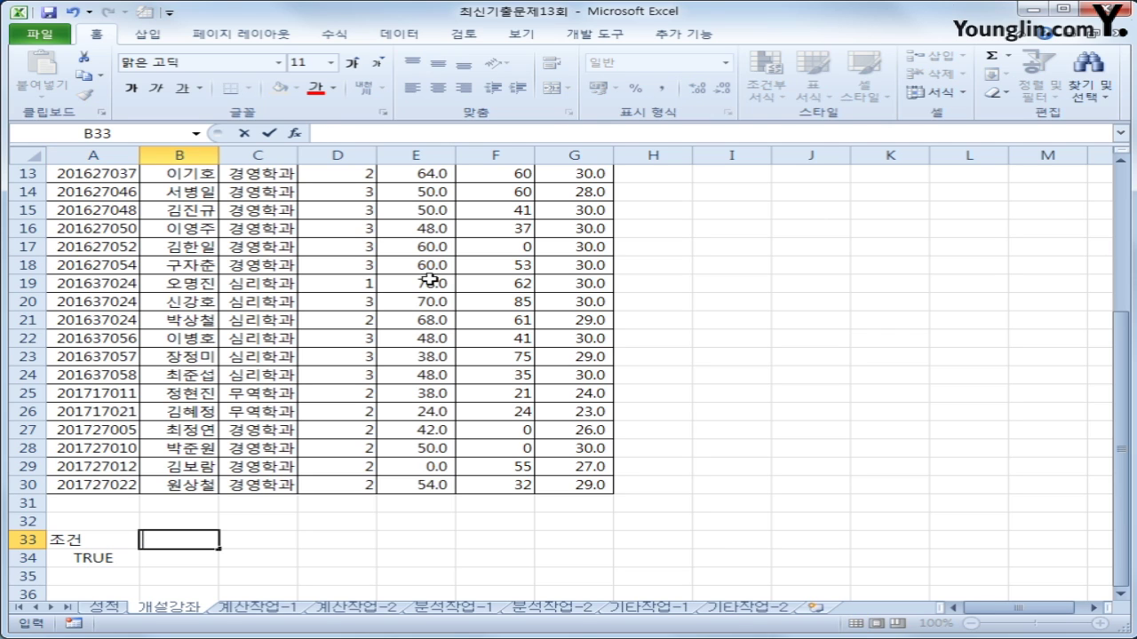
type("학년")
key("Return")
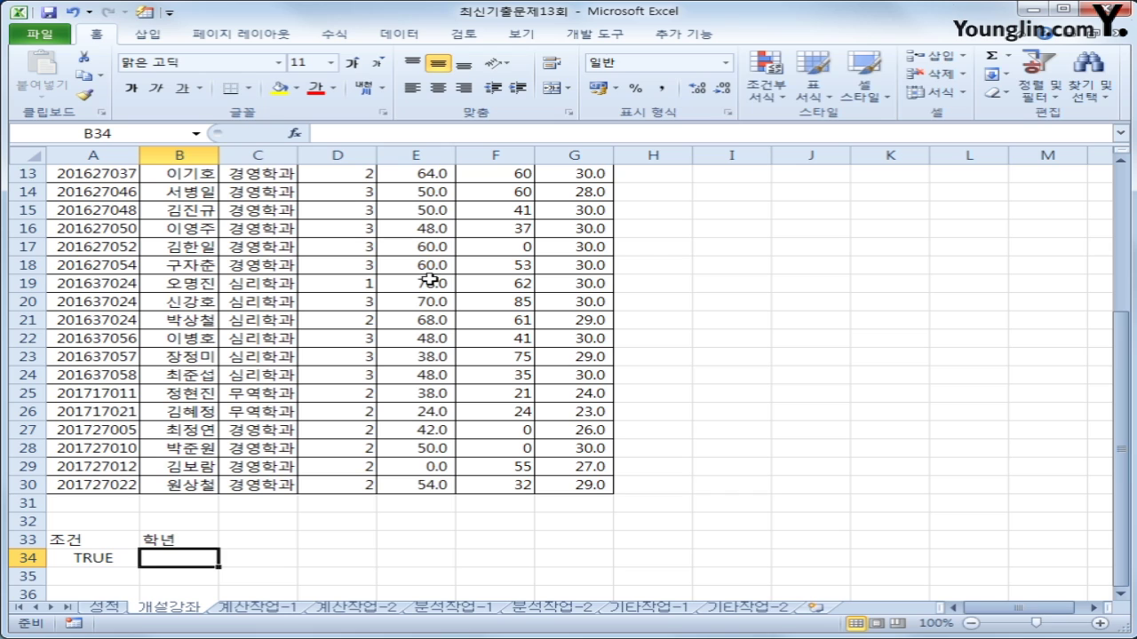
type("2")
key("Return")
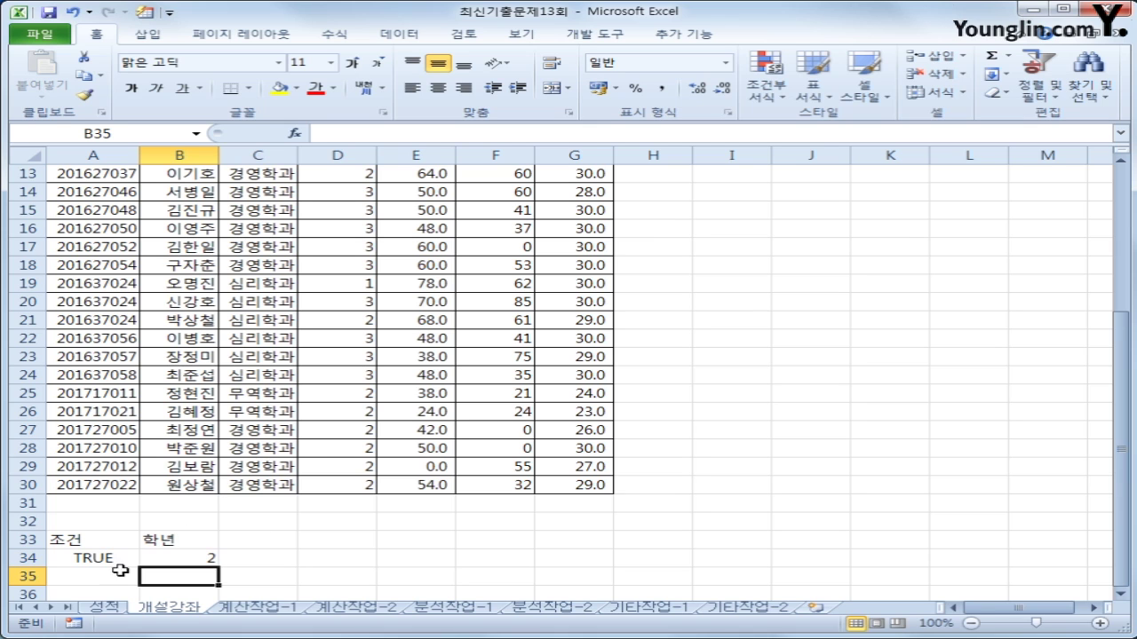
scroll(104, 550, "down", 1)
left_click(94, 488)
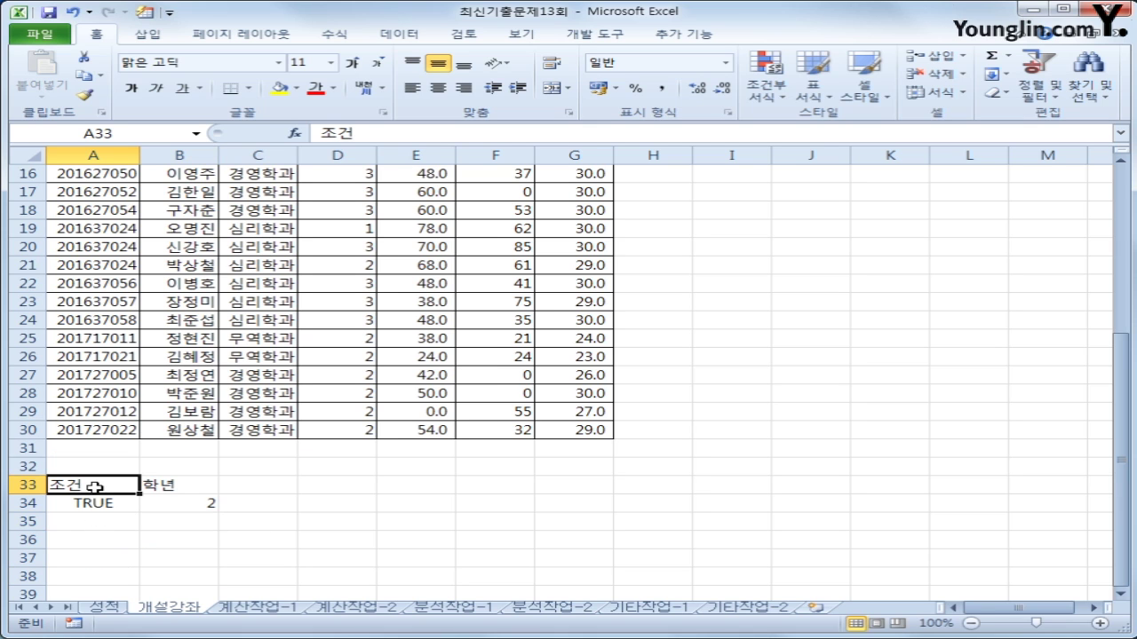
left_click(92, 504)
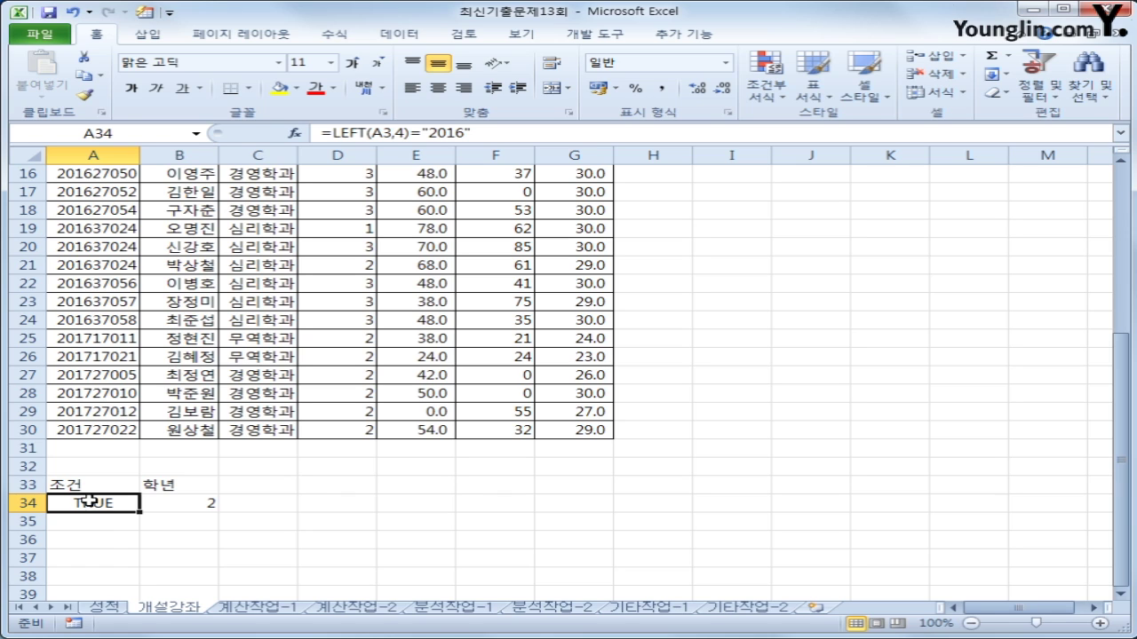
left_click(182, 489)
left_click(184, 502)
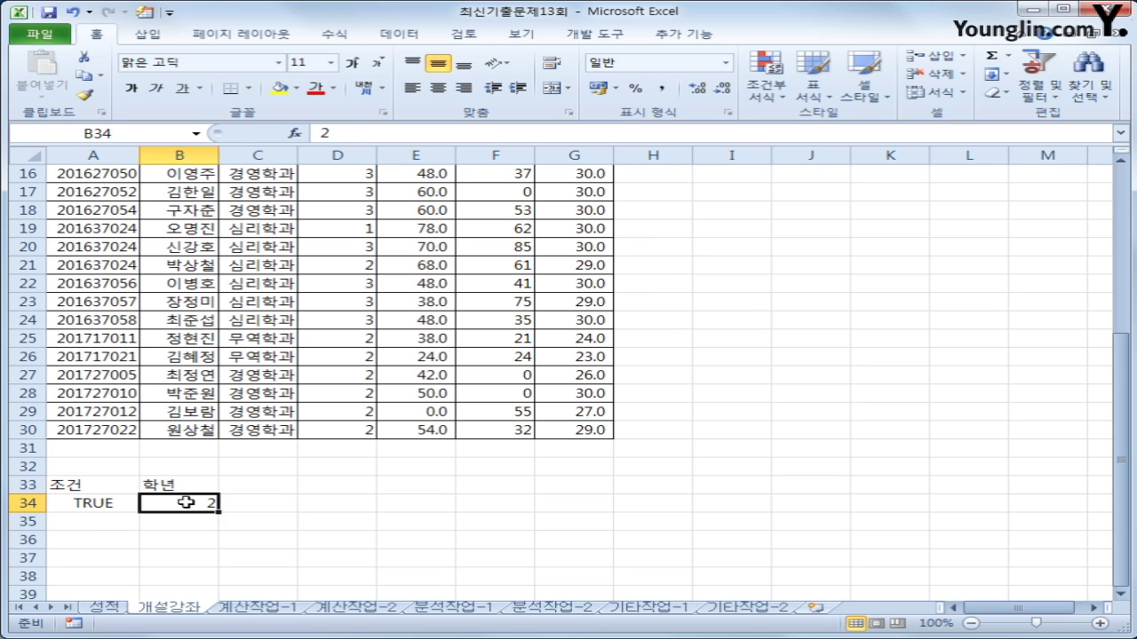
Step: Copy the 성명 heading from B2 of the source table into cell A39 as the first output heading
scroll(182, 488, "up", 5)
left_click(168, 192)
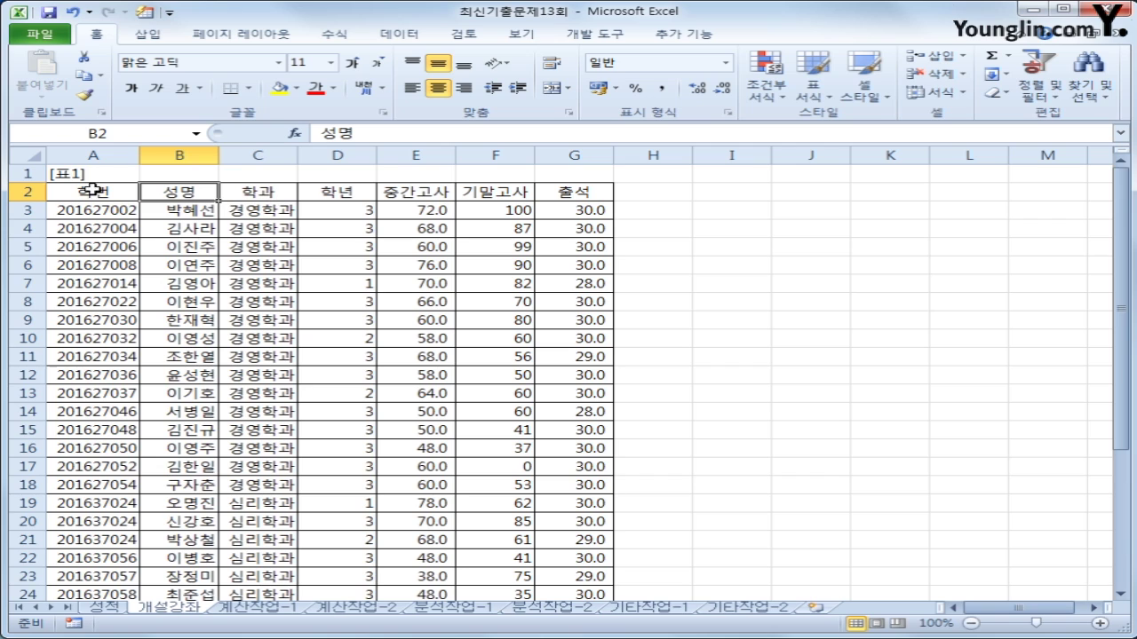
left_click(359, 192, "ctrl")
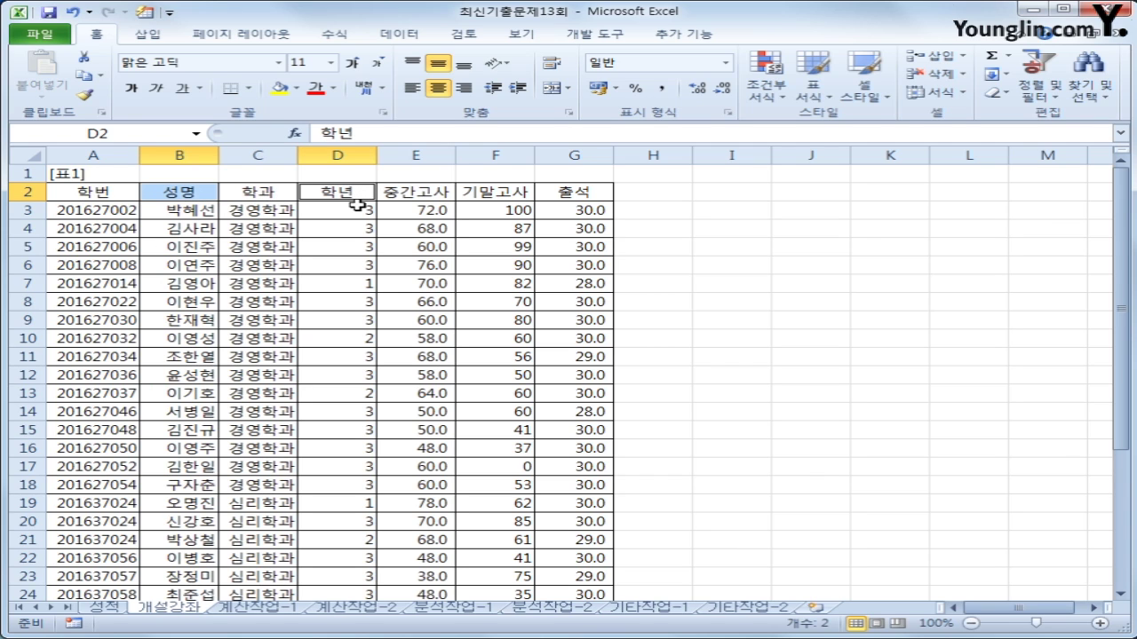
left_click(197, 192)
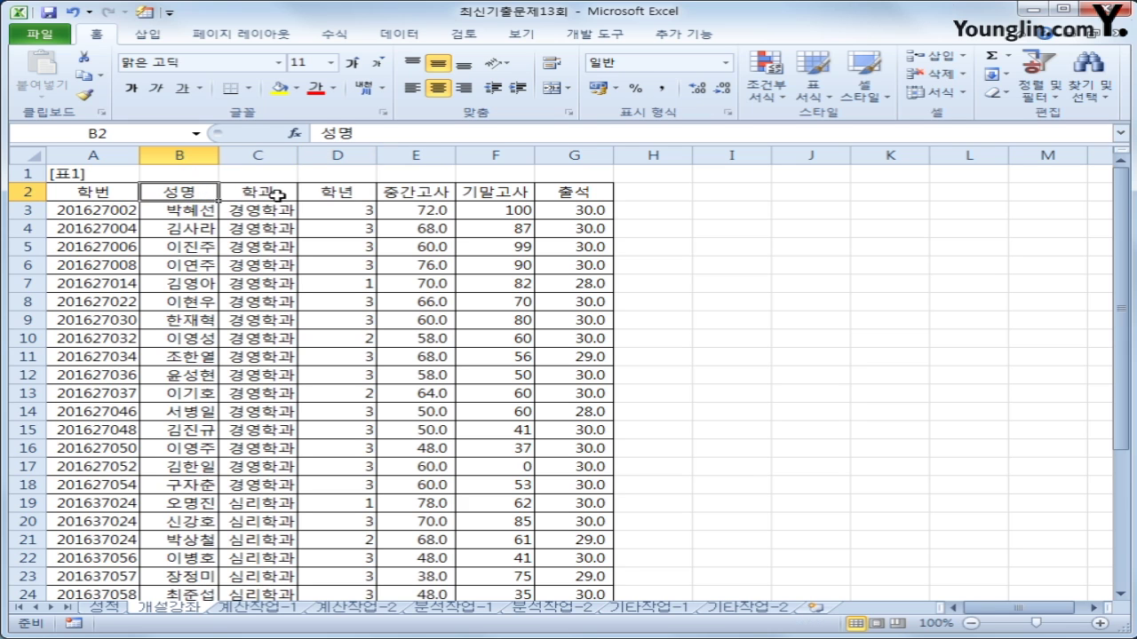
key("ctrl+c")
scroll(240, 267, "down", 6)
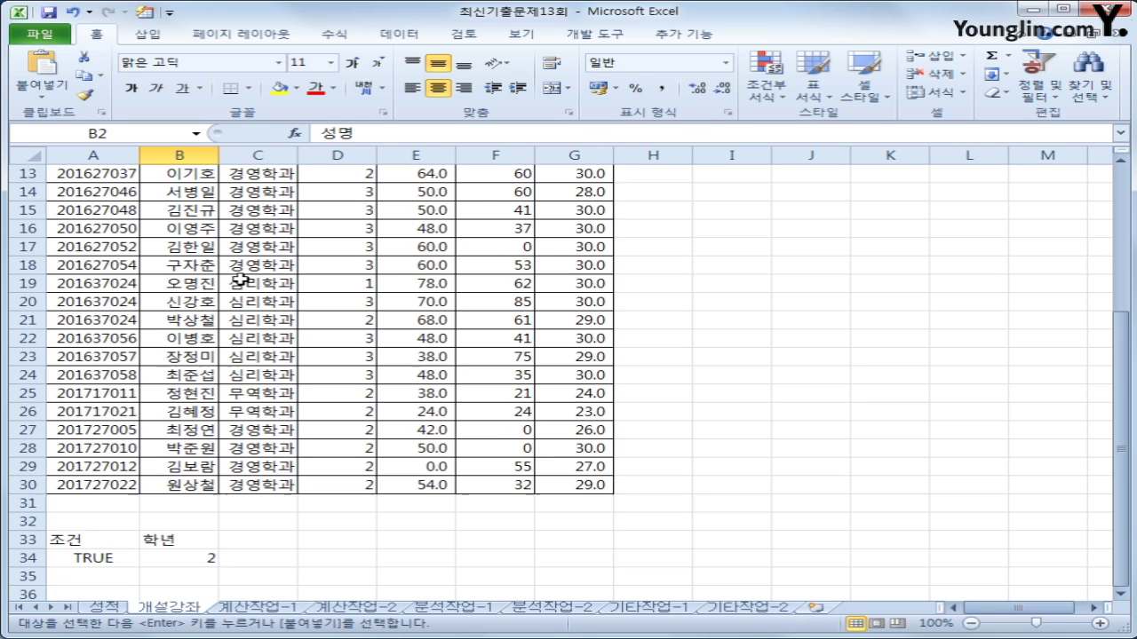
left_click(107, 538)
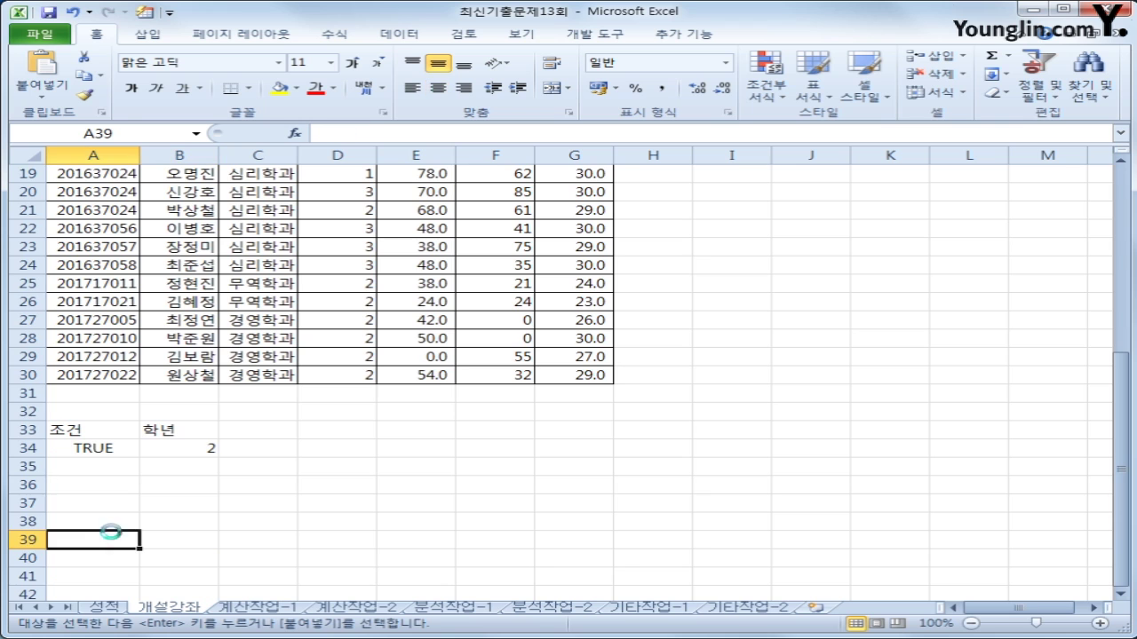
Step: Copy the 학번 and 학년 headings together from row 2 and paste them starting at cell B39
scroll(73, 405, "up", 6)
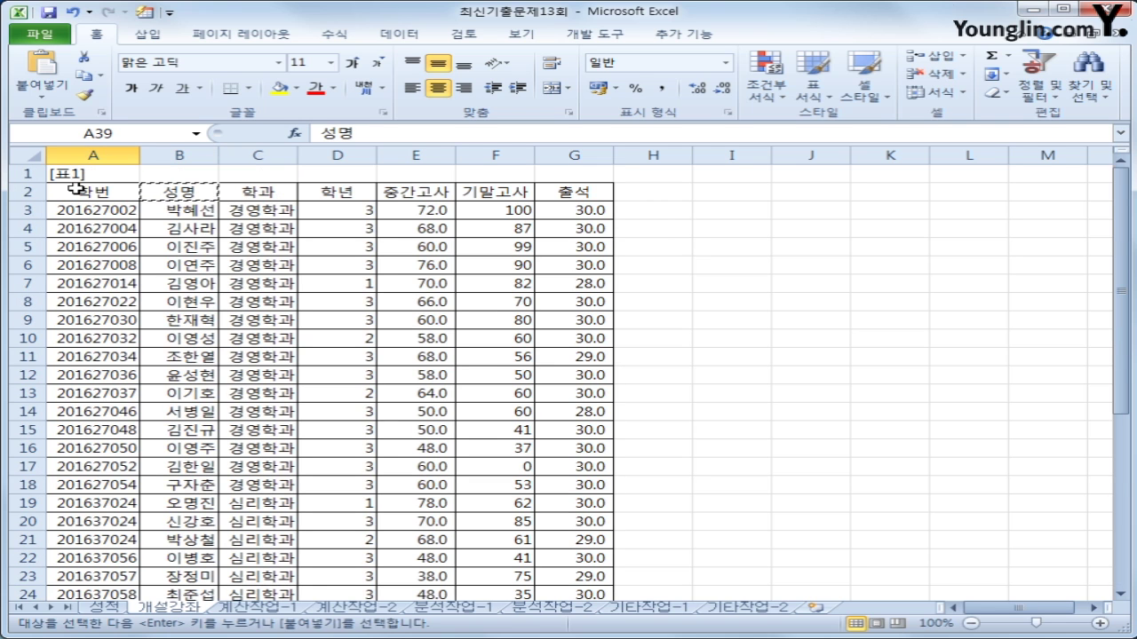
left_click(79, 193)
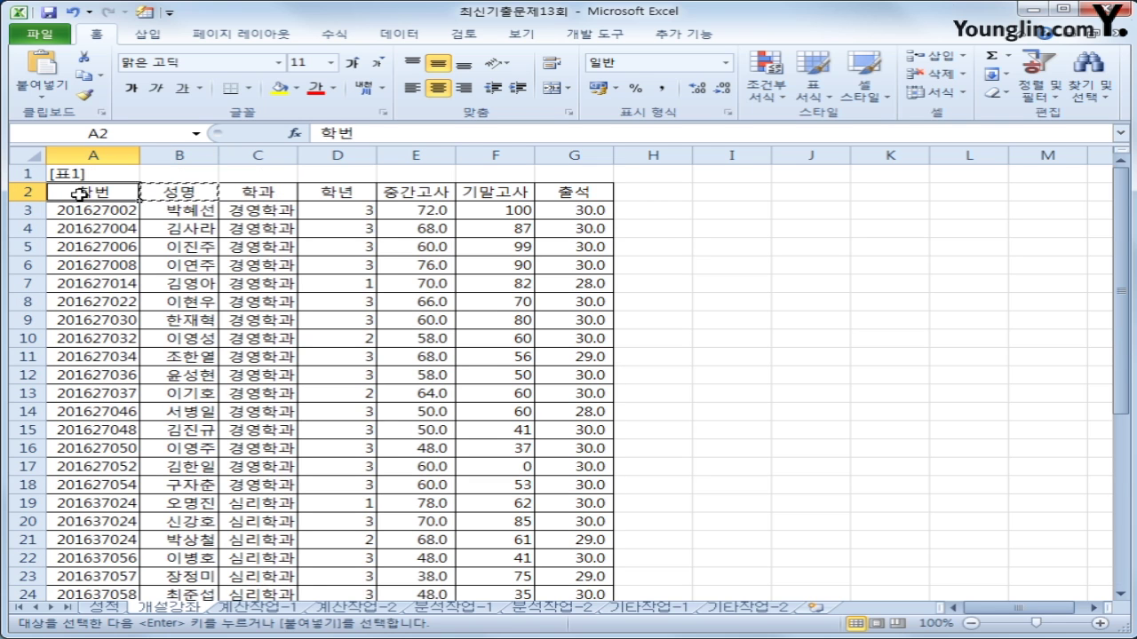
left_click(339, 192, "ctrl")
scroll(293, 337, "down", 8)
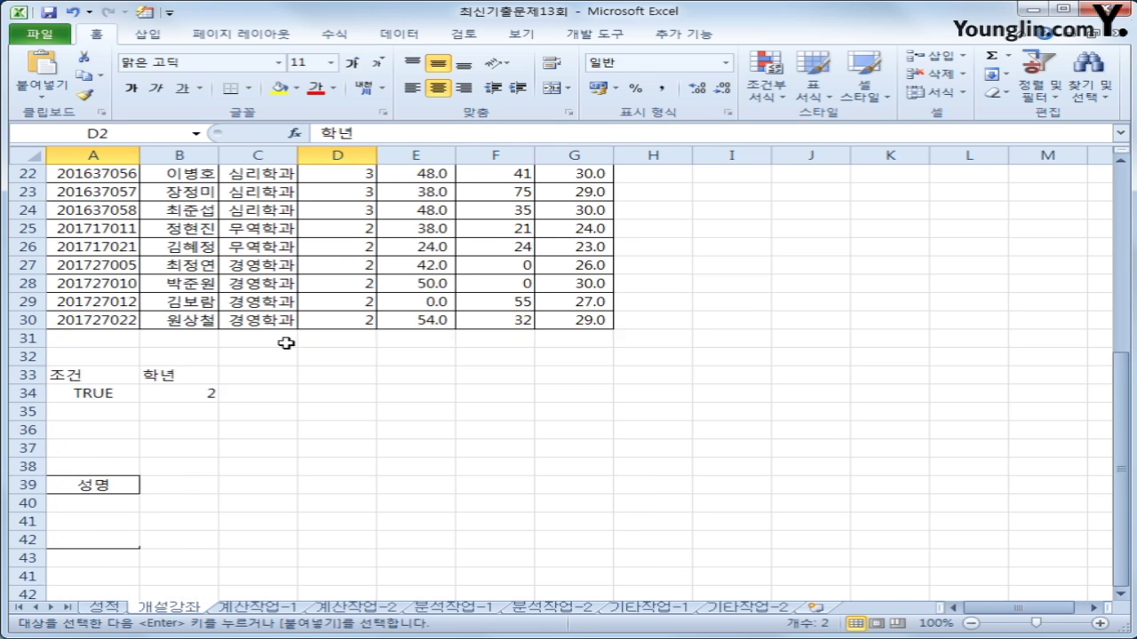
left_click(183, 430)
key("ctrl+v")
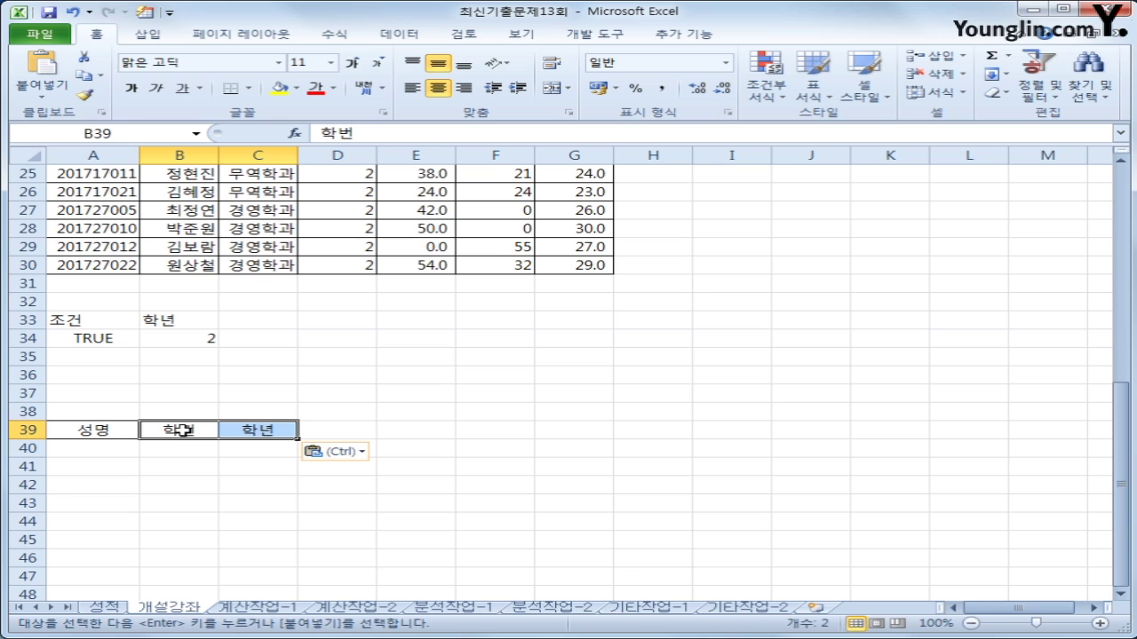
Step: Start an advanced filter on the table $A$2:$G$30 and set its criteria range to $A$33:$B$34
scroll(182, 430, "up", 7)
left_click(153, 266)
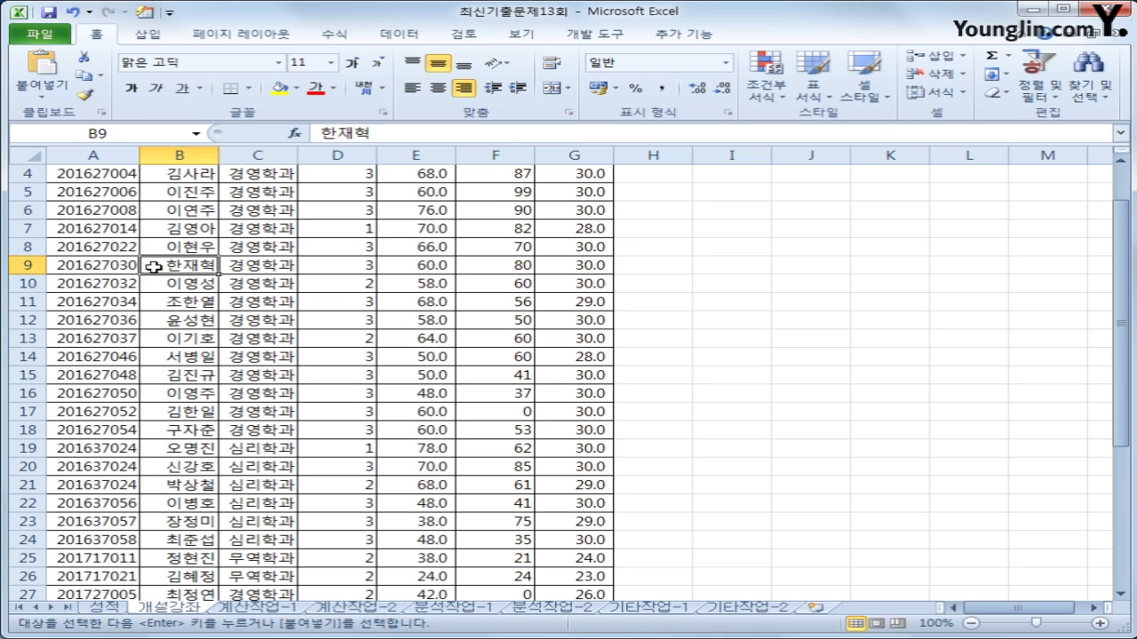
left_click(396, 38)
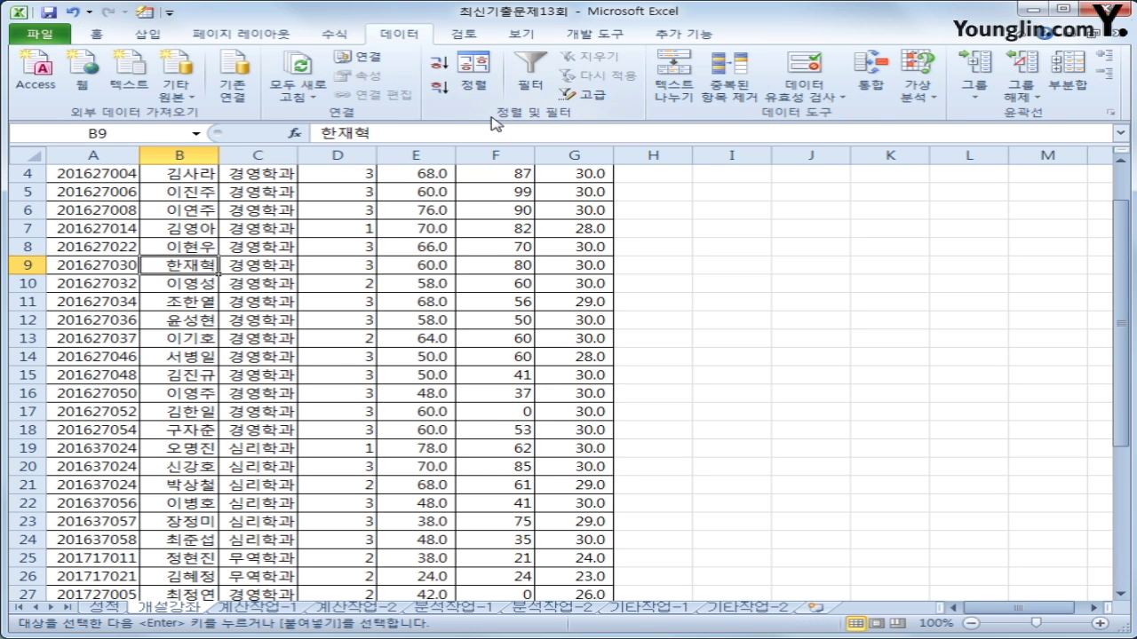
left_click(586, 94)
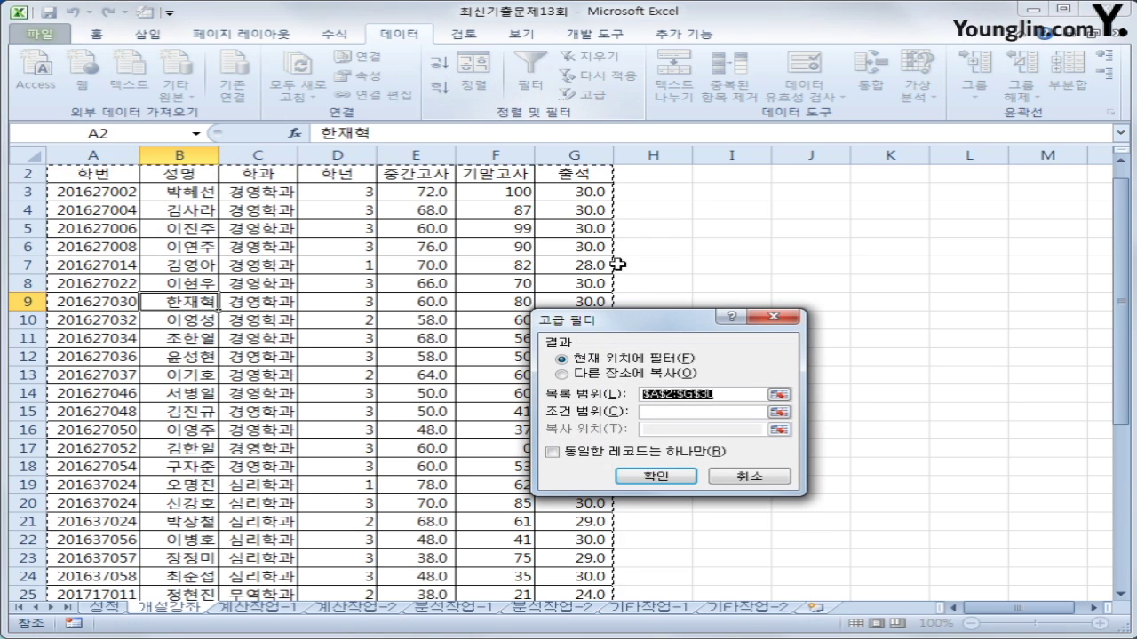
left_click(665, 412)
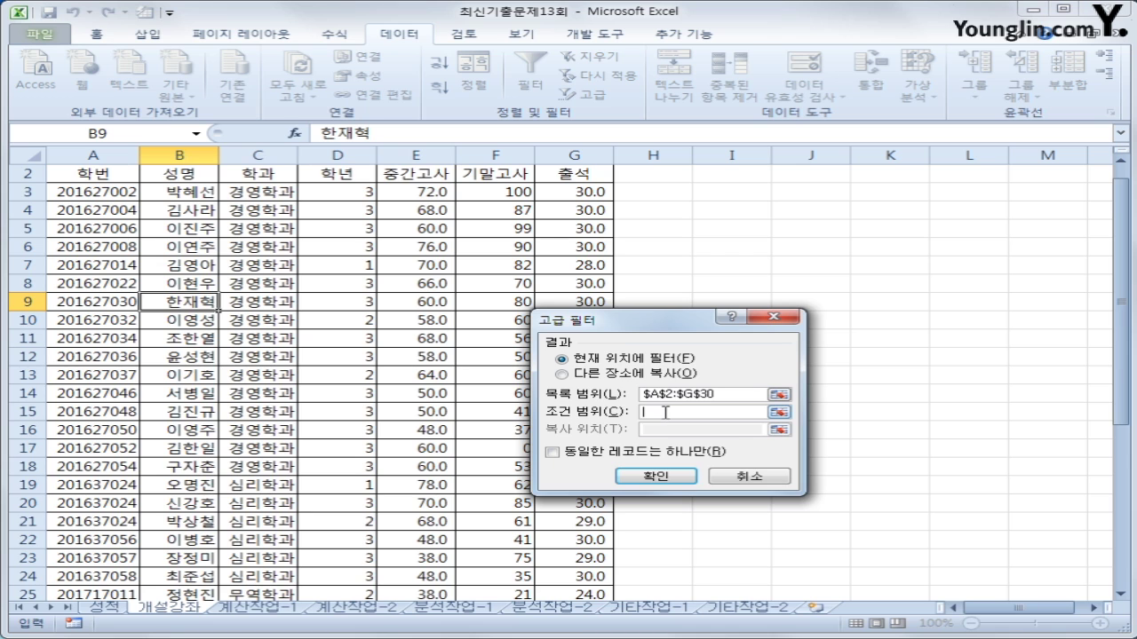
scroll(582, 416, "down", 6)
left_click_drag(71, 414, 191, 428)
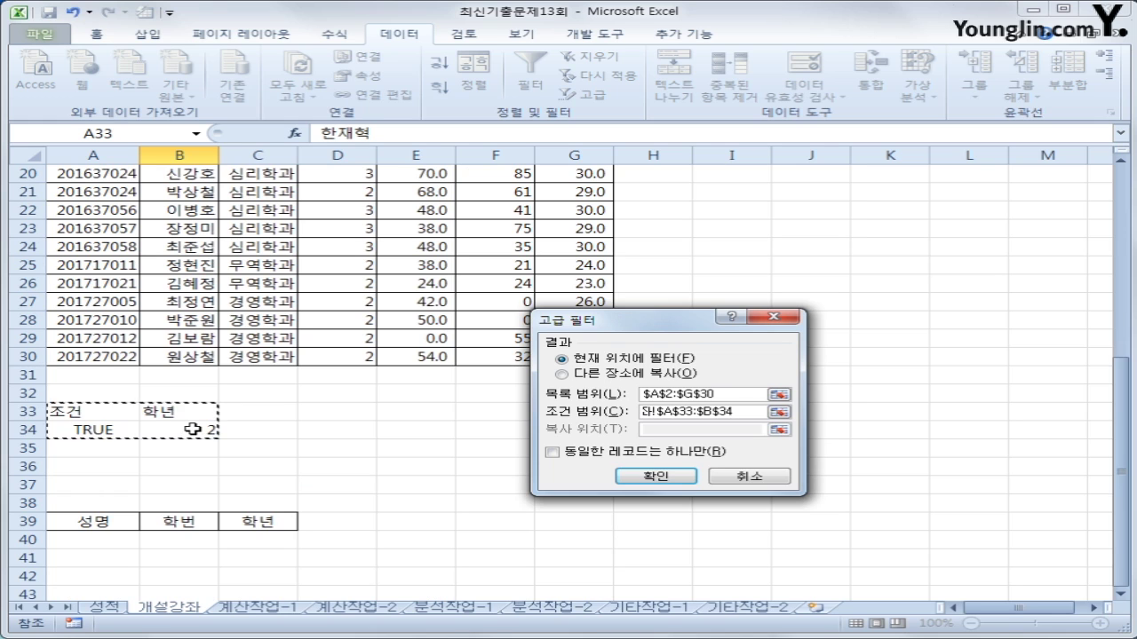
Step: Set the advanced filter to copy to another location, using the headings in $A$39:$C$39, and run it
left_click(613, 377)
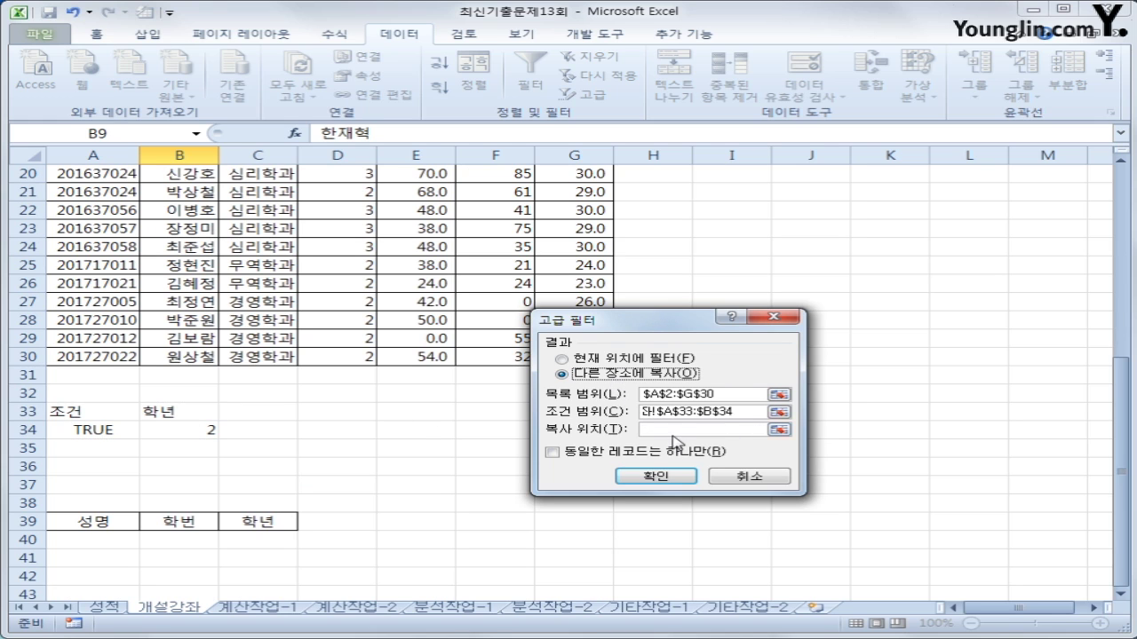
left_click(672, 431)
left_click_drag(89, 521, 258, 521)
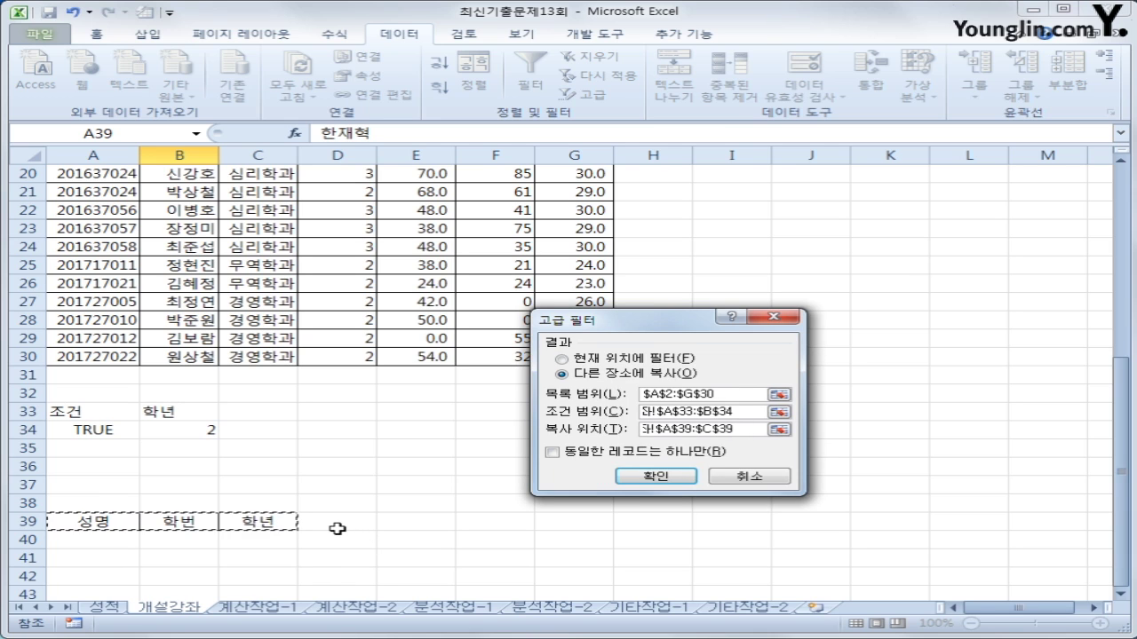
left_click(623, 479)
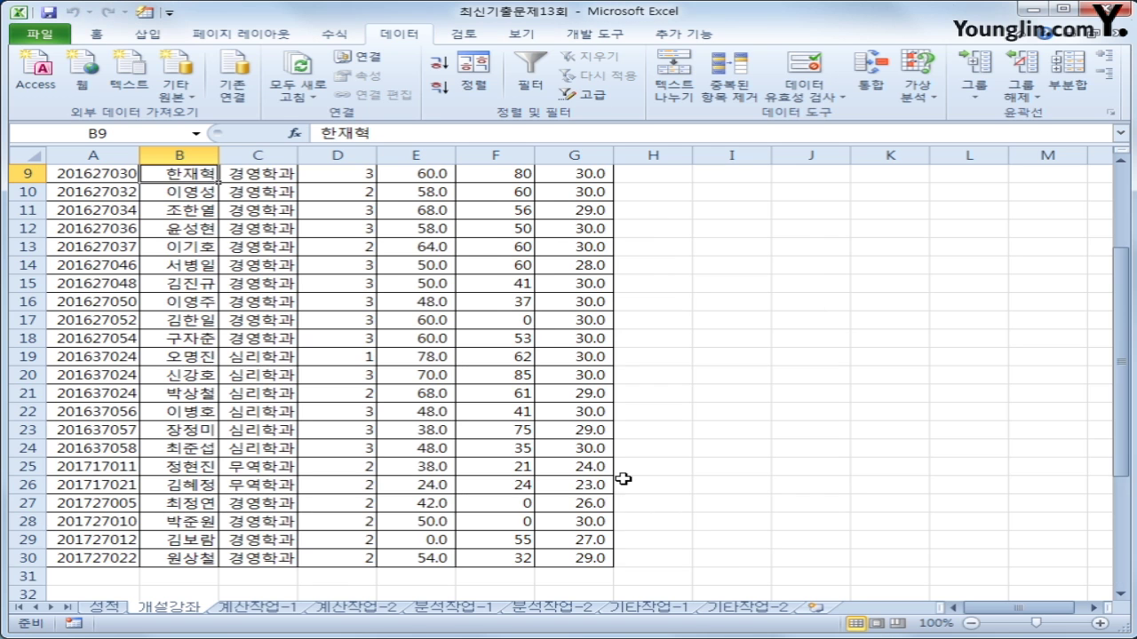
Step: Autofit the width of column B so the extracted 학번 values display in full
scroll(619, 477, "down", 4)
scroll(619, 477, "up", 2)
scroll(459, 503, "down", 4)
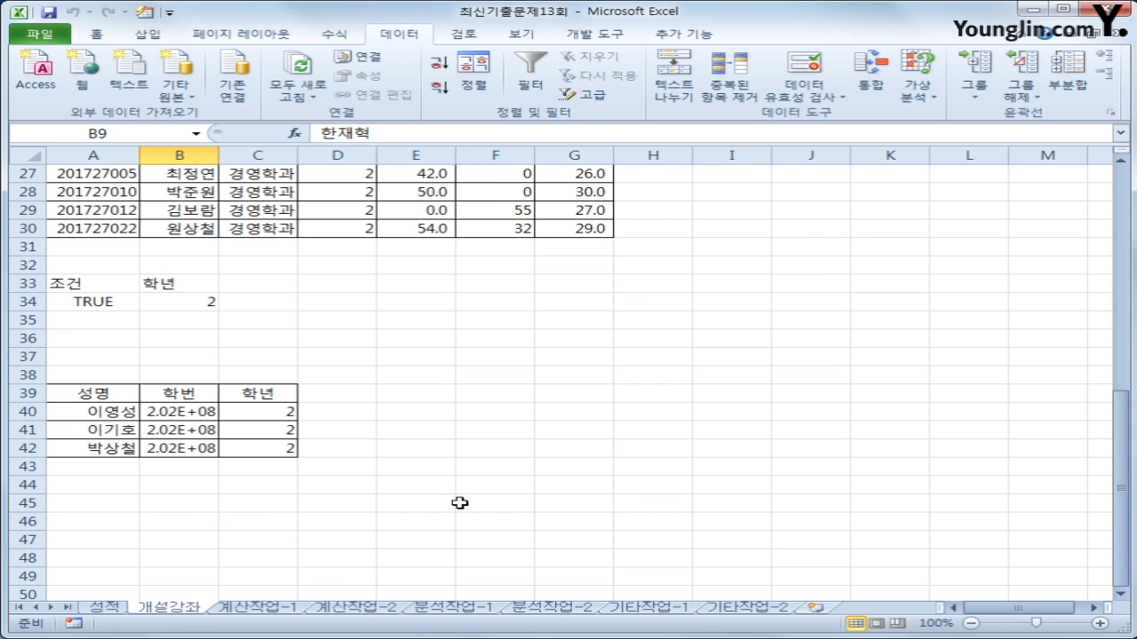
double_click(221, 155)
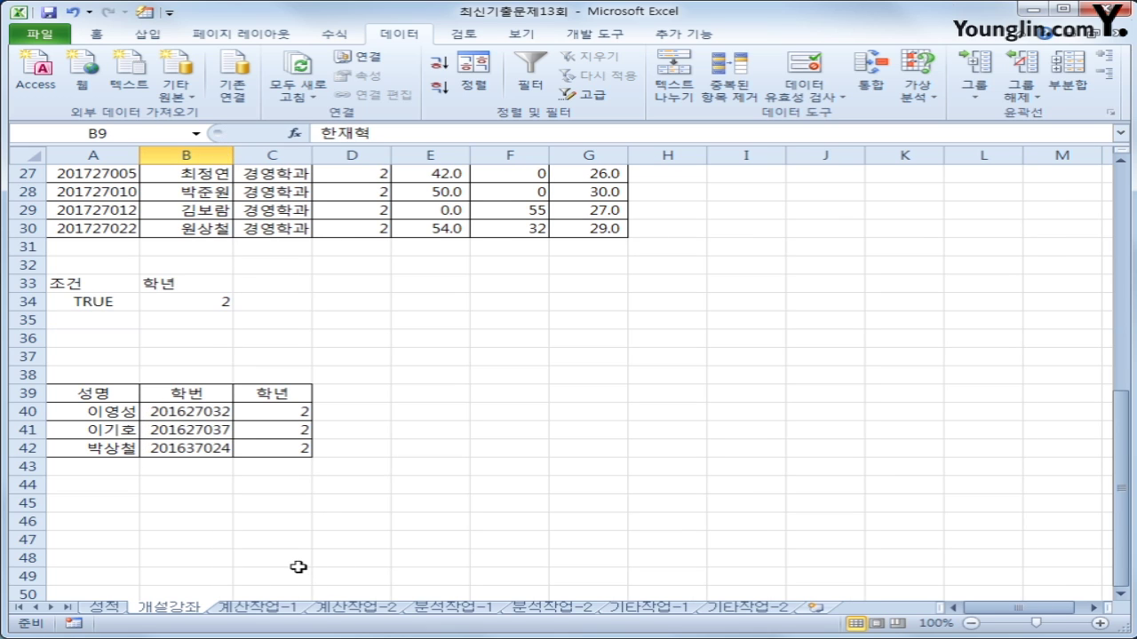
Step: Start a new conditional formatting rule for A3:G30 that uses a formula to determine which cells to format
scroll(298, 567, "up", 9)
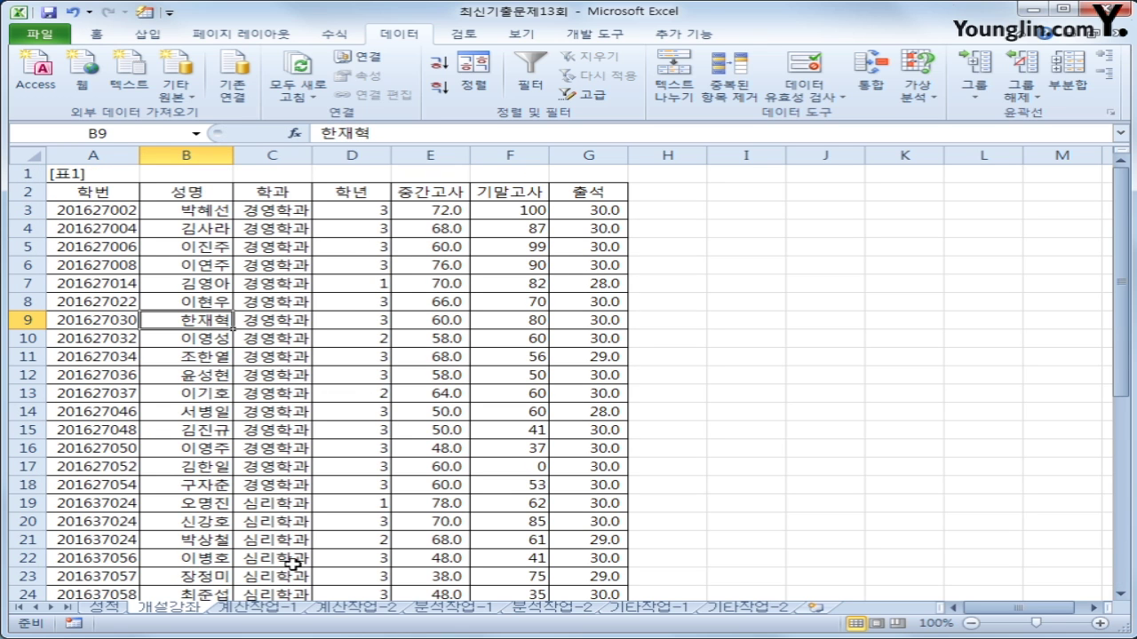
left_click(102, 215)
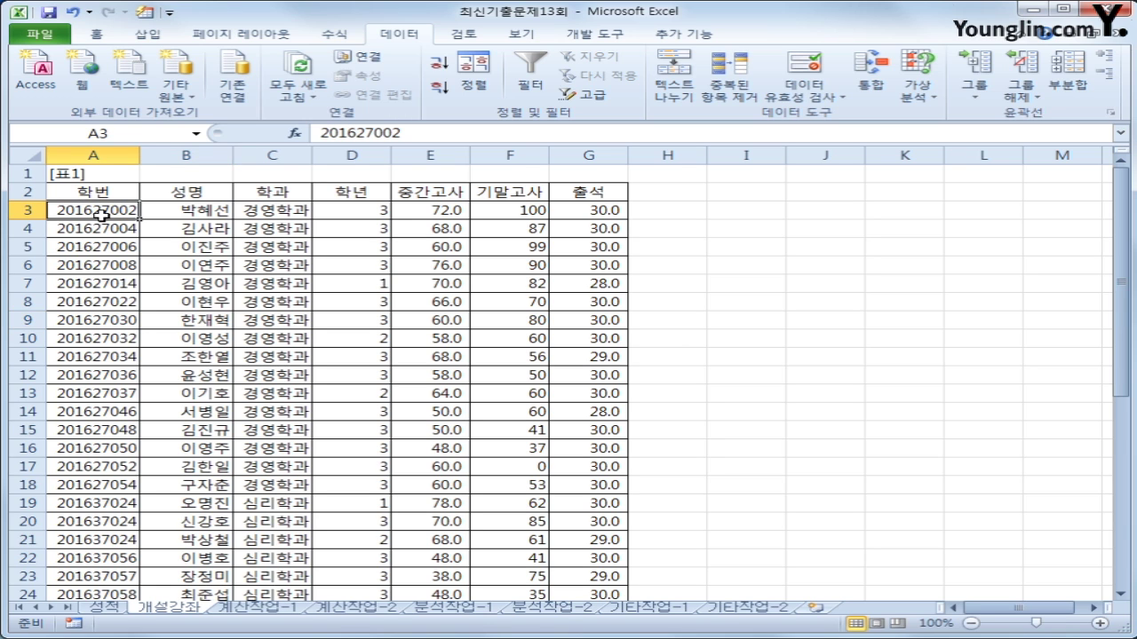
left_click_drag(102, 215, 592, 565)
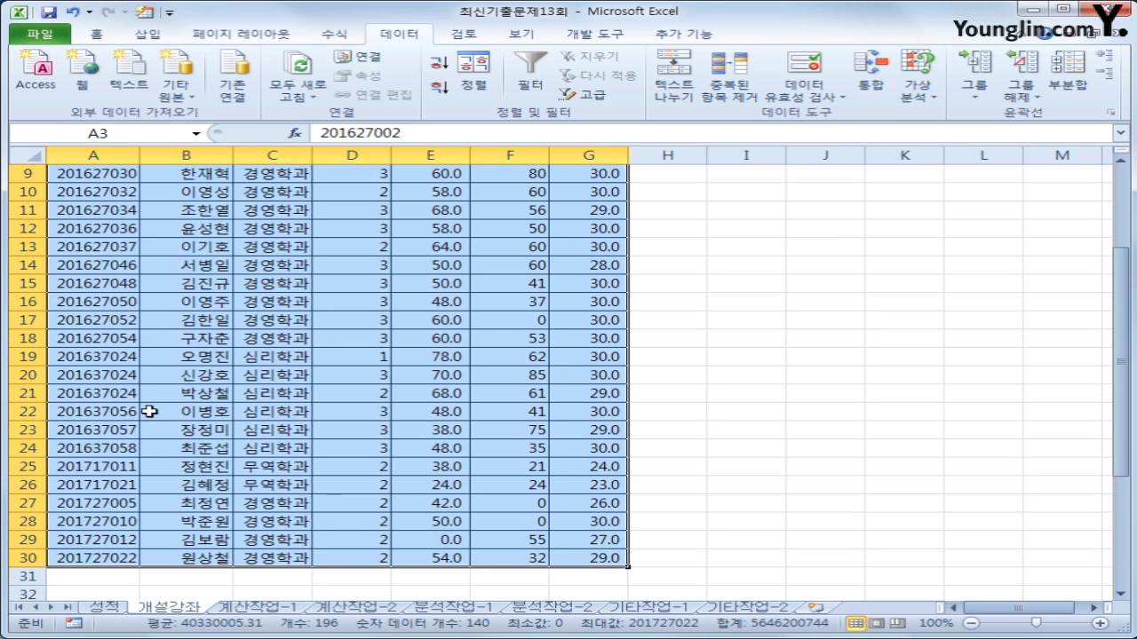
left_click(93, 35)
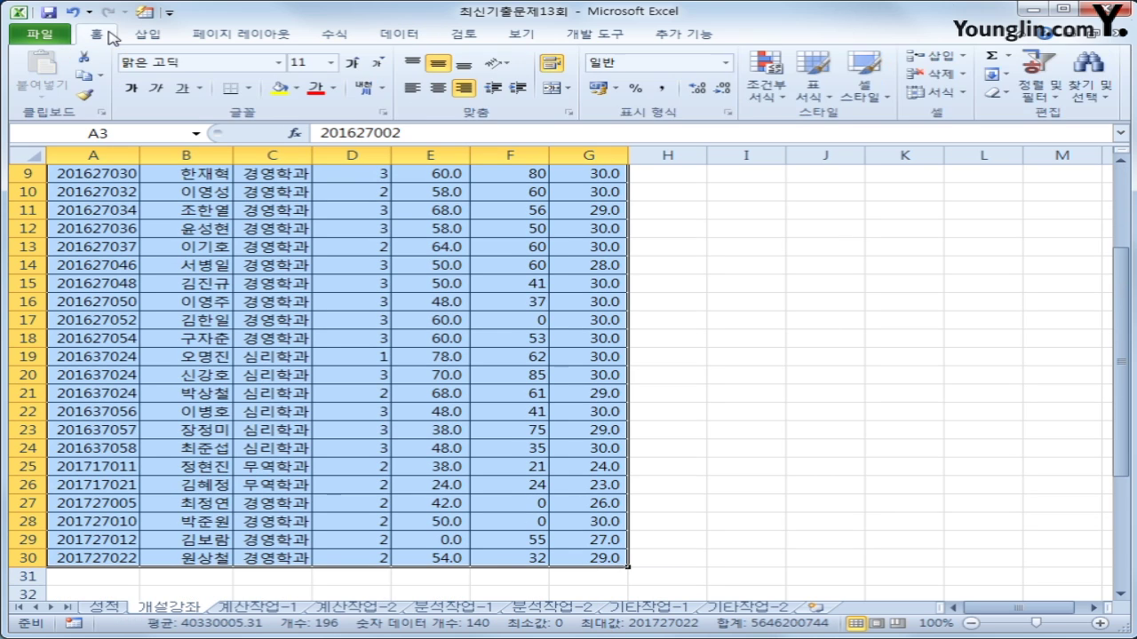
left_click(780, 97)
left_click(855, 307)
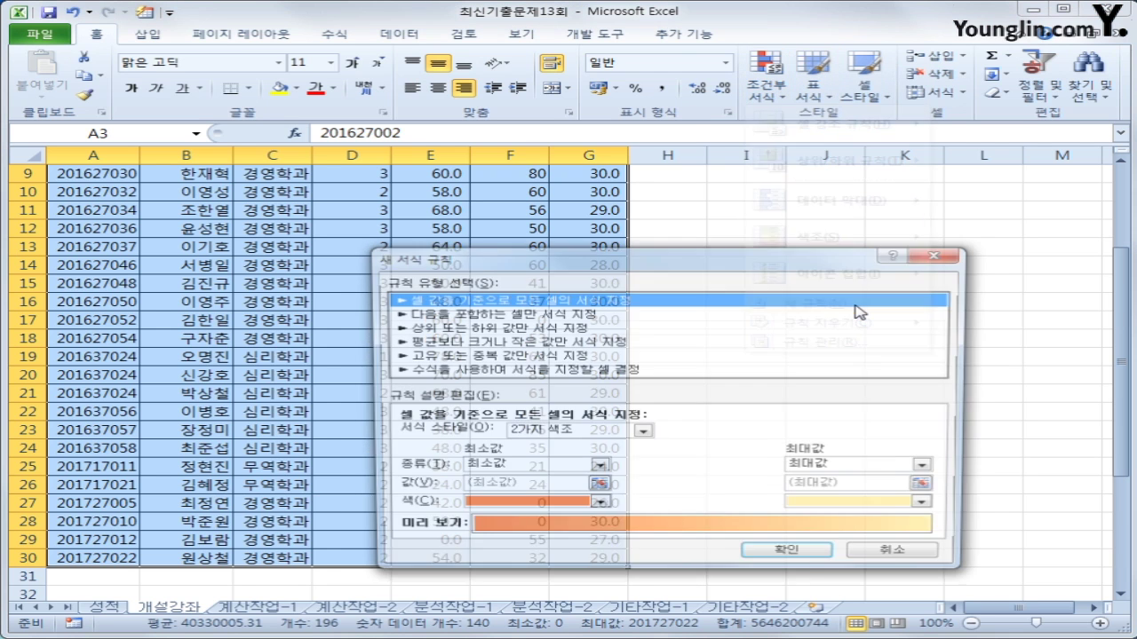
left_click(634, 373)
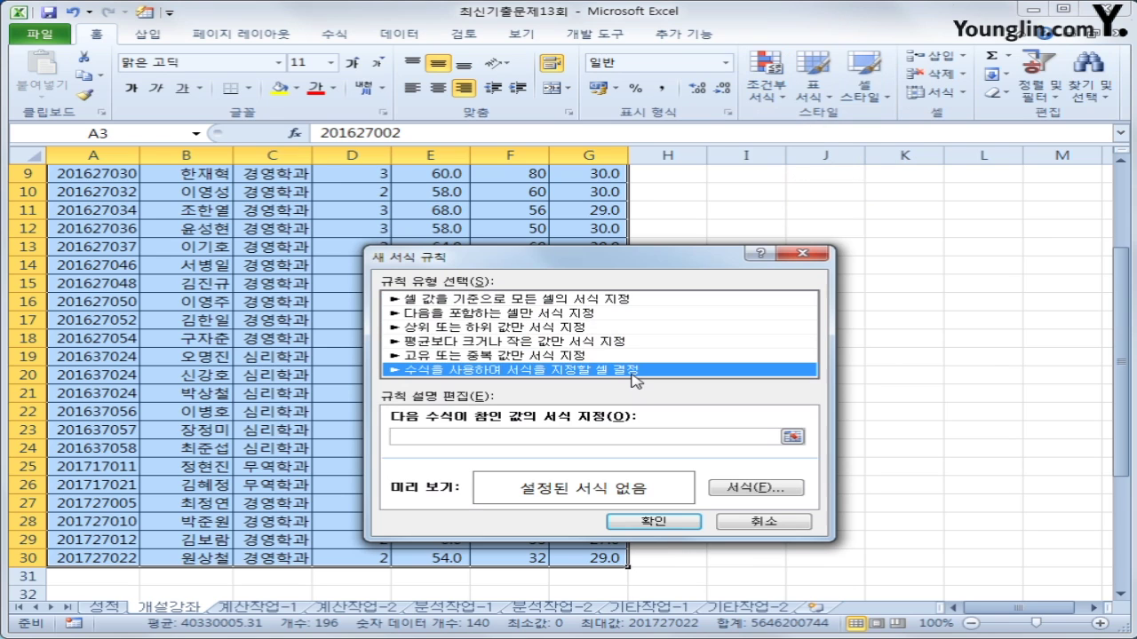
Step: Enter the rule formula =mod(row($A3),2)=1 to target the odd-numbered rows
left_click(560, 435)
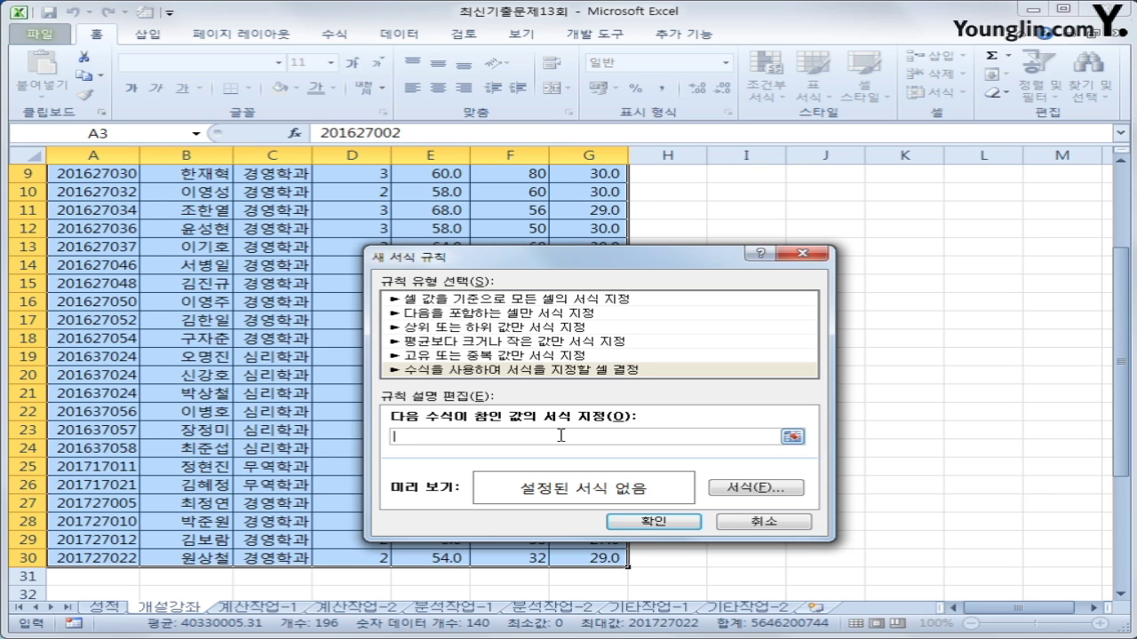
type("=")
key("BackSpace")
type("=mod(row(")
scroll(559, 435, "up", 3)
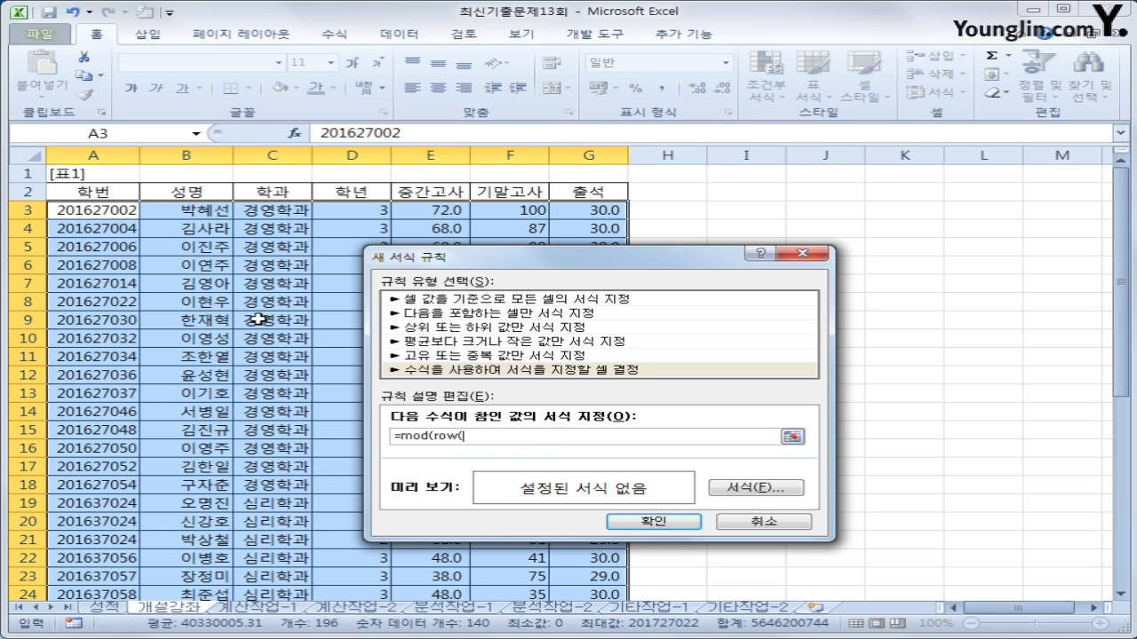
left_click(106, 213)
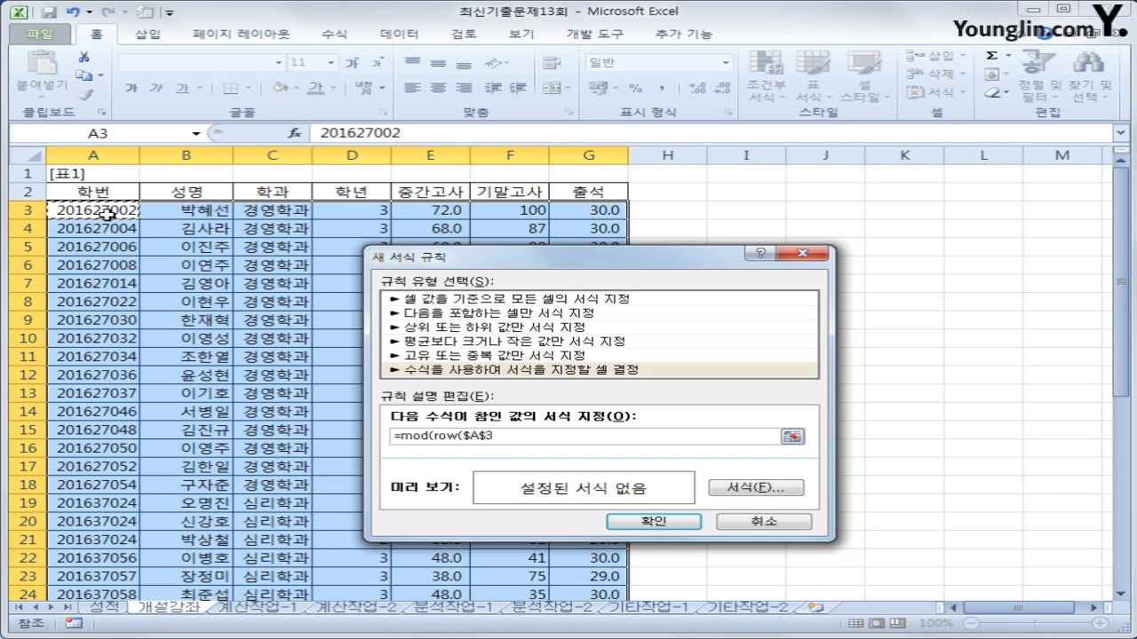
key("F4")
key("F4")
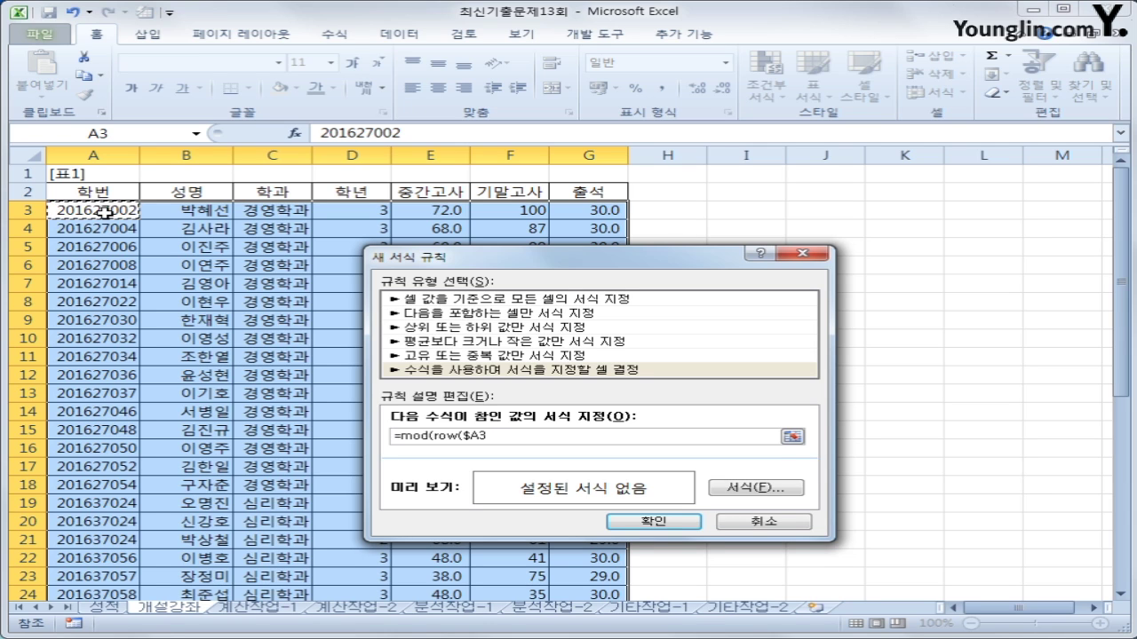
type(")")
type(",2)=0")
key("BackSpace")
type("1")
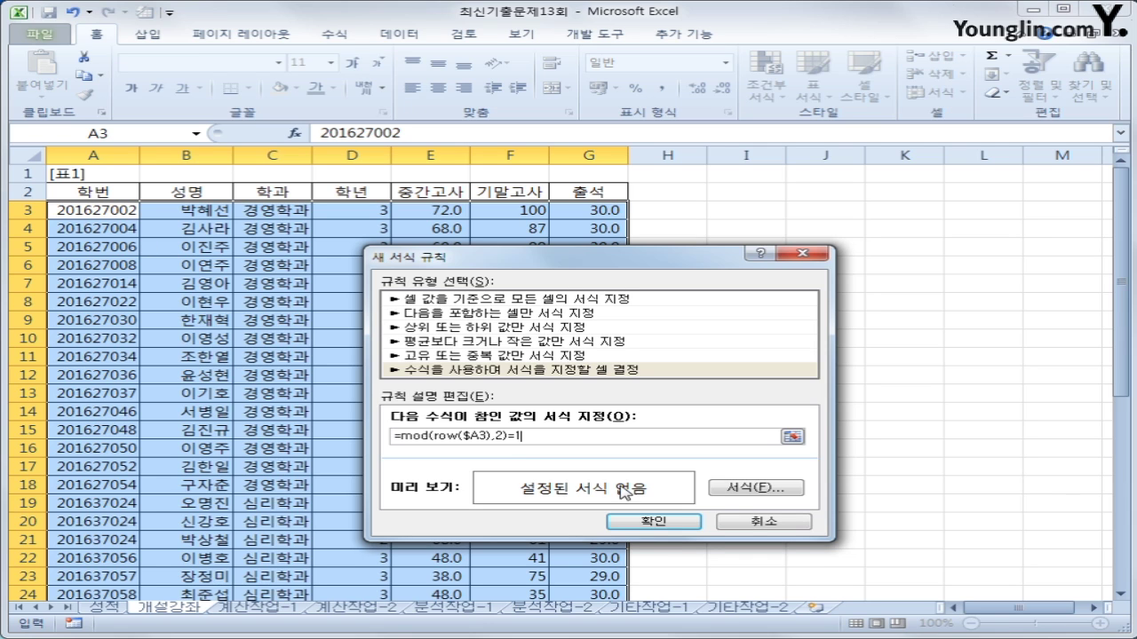
Step: Give the rule an italic (기울임꼴) font style in standard red, apply it to the table, and select cell A1
left_click(739, 494)
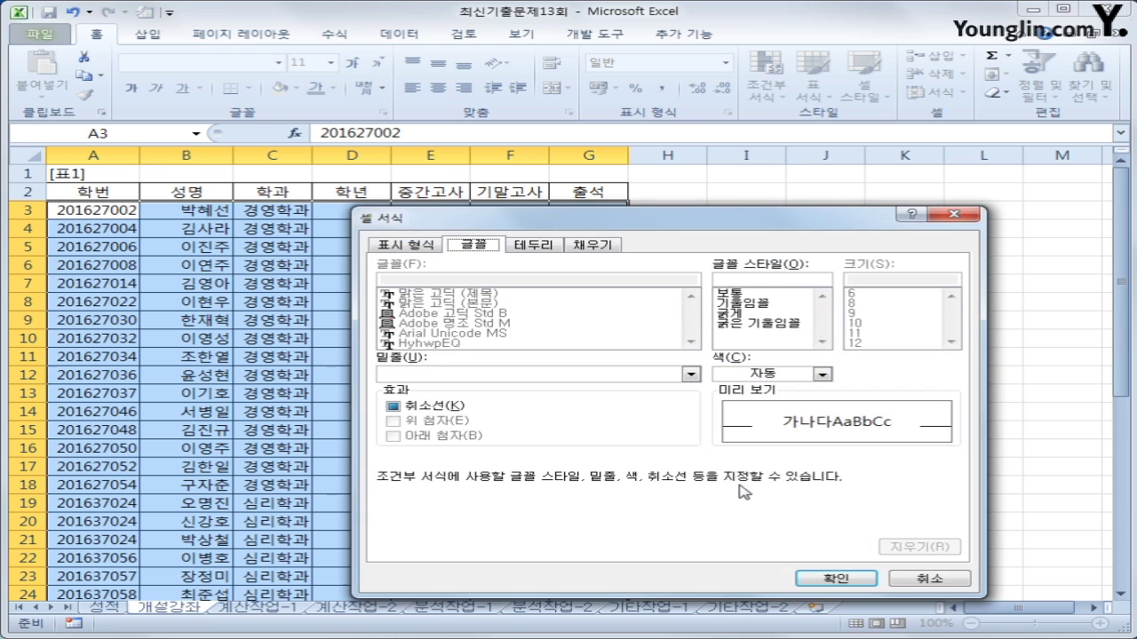
left_click(773, 305)
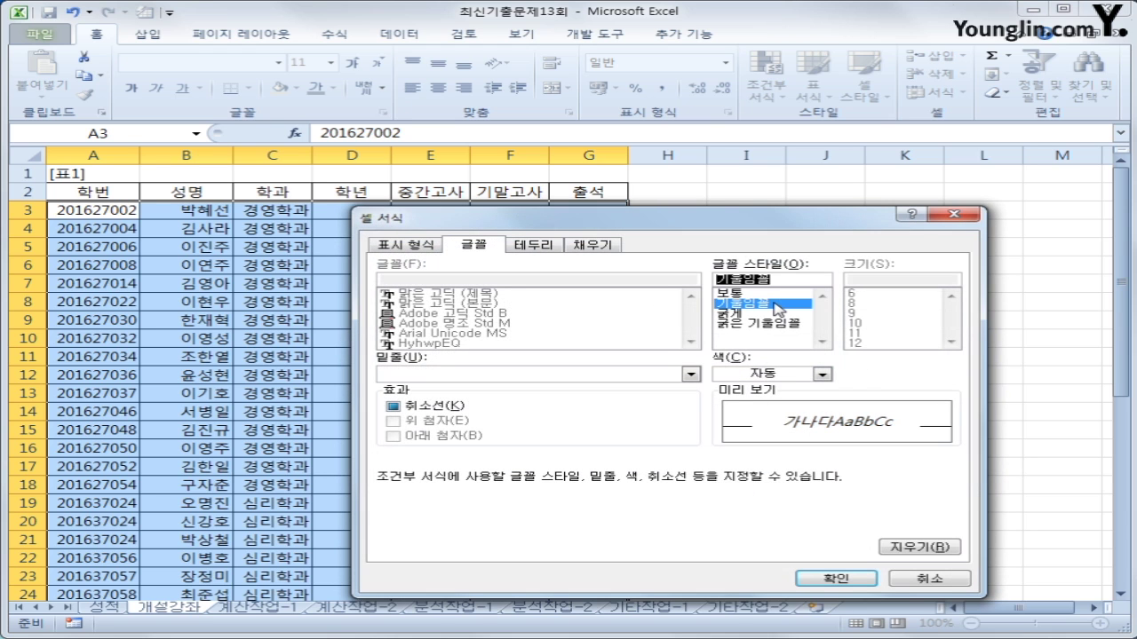
left_click(820, 374)
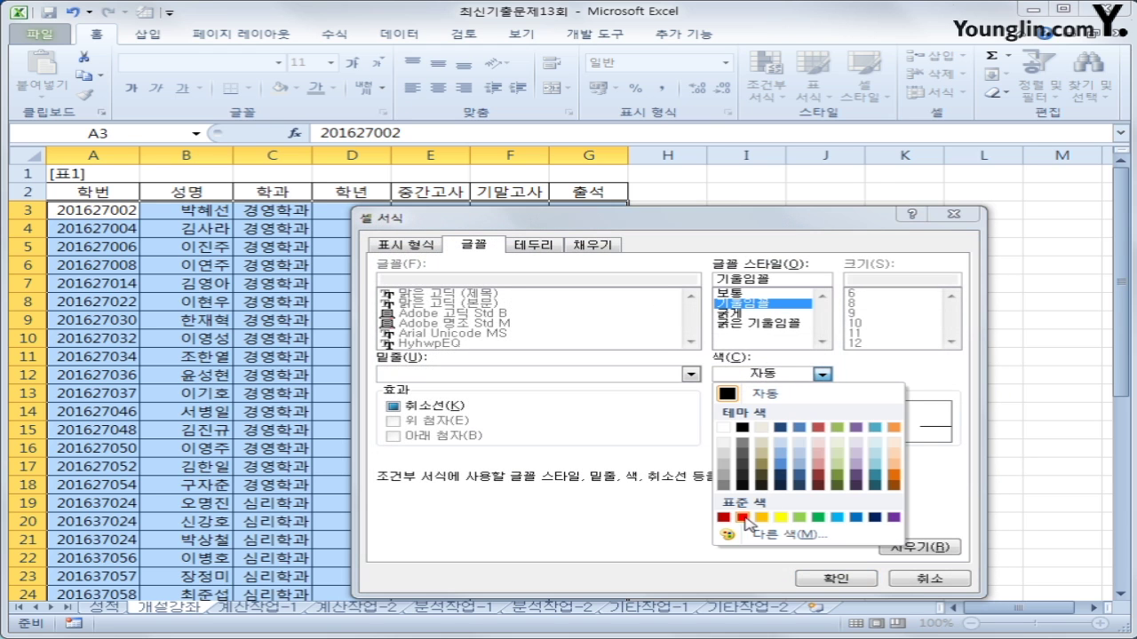
left_click(742, 518)
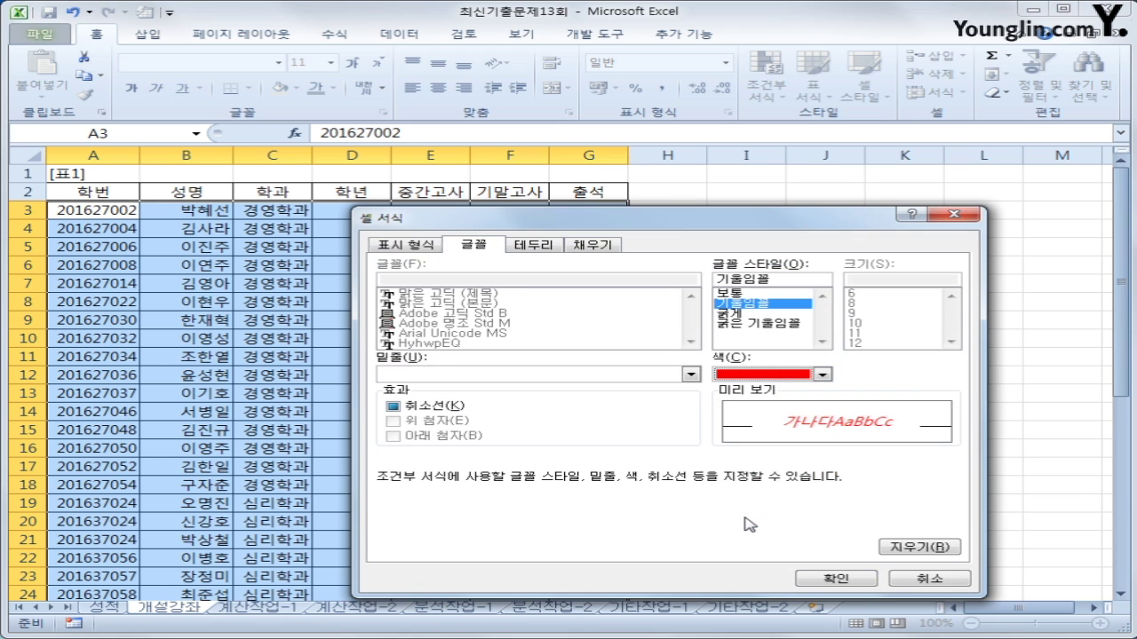
left_click(826, 579)
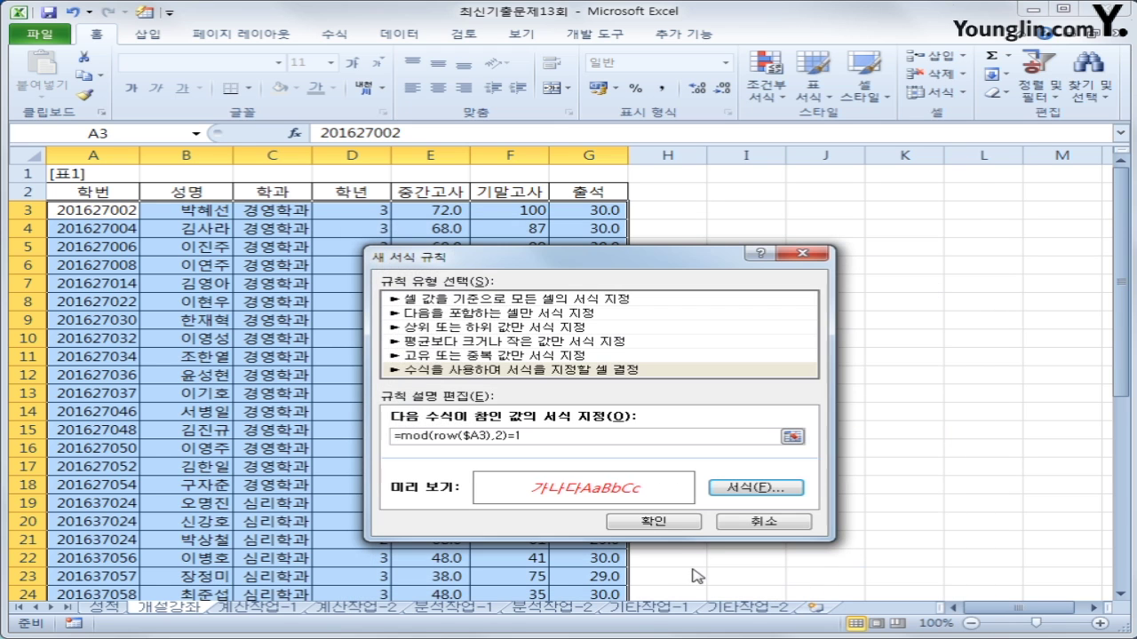
left_click(679, 522)
scroll(685, 510, "down", 1)
scroll(654, 507, "up", 1)
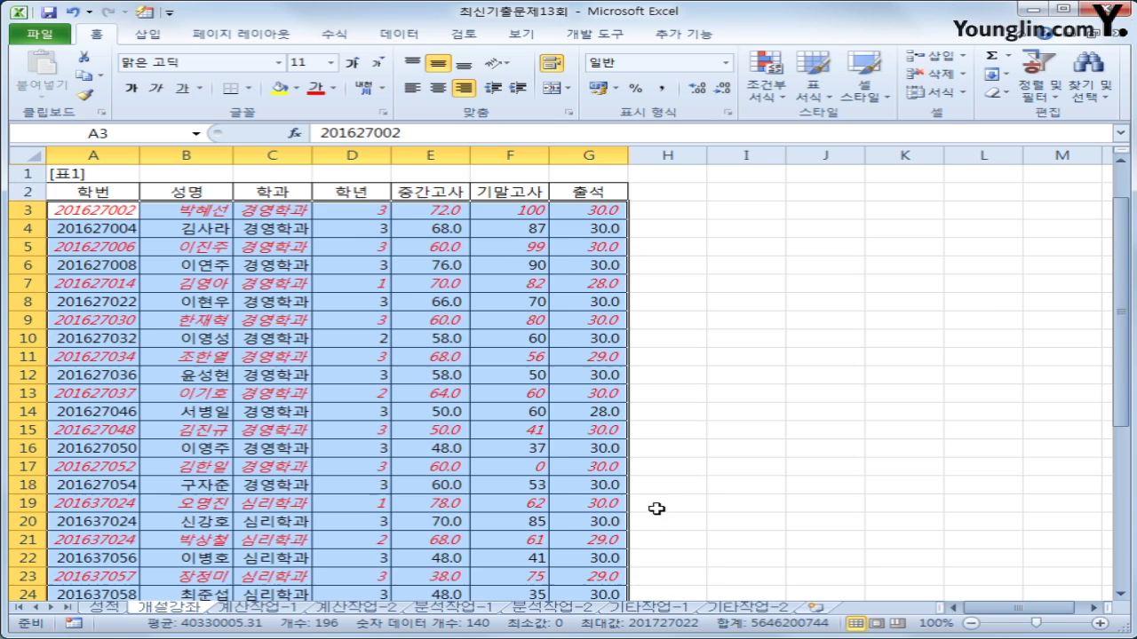
left_click(57, 175)
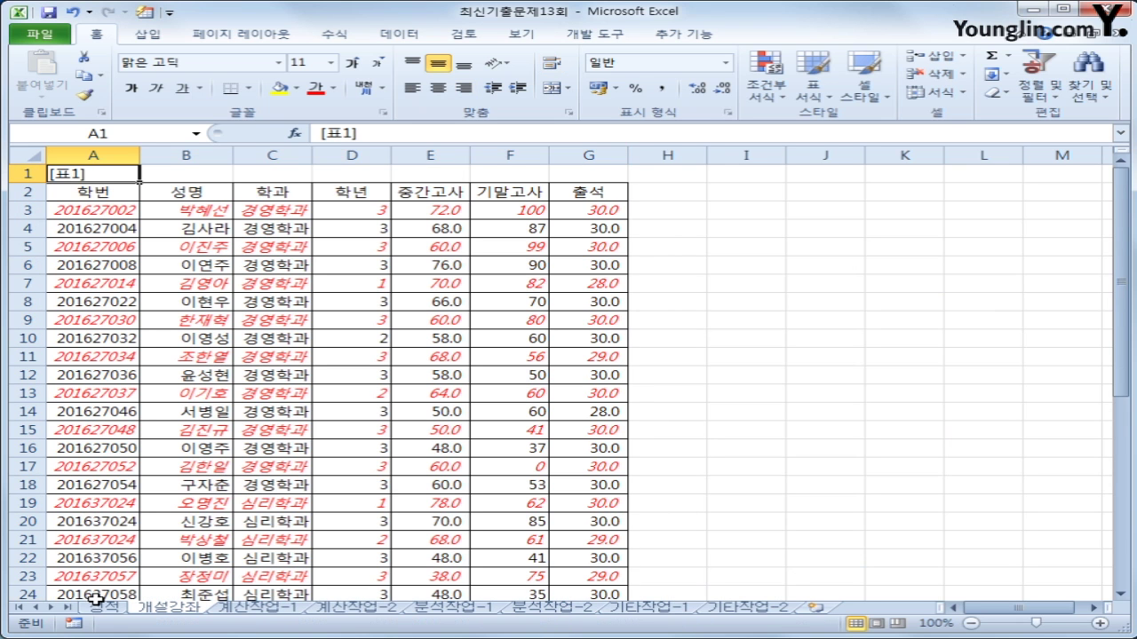
Step: On the 계산작업-1 sheet, begin a formula in B3 with SMALL and a nested IF: =SMALL(if(
left_click(260, 607)
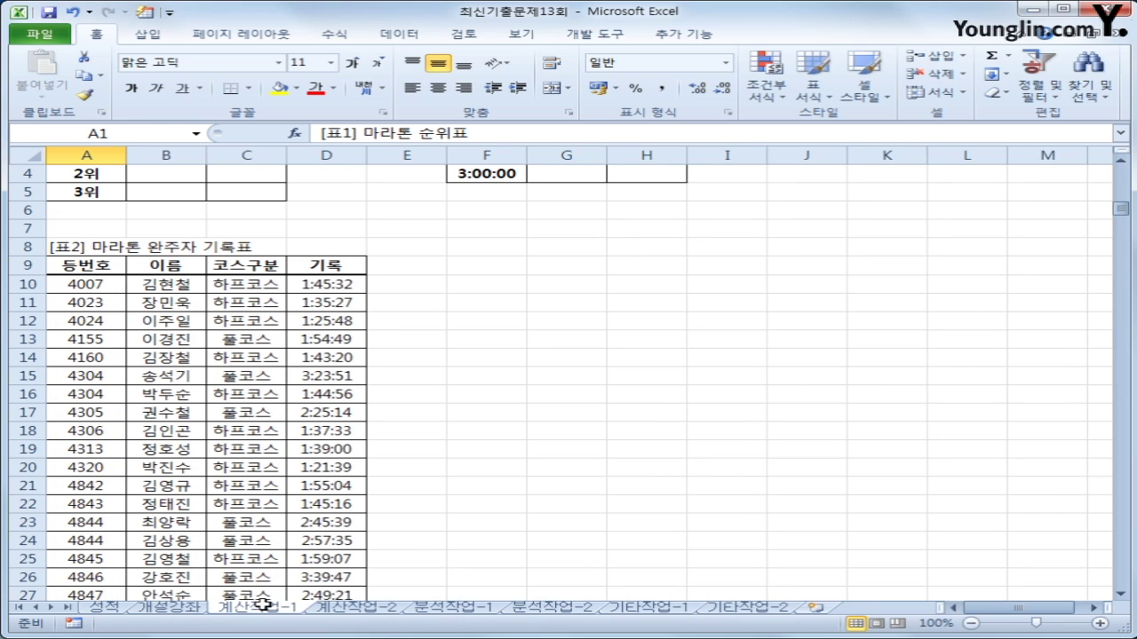
scroll(391, 593, "up", 1)
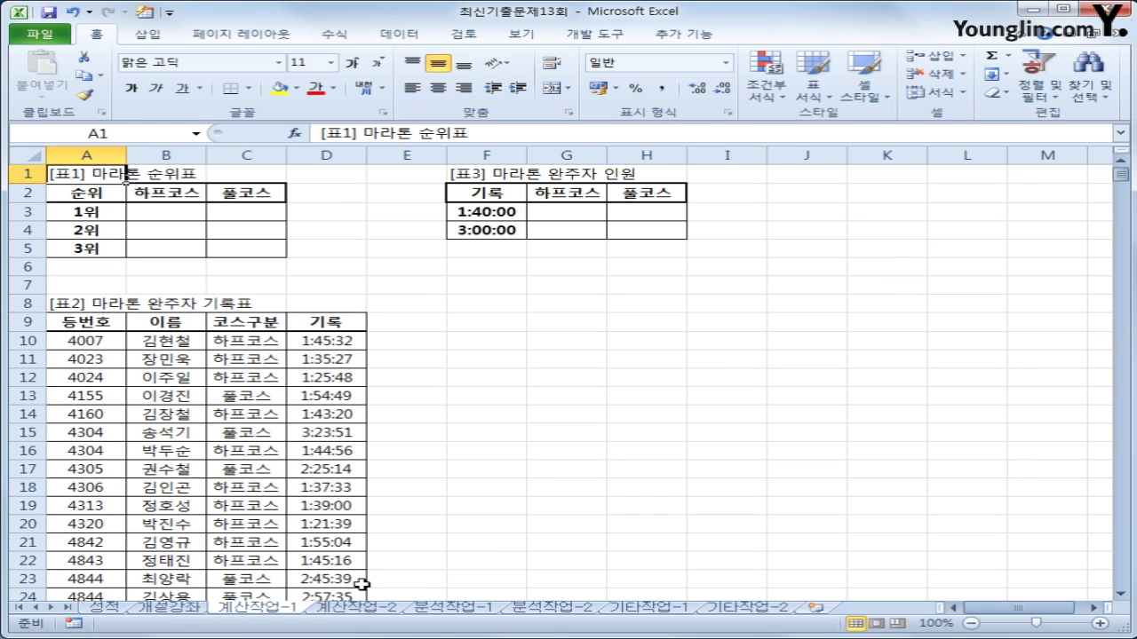
left_click(178, 209)
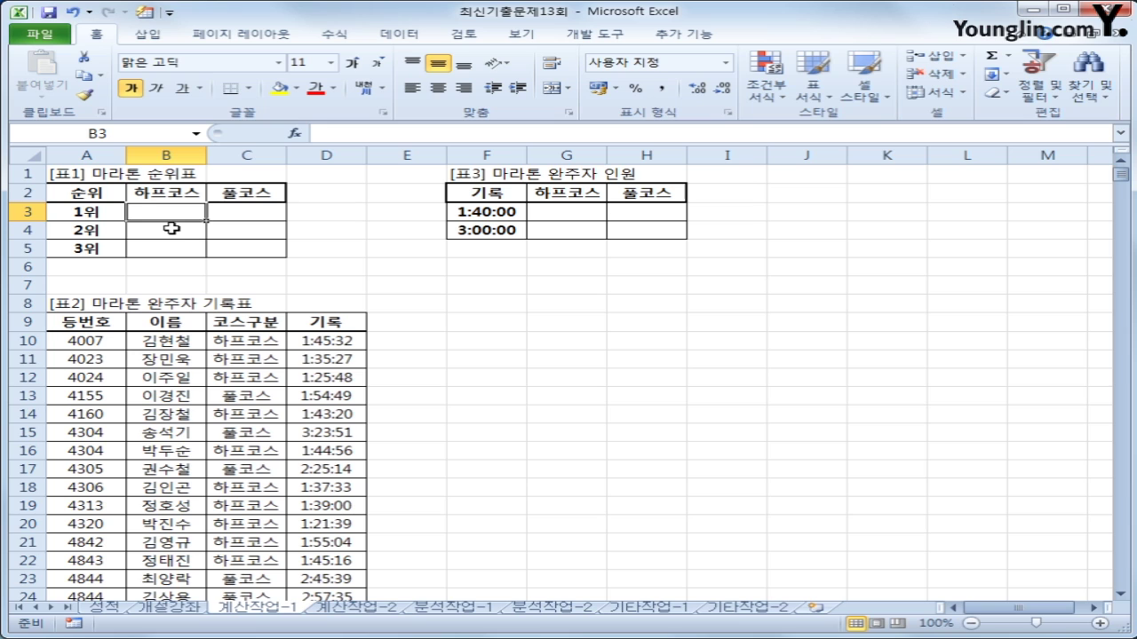
type("=")
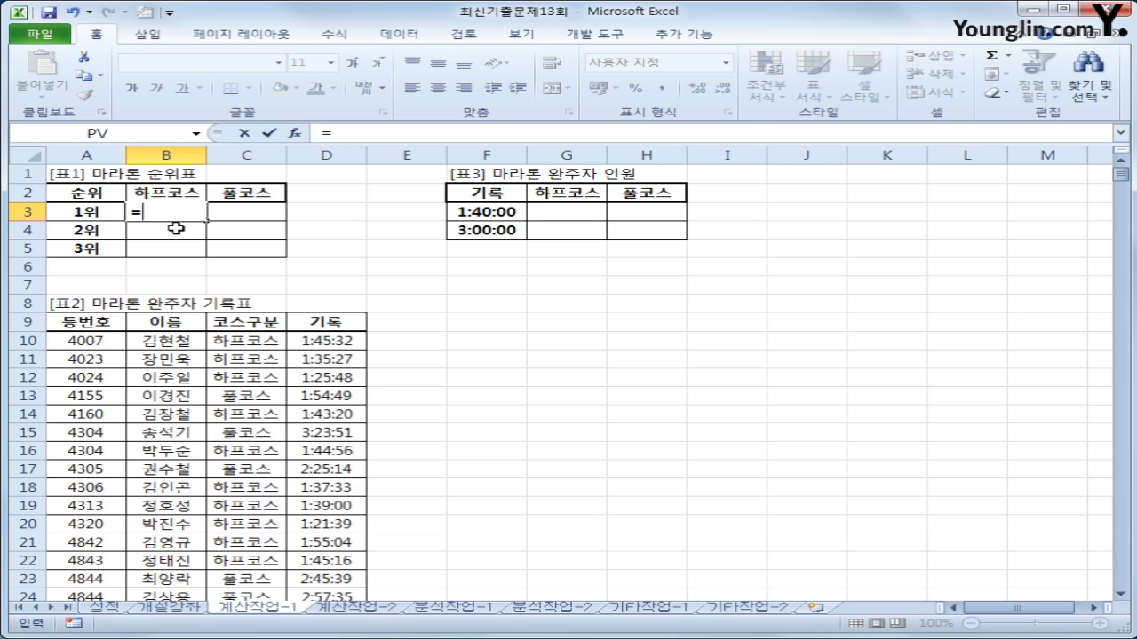
type("sm")
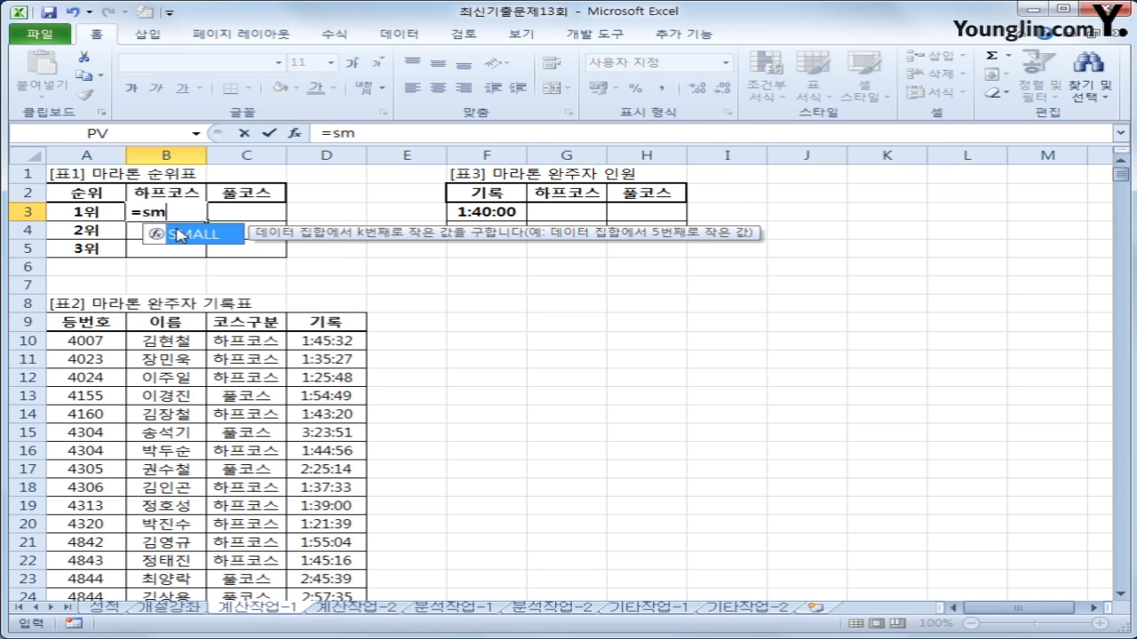
key("Tab")
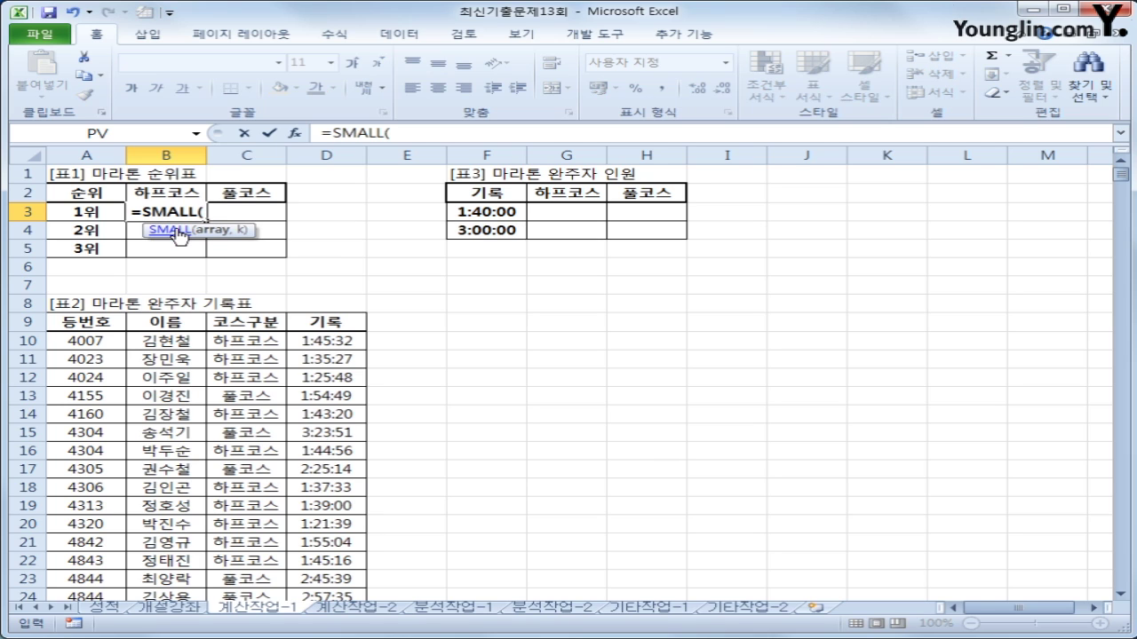
type("(")
key("BackSpace")
type("if(")
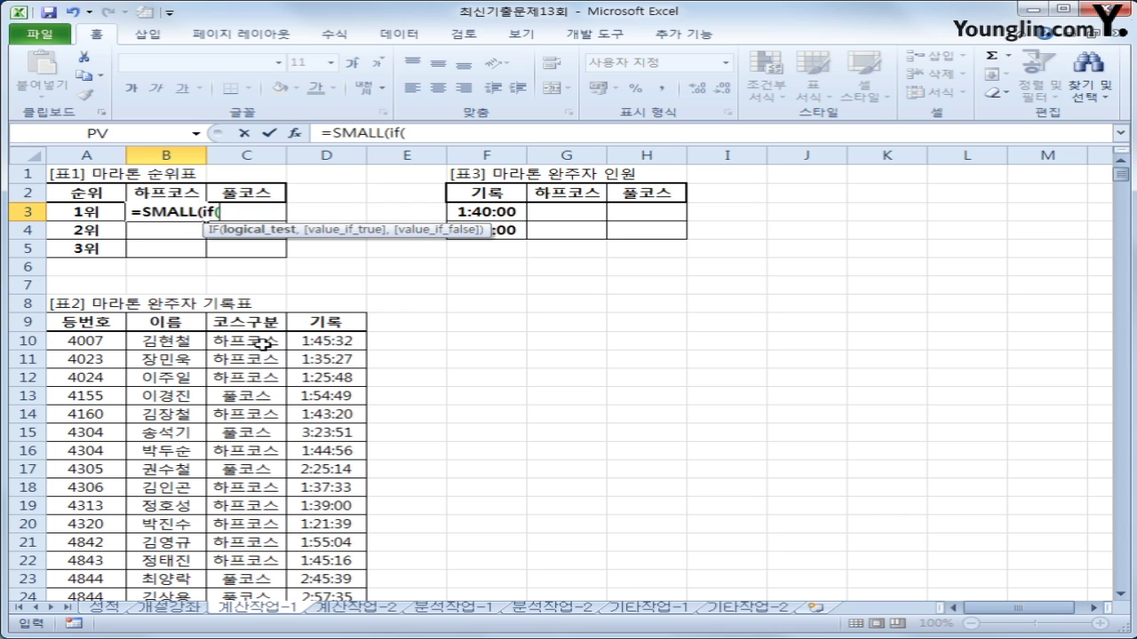
Step: Set the IF condition to compare the 코스구분 range with the 하프코스 heading as $C$10:$C$37=B$2
left_click_drag(264, 344, 263, 562)
scroll(635, 501, "up", 5)
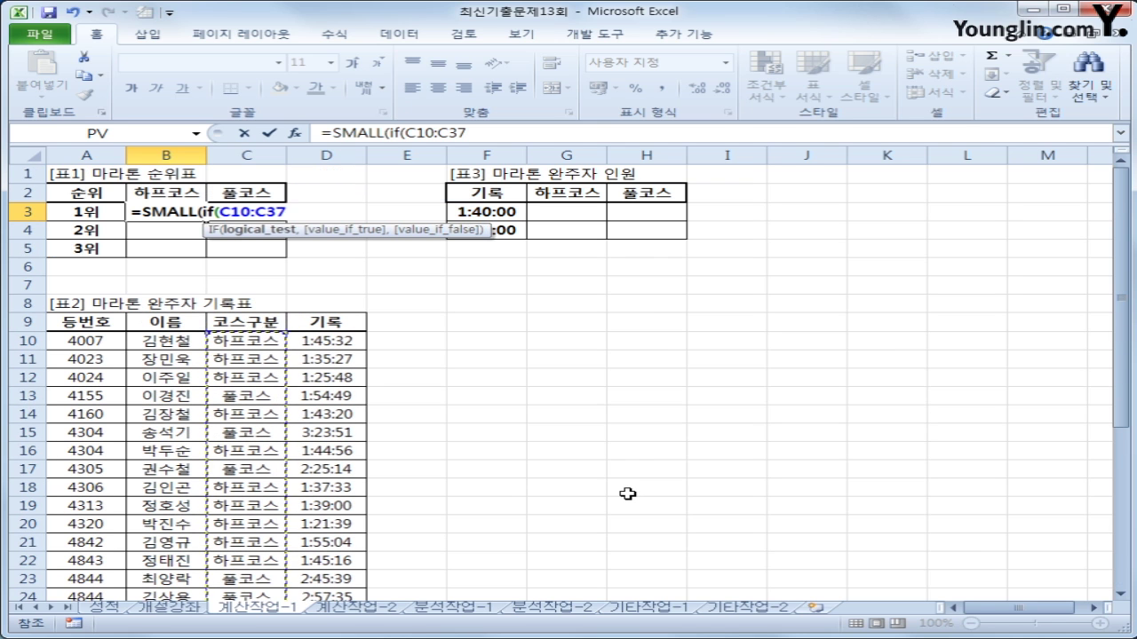
key("F4")
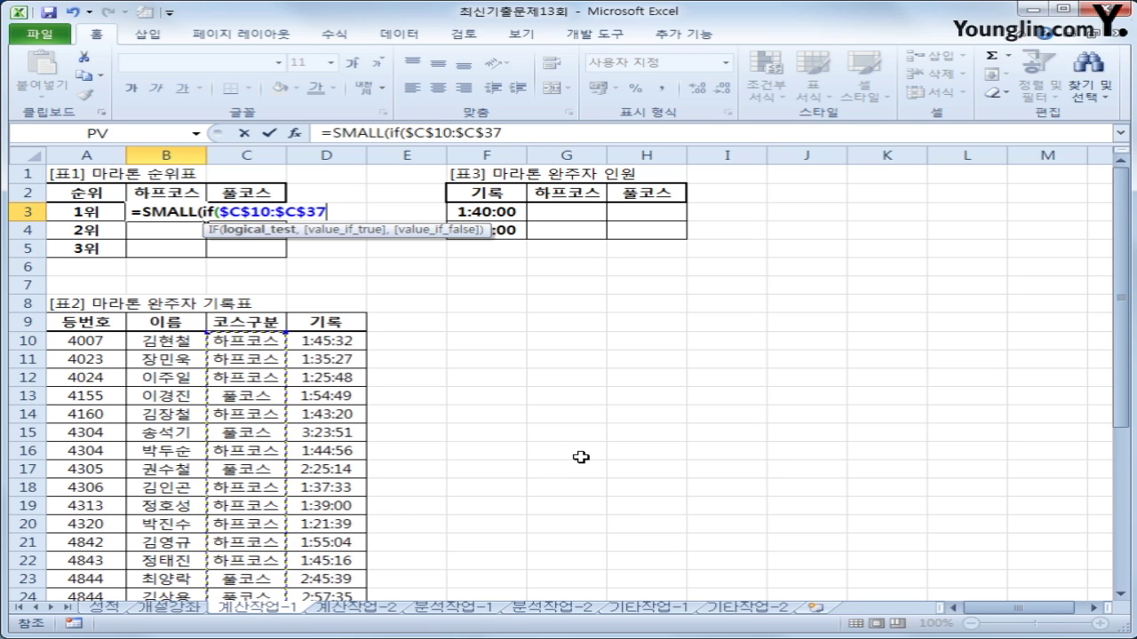
type(",")
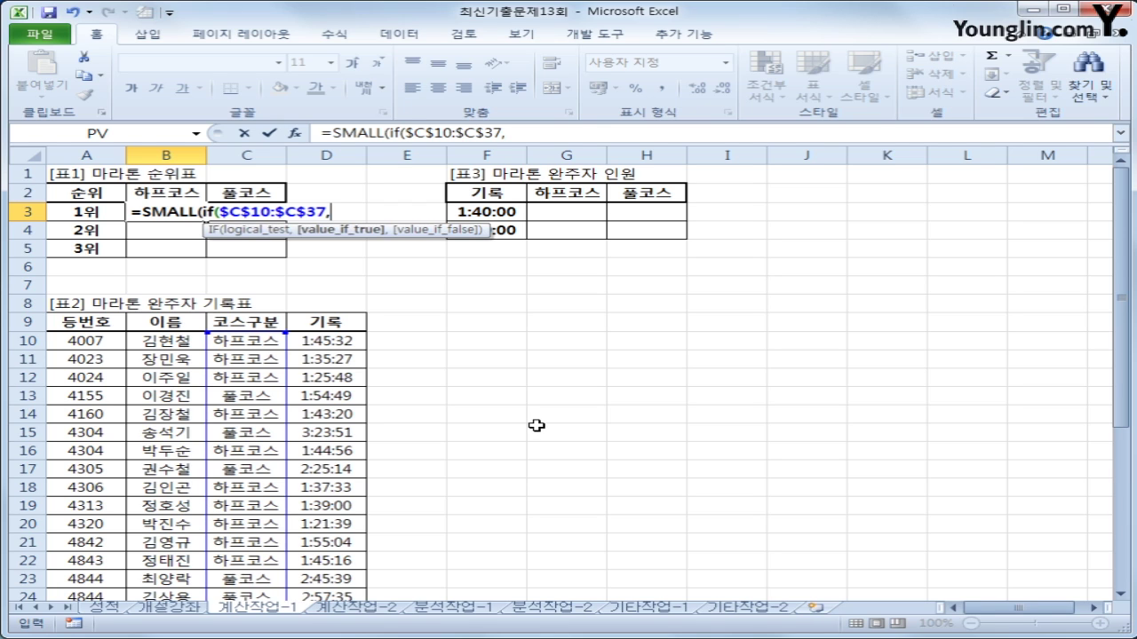
key("BackSpace")
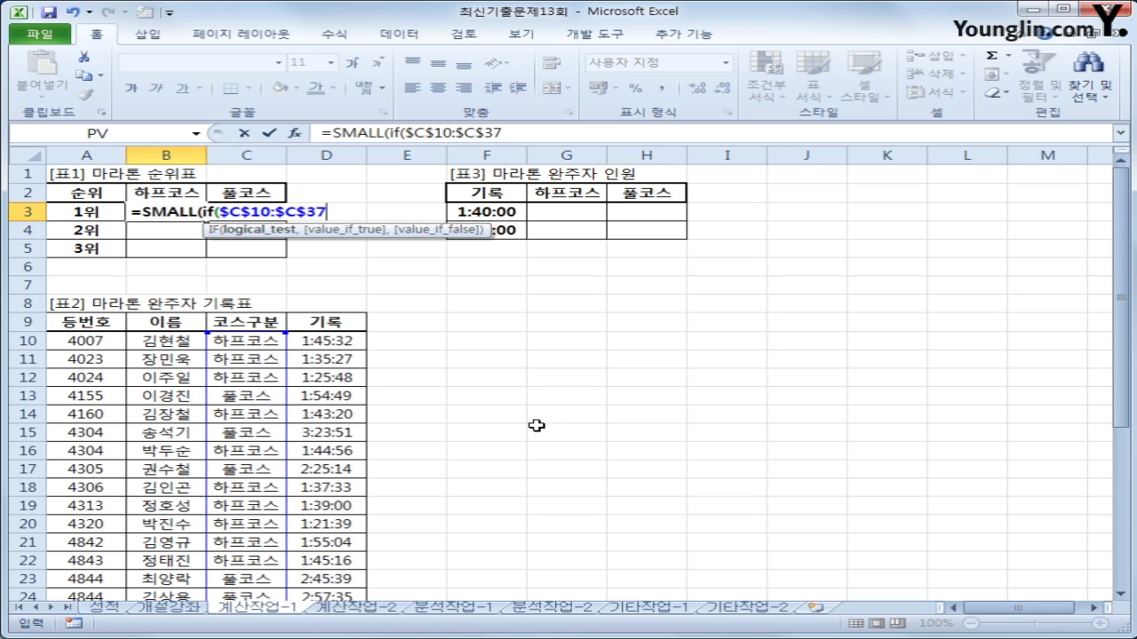
type("=")
left_click(190, 192)
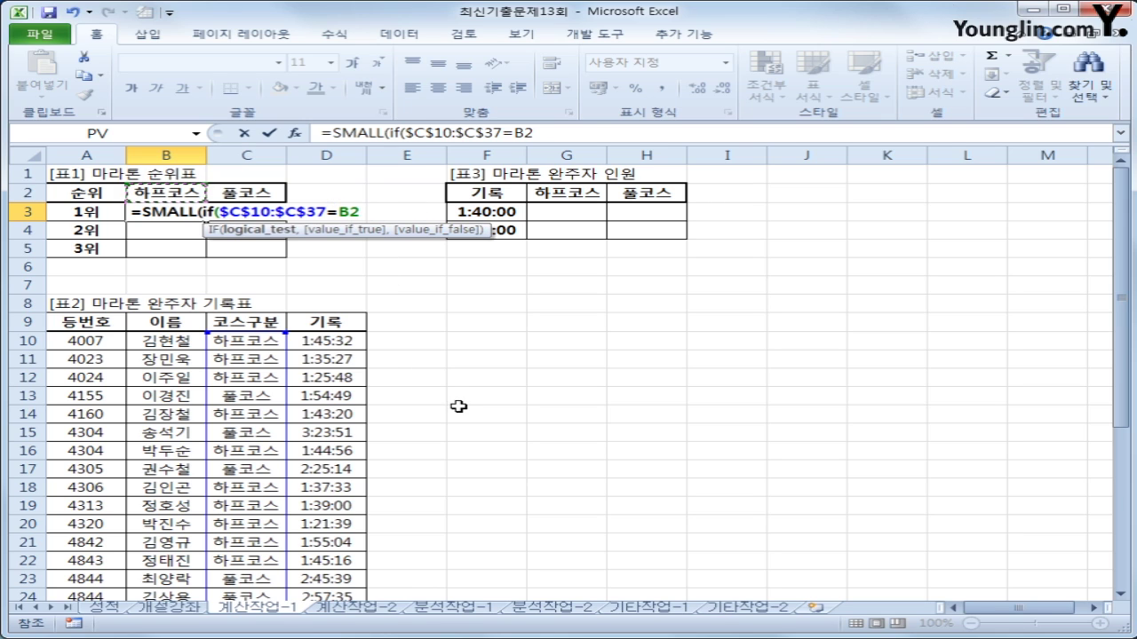
key("F4")
key("F4")
type(",")
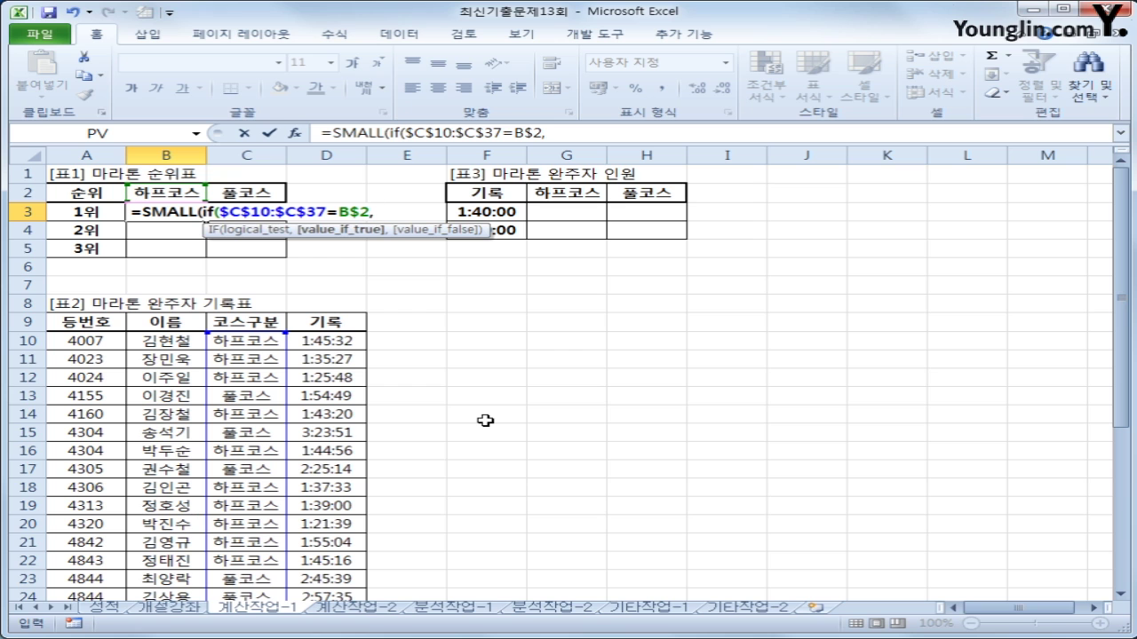
Step: Make the IF return the 기록 range as $D$10:$D$37 and close the nested function
left_click_drag(314, 341, 393, 540)
scroll(436, 525, "up", 5)
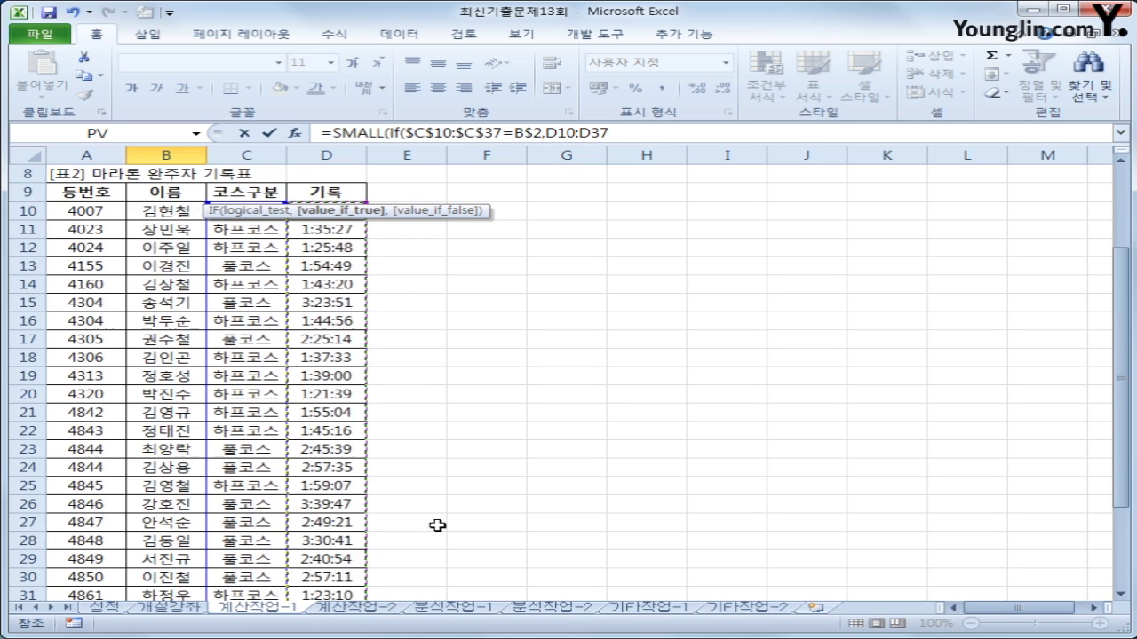
key("F4")
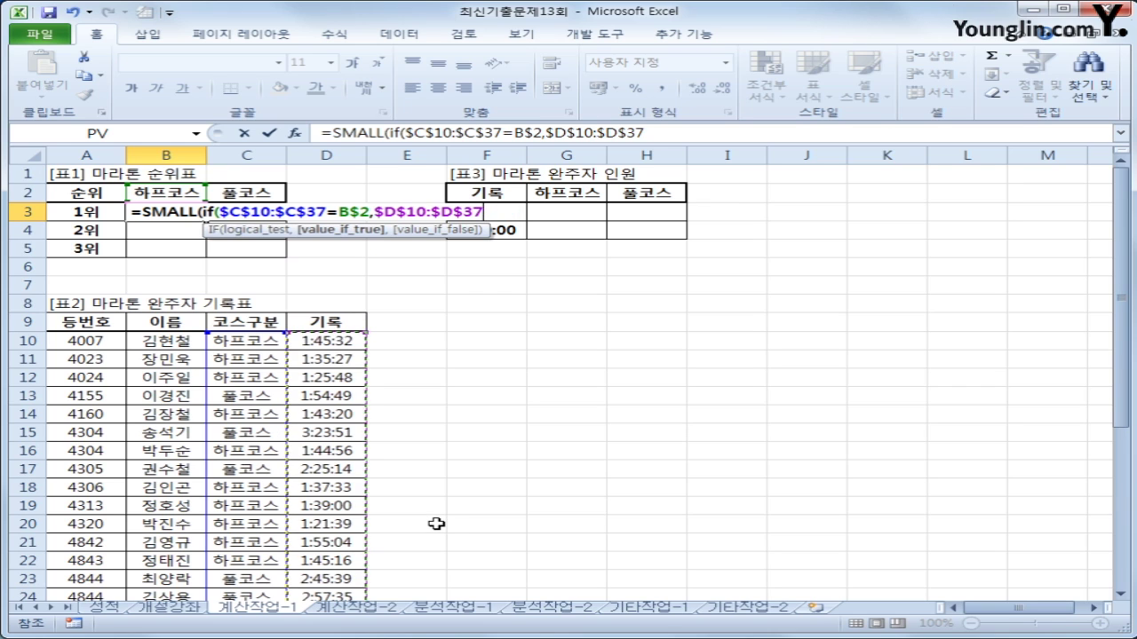
type(")")
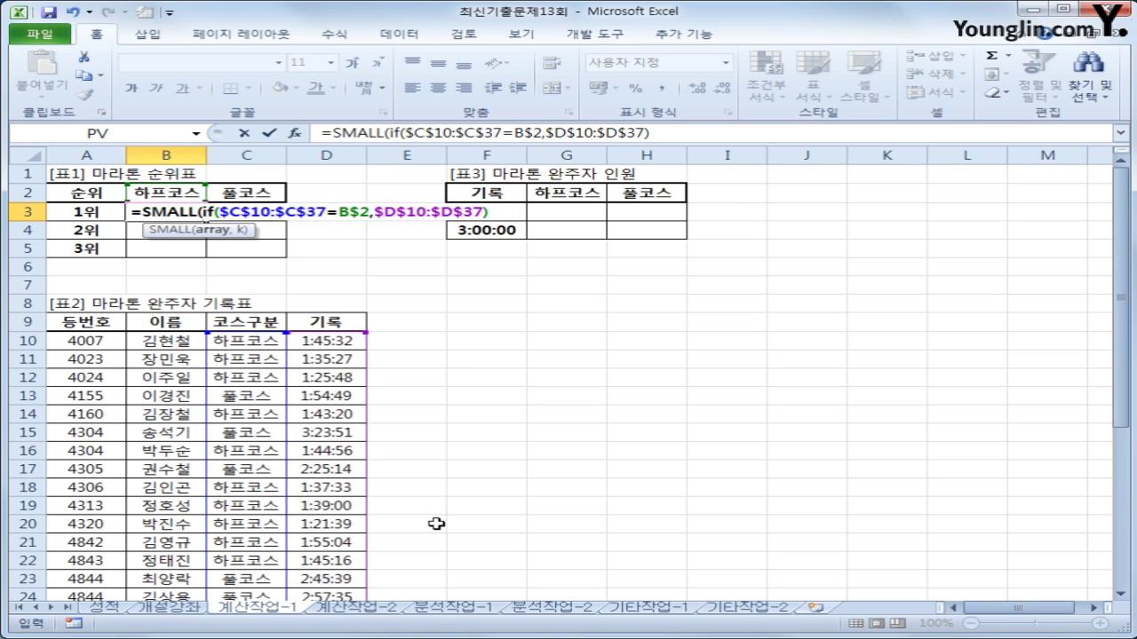
Step: Complete the SMALL formula in B3 with $A3 as the rank argument and enter it as an array formula
type(",")
key("Left")
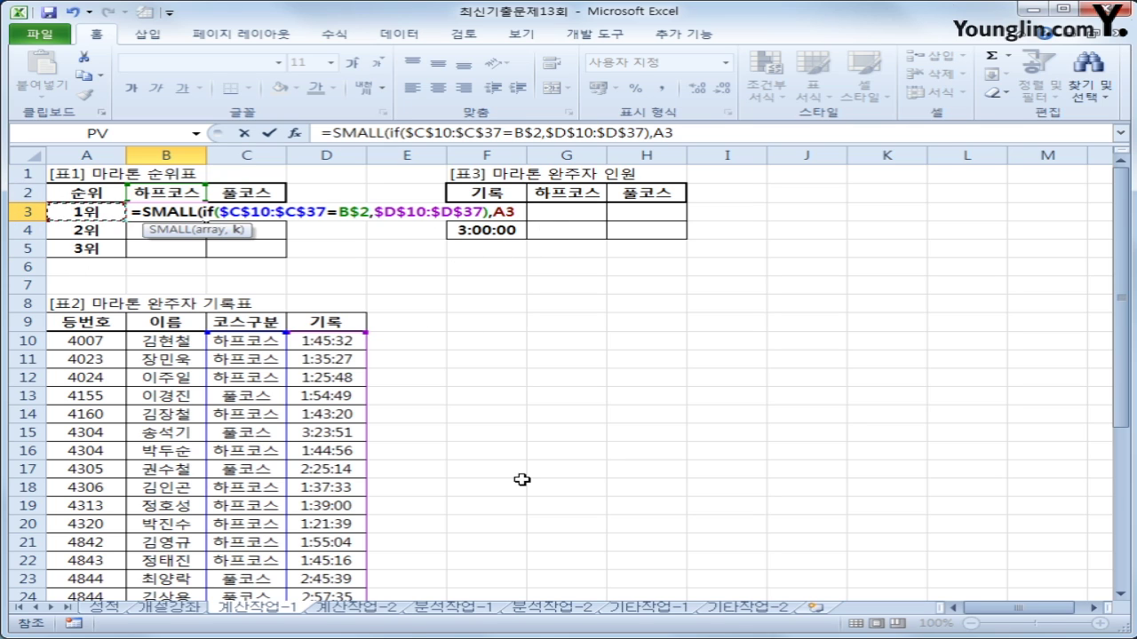
key("F4")
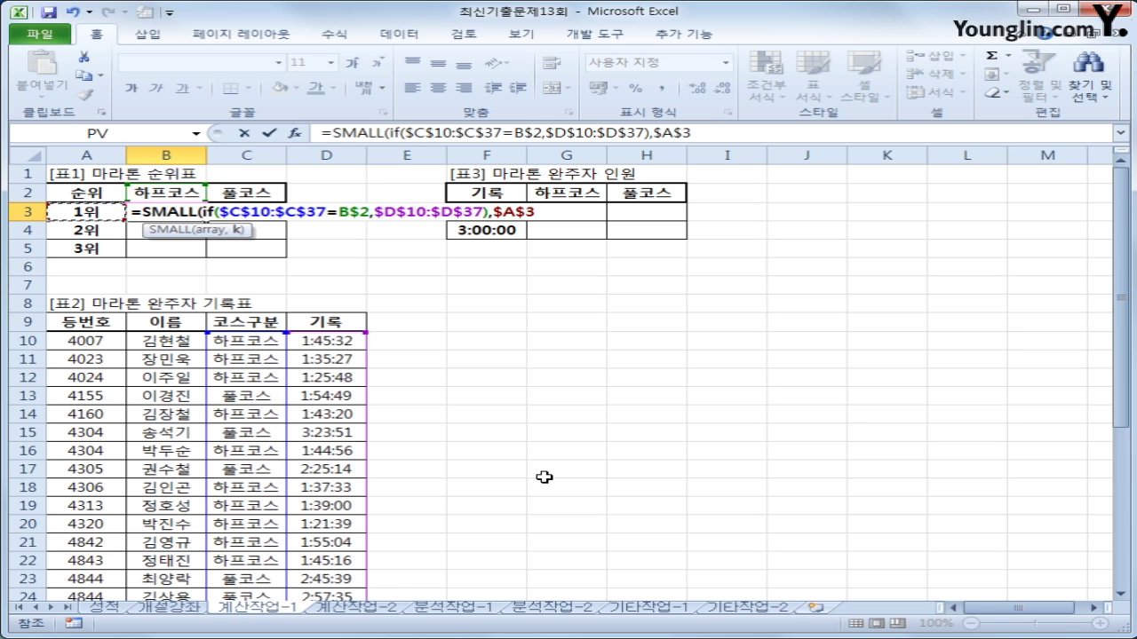
key("F4")
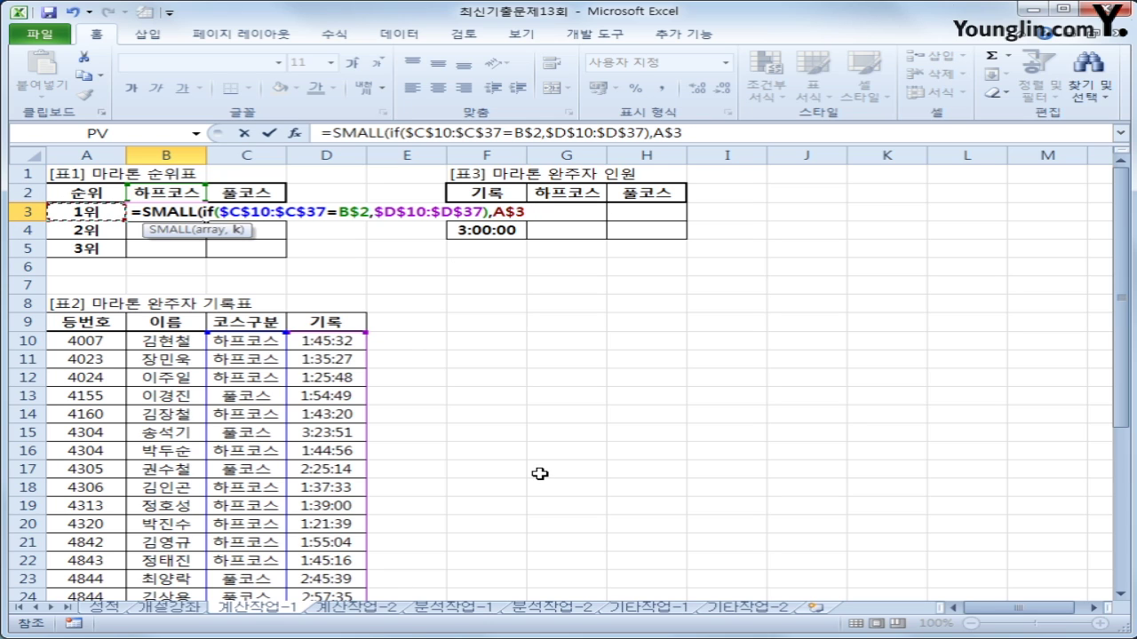
key("F4")
type(")")
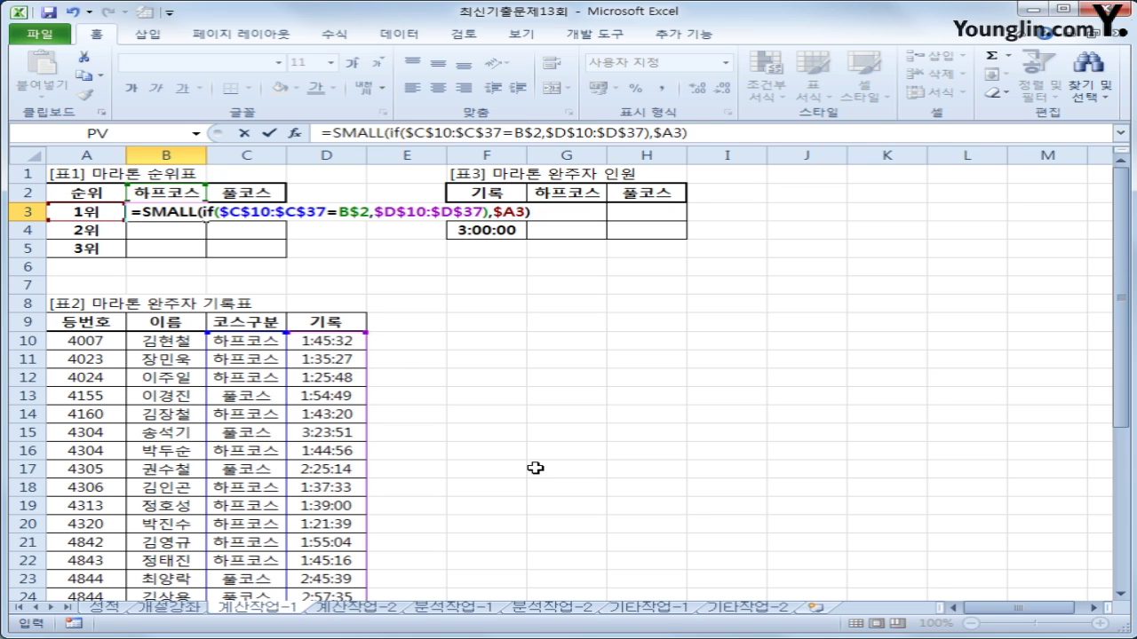
key("ctrl+shift+Return")
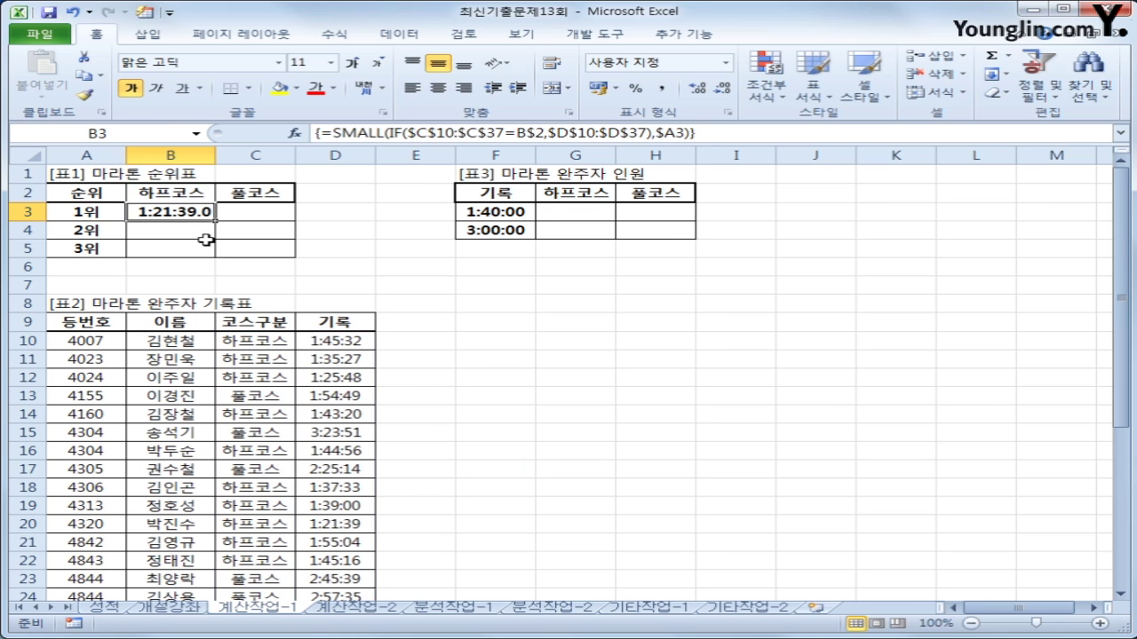
Step: Fill the B3 formula across B3:C5 and auto-fit column C so its times display fully
left_click_drag(216, 221, 256, 246)
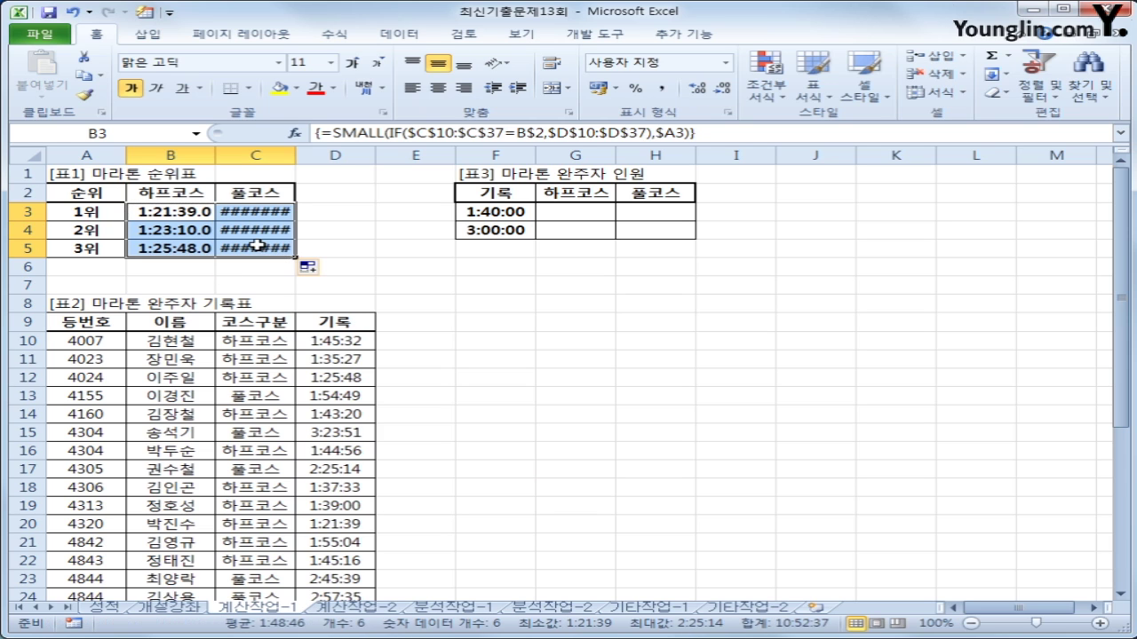
left_click(295, 158)
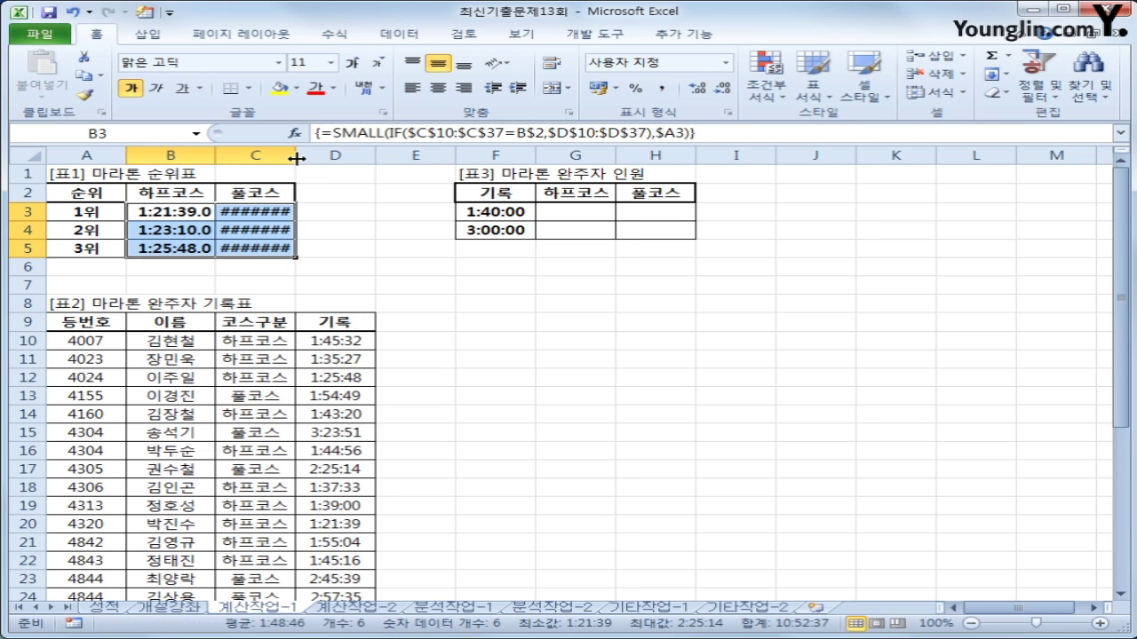
double_click(296, 158)
left_click(267, 209)
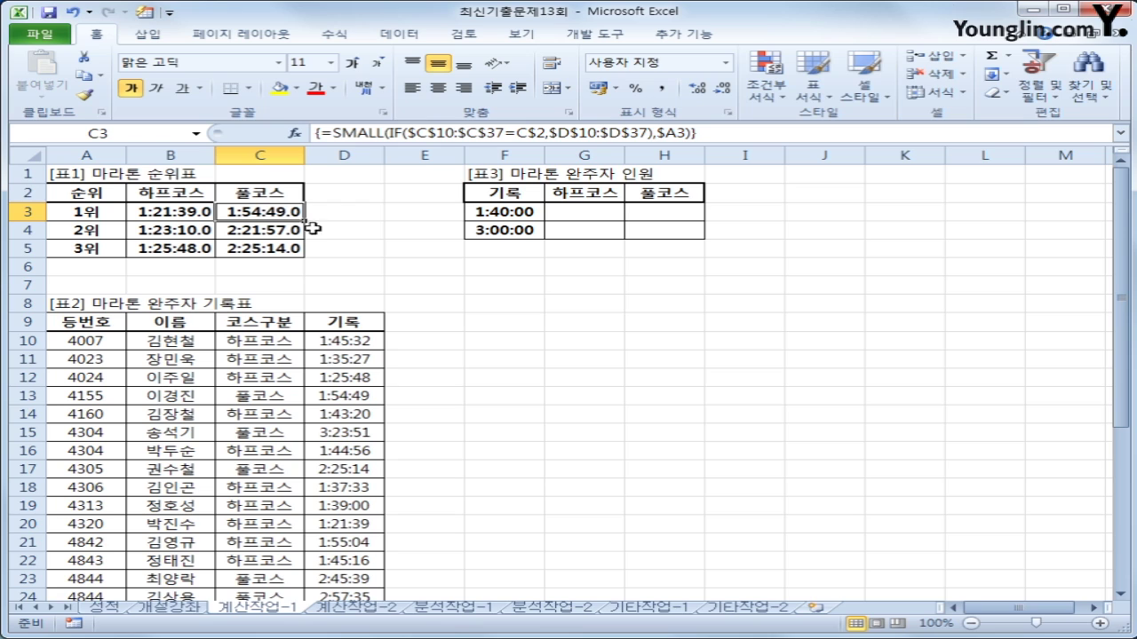
Step: Begin a formula in G3 of the 마라톤 완주자 인원 table with SUM and a nested IF: =sum(if(
left_click(557, 200)
left_click(578, 213)
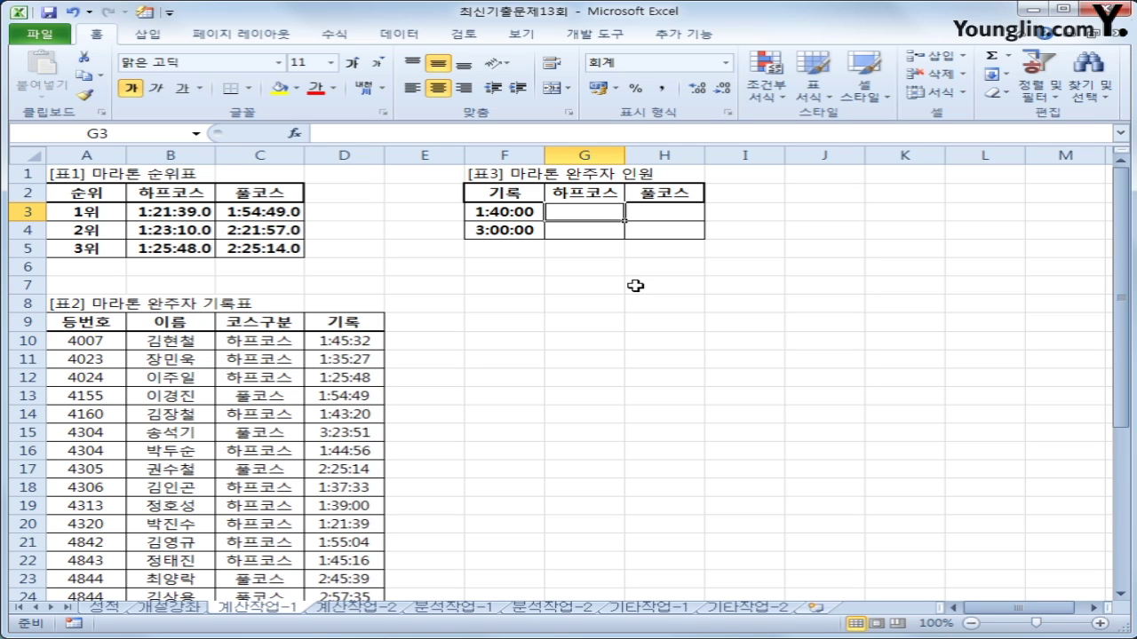
type("=")
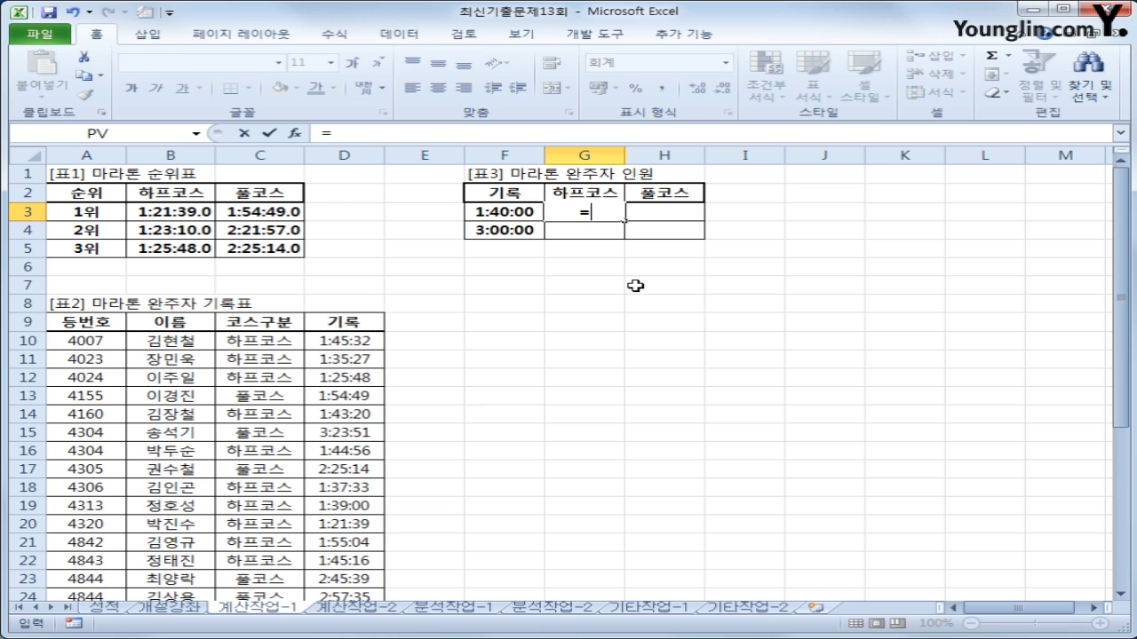
type("sum(")
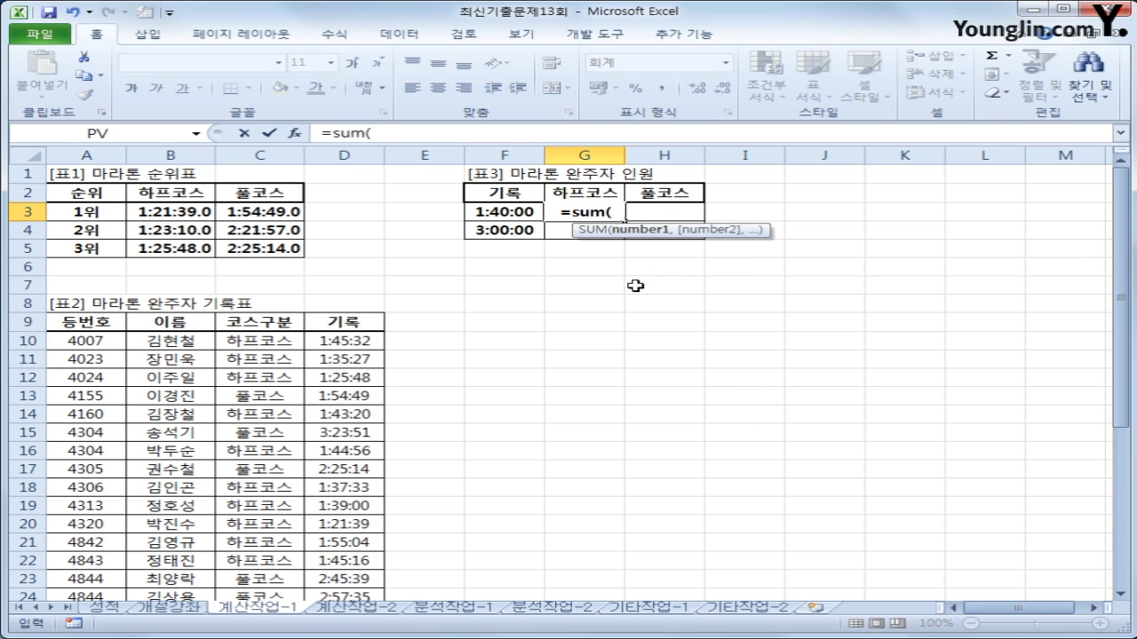
type("if(")
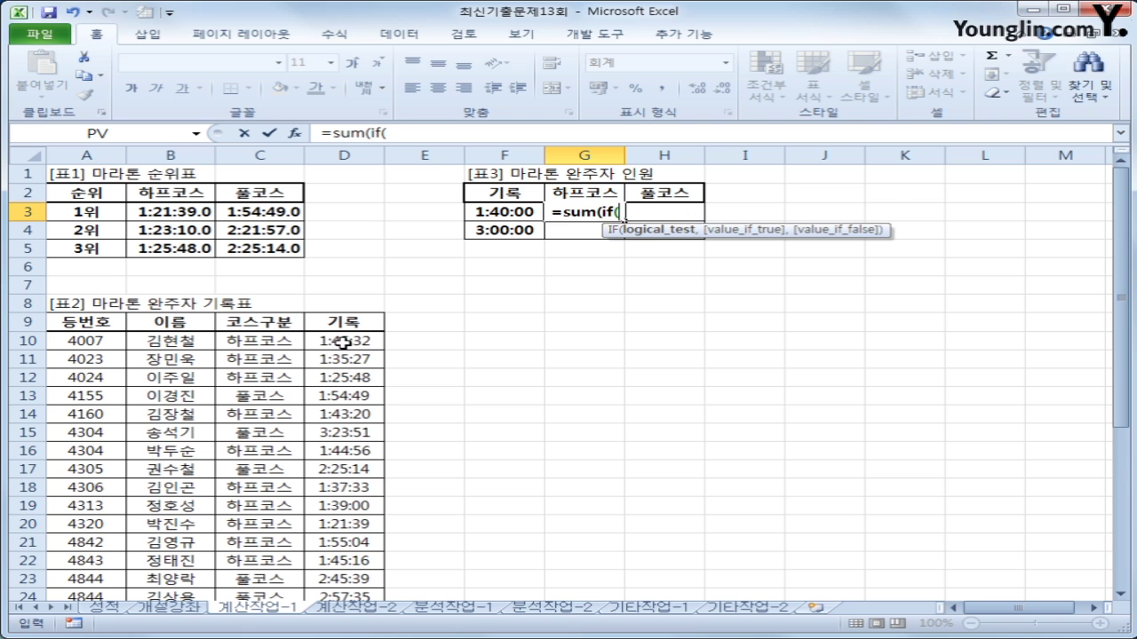
Step: Start the IF condition with the 기록 range as $D$10:$D$37 and the <= operator
left_click_drag(341, 341, 363, 551)
scroll(516, 552, "up", 4)
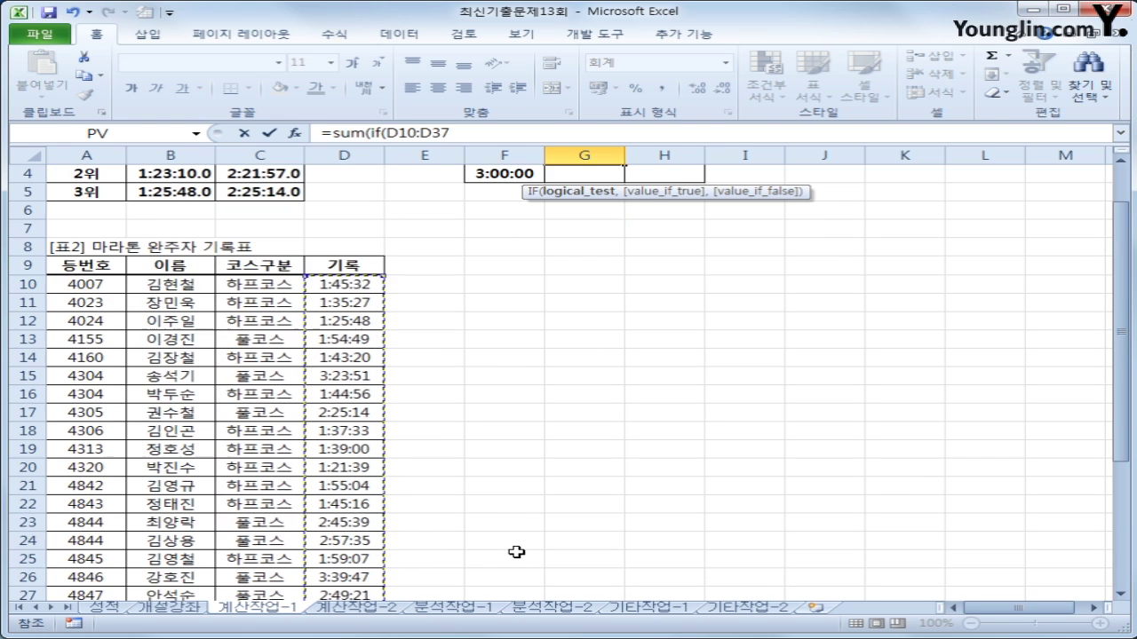
scroll(516, 552, "up", 1)
key("F4")
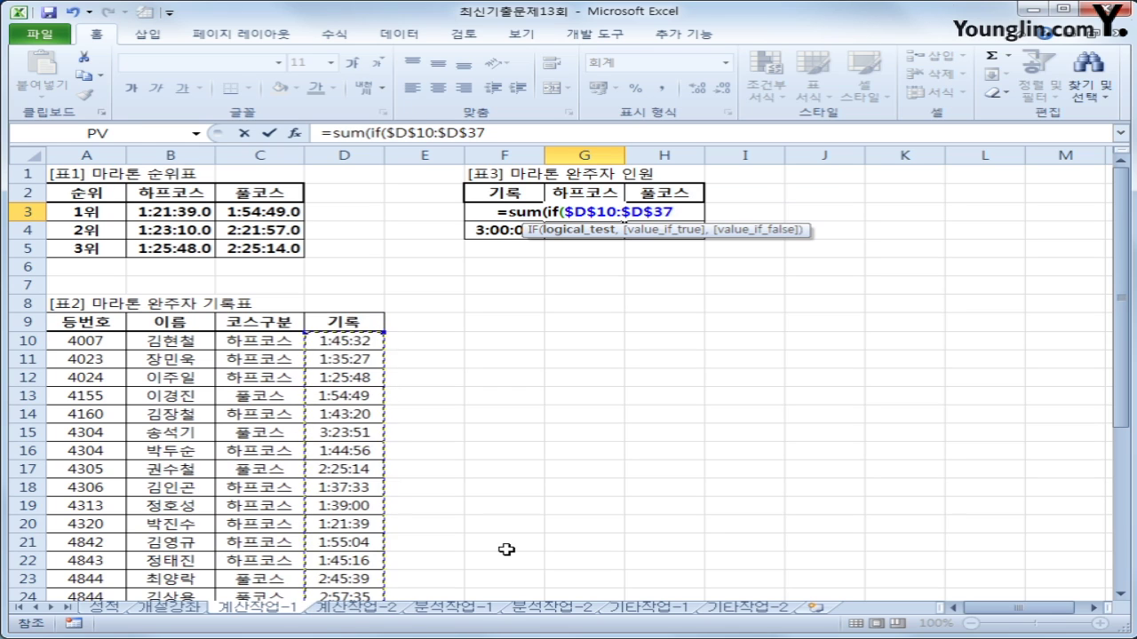
type("<")
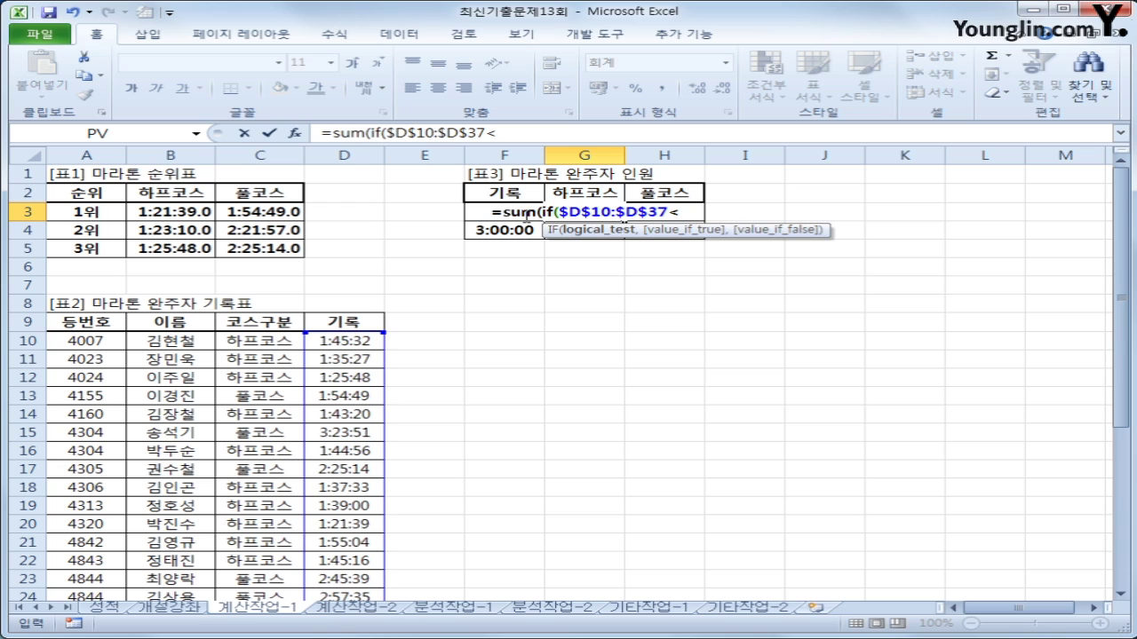
left_click(507, 214)
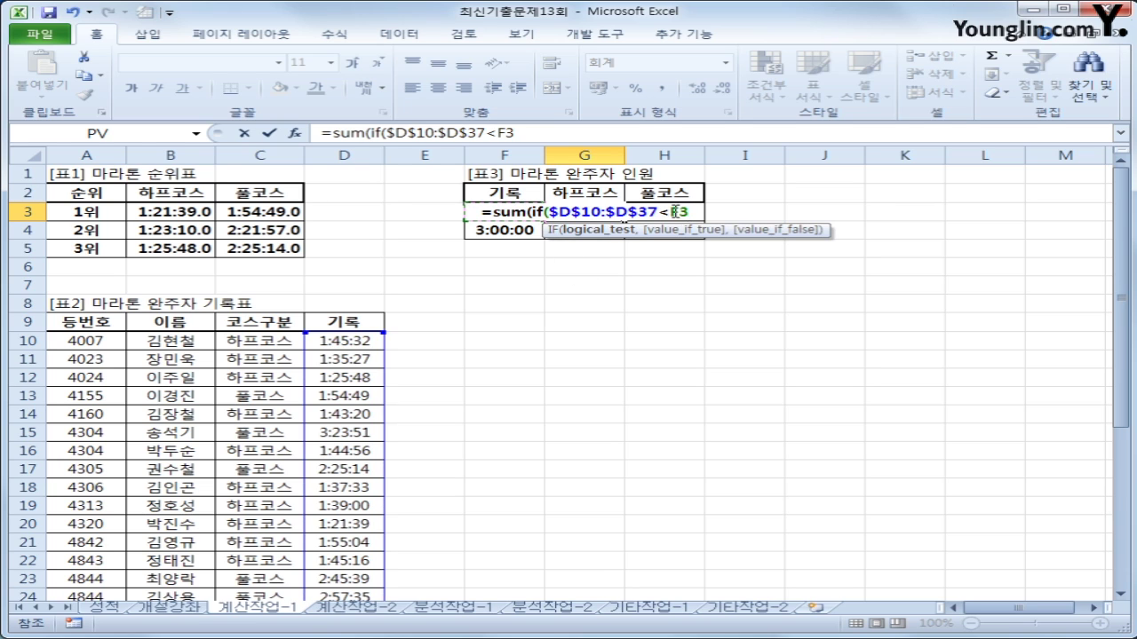
left_click_drag(668, 211, 695, 211)
key("BackSpace")
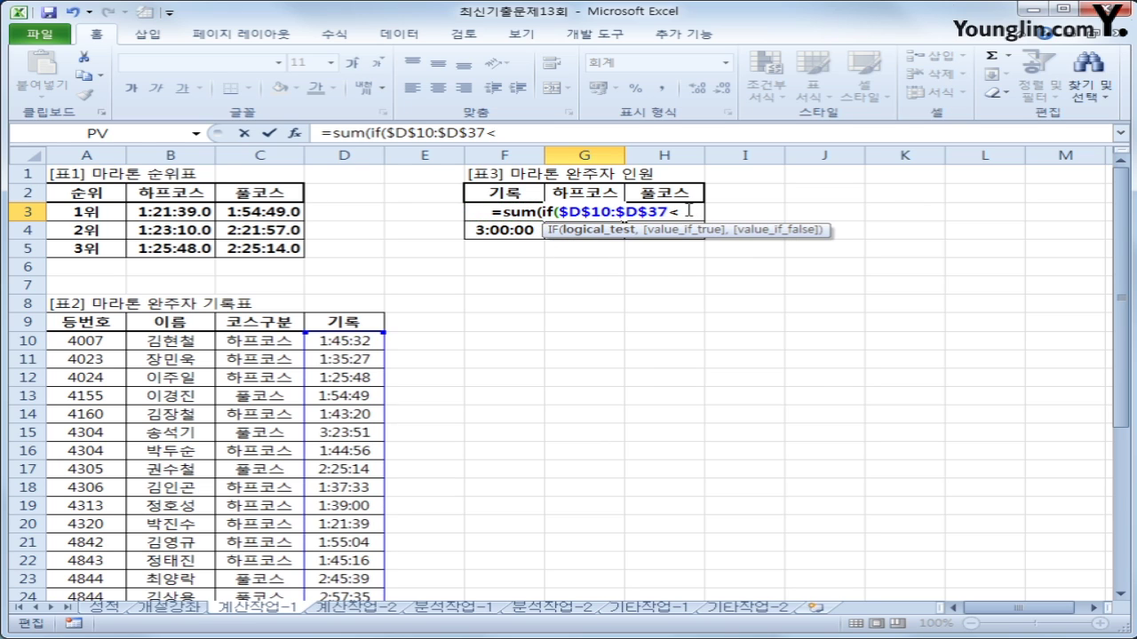
type("=")
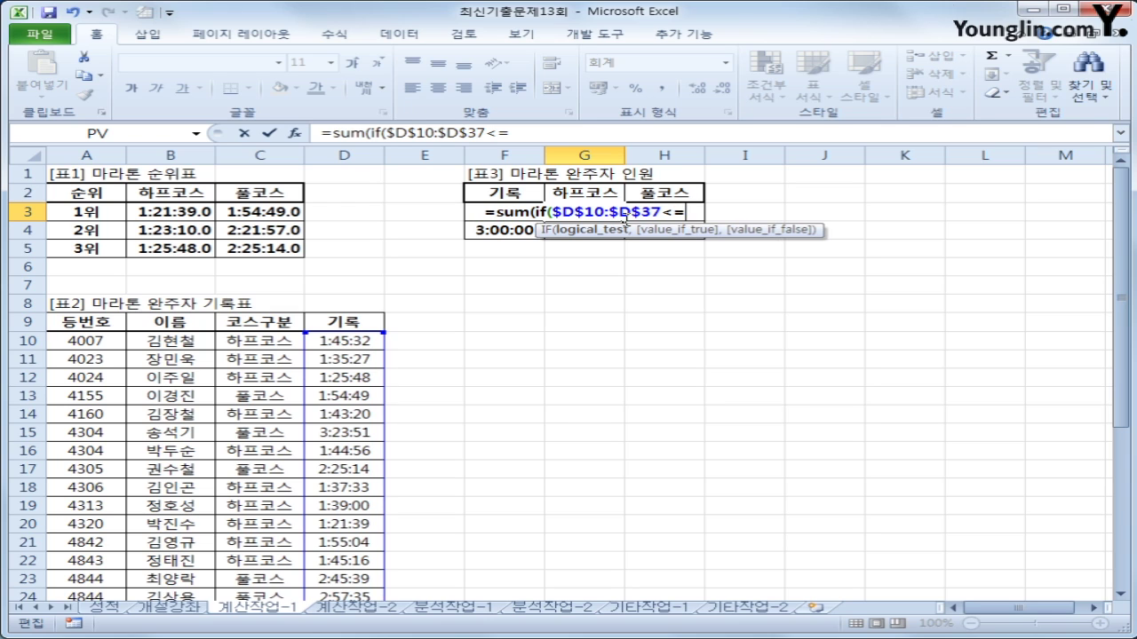
Step: Complete the IF condition by comparing against the time limit with only its column locked, as $F3
left_click(697, 211)
left_click(524, 135)
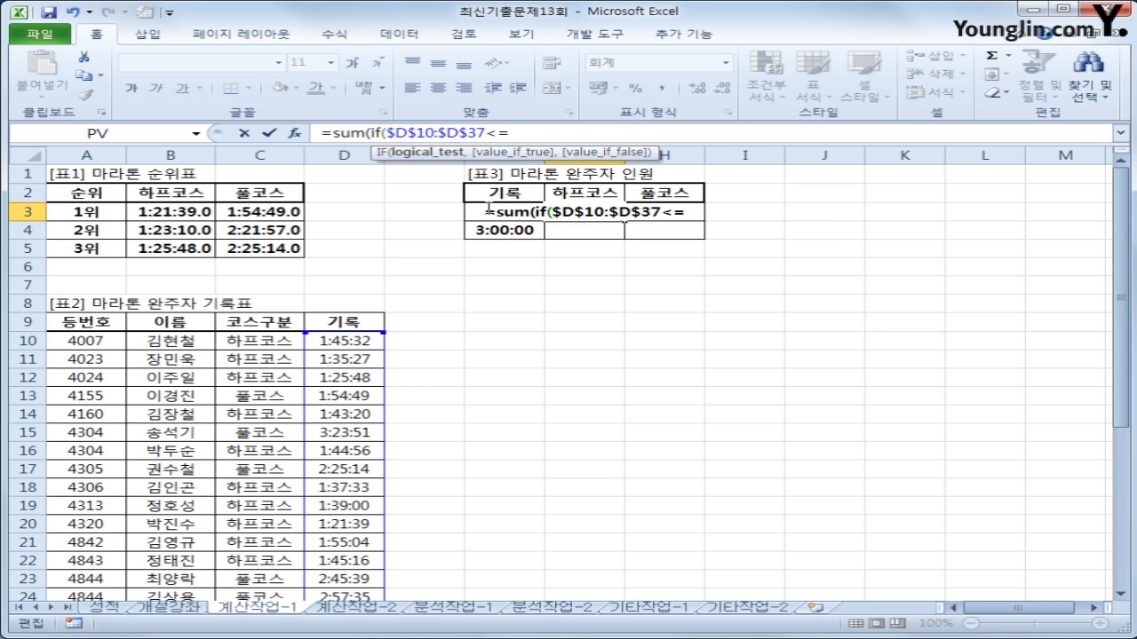
left_click(485, 211)
left_click(523, 135)
type("f")
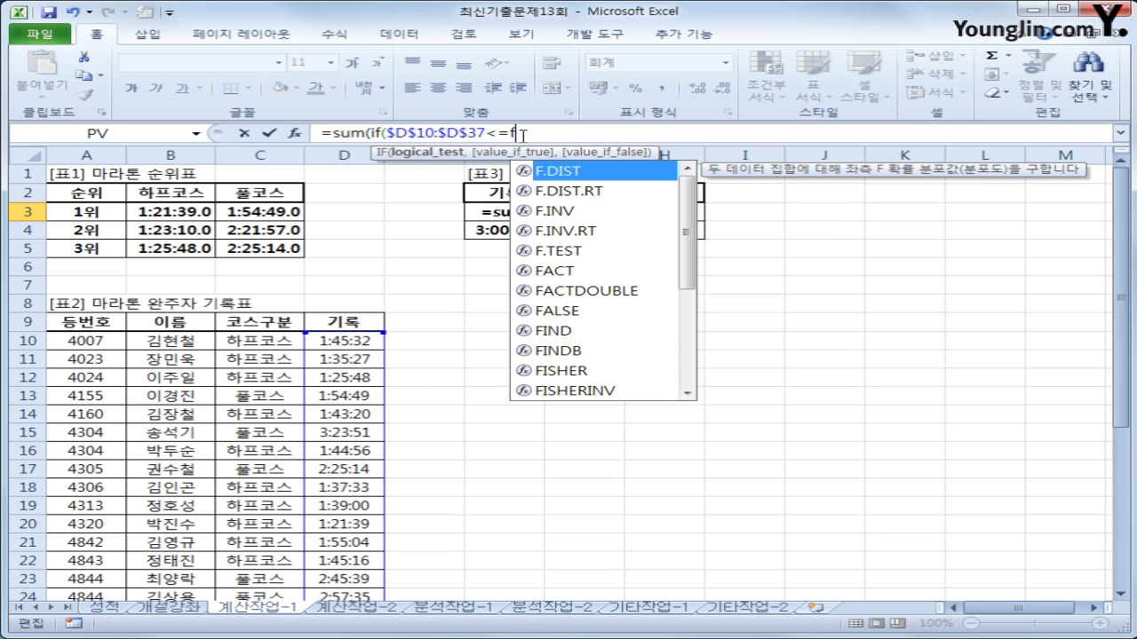
type("3")
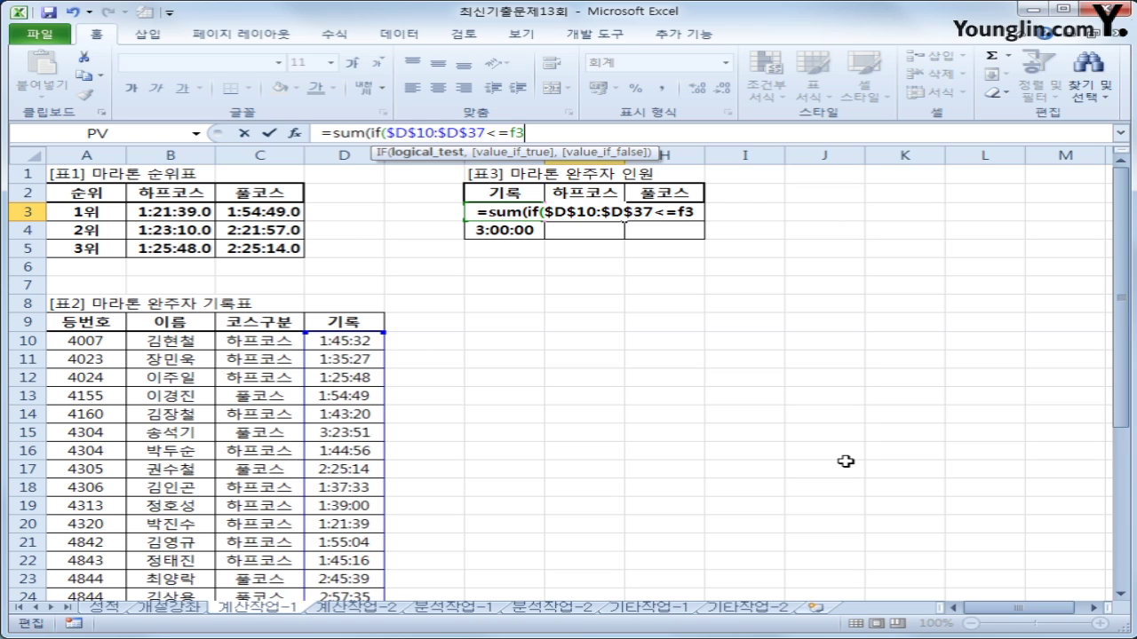
key("F4")
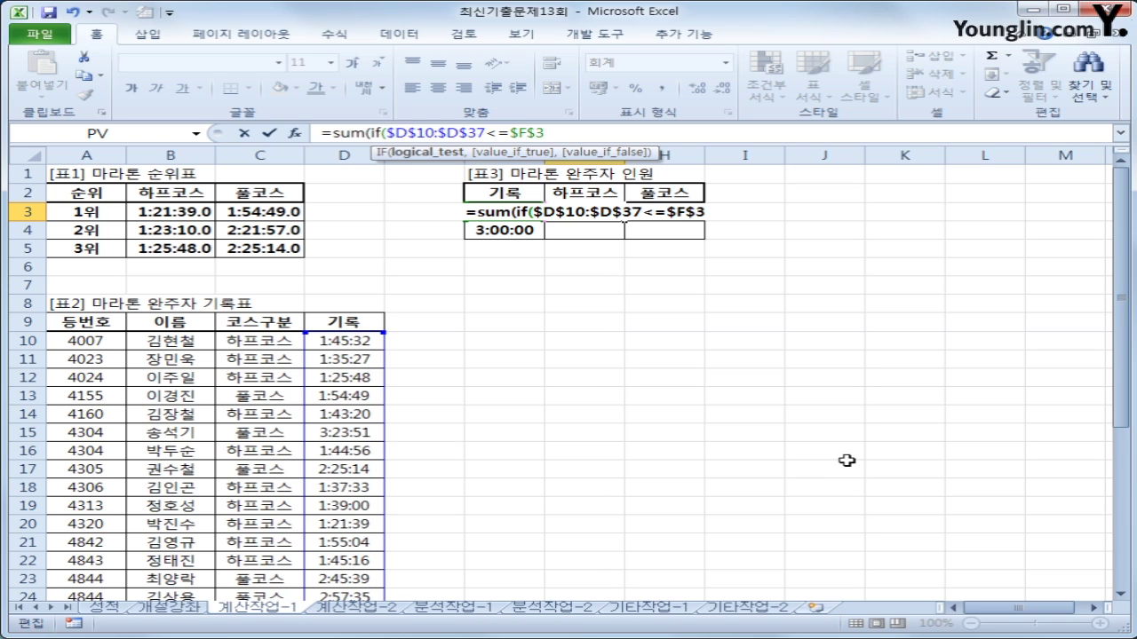
key("F4")
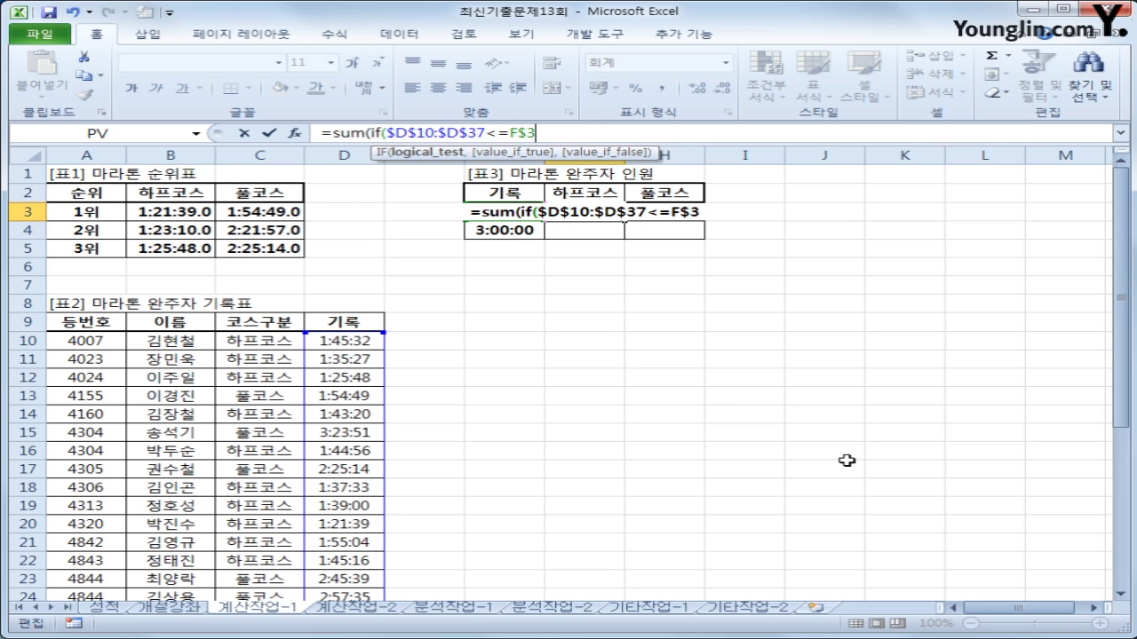
key("F4")
type(",")
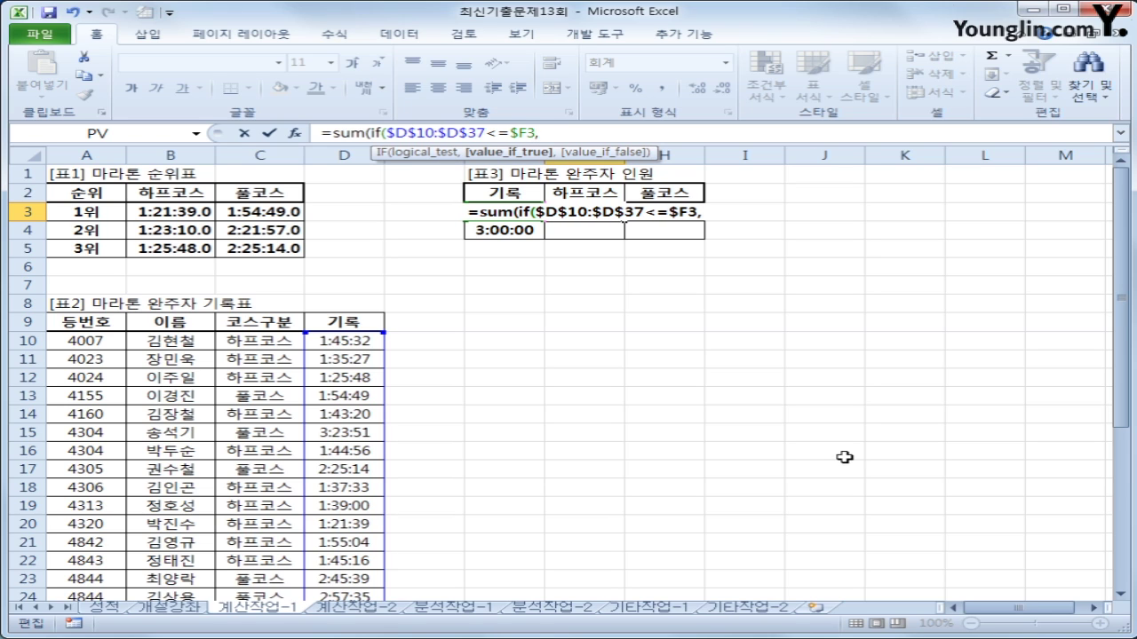
Step: Make the IF return 1 without a false value, and close both the IF and SUM functions
type("1")
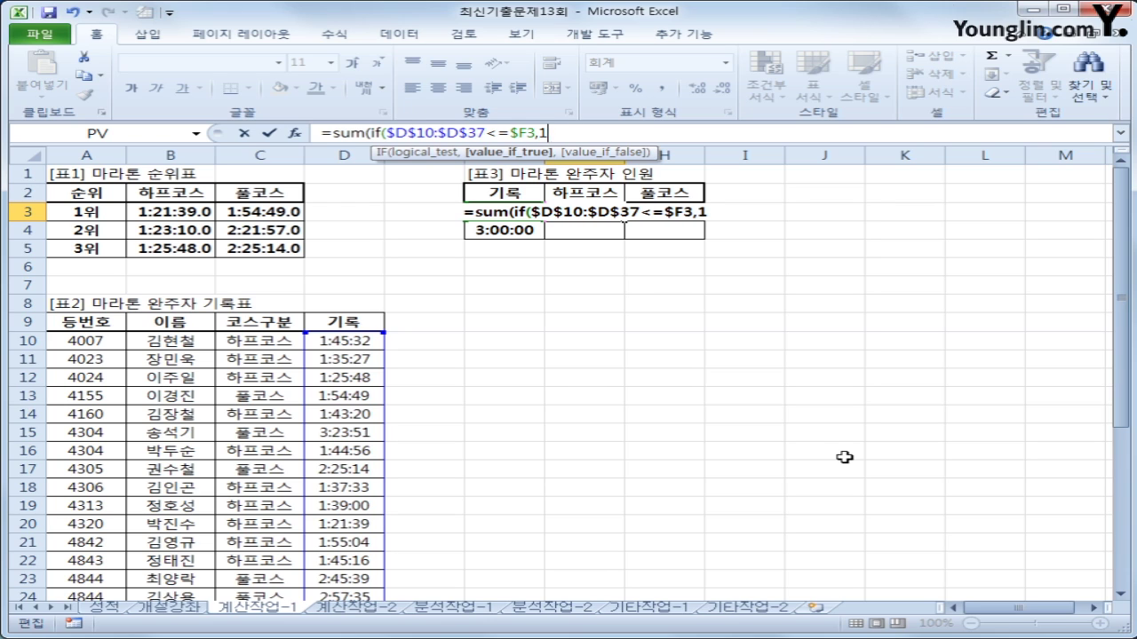
type(",0")
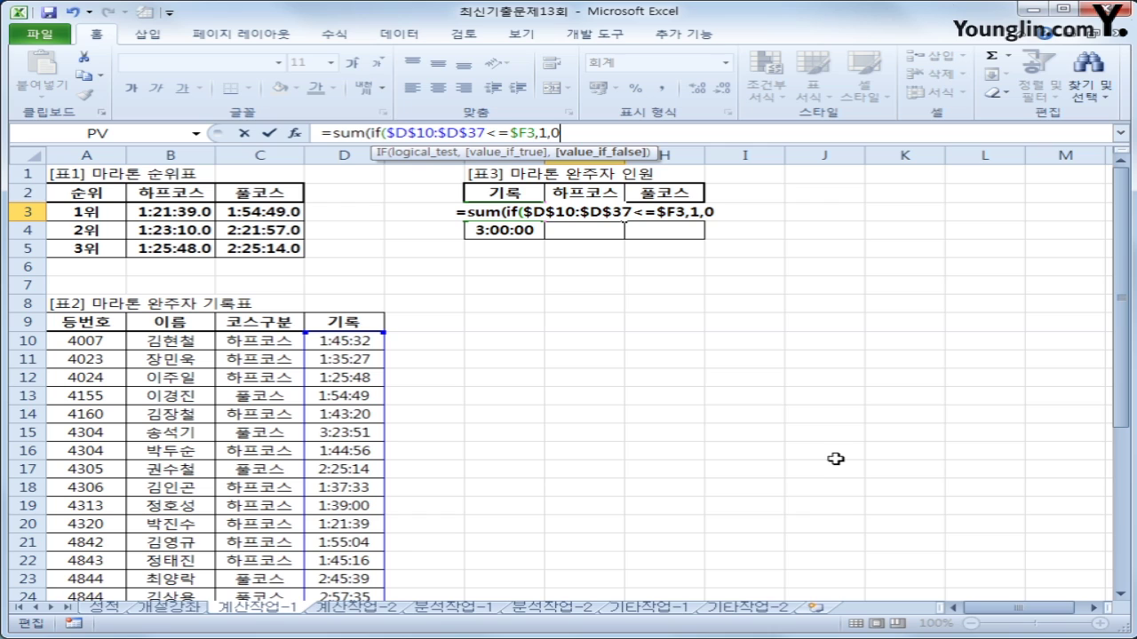
key("BackSpace")
key("BackSpace")
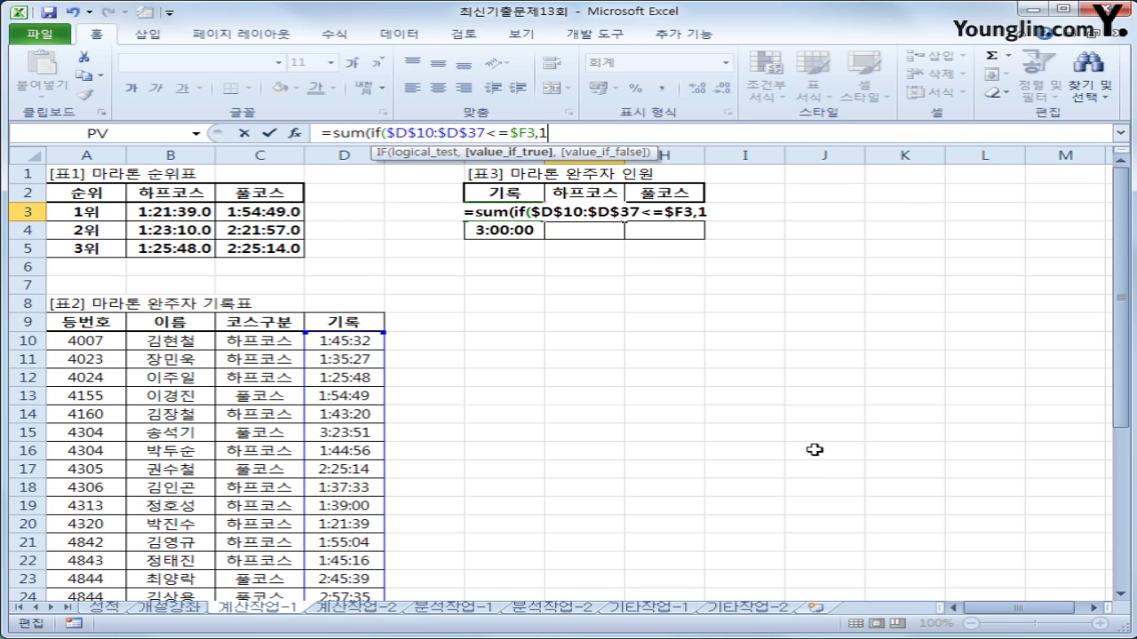
type("))")
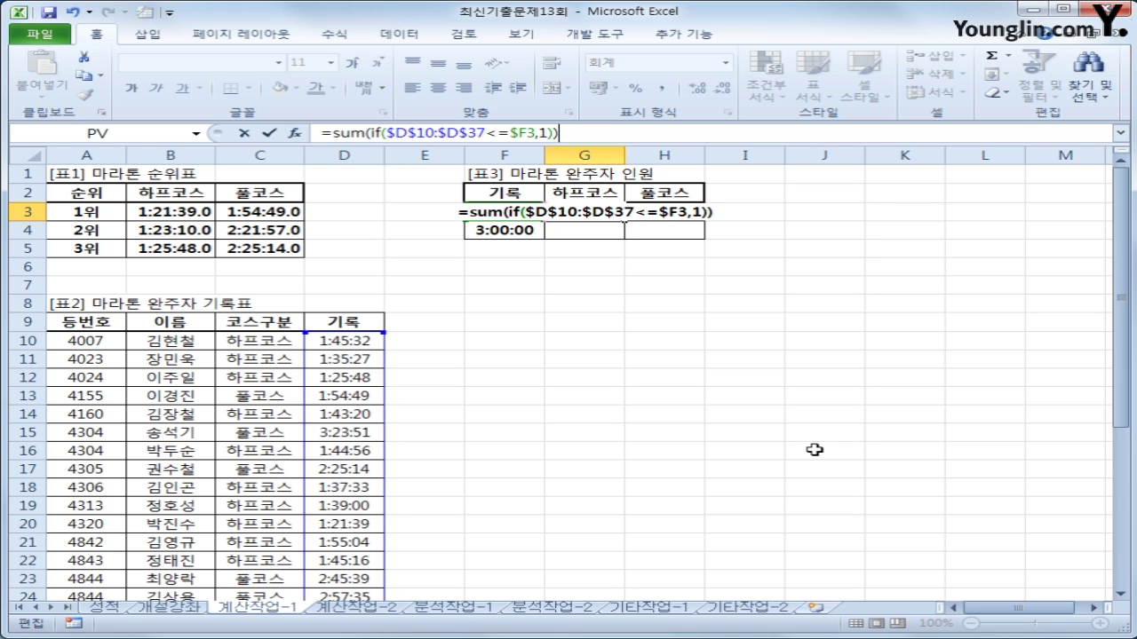
Step: Append &"명" to the G3 formula and enter it as an array formula
type("&\"")
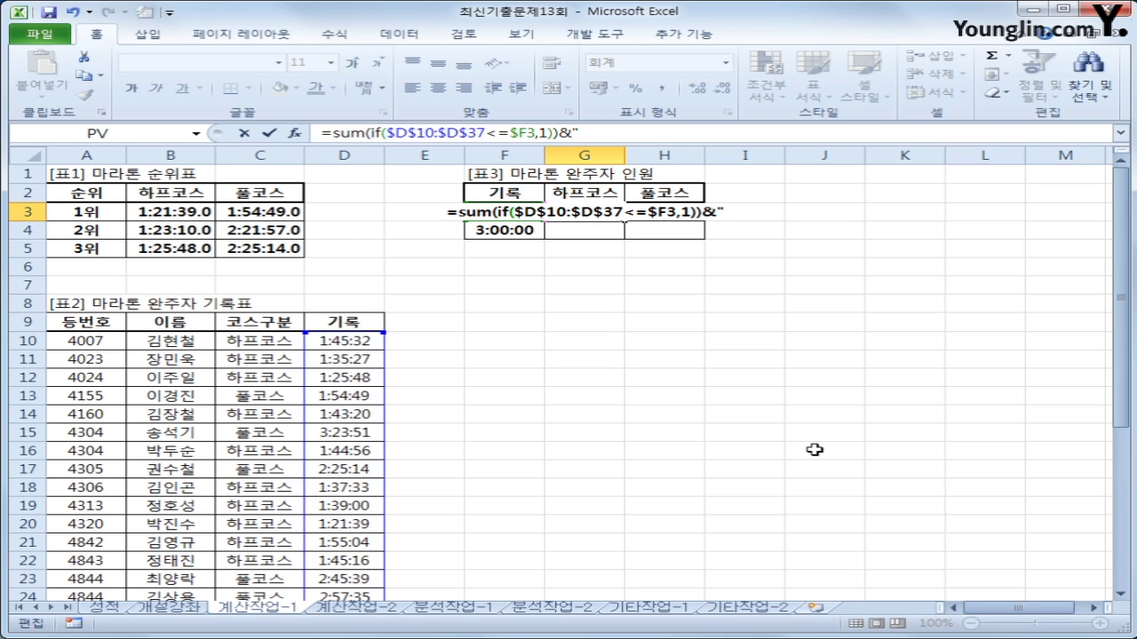
type("명")
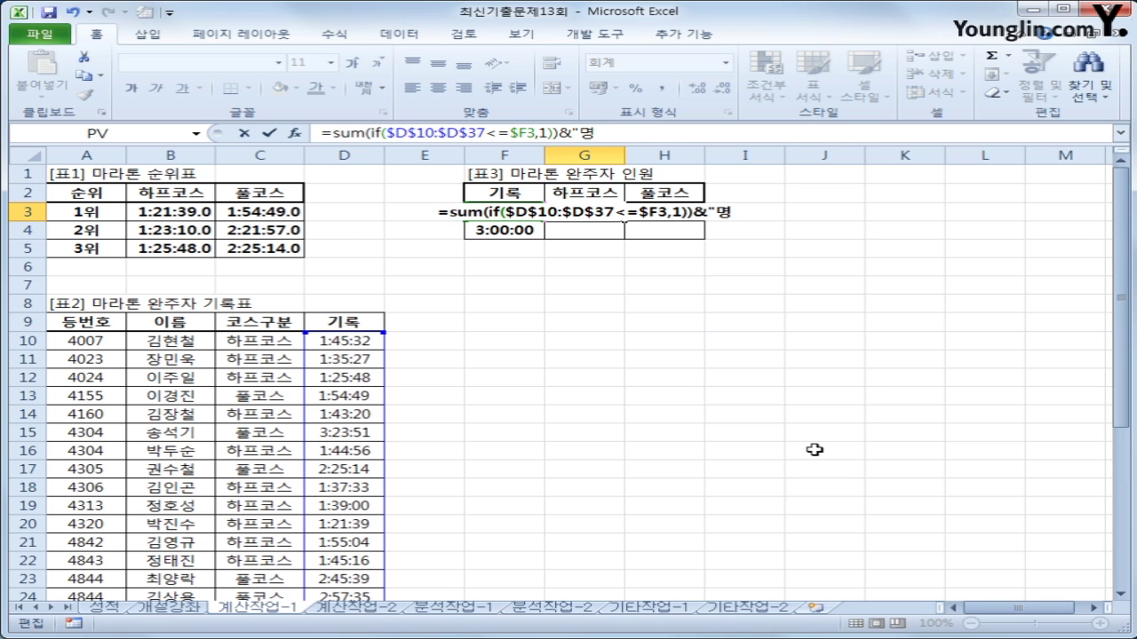
type("\"")
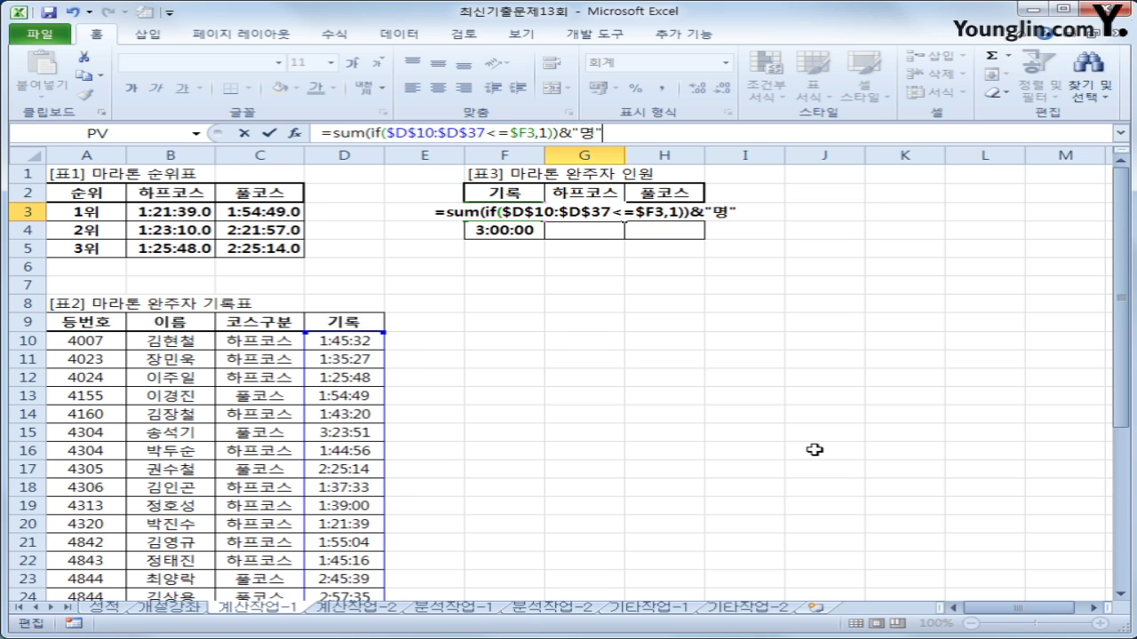
key("ctrl+shift+Return")
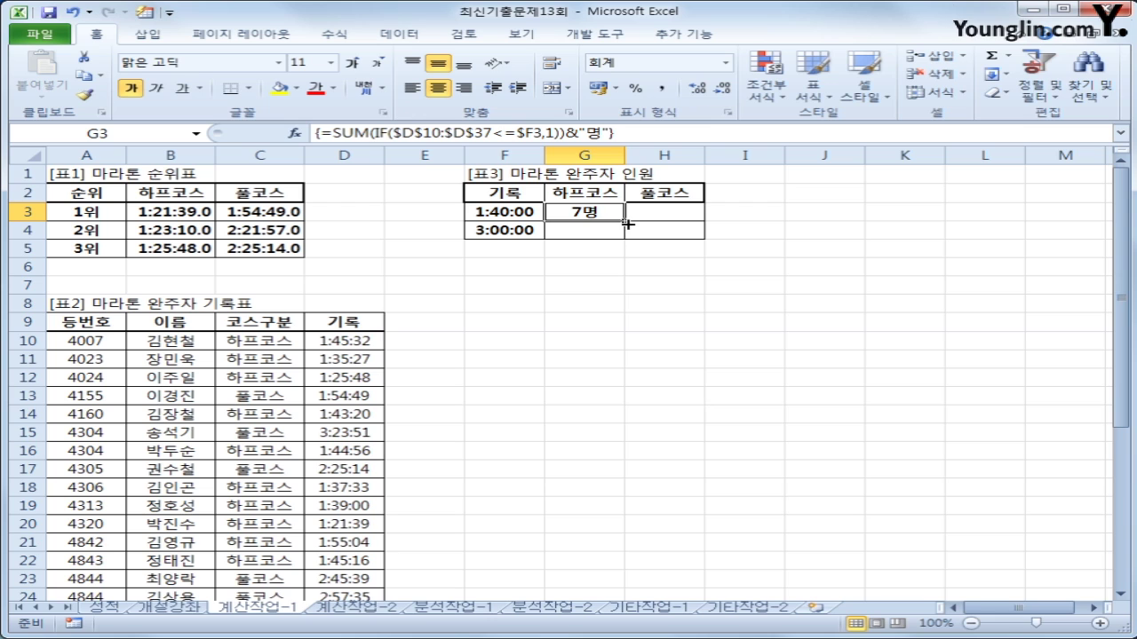
Step: Fill the G3 finisher-count array formula across G3:H4 and check the copies in H4 and H3
left_click_drag(624, 220, 661, 233)
left_click(680, 231)
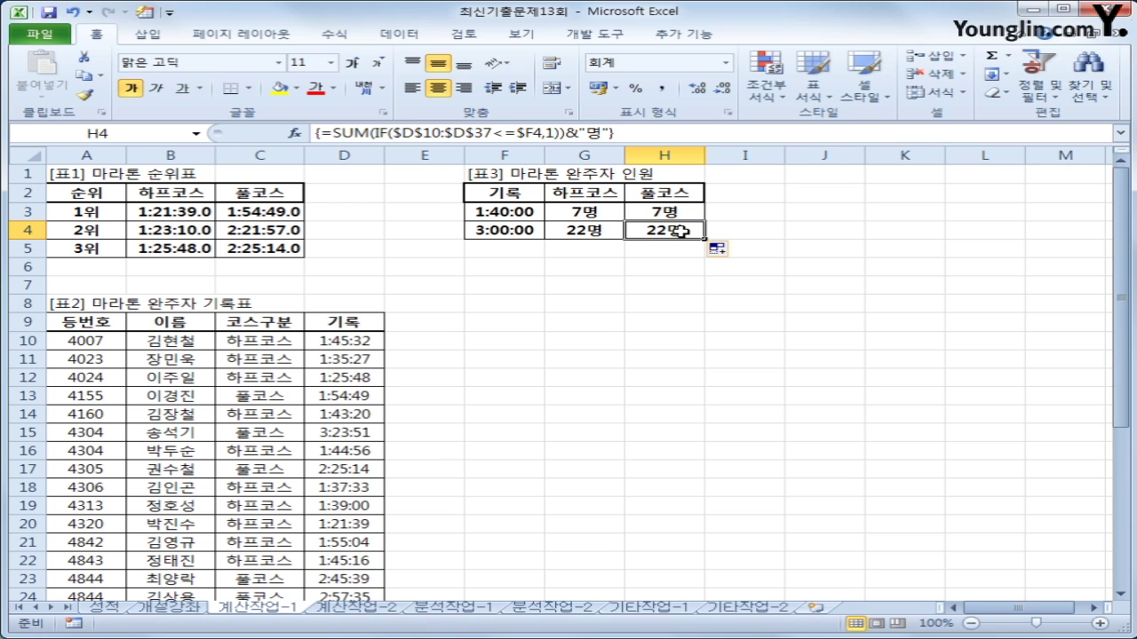
left_click(679, 209)
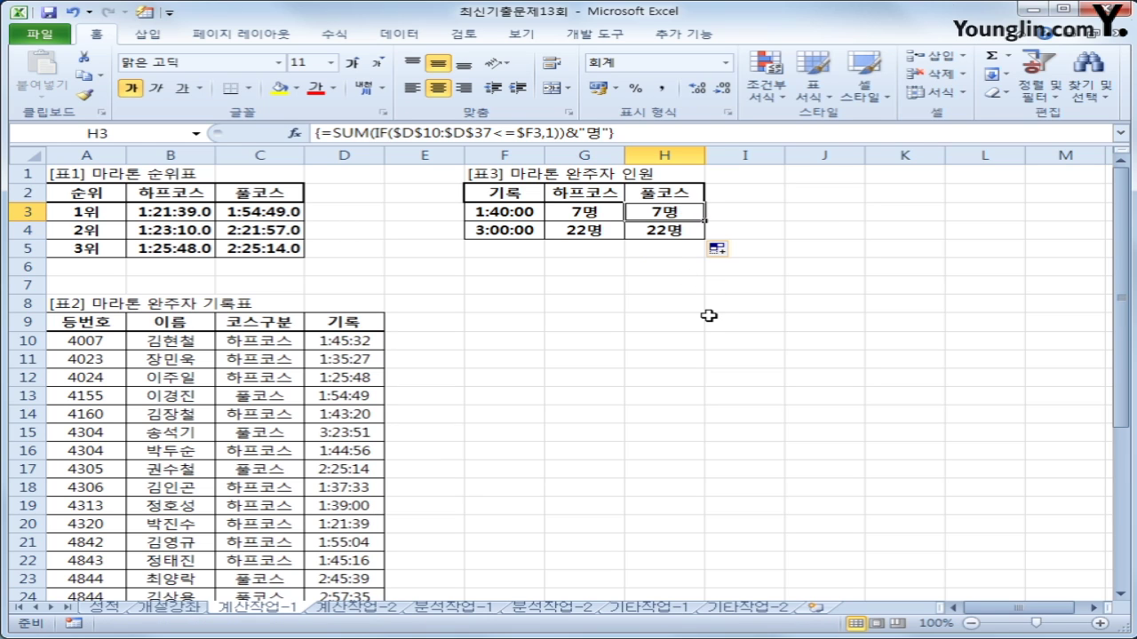
left_click(592, 212)
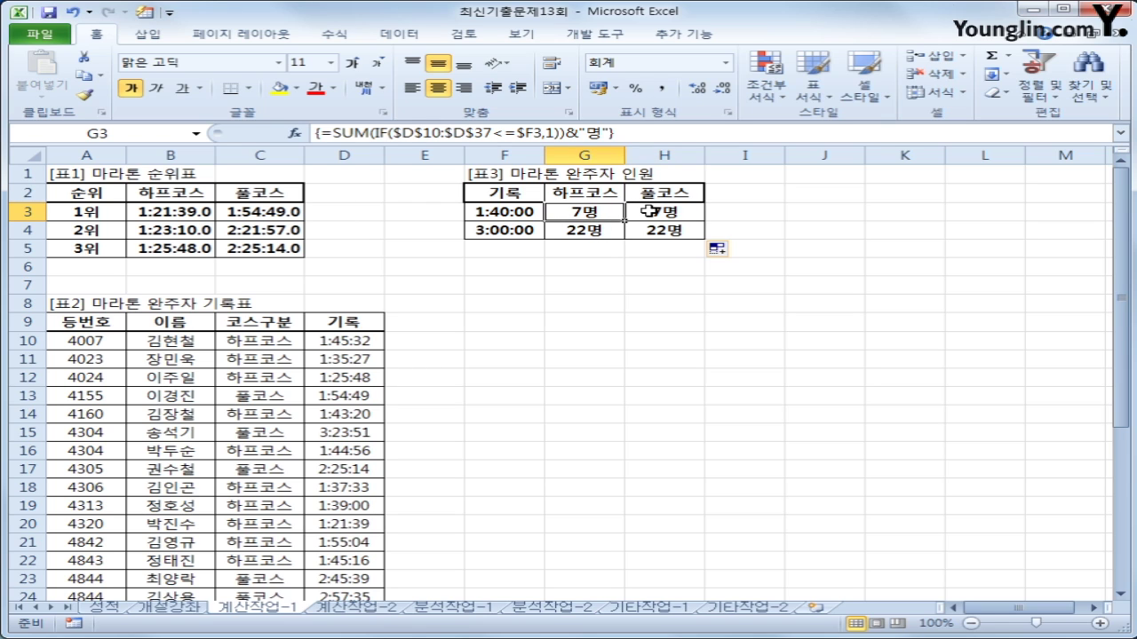
left_click(650, 210)
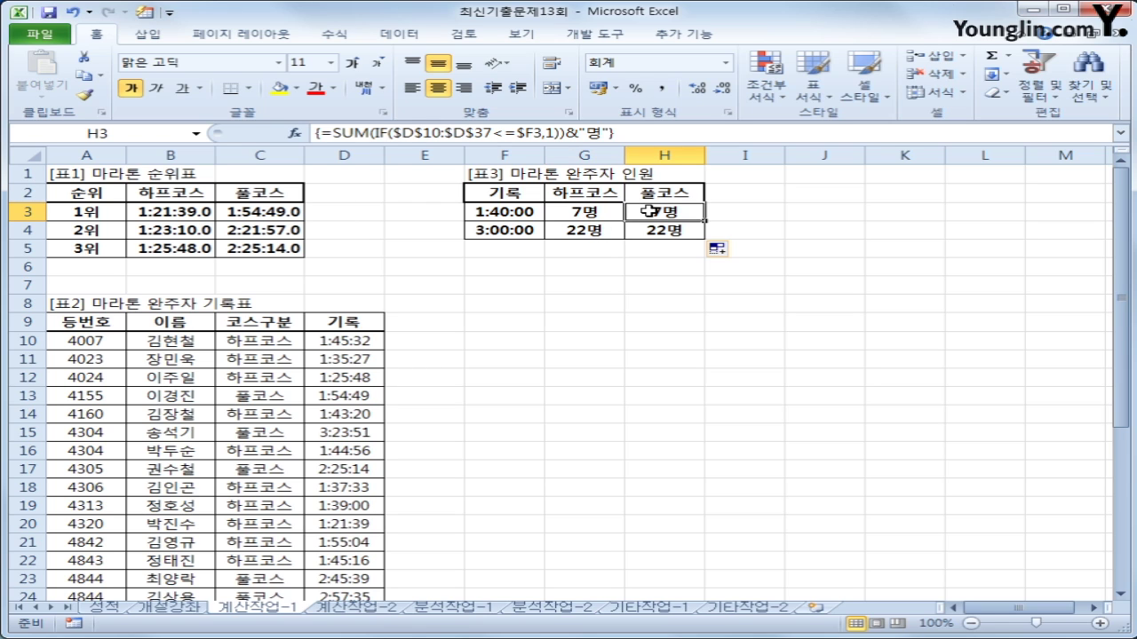
Step: Inspect the 기록 range in the G3 formula and re-enter it as an array formula
left_click(581, 213)
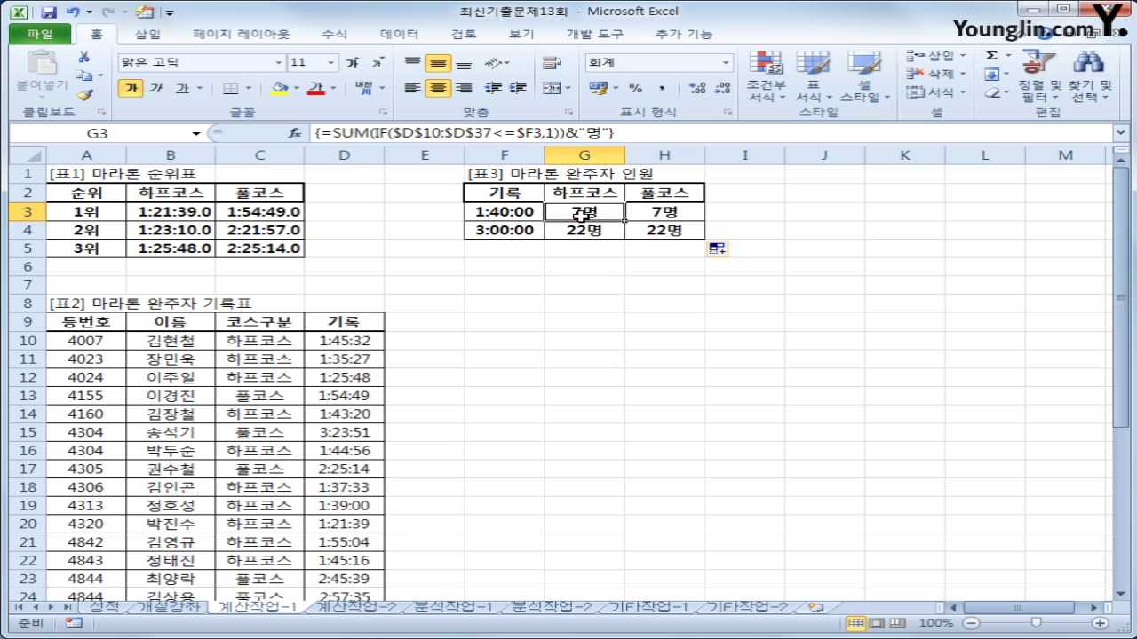
left_click(489, 133)
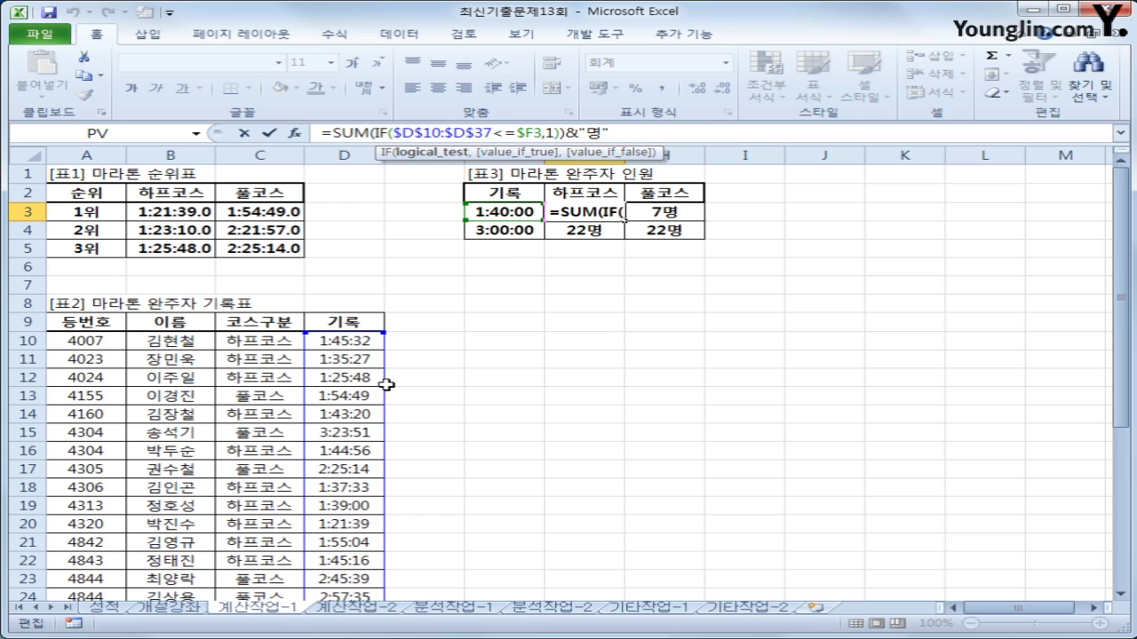
left_click_drag(385, 381, 384, 380)
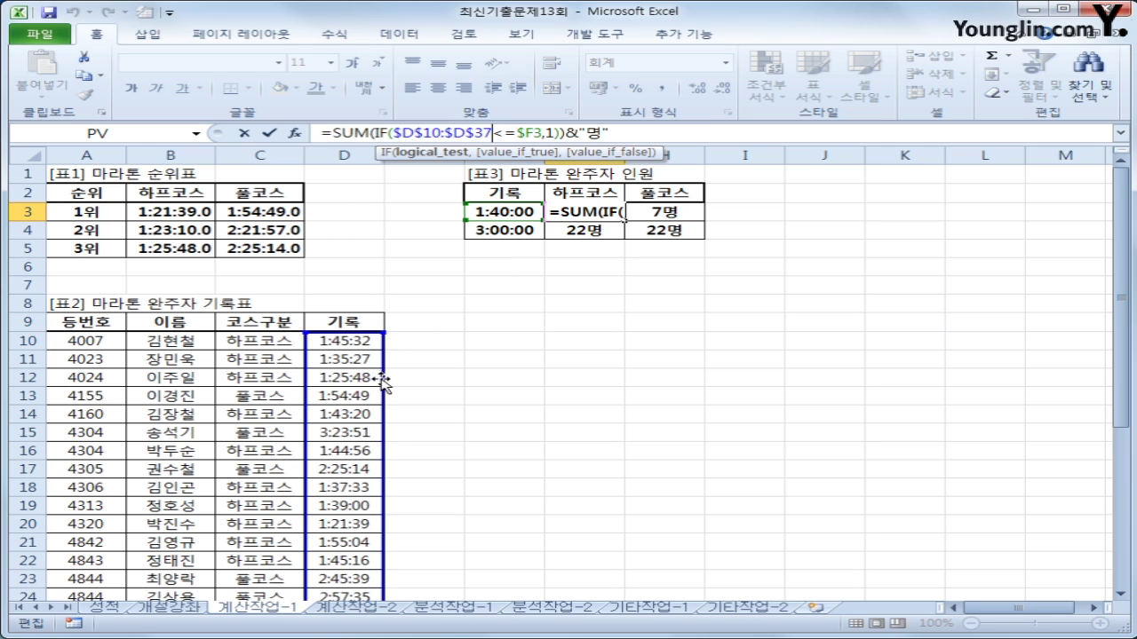
key("ctrl+shift+Return")
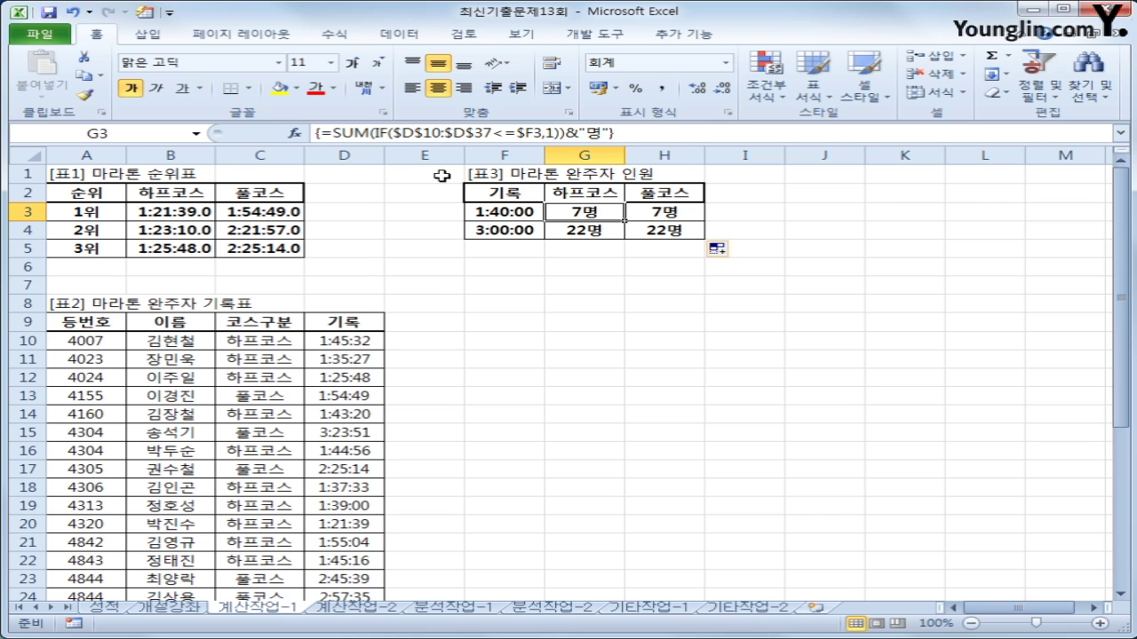
Step: Enclose the G3 condition $D$10:$D$37<=$F3 in parentheses and follow it with the * operator
left_click(393, 132)
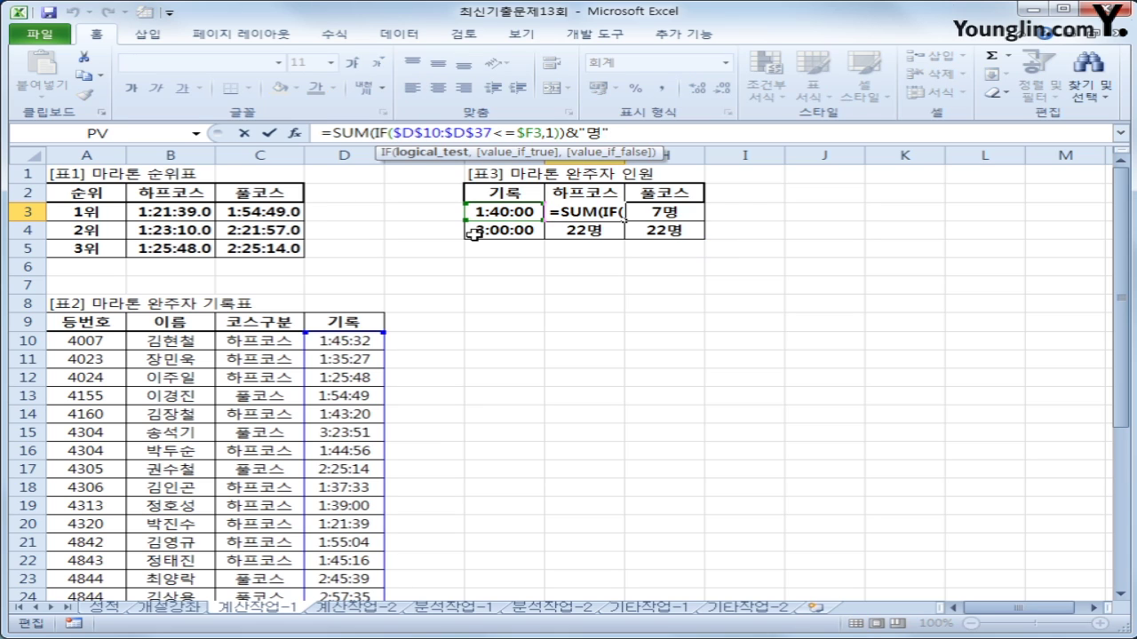
type("(")
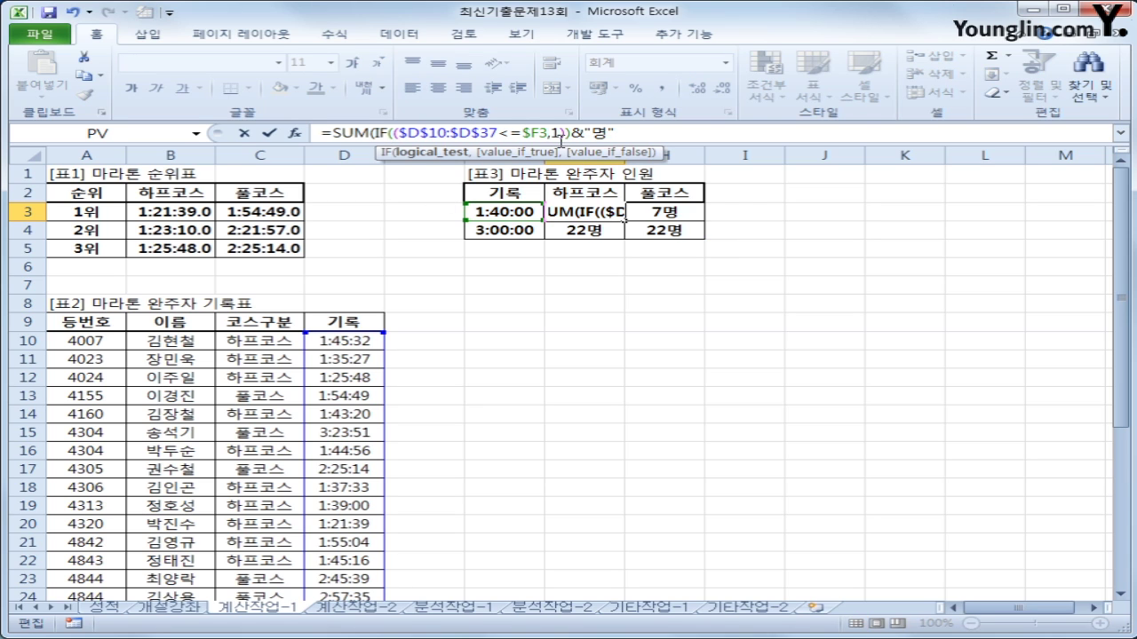
left_click(550, 133)
type(")")
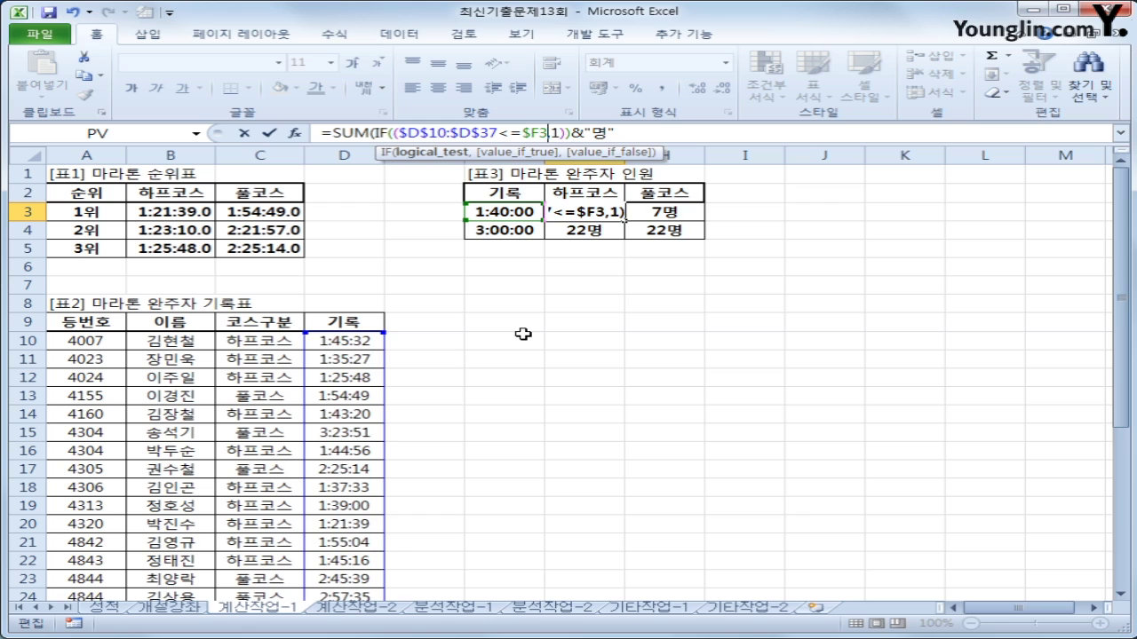
type("*")
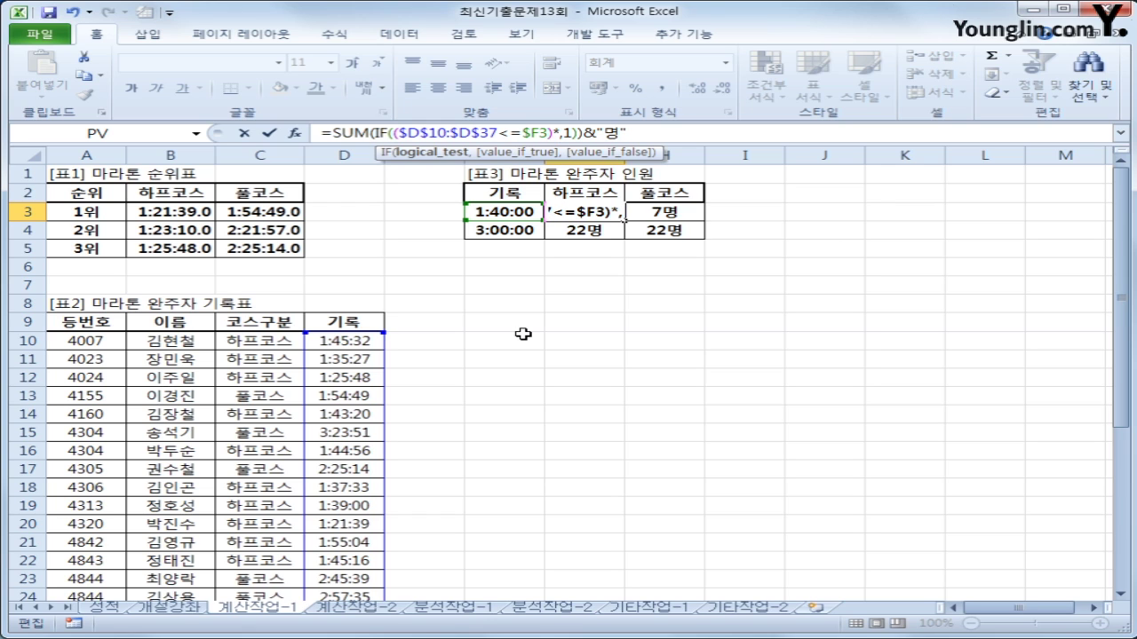
Step: Open a second parenthesised condition with the 코스구분 range as $C$10:$C$37 and the = operator
type("(")
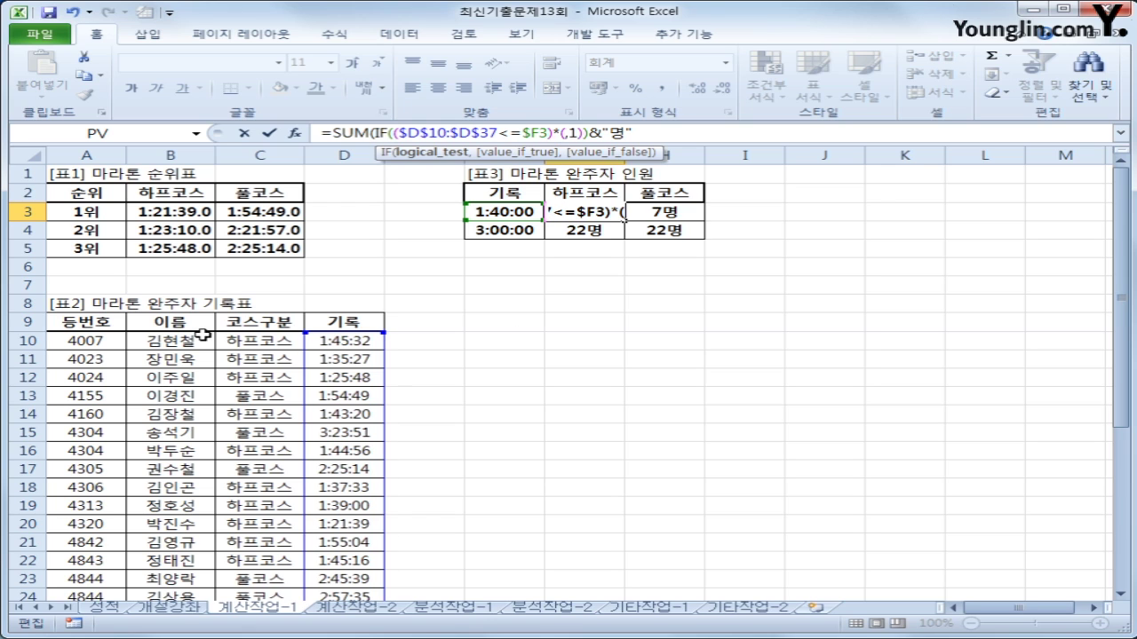
left_click_drag(235, 340, 275, 581)
key("F4")
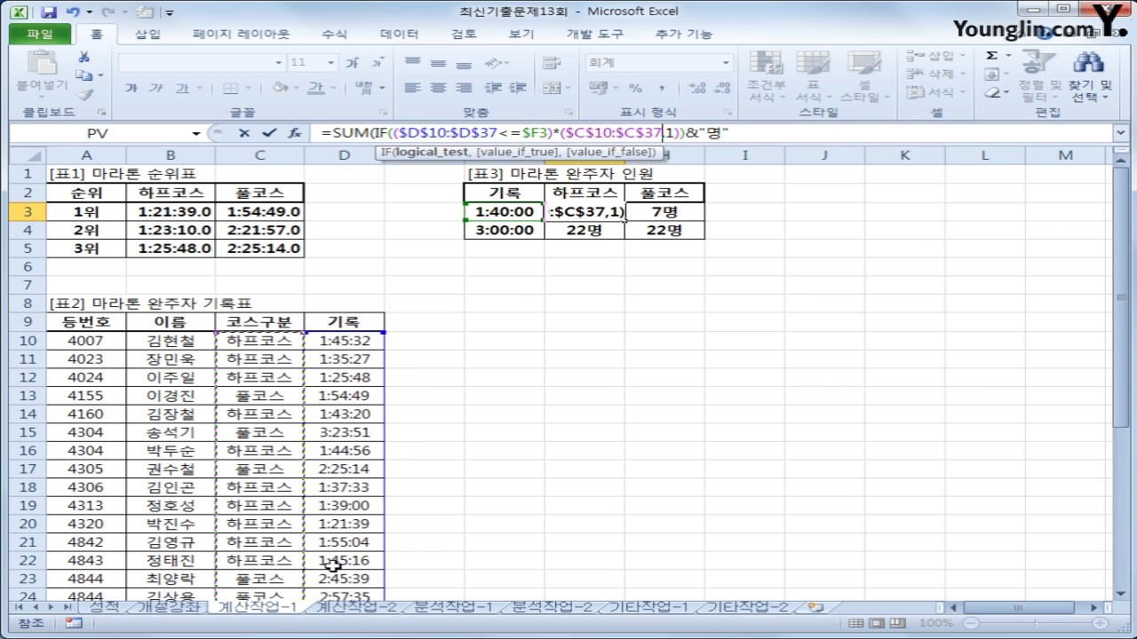
type("=")
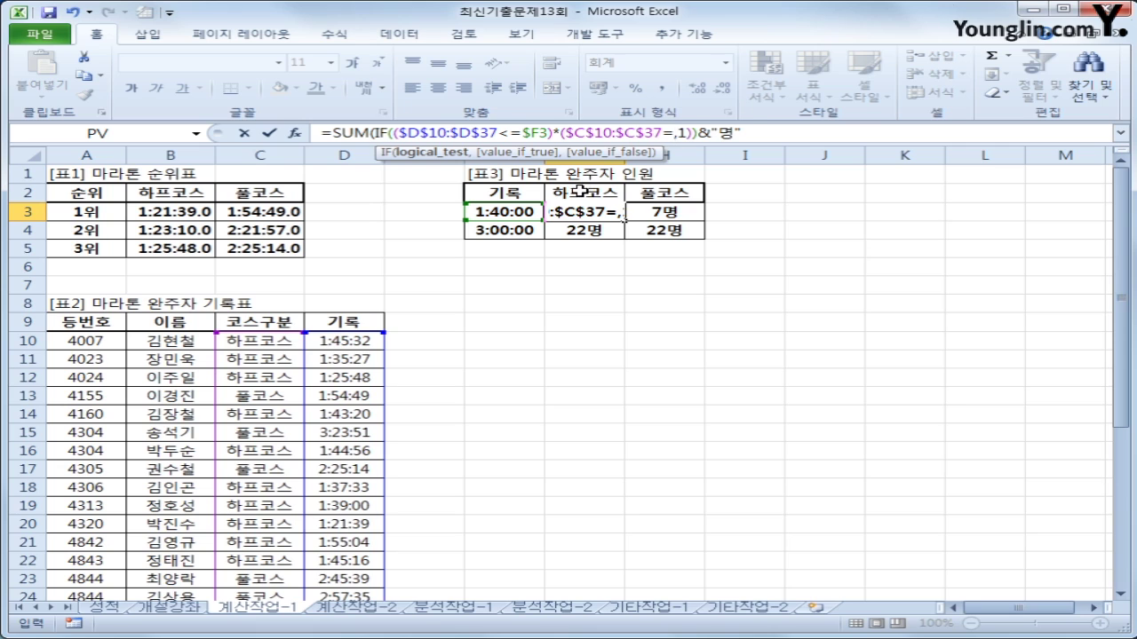
Step: Complete the course condition with the row-locked heading G$2, close its parenthesis, and enter the G3 array formula
left_click(584, 190)
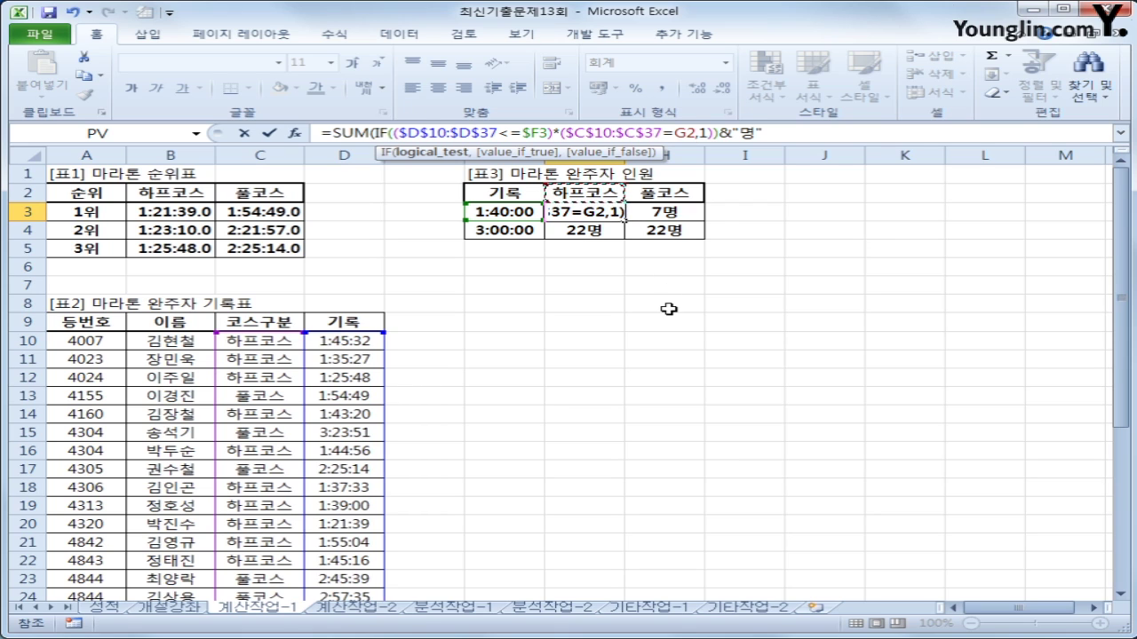
key("F4")
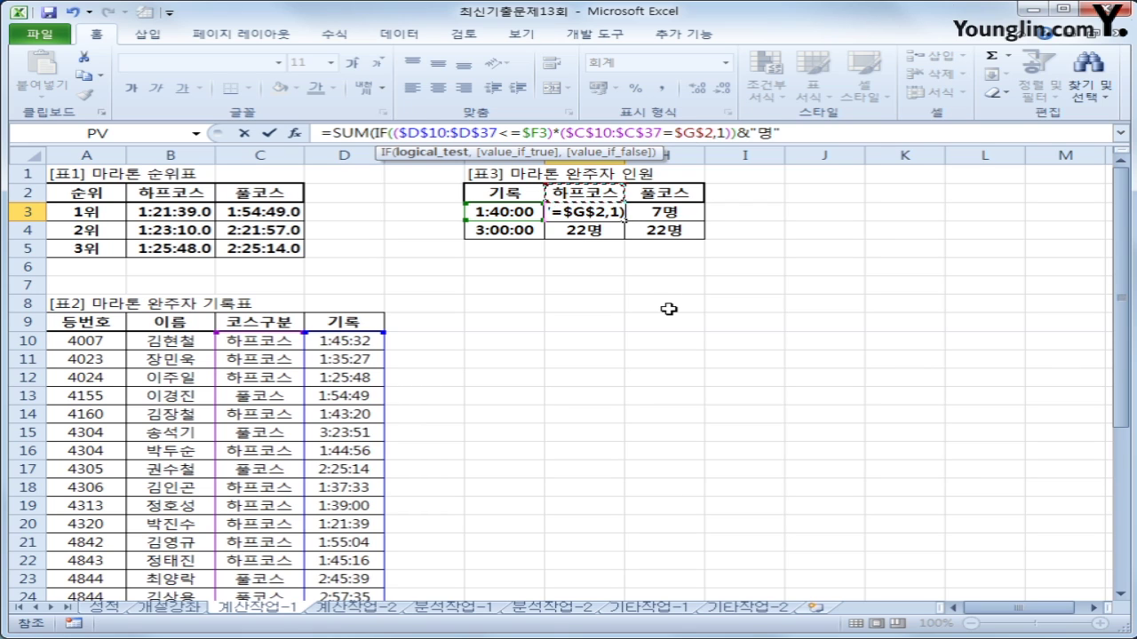
key("F4")
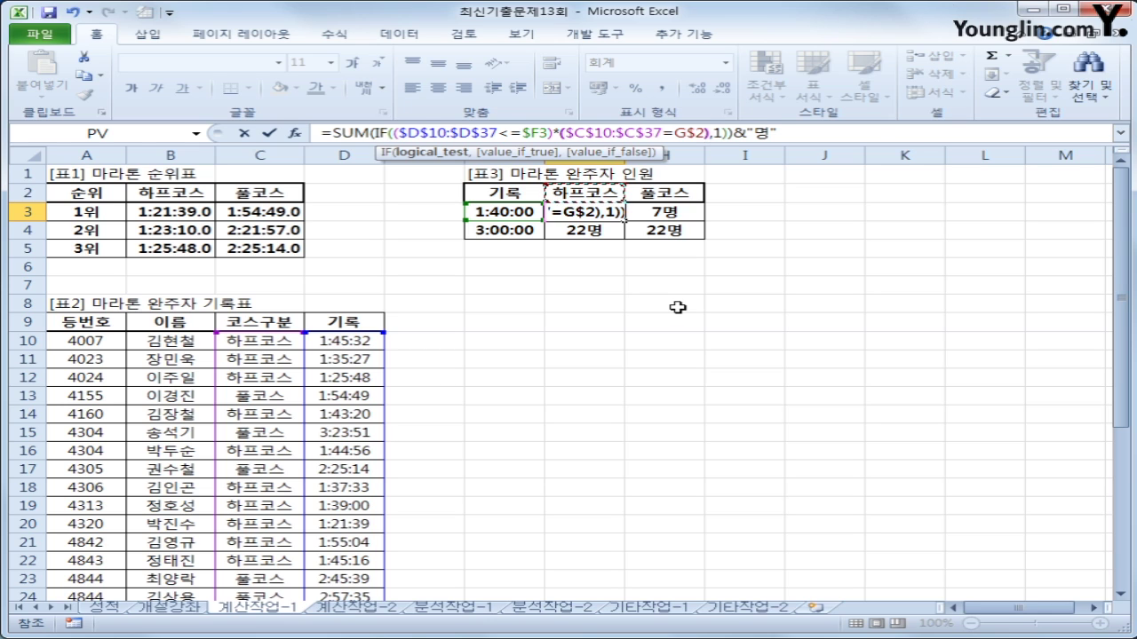
type(")")
key("ctrl+shift+Return")
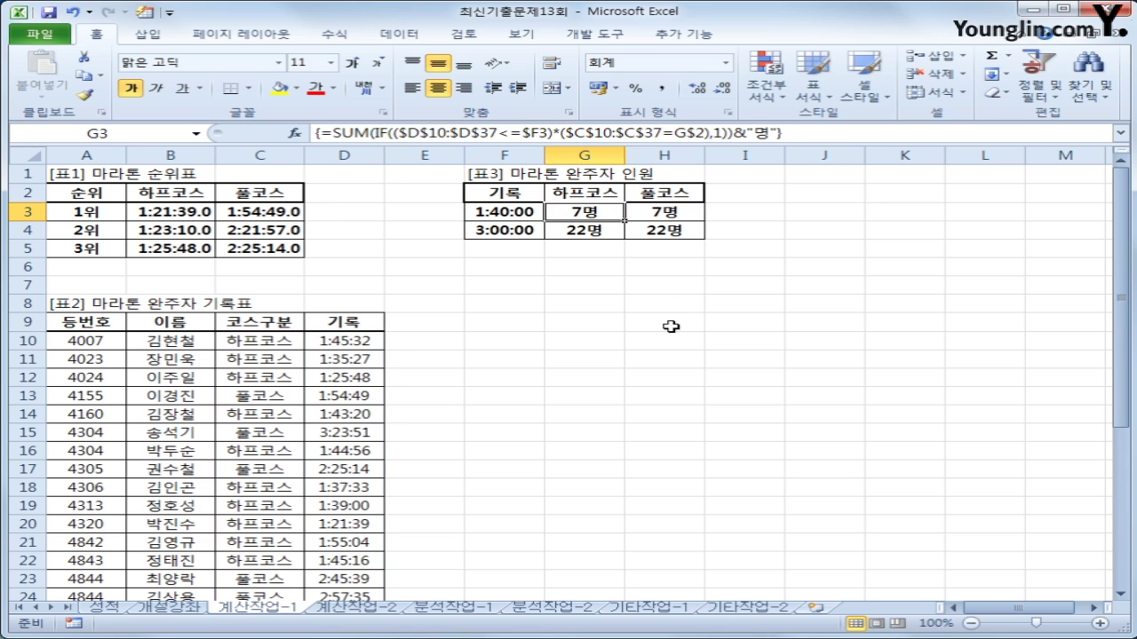
Step: Fill the two-condition array formula from G3 across G3:H4 and check it against the 마라톤 완주자 기록표 records
left_click_drag(624, 223, 703, 238)
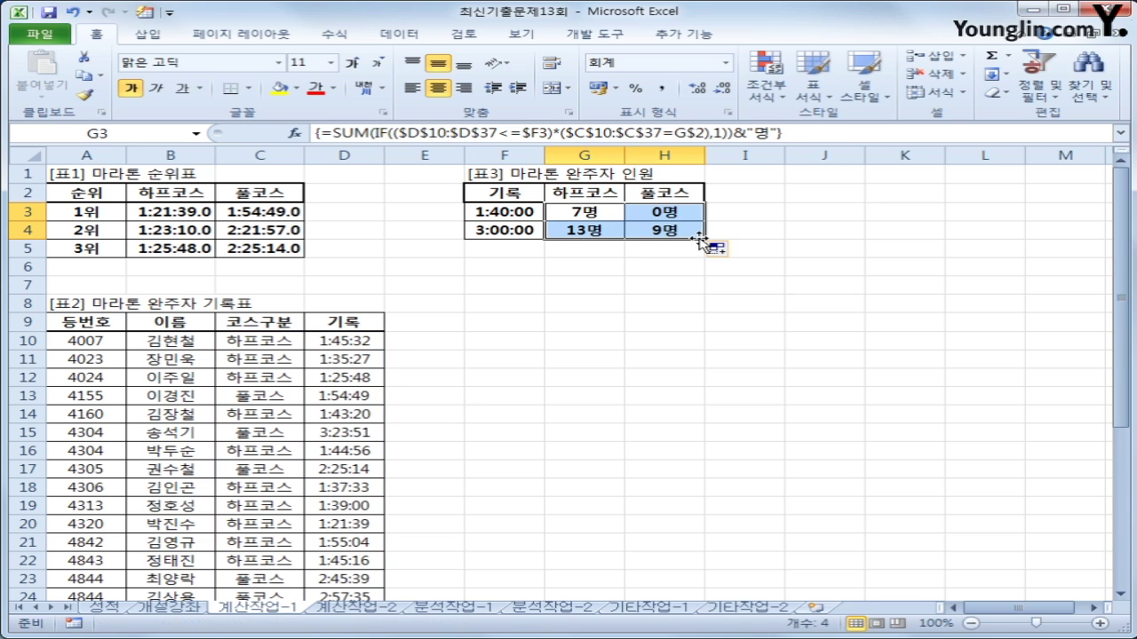
left_click(583, 191)
left_click(583, 211)
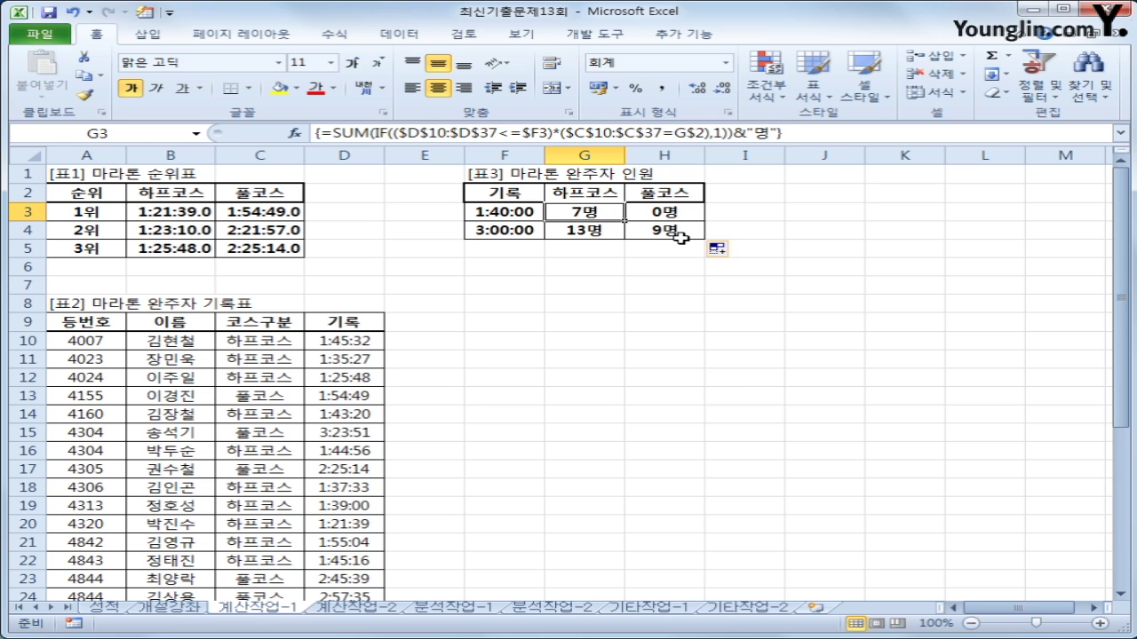
scroll(645, 292, "down", 4)
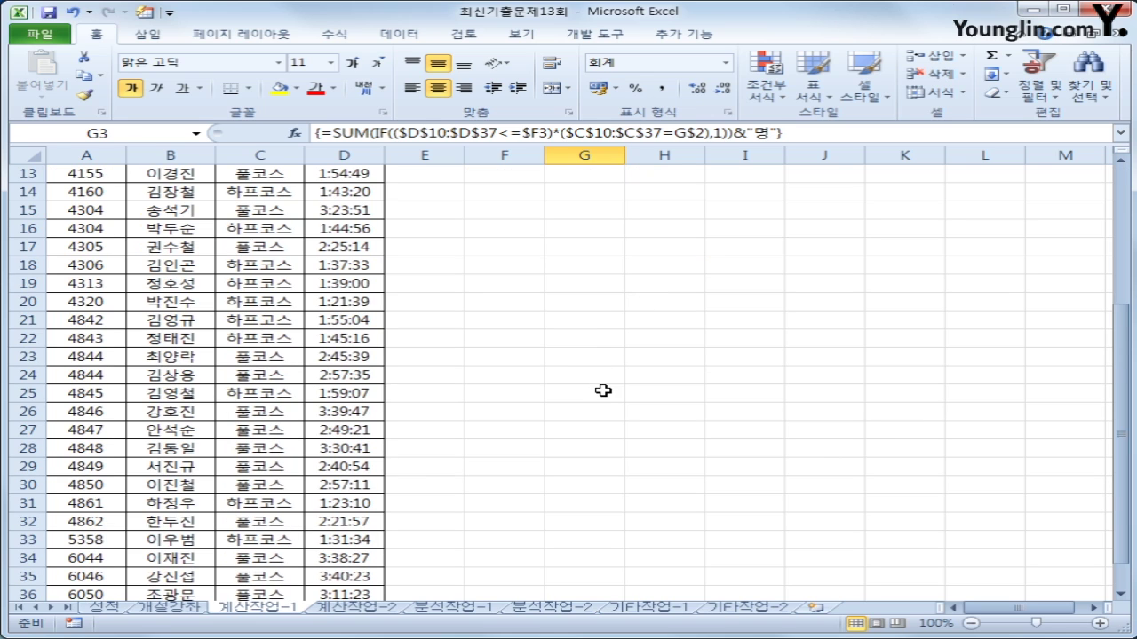
scroll(604, 391, "down", 3)
scroll(590, 386, "up", 7)
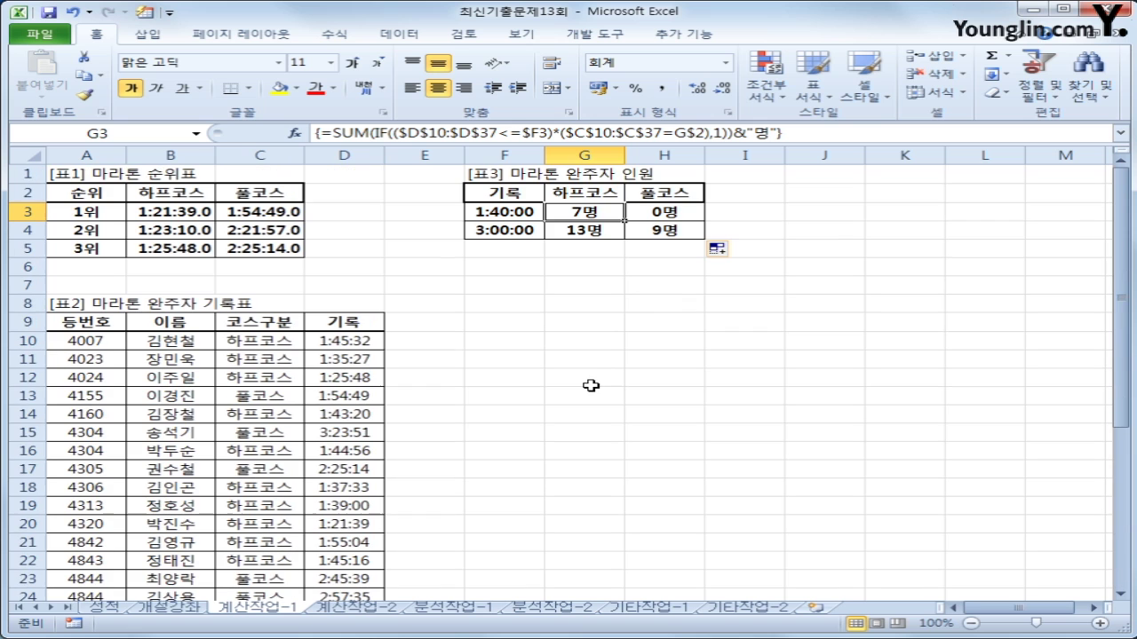
Step: On the 계산작업-2 sheet, enter =MID(B3,5,2) in C3 to extract the department code from the 학번
left_click(353, 611)
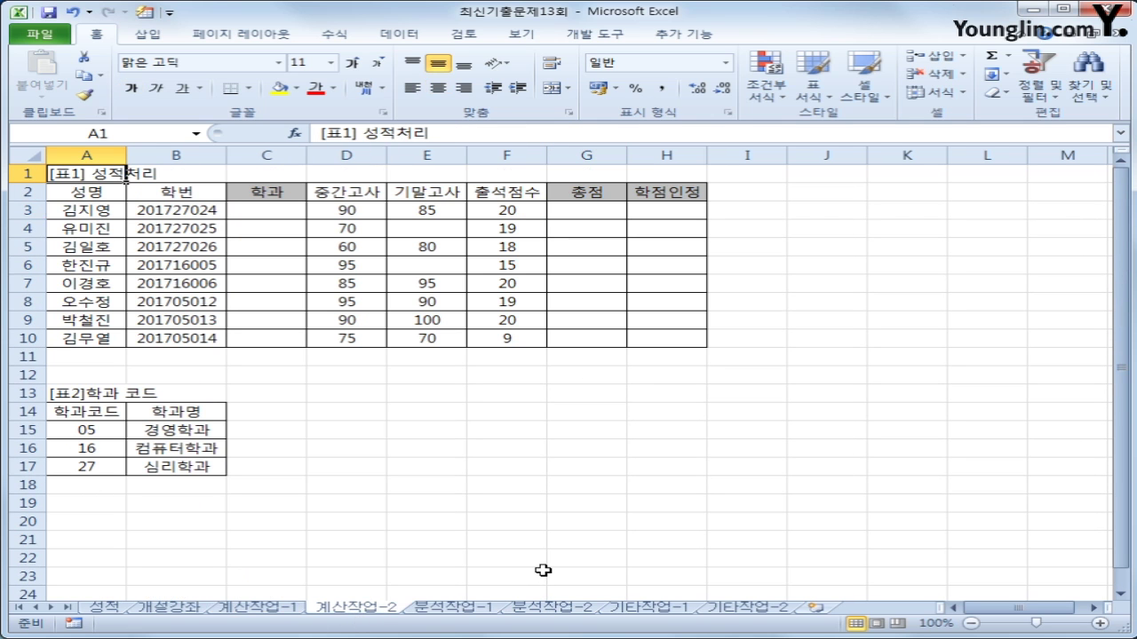
left_click(257, 211)
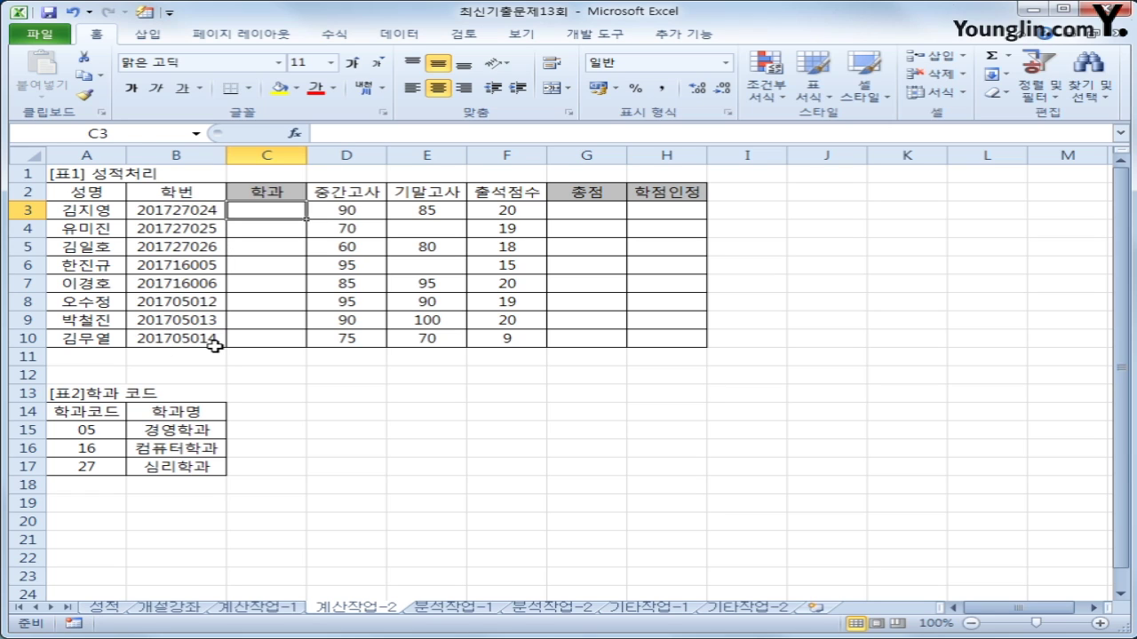
type("=ㅡㅏ")
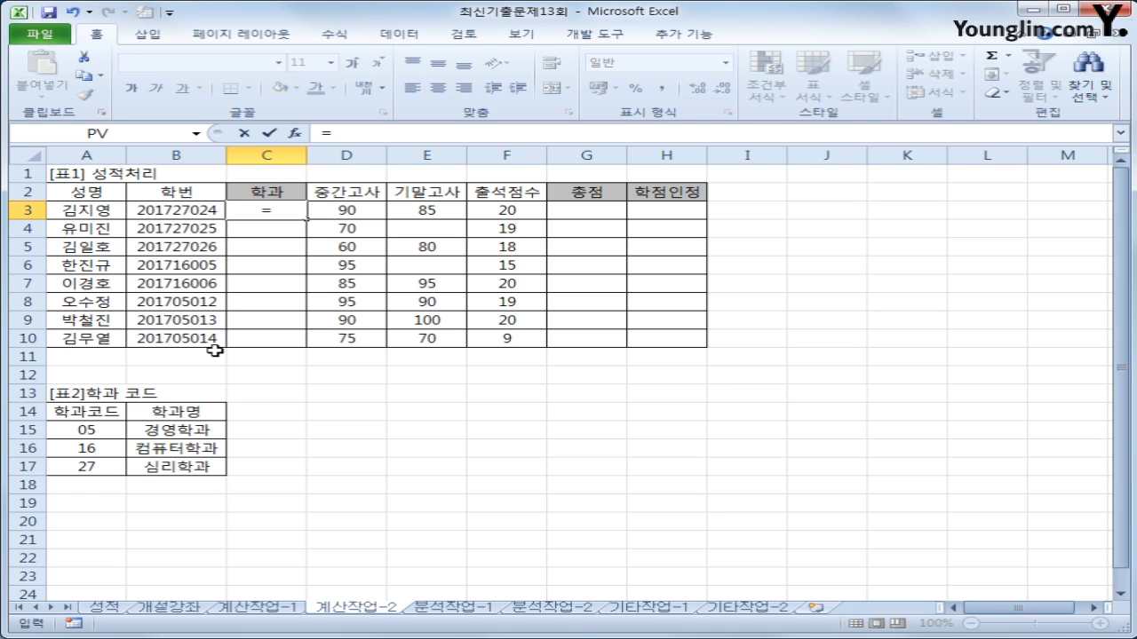
key("BackSpace")
key("BackSpace")
type("mid(")
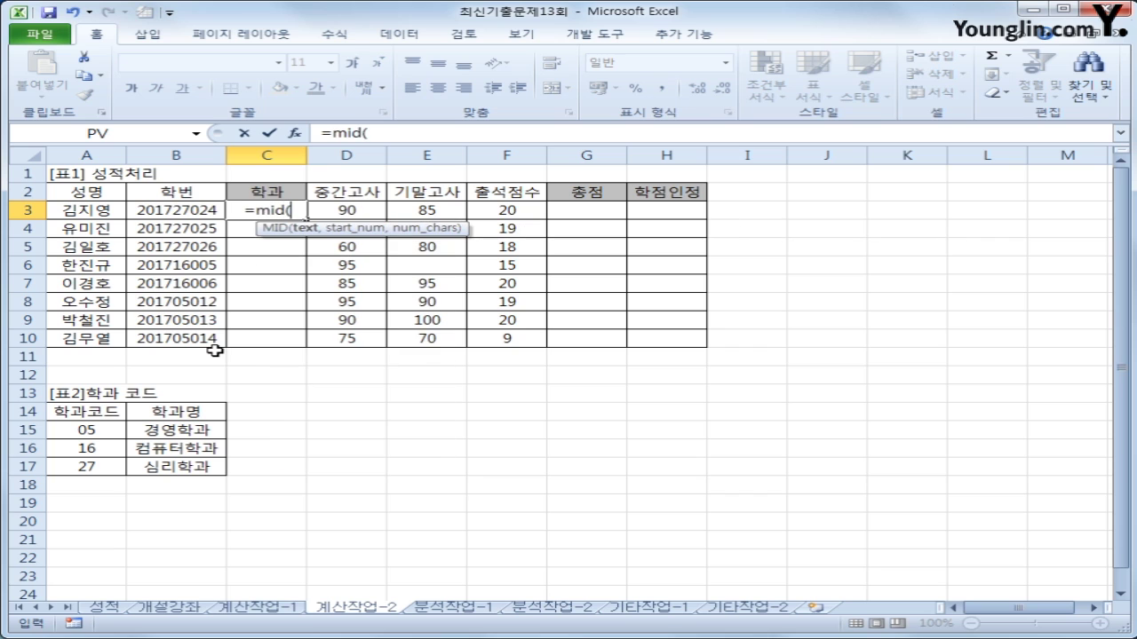
key("Left")
type(",")
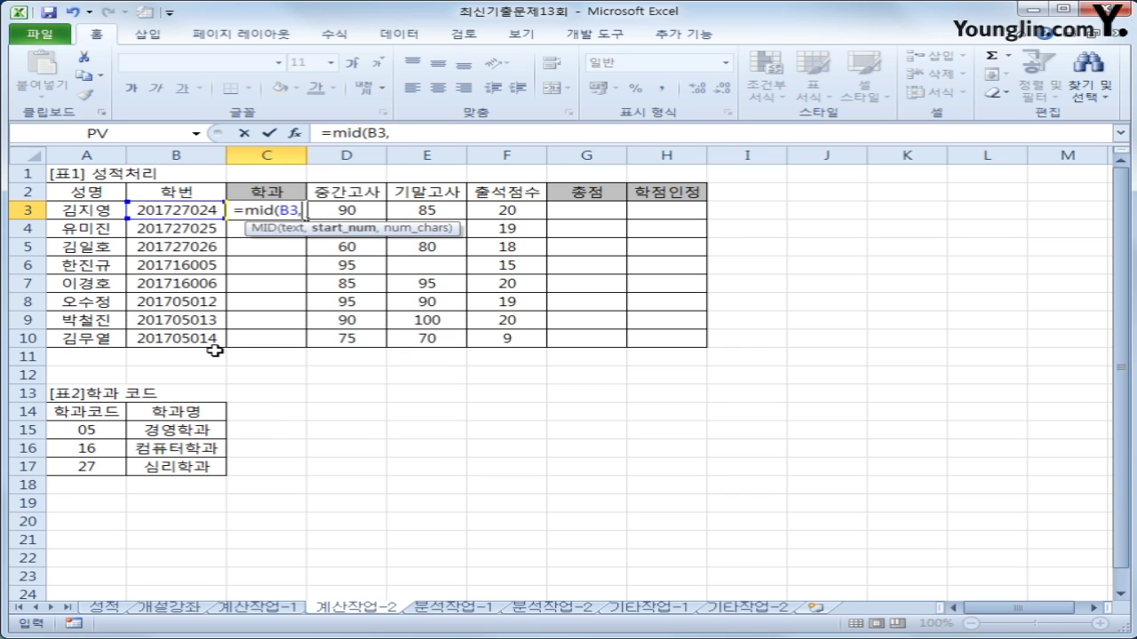
type("5,")
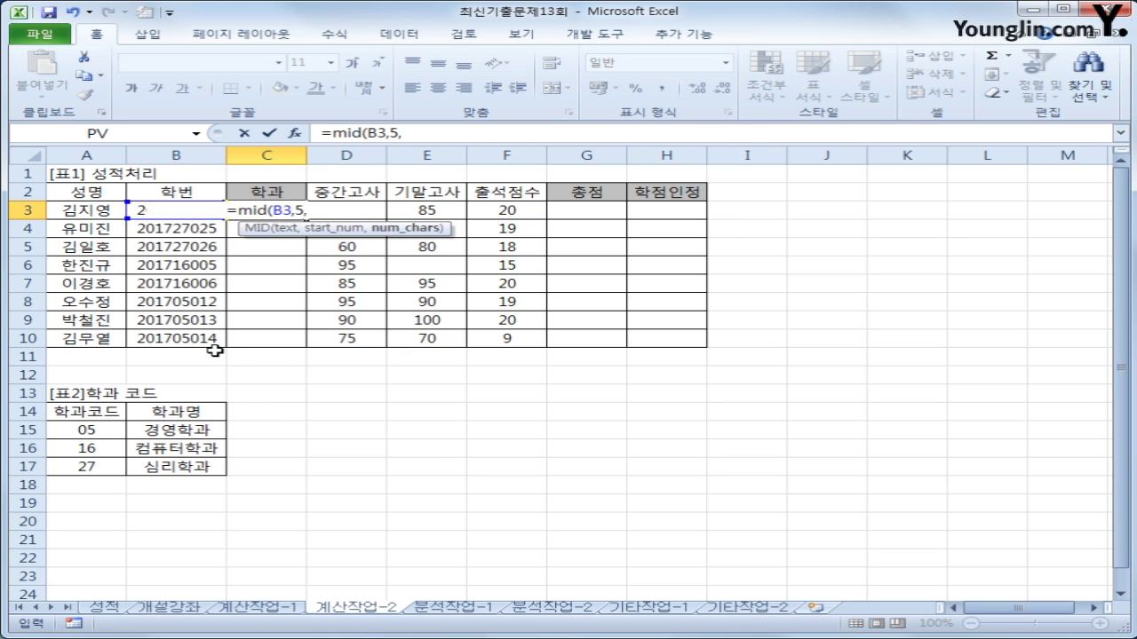
type("2)")
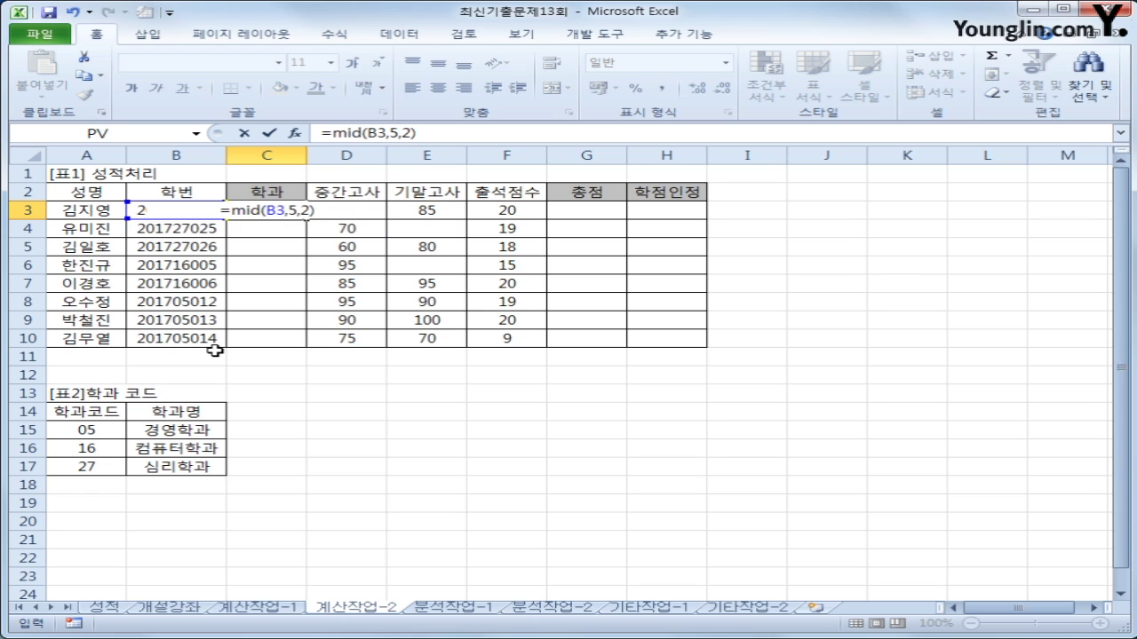
key("Return")
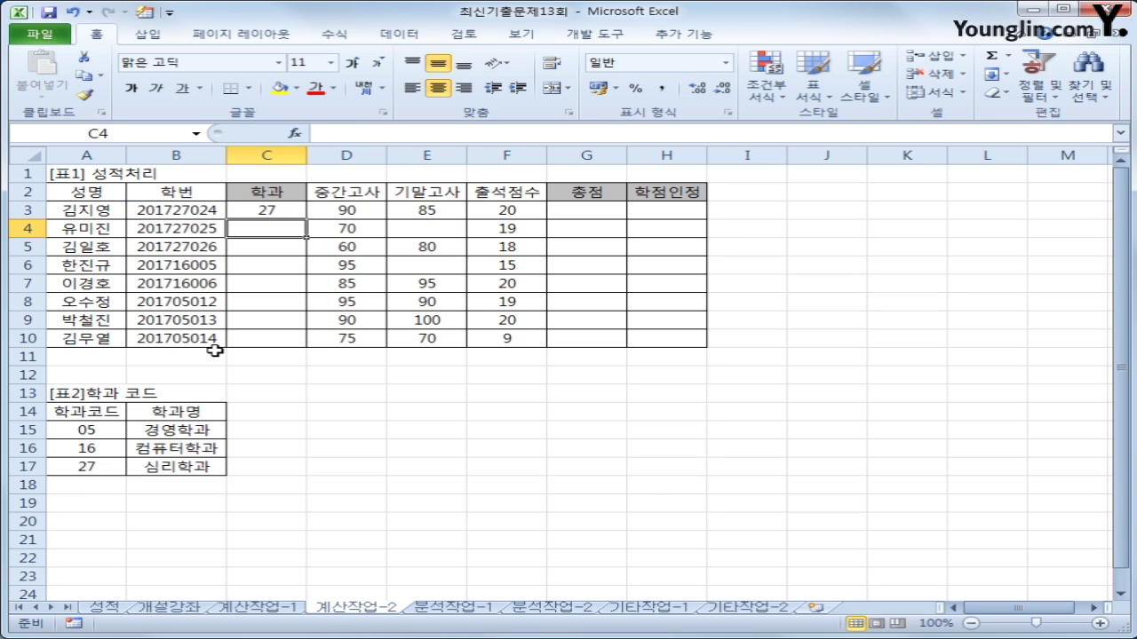
Step: Fill the C3 MID formula down to C10 and check the copies in C6 and C8
left_click(266, 210)
left_click_drag(306, 218, 300, 341)
left_click(288, 265)
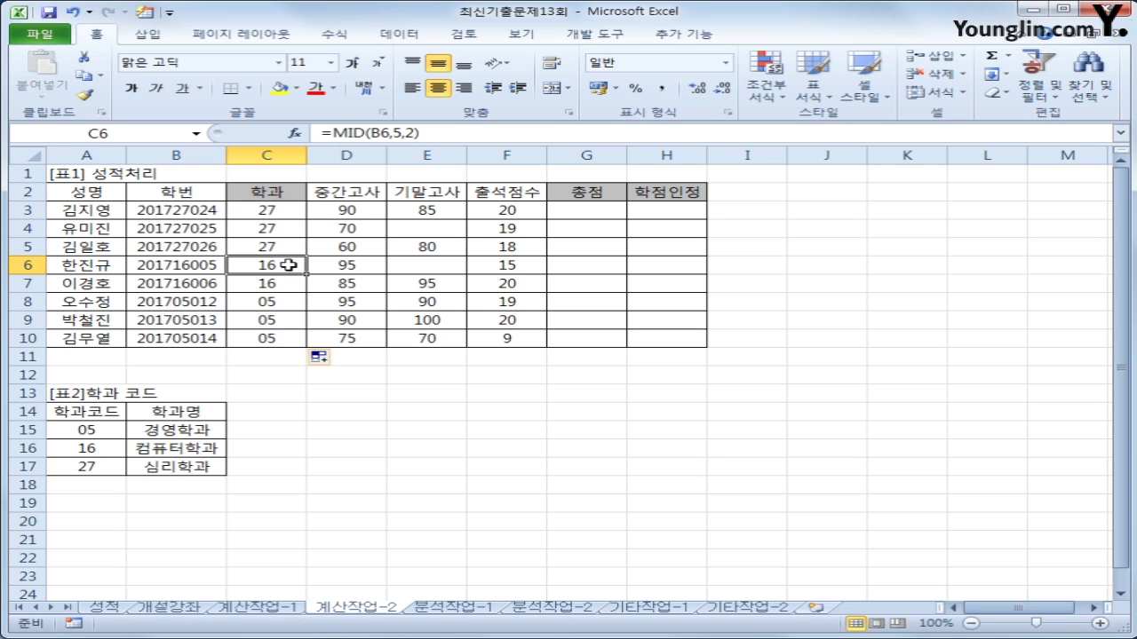
left_click(277, 304)
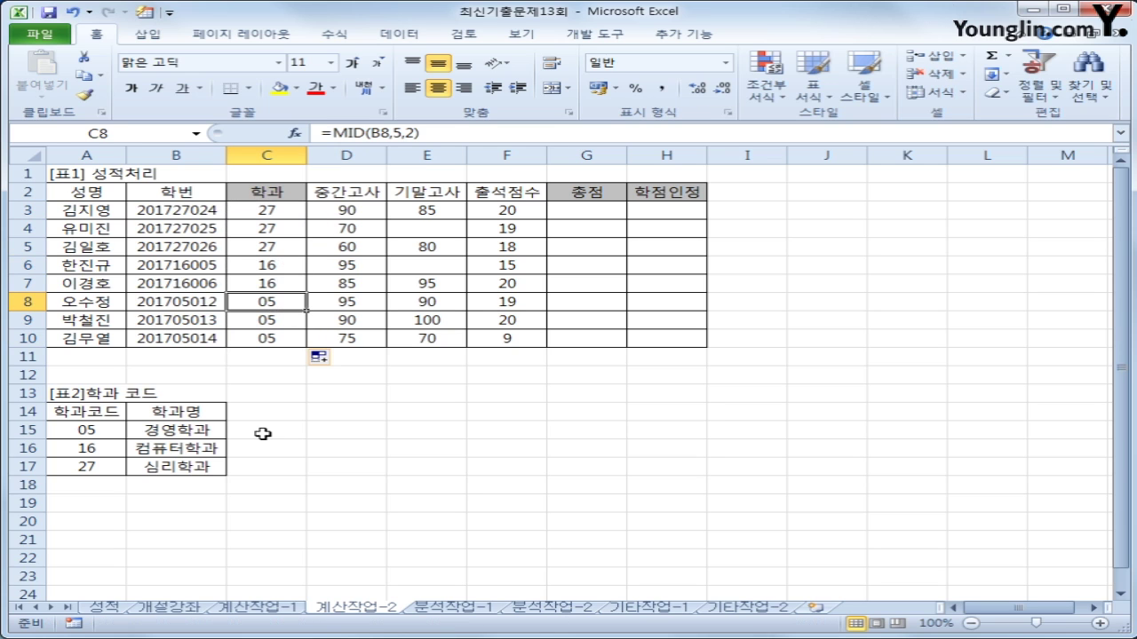
Step: Compare the extracted codes in C3:C10 with the 학과코드 and 학과명 columns of the 학과 코드 table
left_click(258, 217)
left_click_drag(266, 206, 259, 343)
left_click_drag(84, 430, 158, 463)
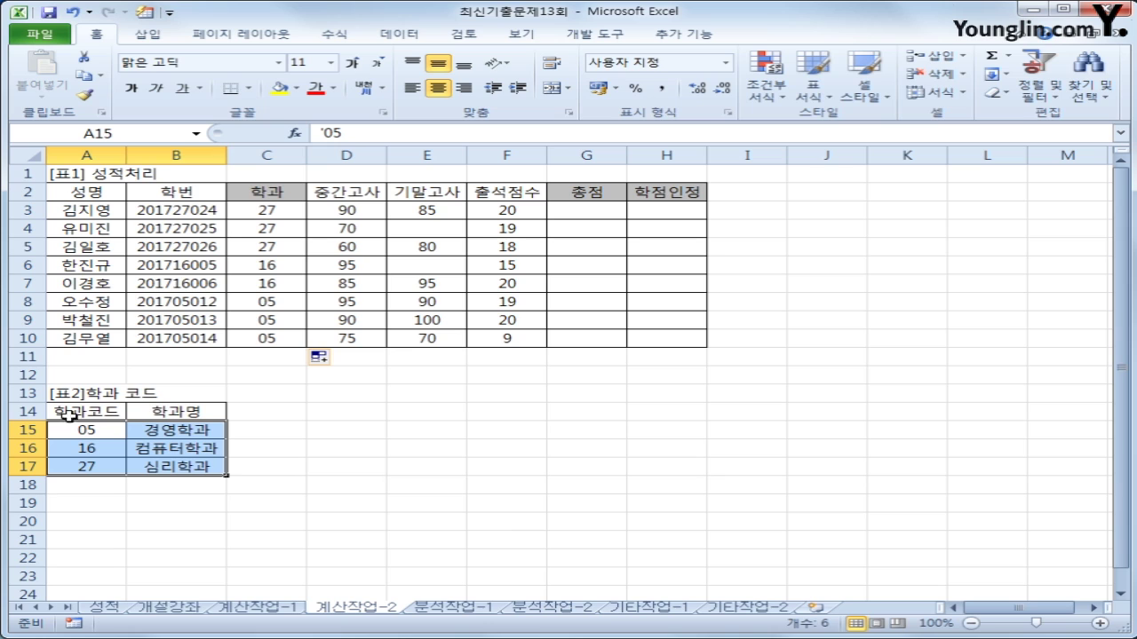
left_click_drag(80, 432, 85, 462)
left_click_drag(171, 433, 175, 474)
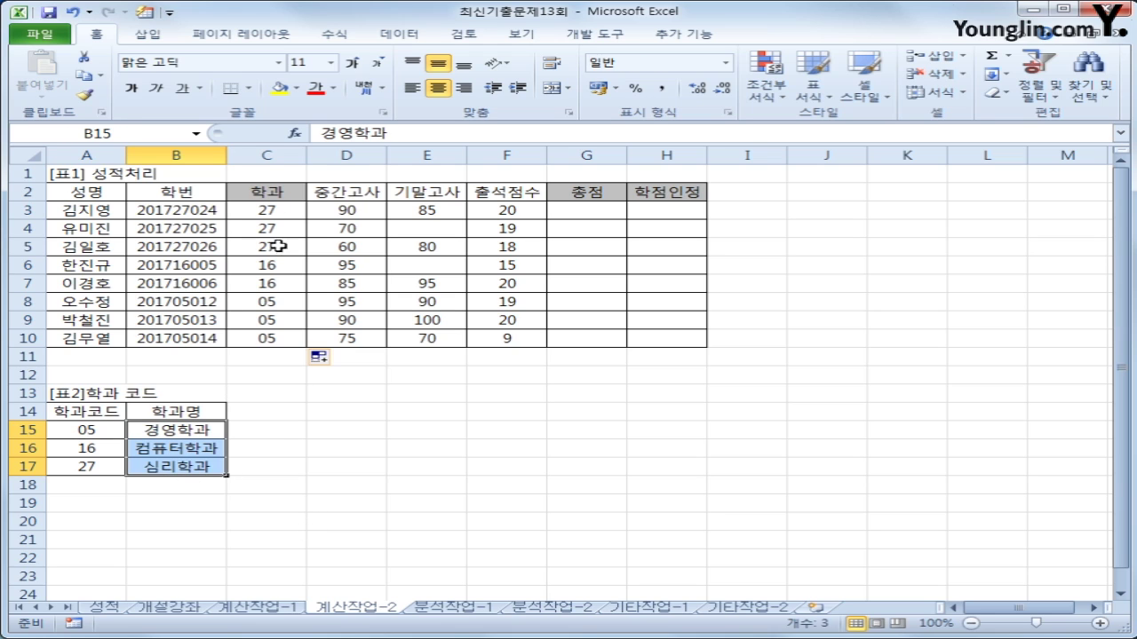
Step: Wrap the MID formula in C3 in a department-name lookup: =VLOOKUP(MID(B3,5,2),$A$15:$B$17,2,0)
left_click(278, 216)
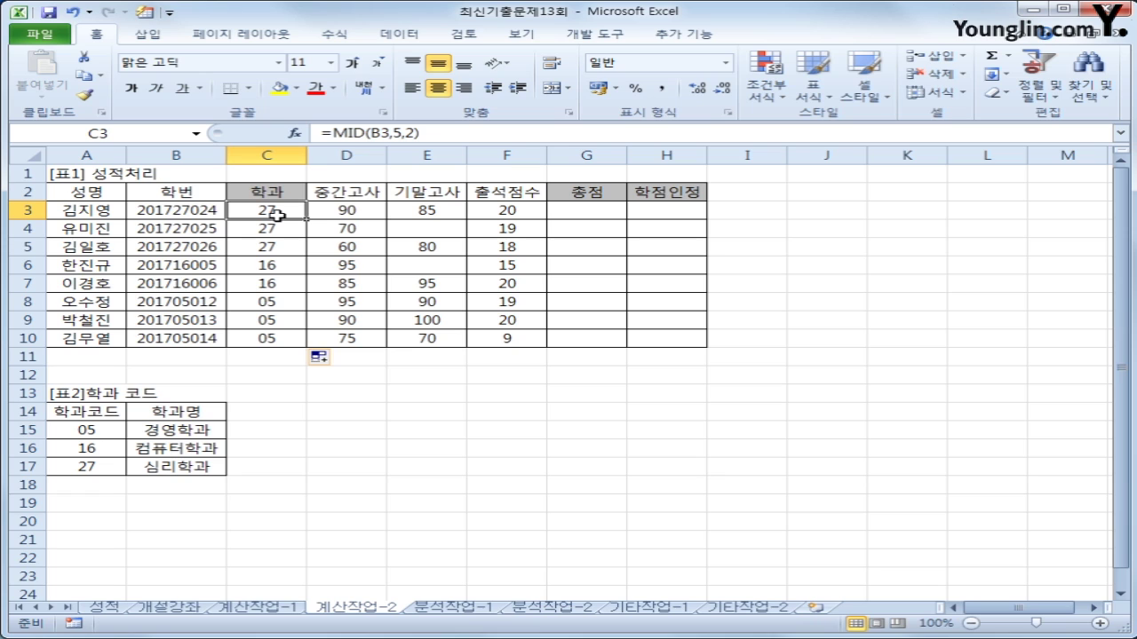
left_click(332, 132)
type("vl")
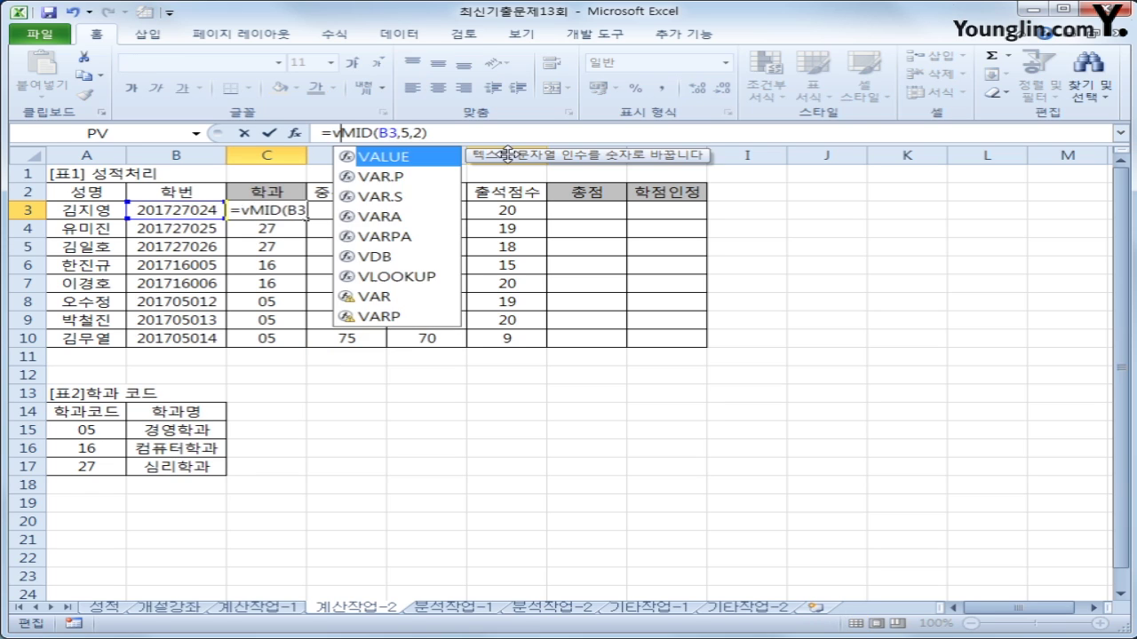
key("Tab")
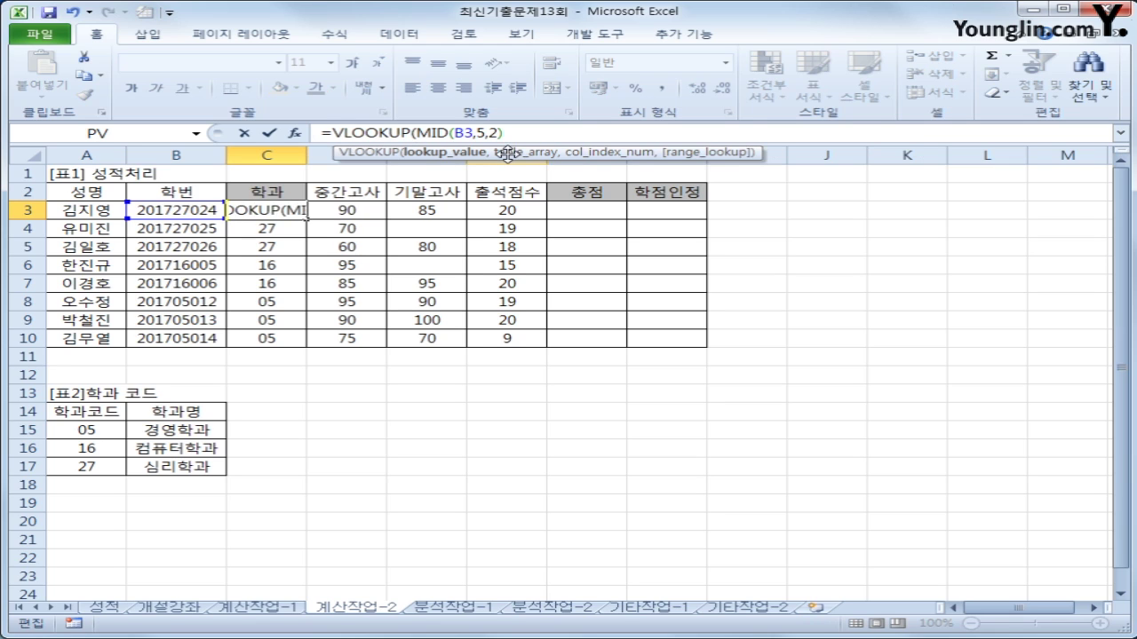
key("End")
type(",")
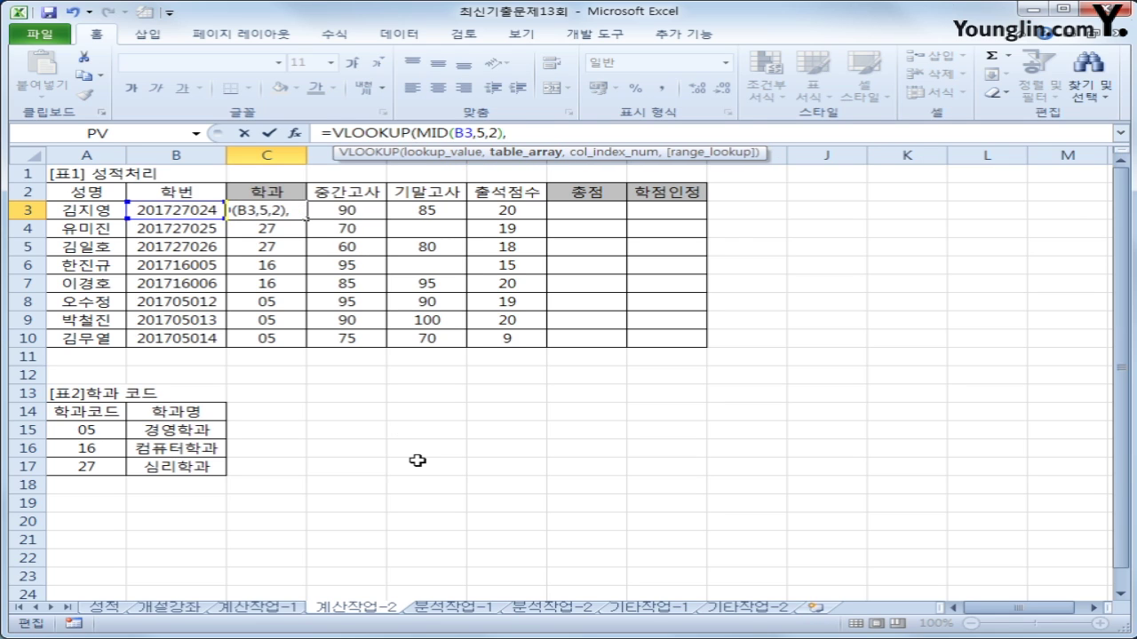
left_click_drag(122, 432, 160, 471)
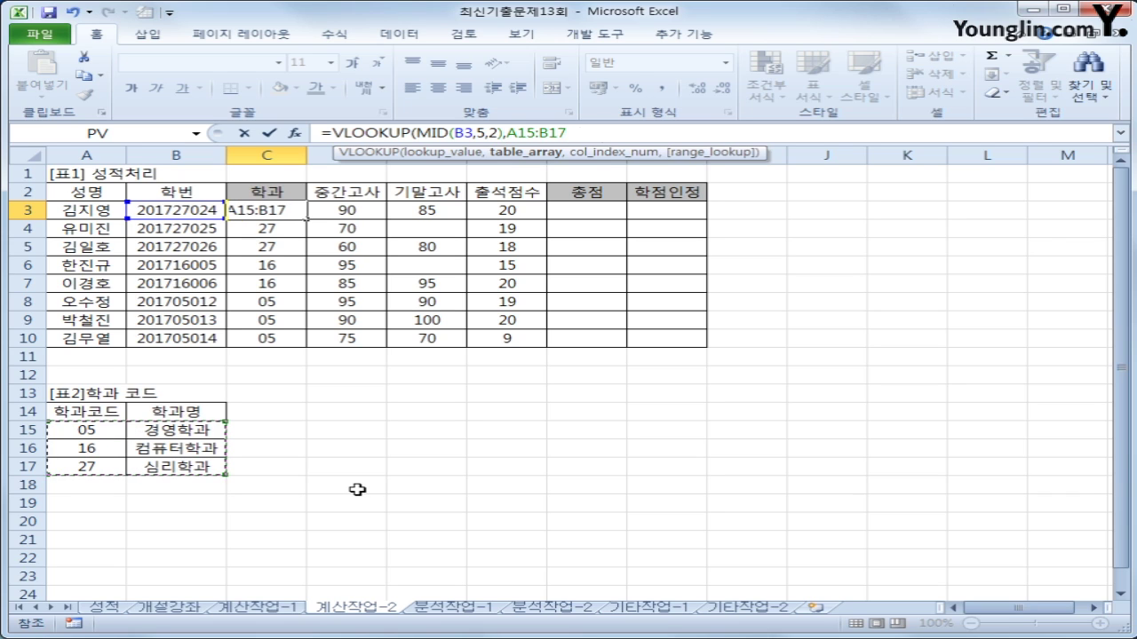
key("F4")
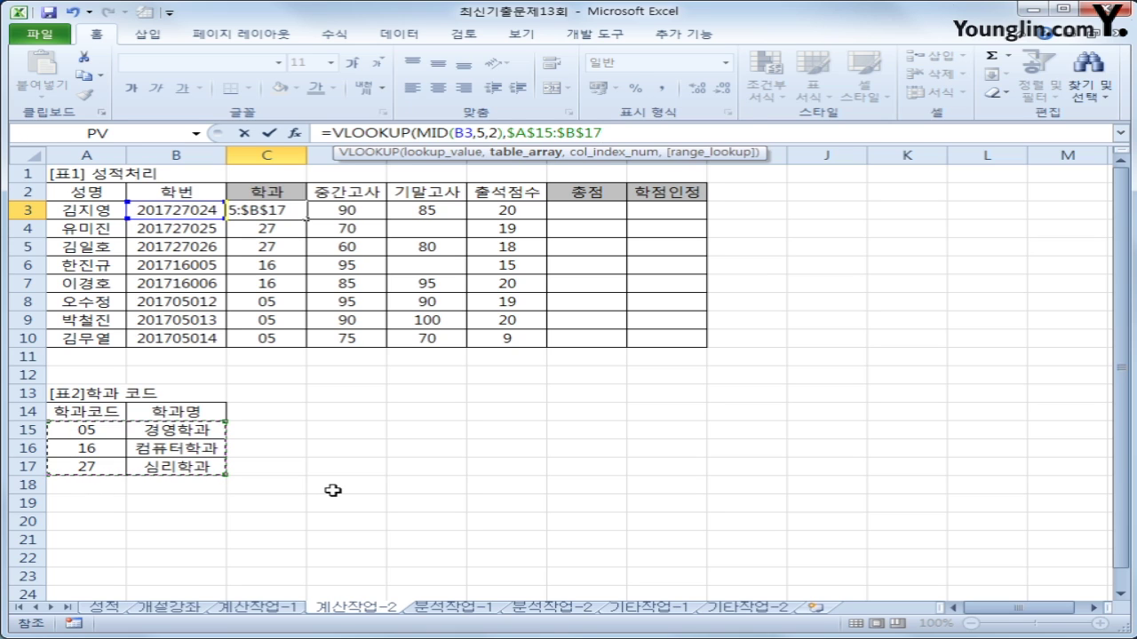
type(",2,")
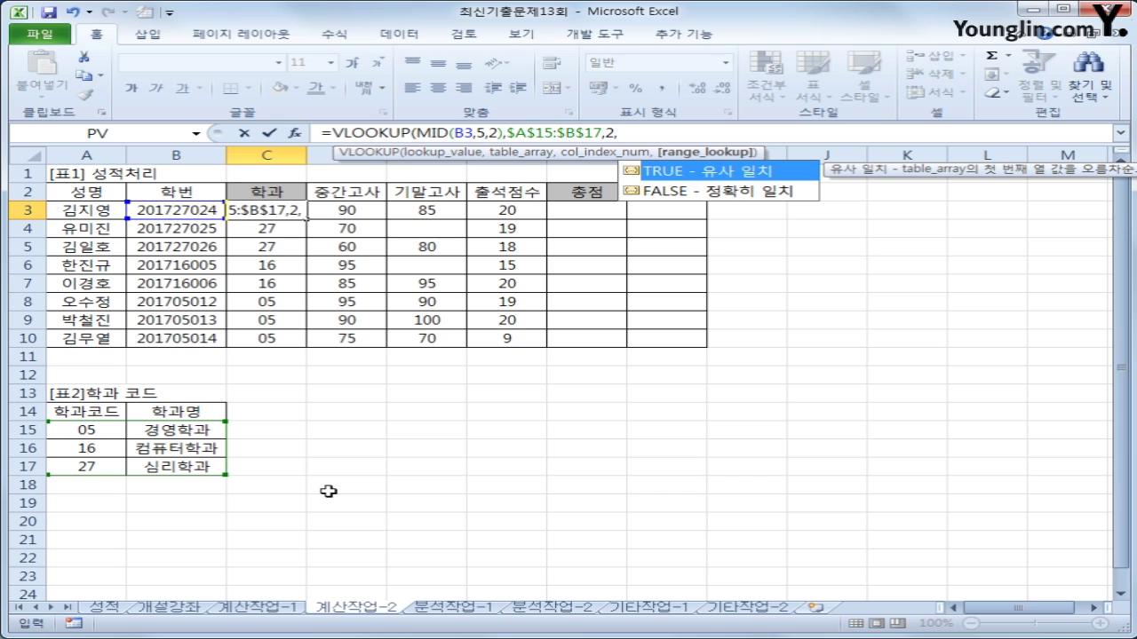
type("0")
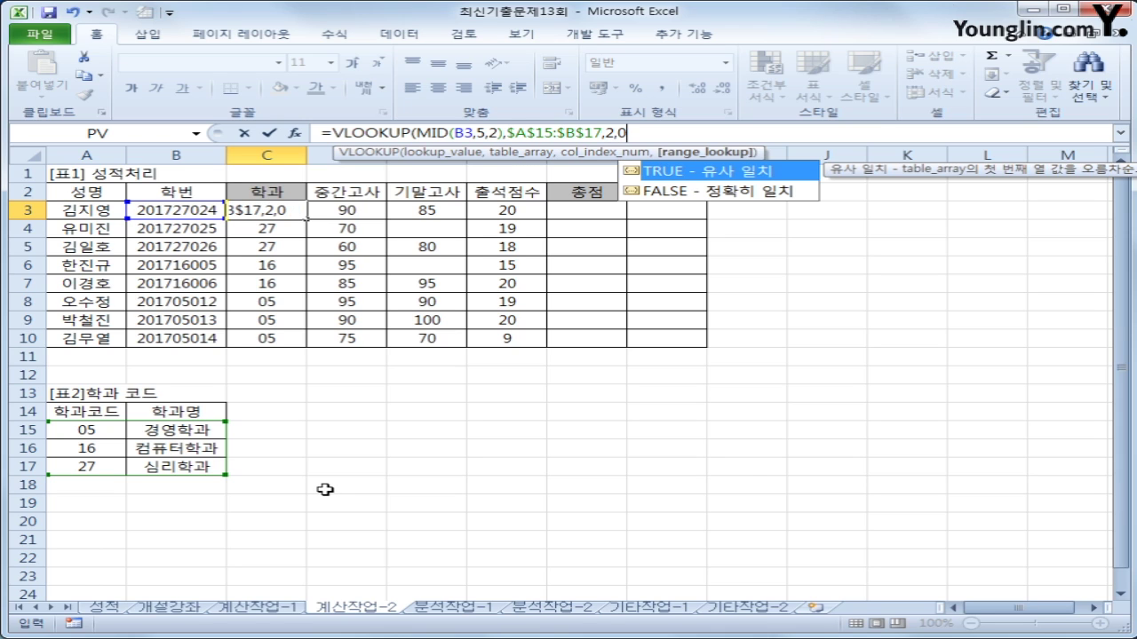
type(")")
key("Return")
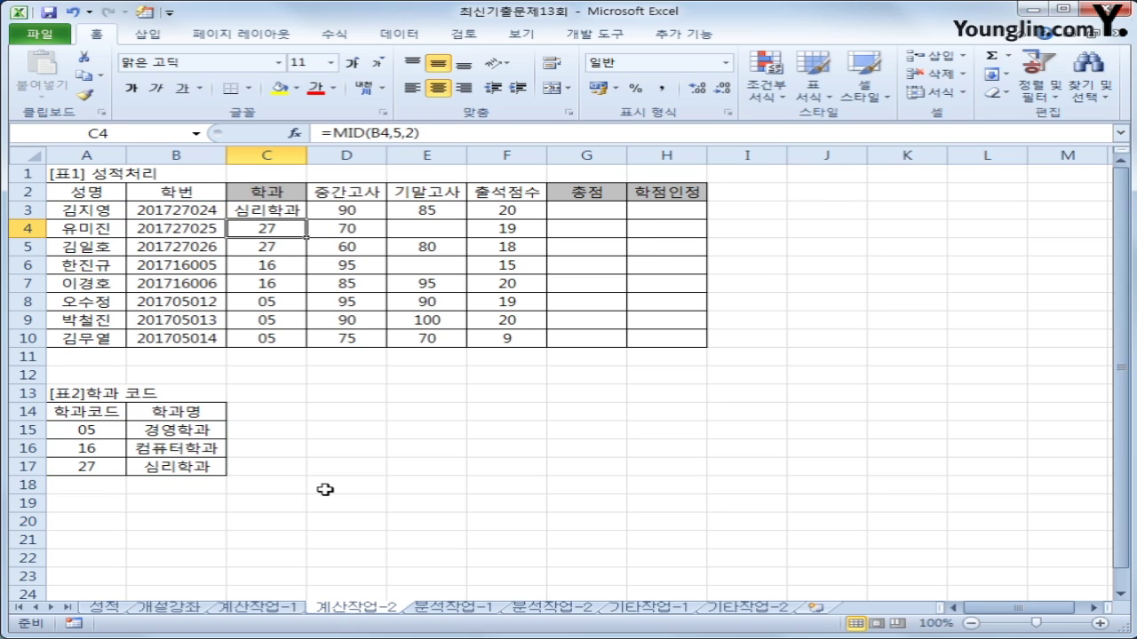
Step: Fill the C3 VLOOKUP formula down to C10 and autofit the width of column C
left_click(275, 215)
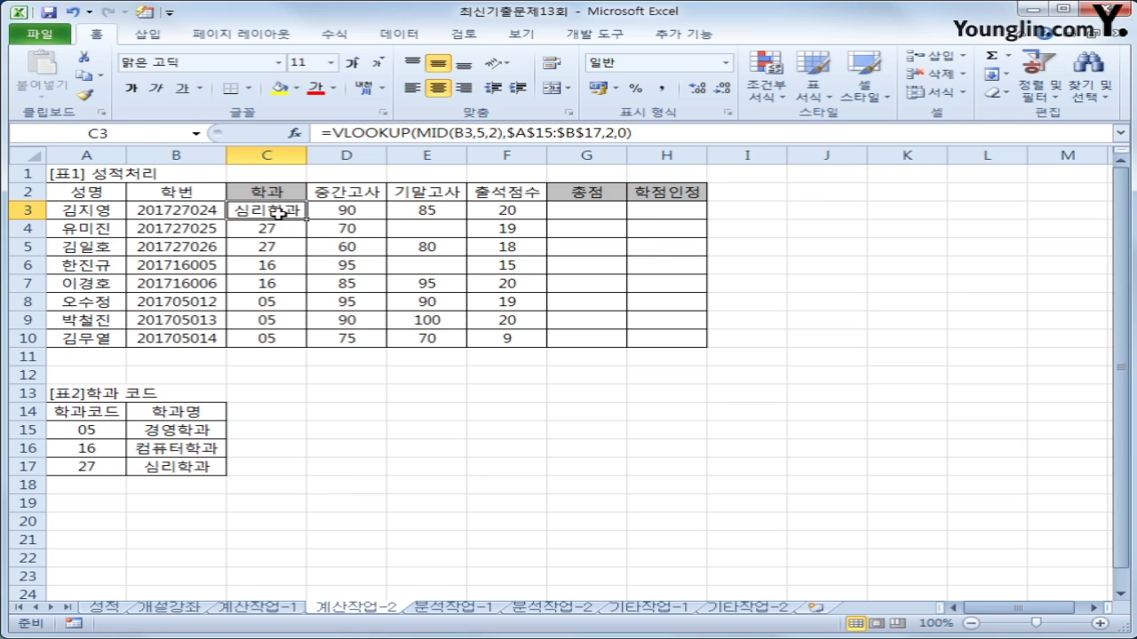
left_click_drag(307, 337, 307, 352)
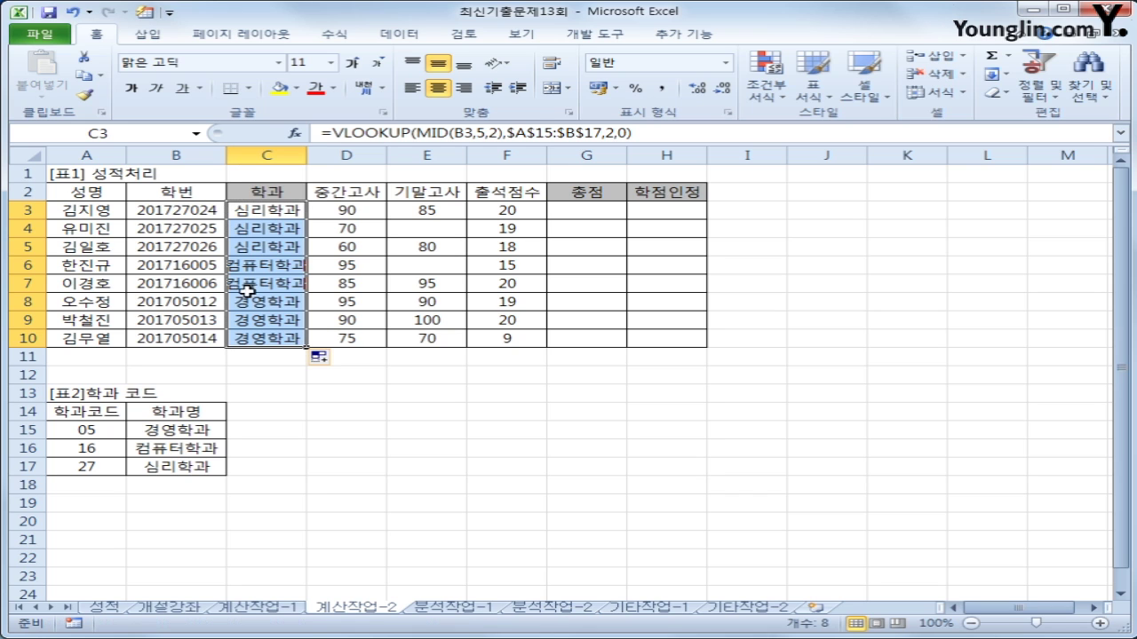
double_click(306, 155)
left_click(319, 215)
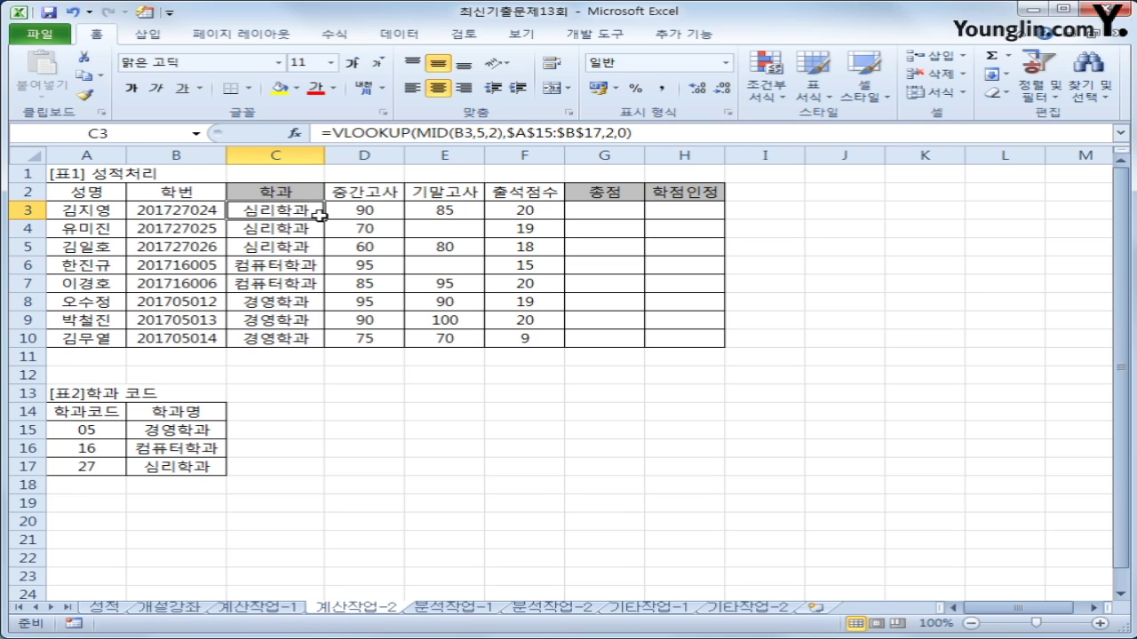
Step: Review the row 3 score cells and start the 학점인정 formula in H3 with =if(or(
left_click(609, 206)
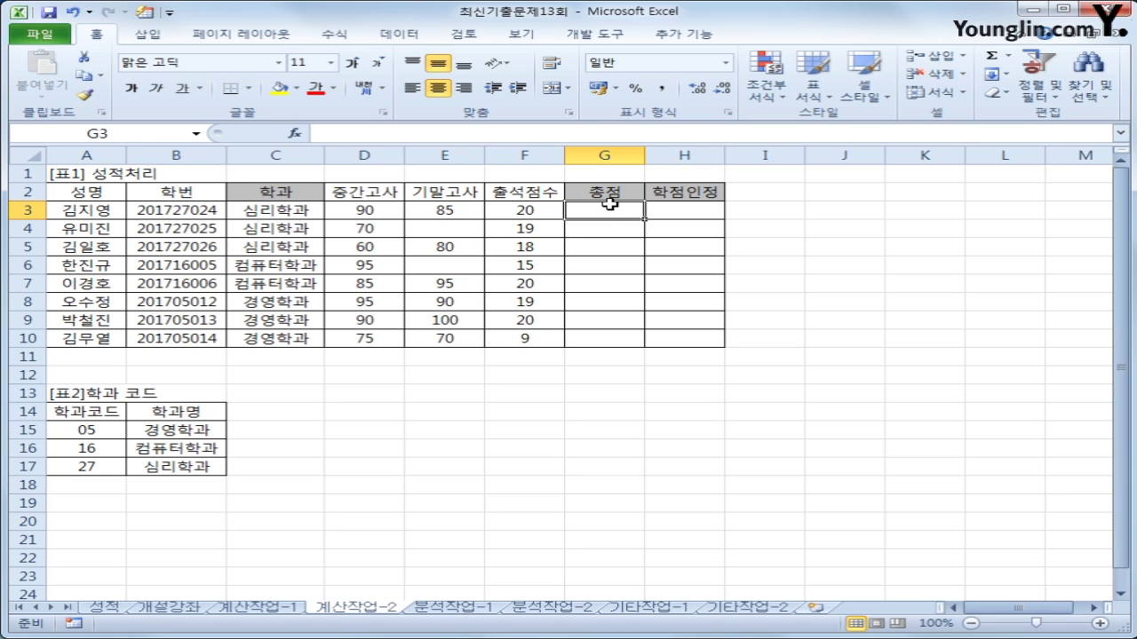
left_click(699, 217)
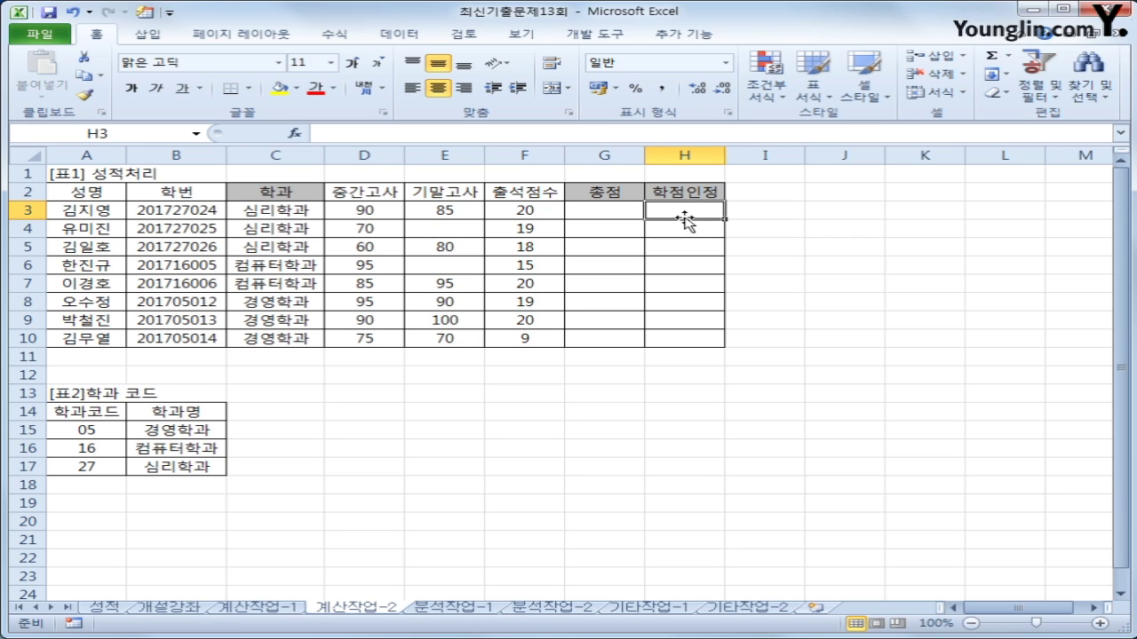
left_click(378, 211)
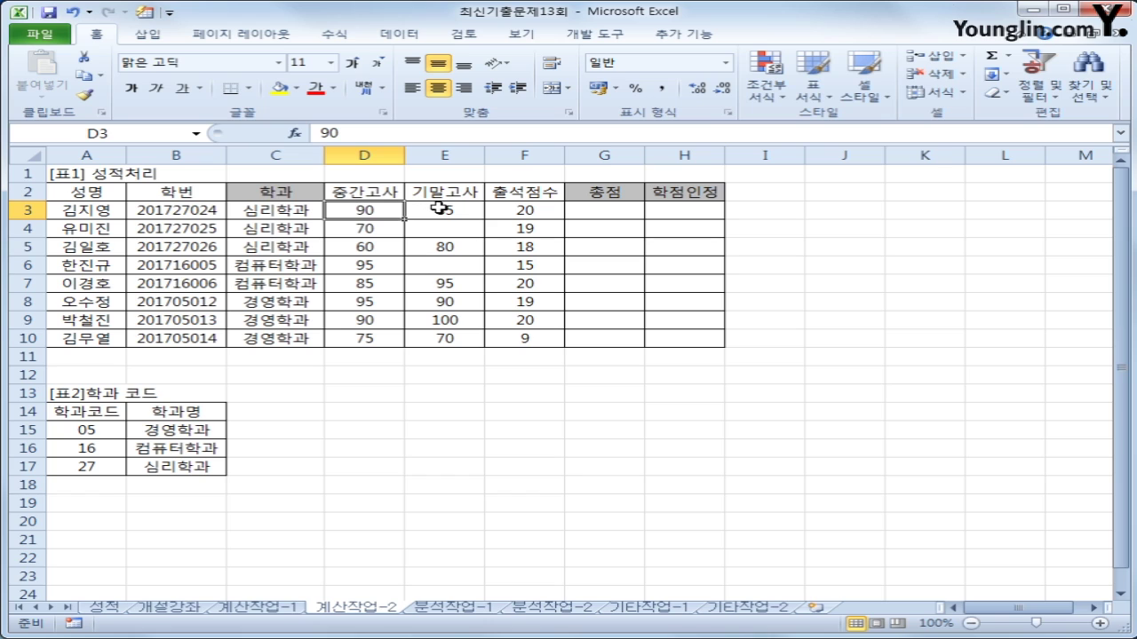
left_click(439, 208)
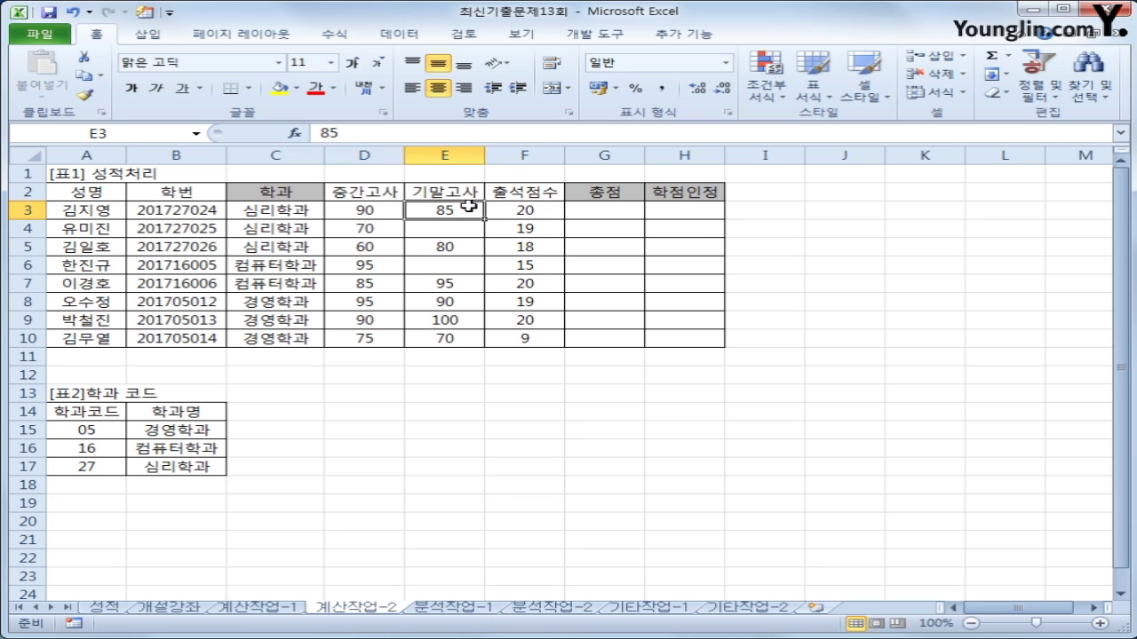
left_click(682, 206)
type("=ㅑㄹ")
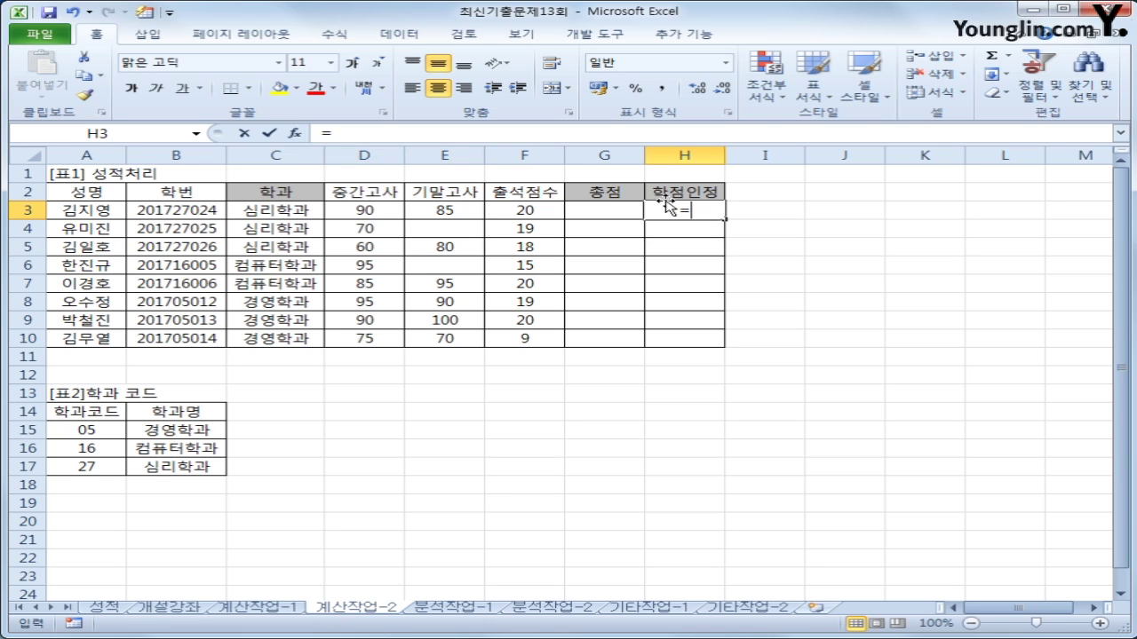
key("BackSpace")
key("BackSpace")
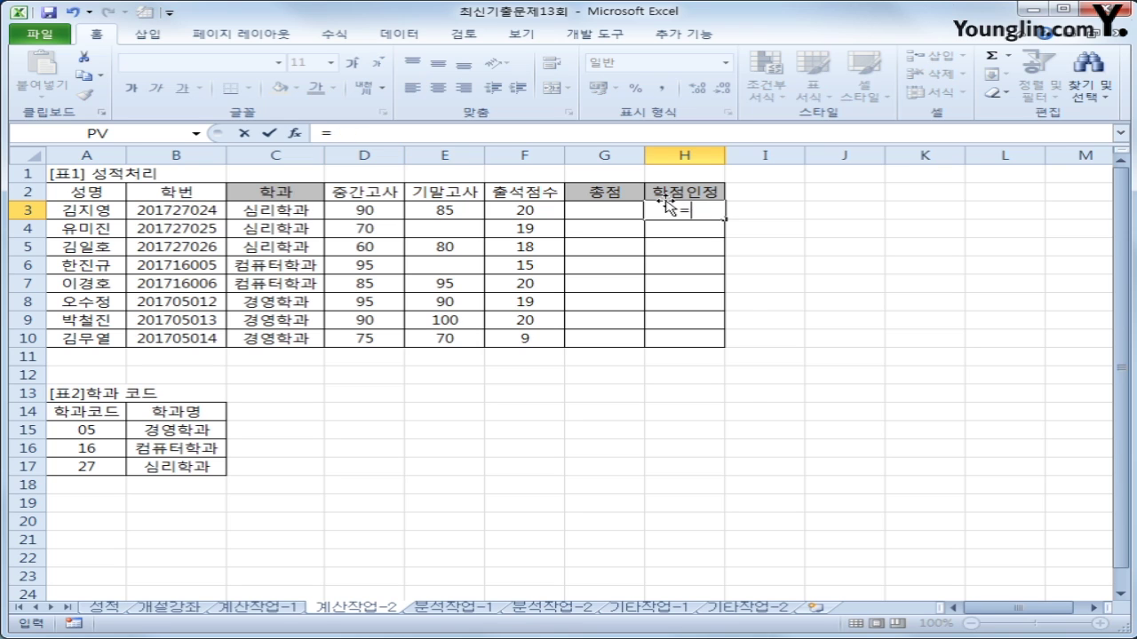
type("if(or(")
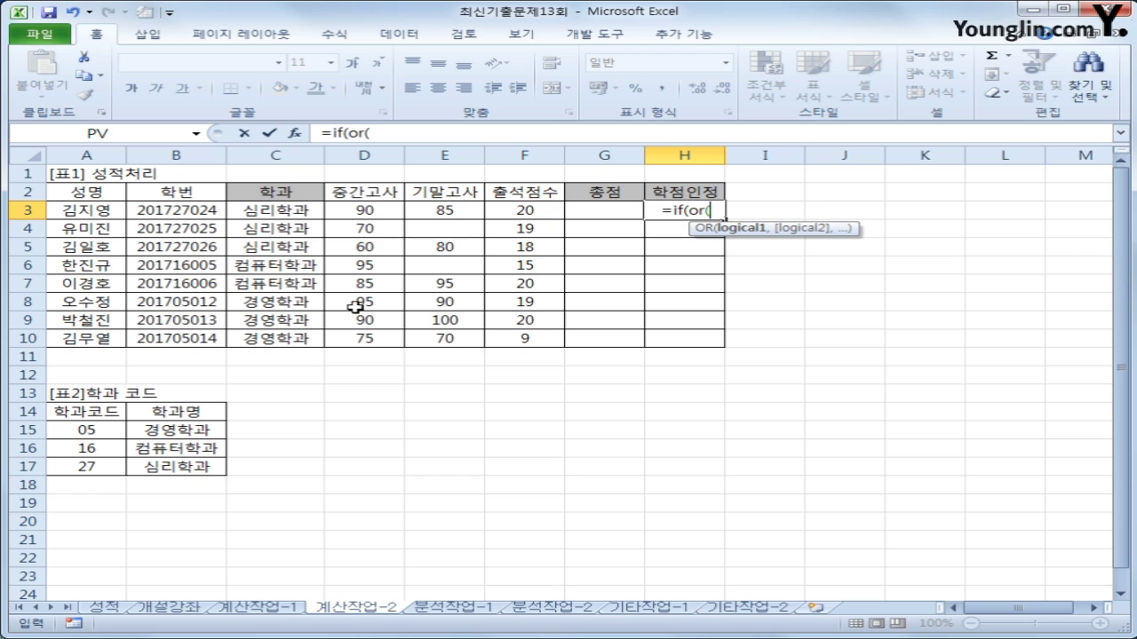
Step: Add ISBLANK(D3) and ISBLANK(E3) as the first two OR conditions of the H3 formula
left_click(369, 212)
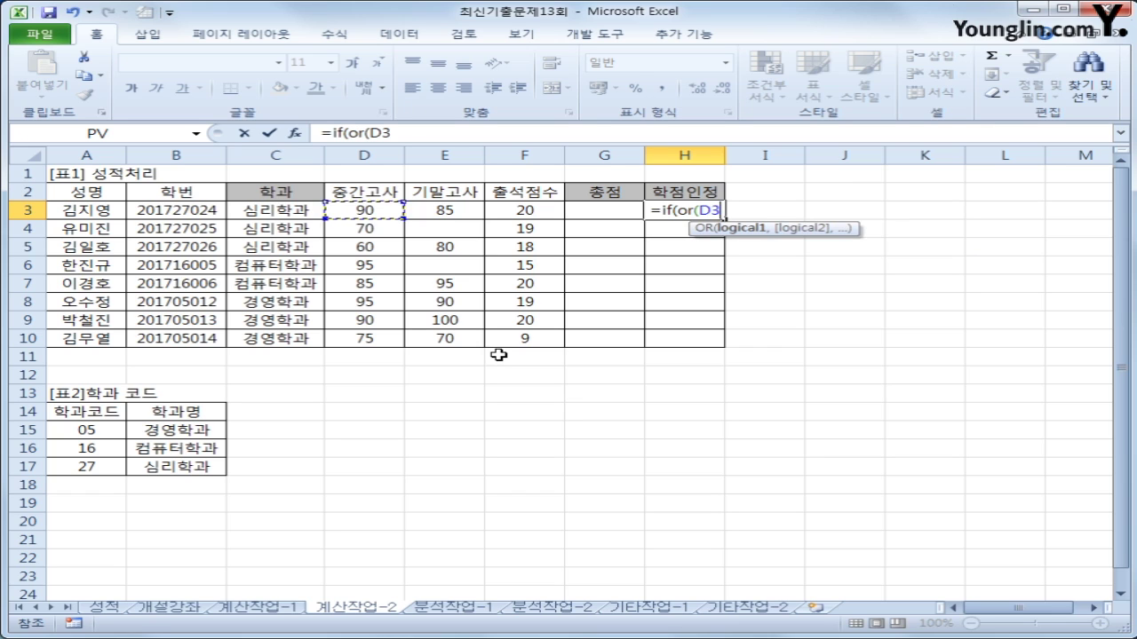
key("BackSpace")
key("BackSpace")
type("is")
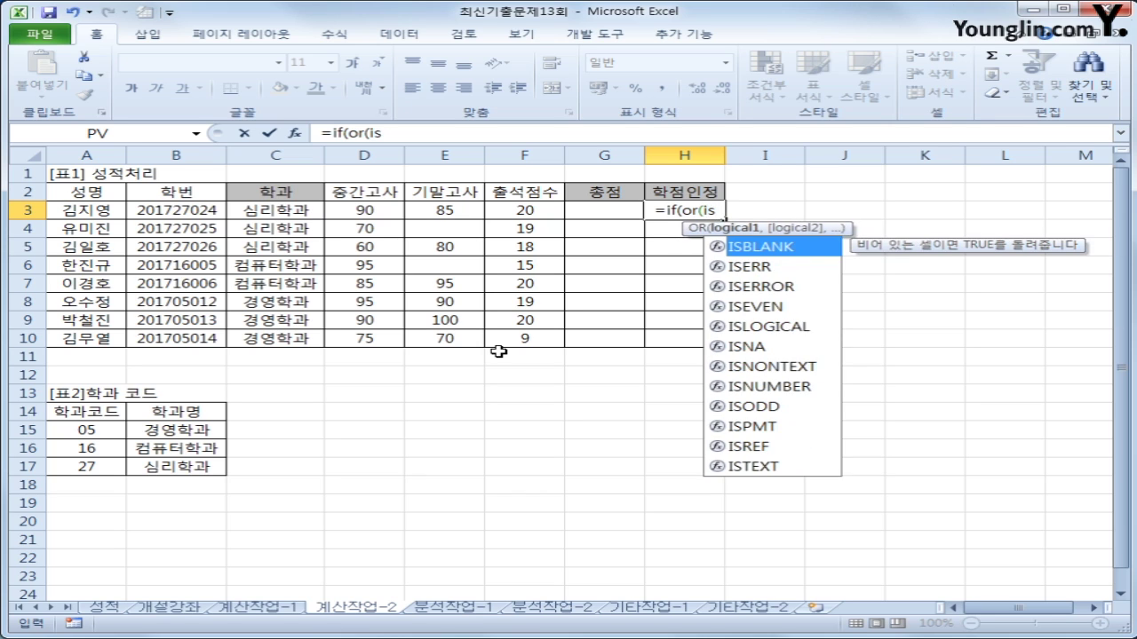
key("Tab")
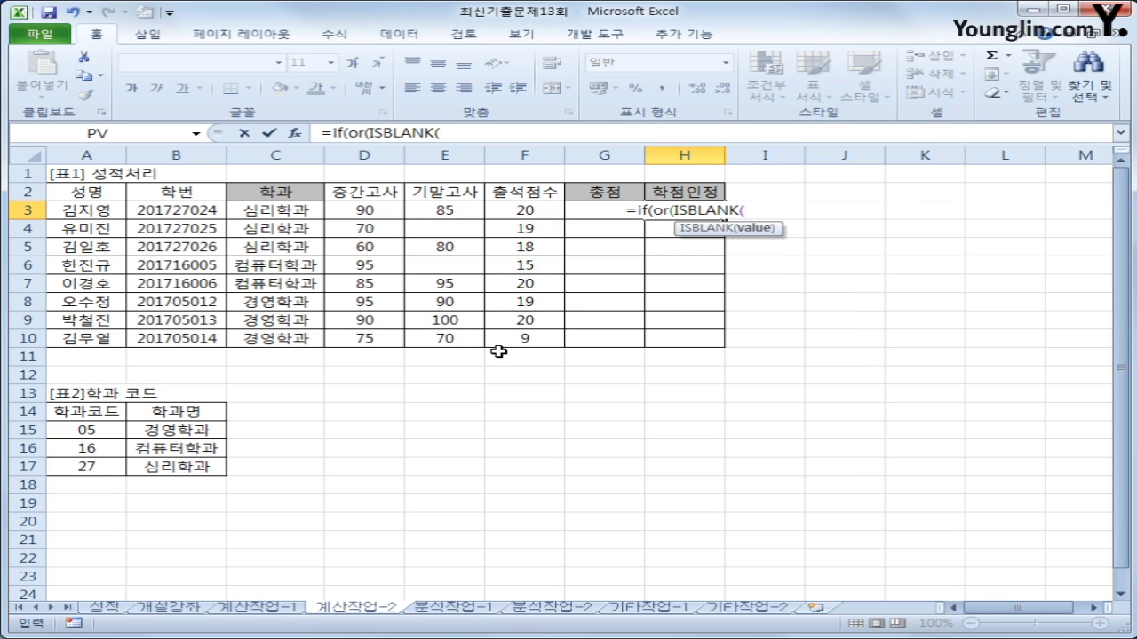
left_click(394, 209)
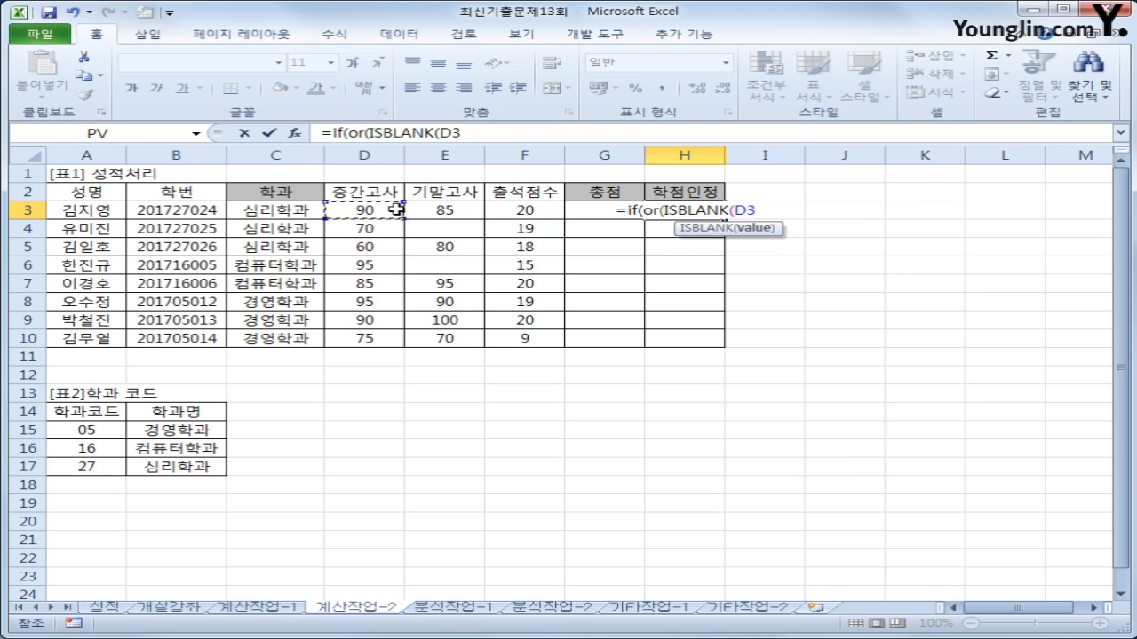
type("),i")
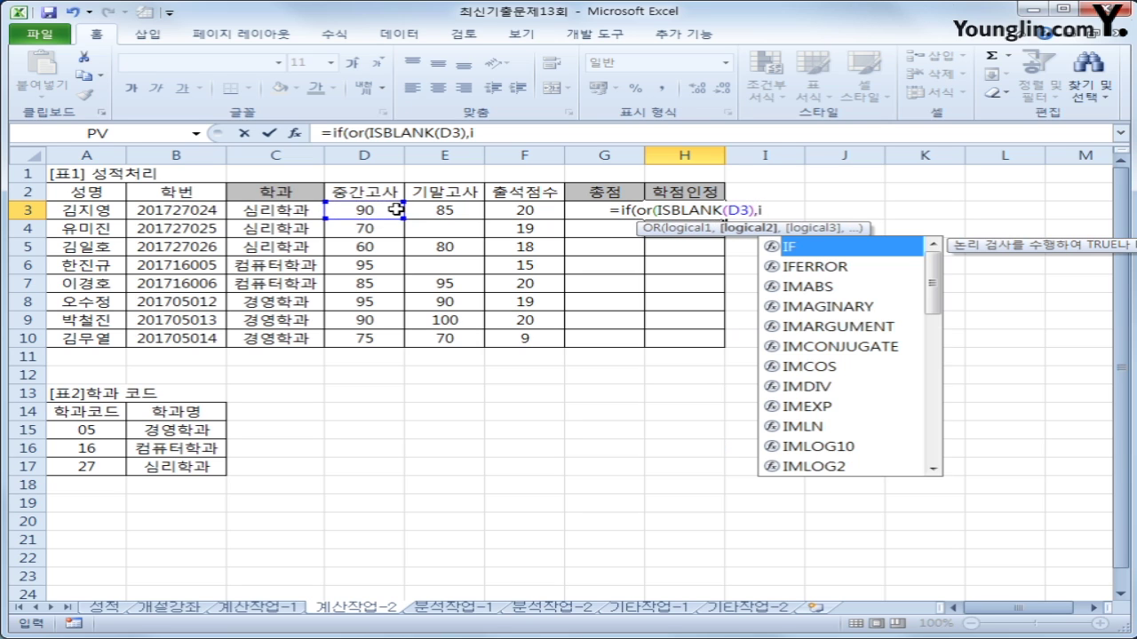
type("s")
key("Tab")
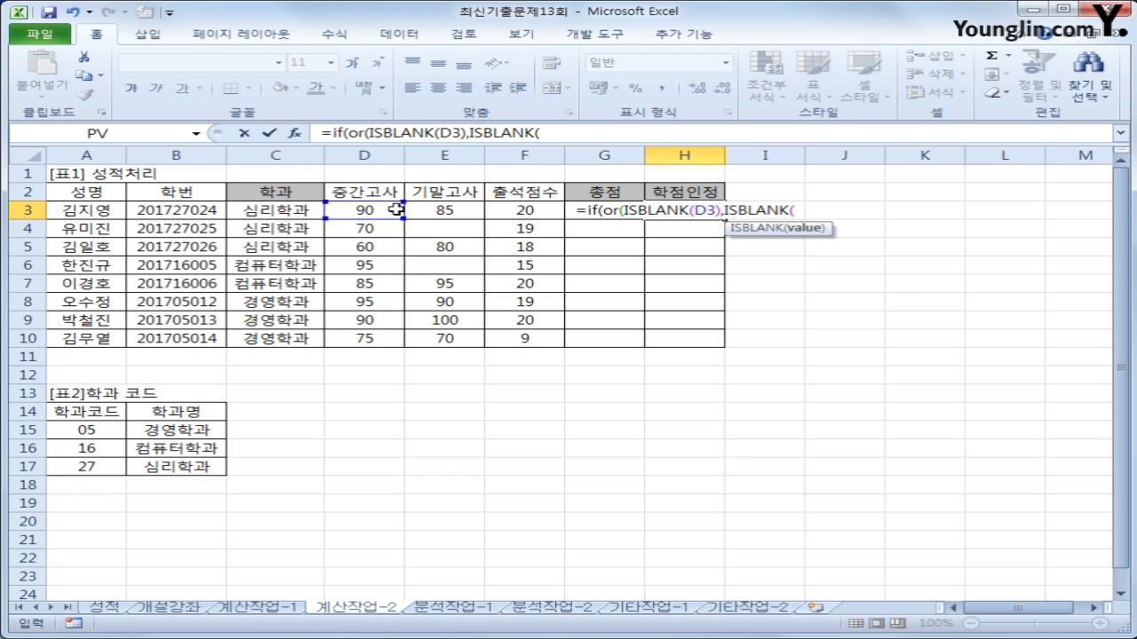
left_click(441, 211)
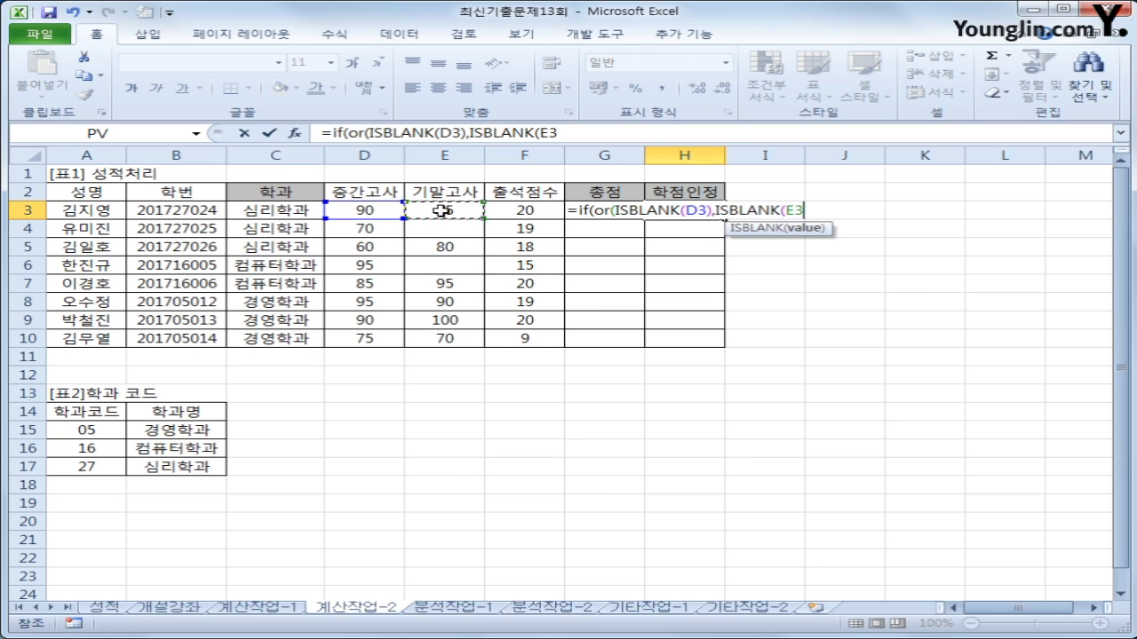
type(")")
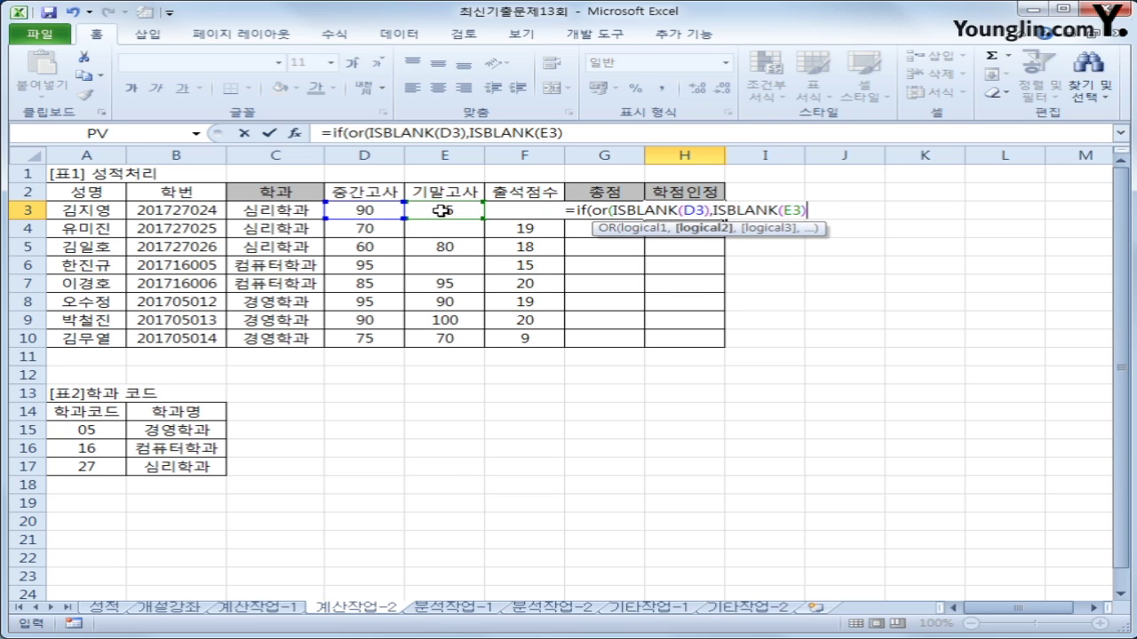
Step: Add F3<10 as the third OR condition in the H3 formula and close the OR function
type(",")
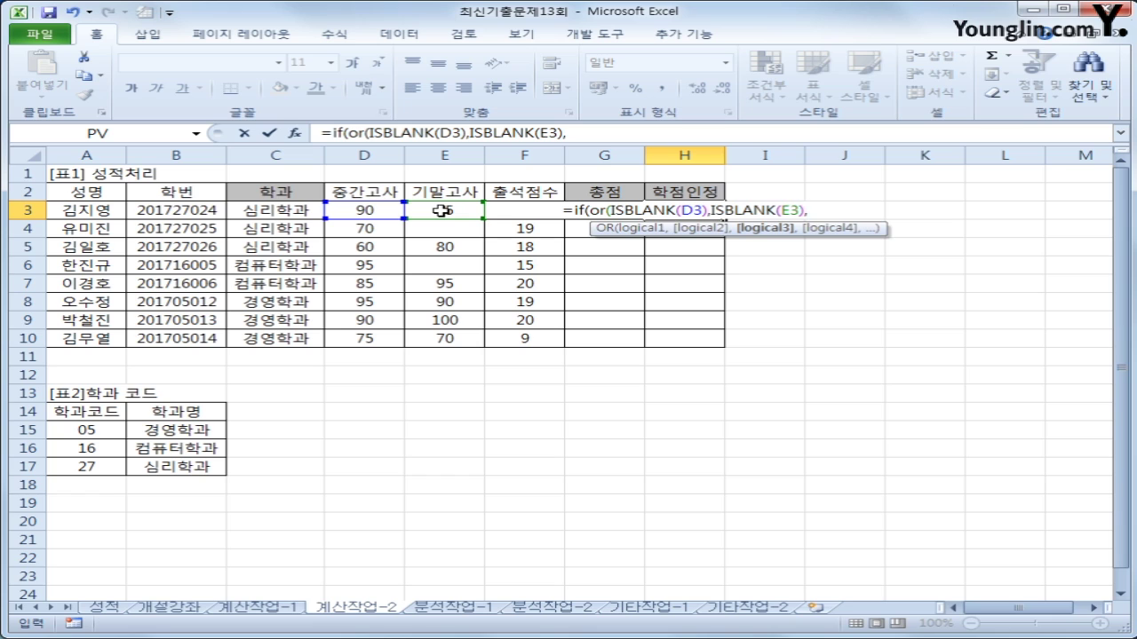
key("Left")
key("Left")
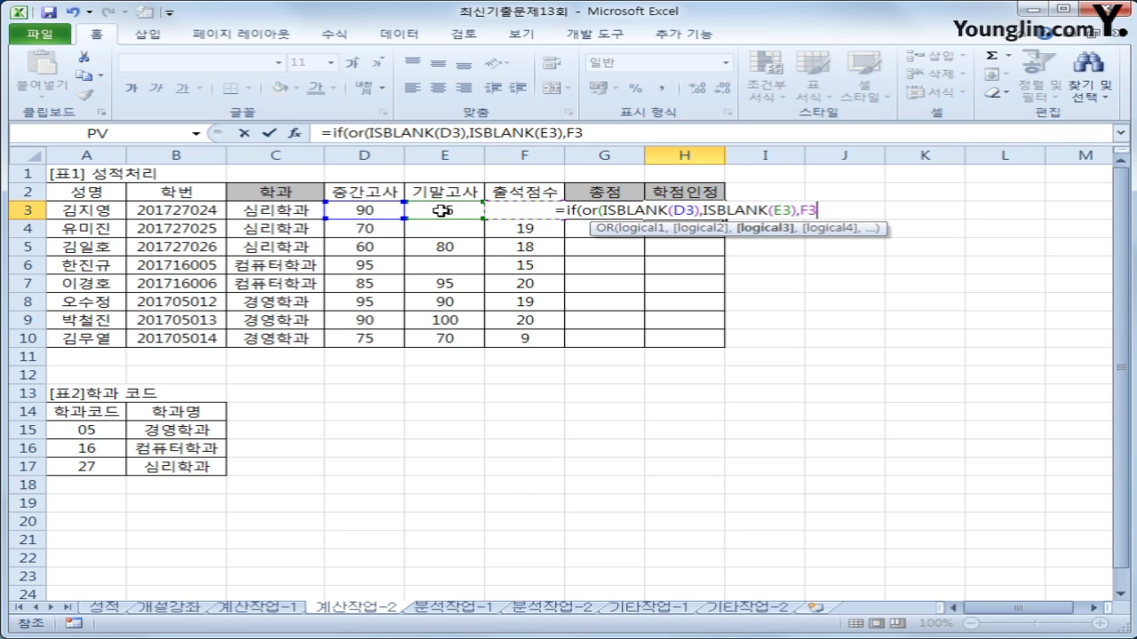
type("<10")
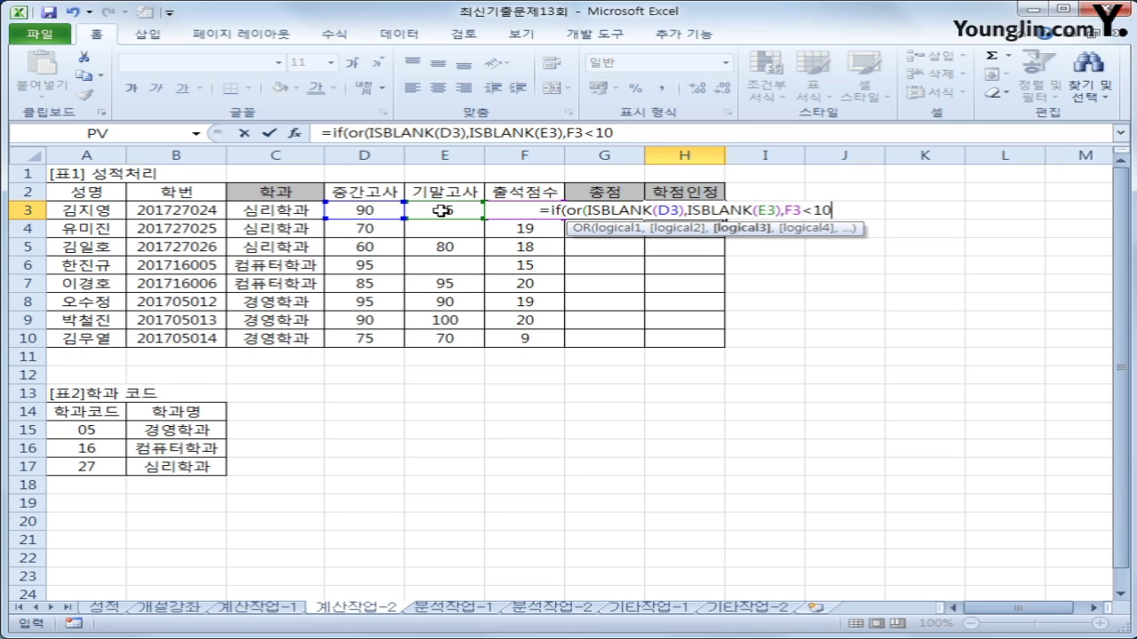
type(")")
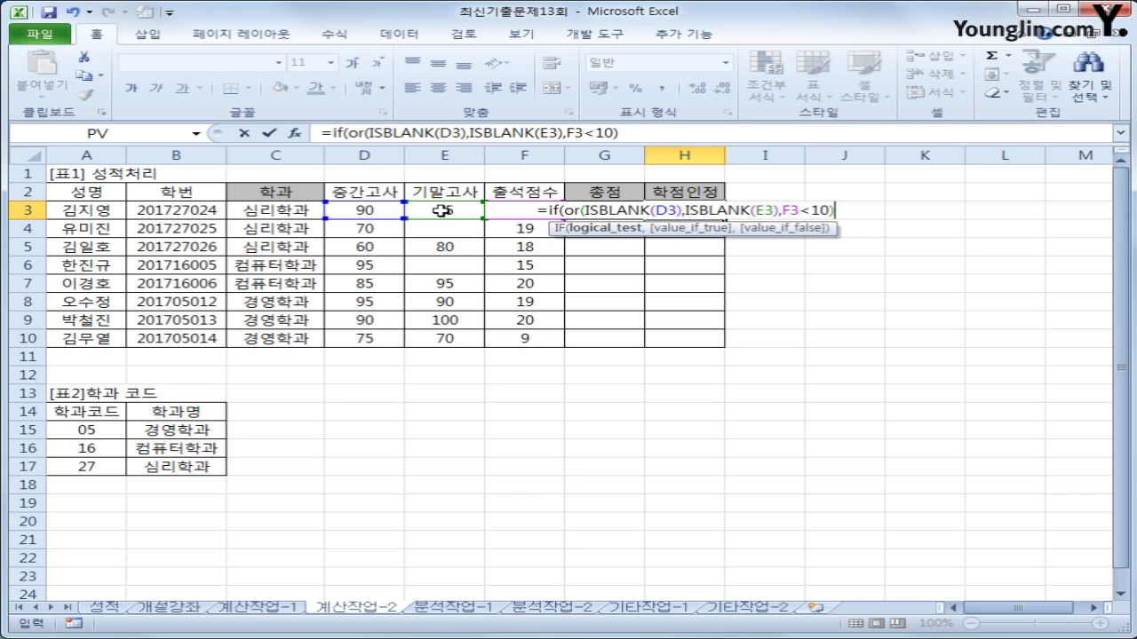
Step: Finish the H3 formula with "FAIL" as the true result and "PASS" as the false result, and enter it
type(",\"")
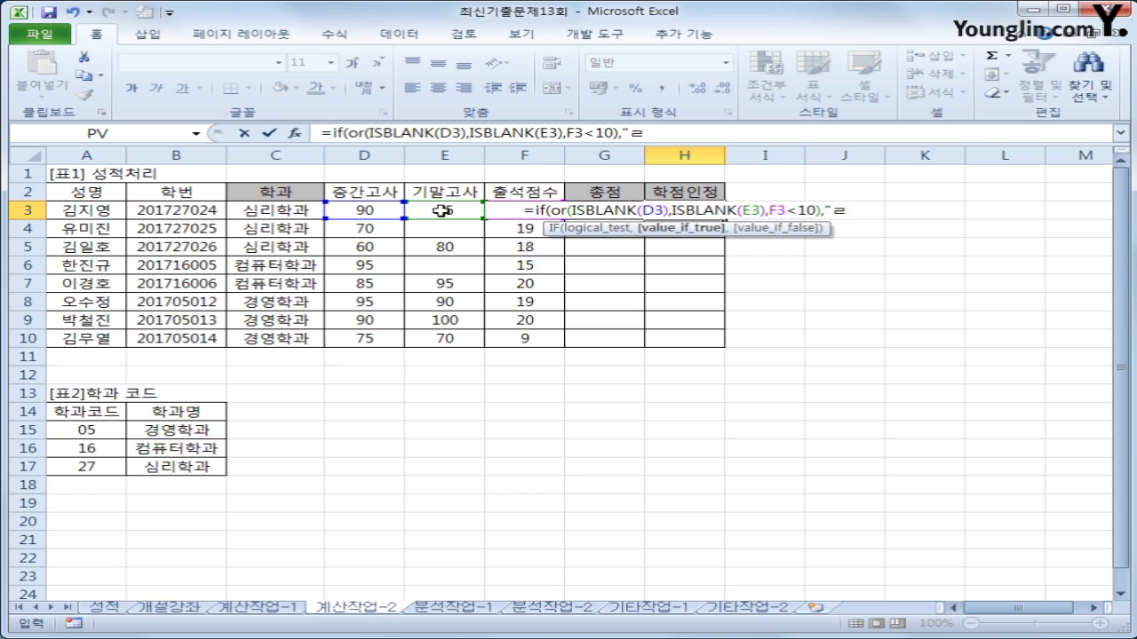
type("FA")
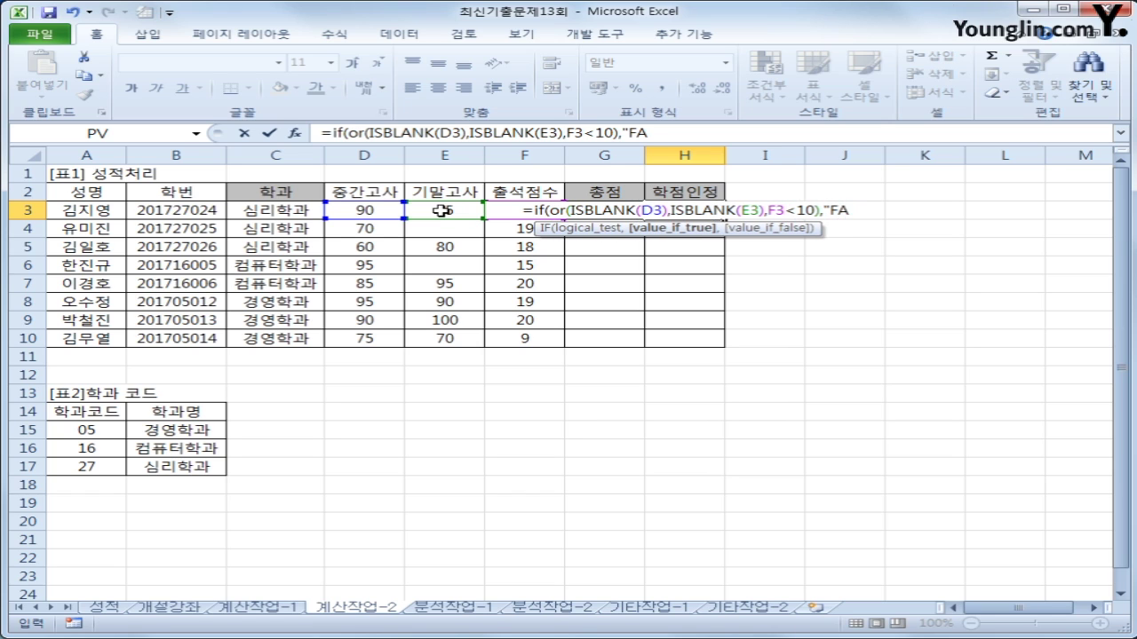
type("IL\"")
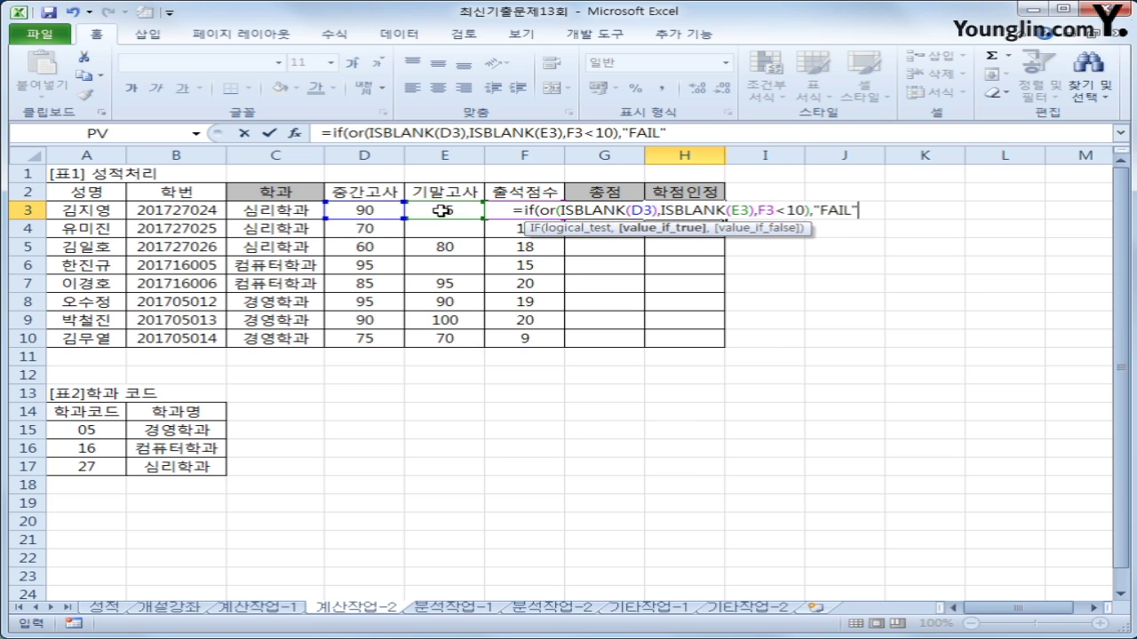
type(",")
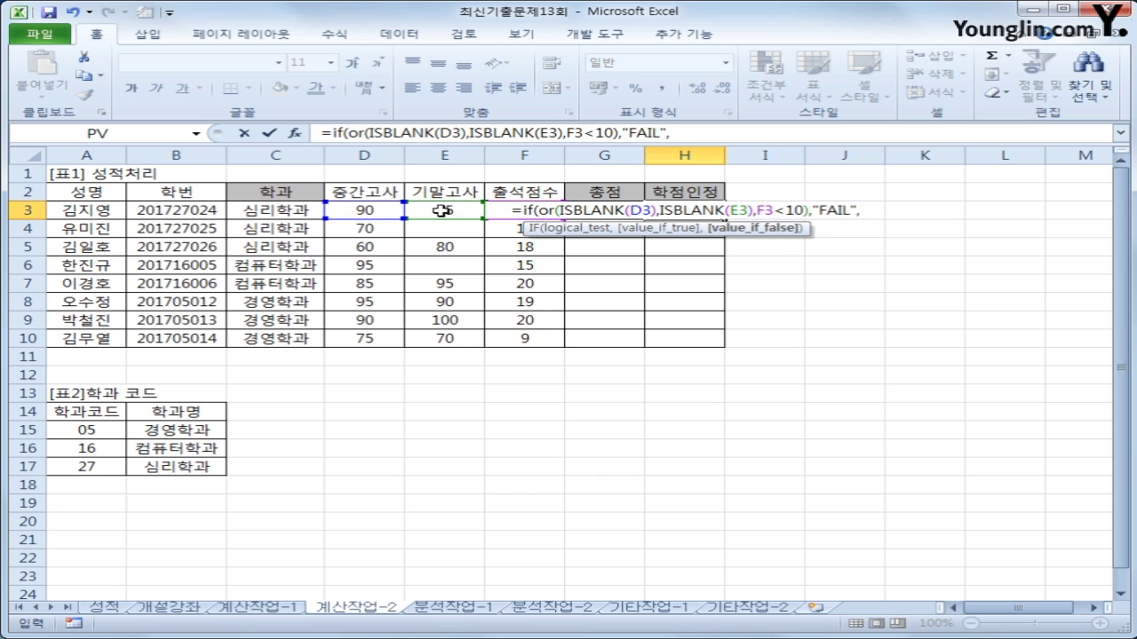
type("\"")
type("P")
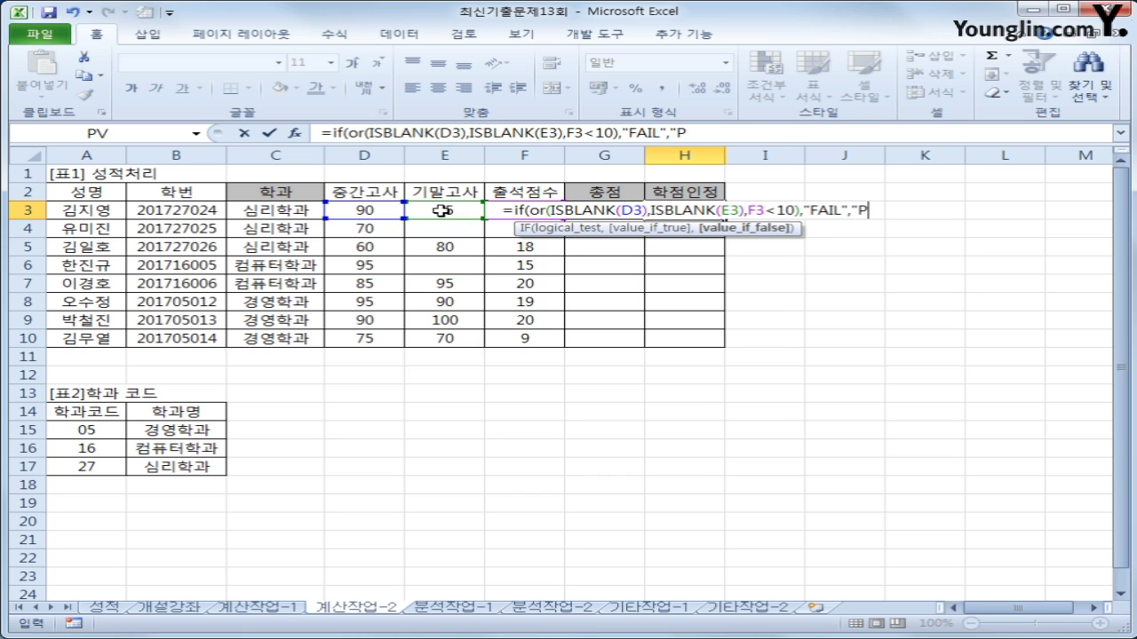
type("ASS\"")
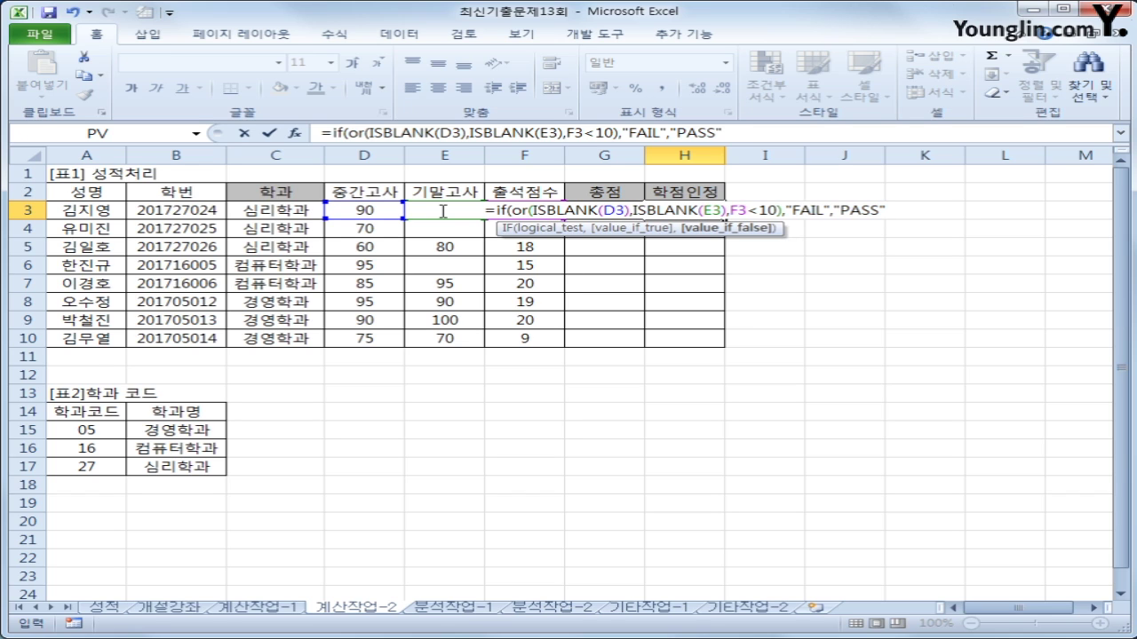
type(")")
key("Return")
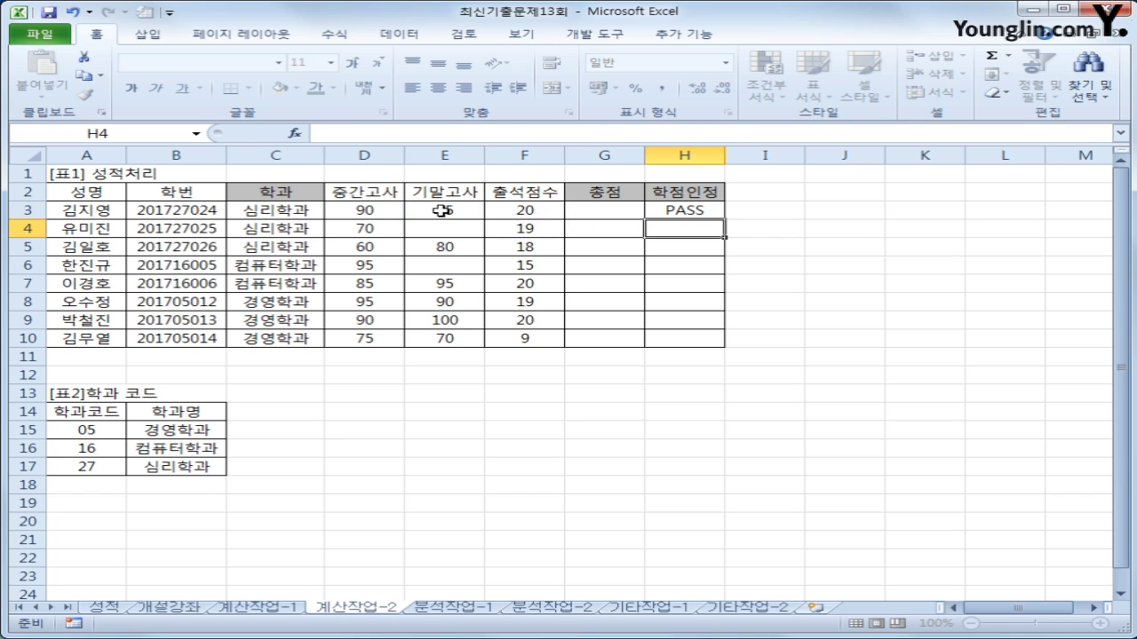
Step: Fill the 학점인정 formula from H3 down to H10
key("Up")
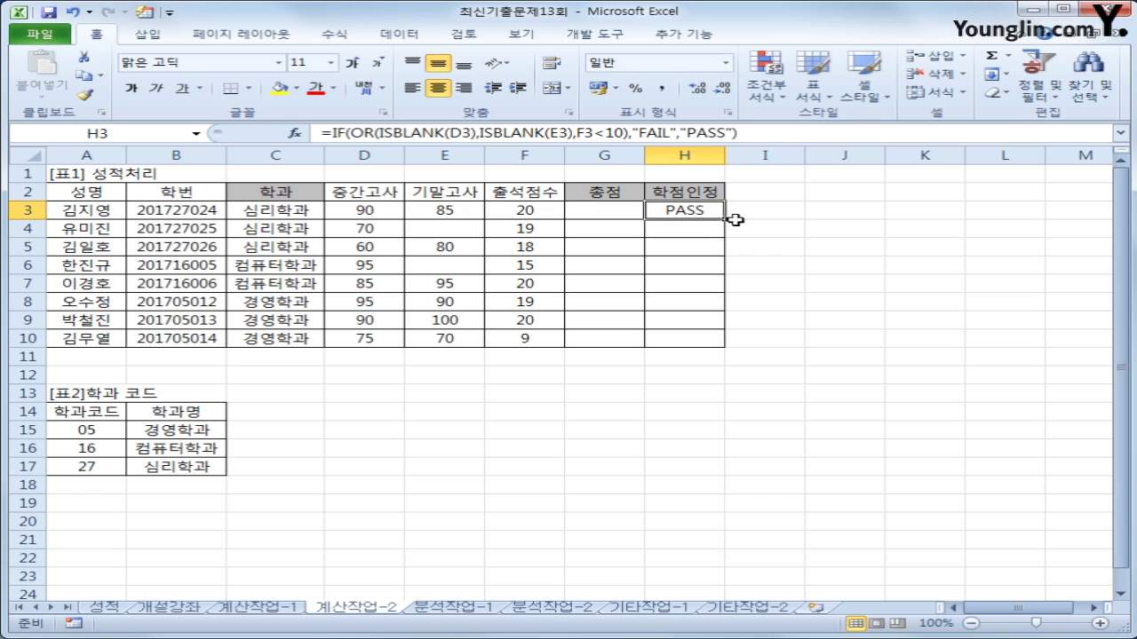
left_click_drag(726, 217, 699, 347)
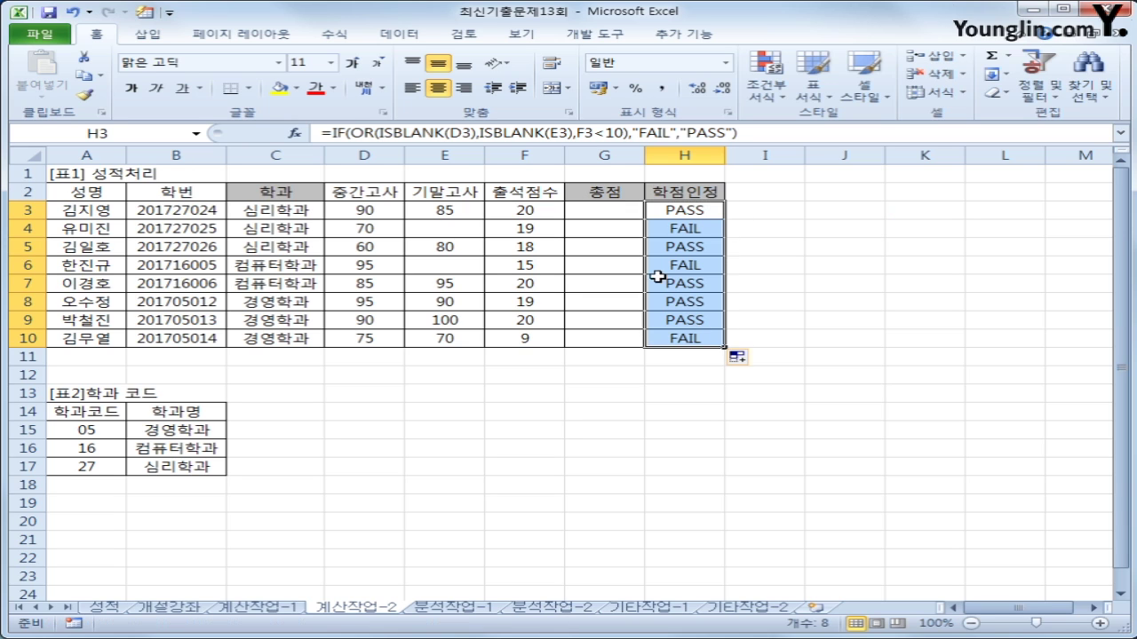
left_click(691, 210)
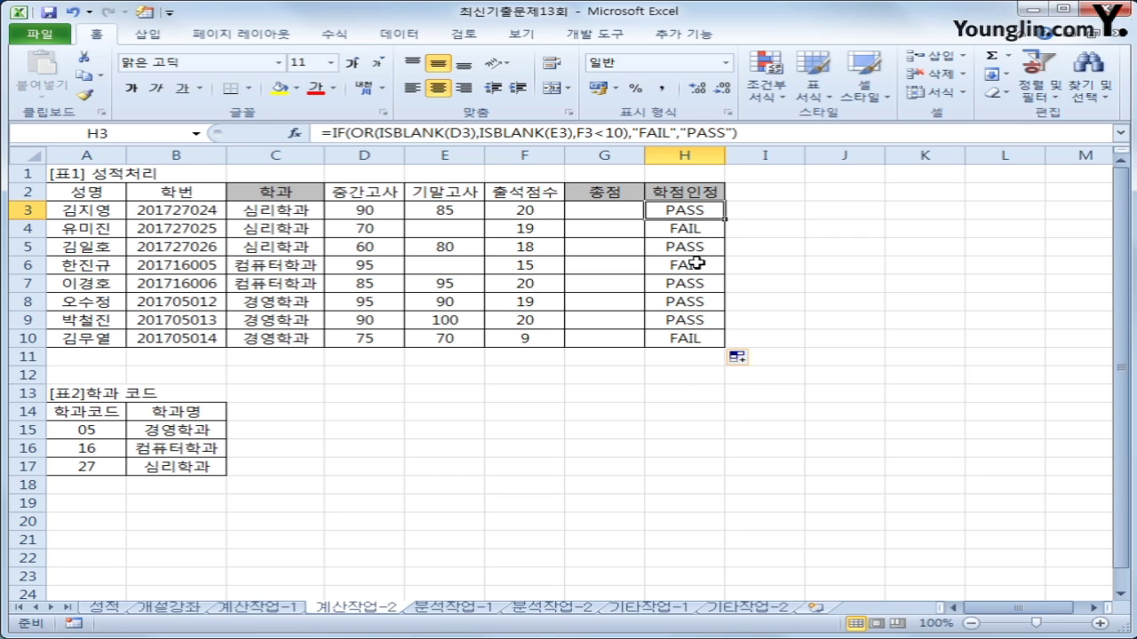
Step: With G3 selected, open the Visual Basic editor and insert a new module
left_click(610, 213)
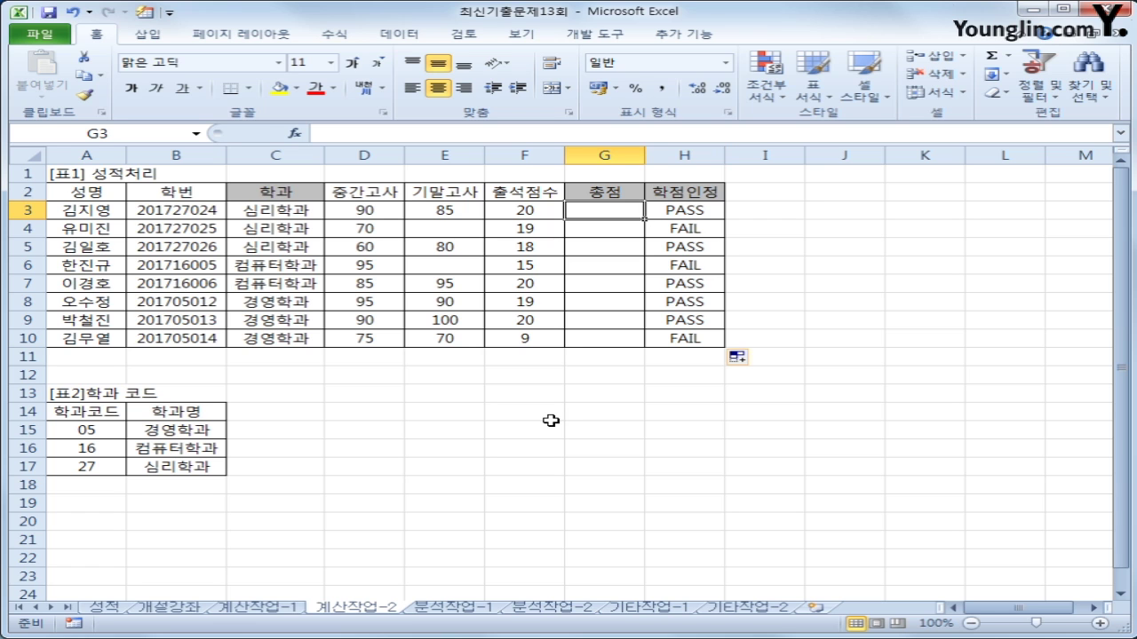
left_click(594, 41)
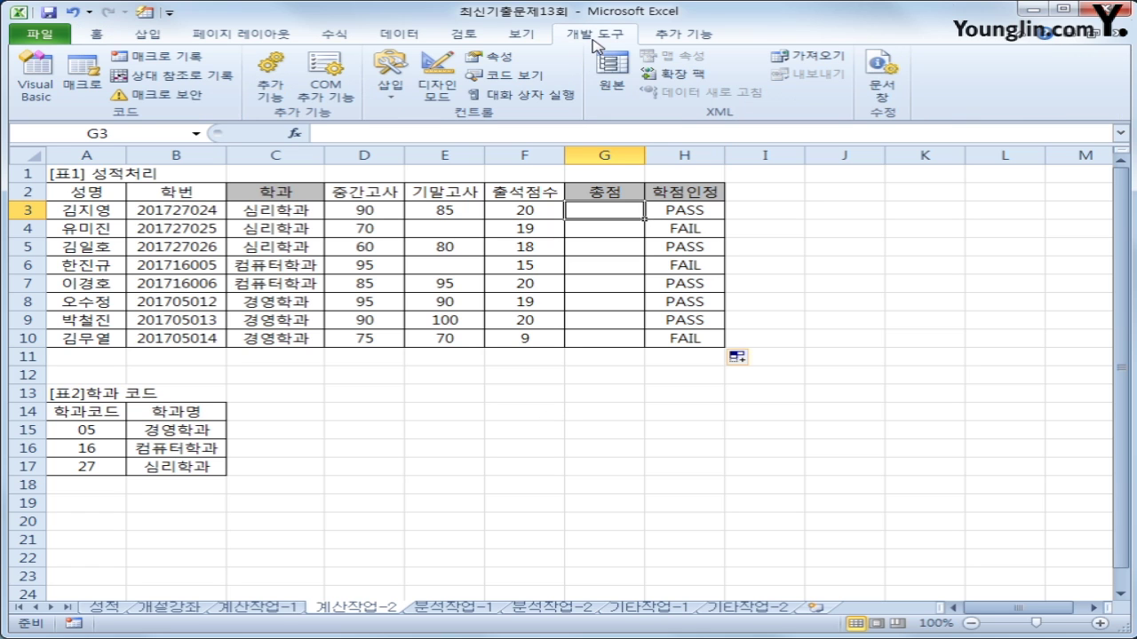
left_click(36, 78)
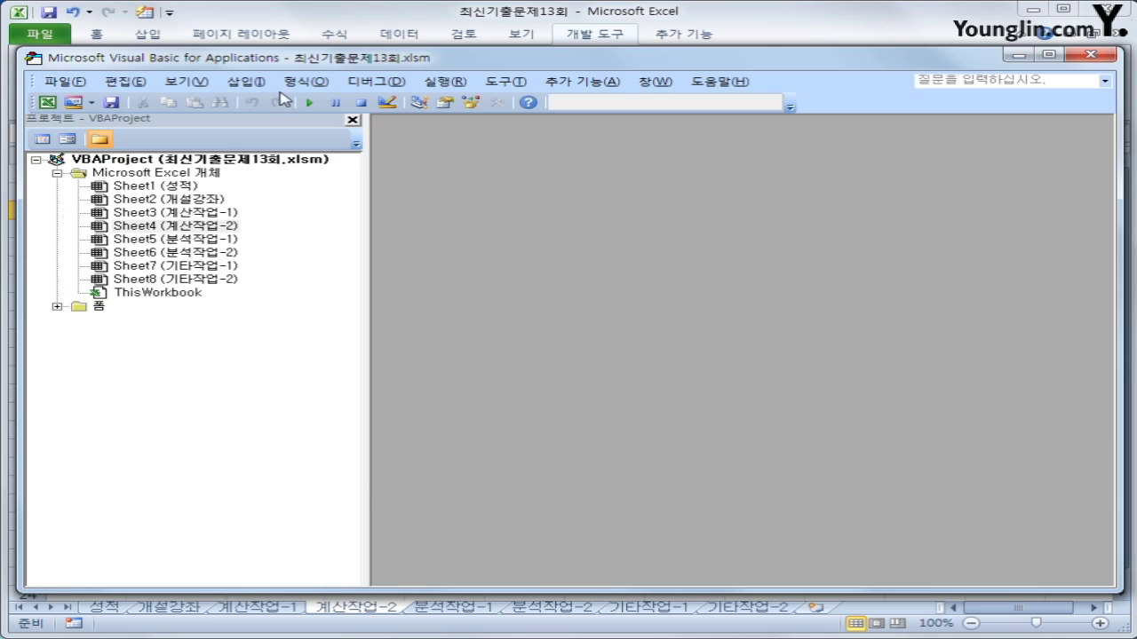
left_click(246, 82)
left_click(293, 142)
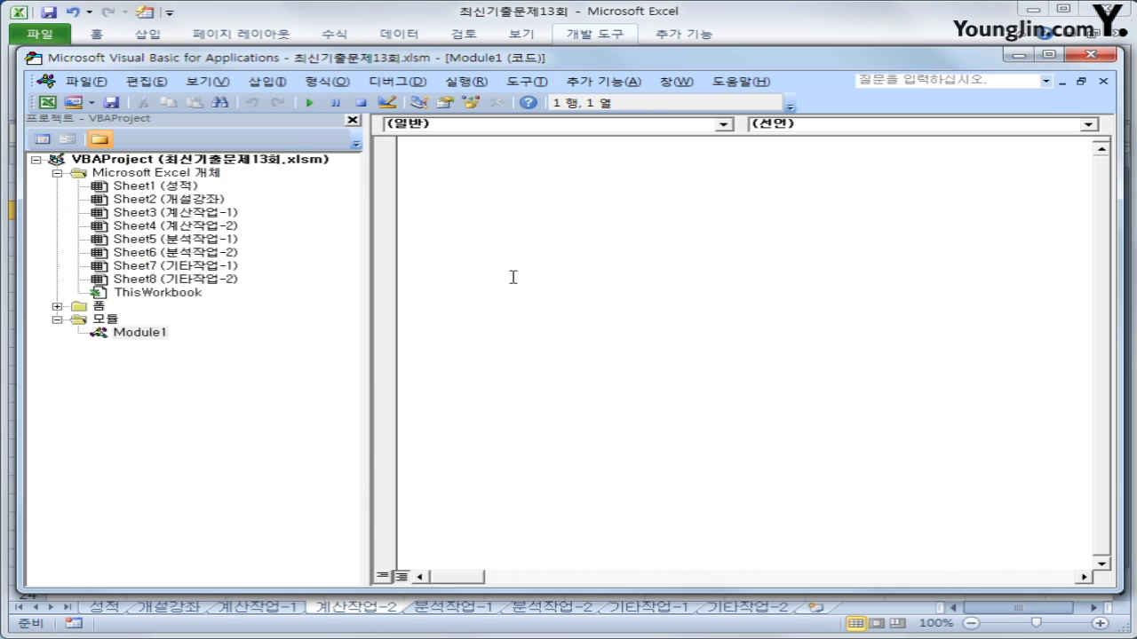
Step: Declare the public function fn총점 with the arguments 중간고사, 기말고사 and 출석점수 in the new module
type("public func")
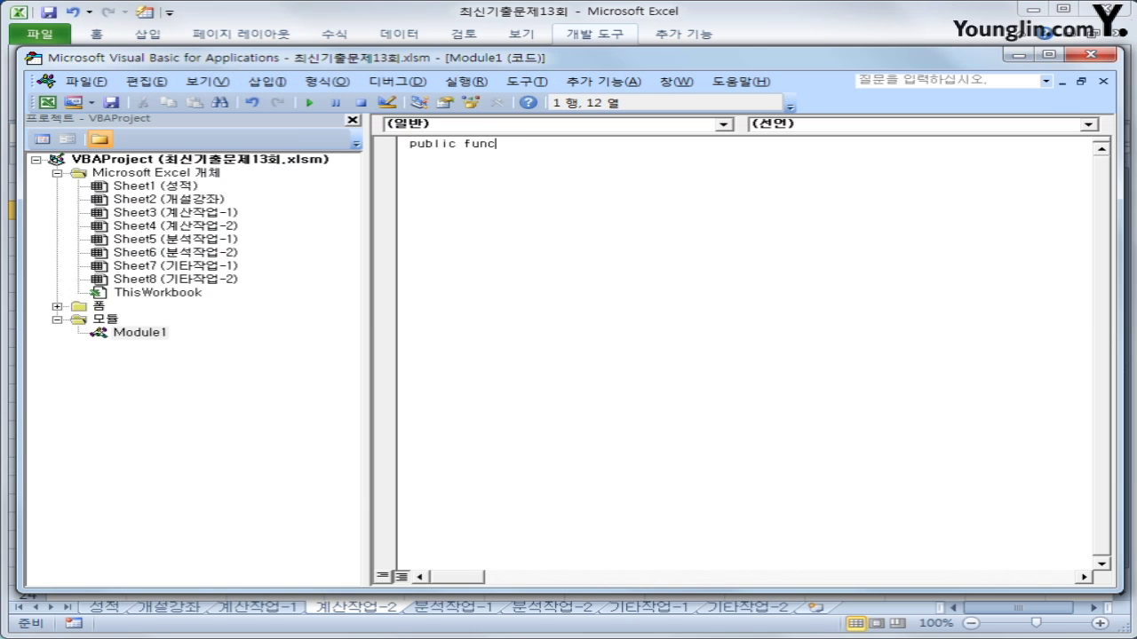
type("tion fn총점(중간고사, 기말")
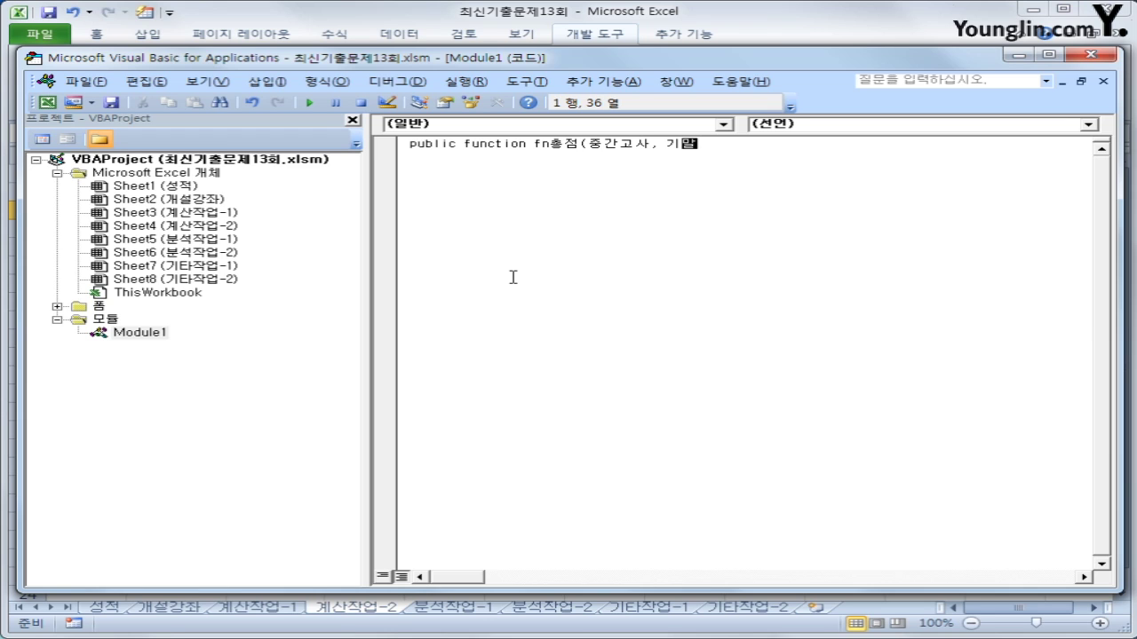
type("고사, ")
type("출석점수)")
key("Return")
key("Return")
key("Tab")
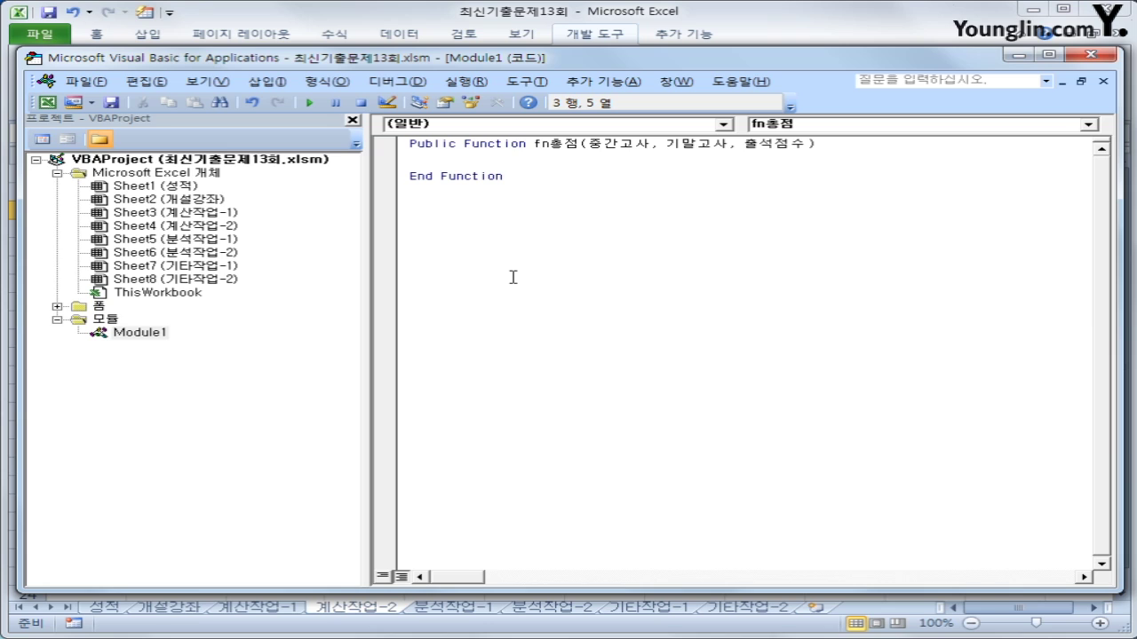
Step: Add an If branch for 출석점수 >= 10 that sets fn총점 = 중간고사 * 0.4 + 기말고사 * 0.4 + 출석점수
type("if 출석점수 ")
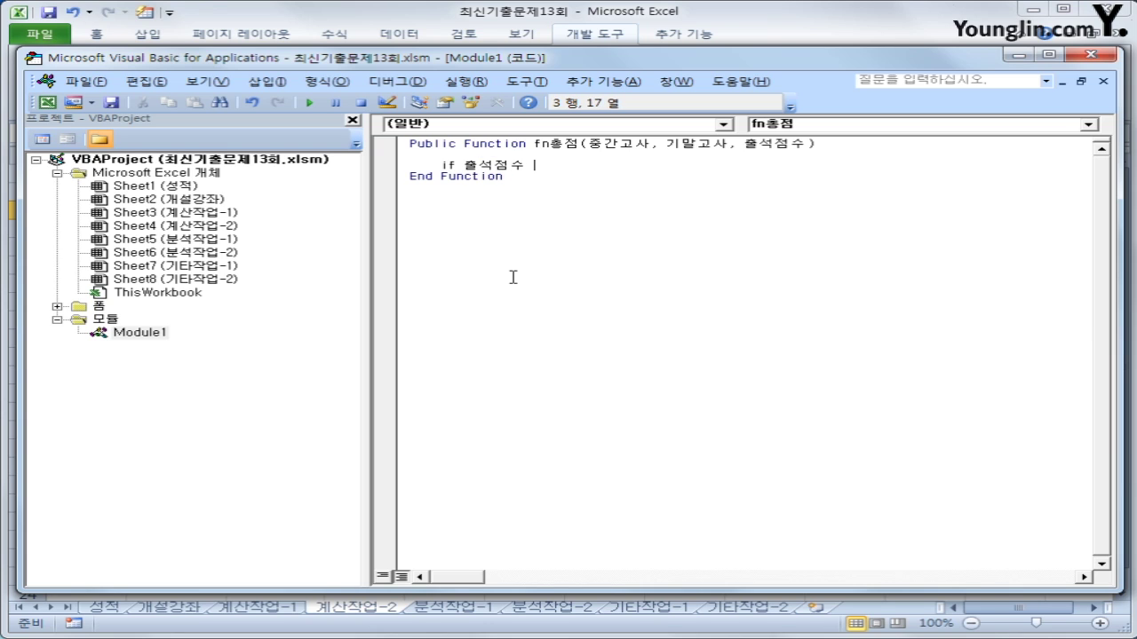
type(">=10 then")
key("Return")
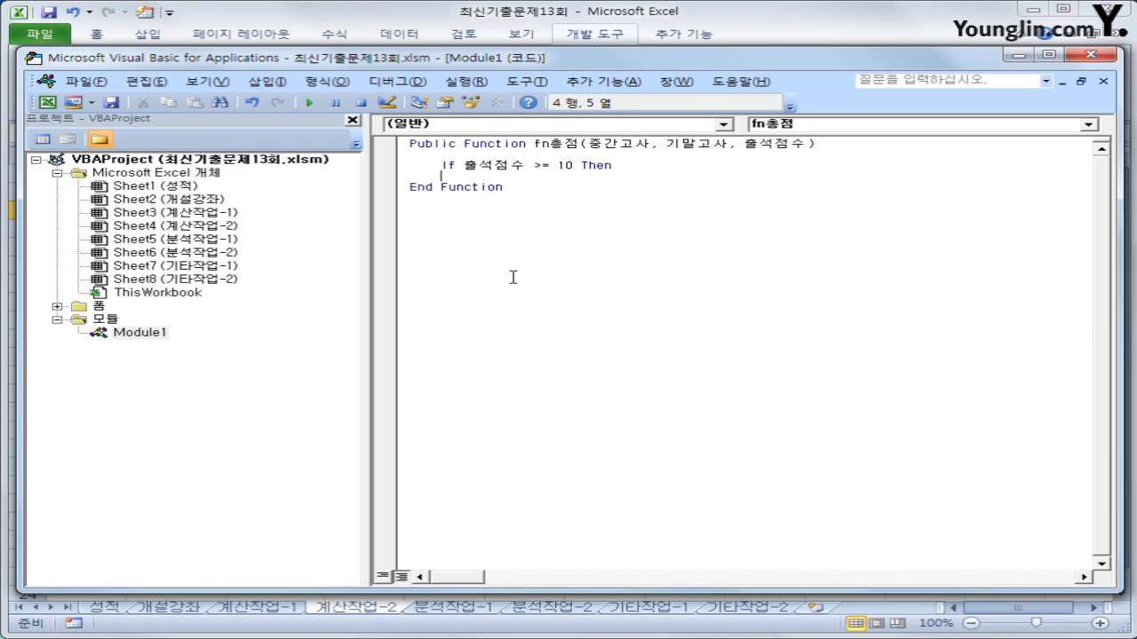
key("Tab")
type("fn총점 = 중간고사 * ")
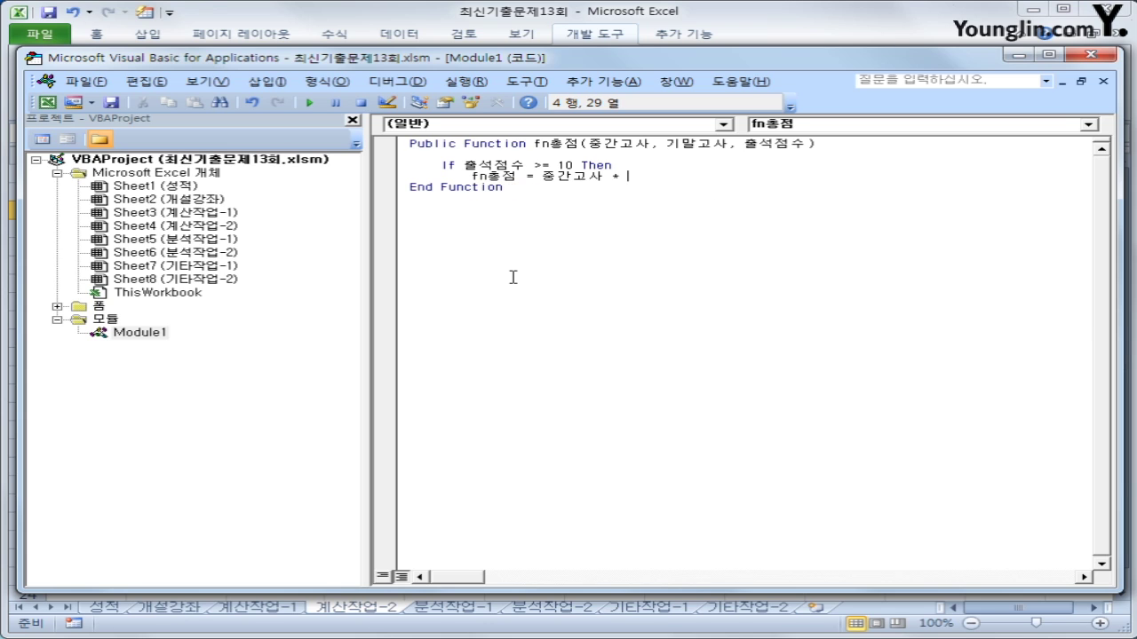
type("0.4 + 기말고사 * 0.4")
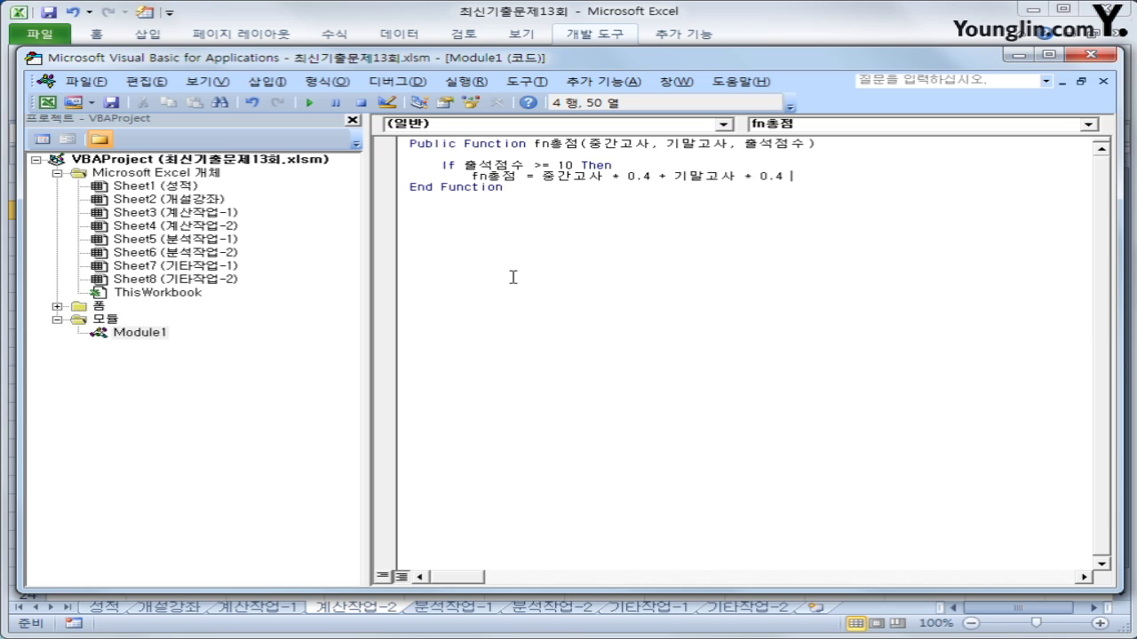
type(" + 출석점수")
key("Return")
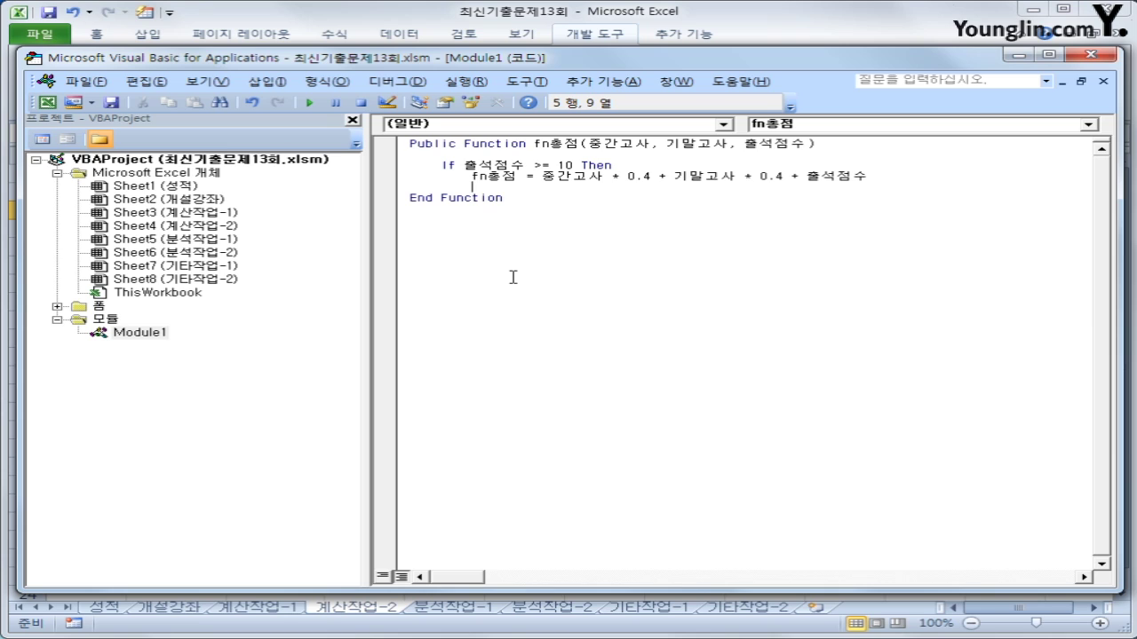
Step: Add an Else branch to the function that sets fn총점 = 0
key("BackSpace")
type("else")
key("Return")
key("Tab")
type("fn")
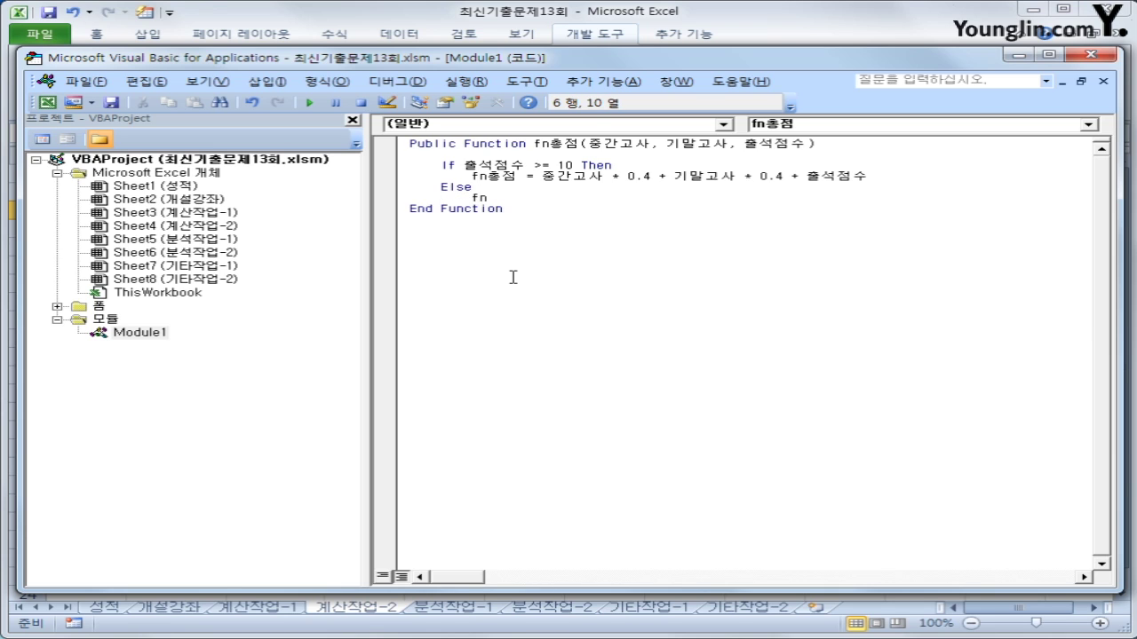
key("BackSpace")
type("총점 =0")
key("Return")
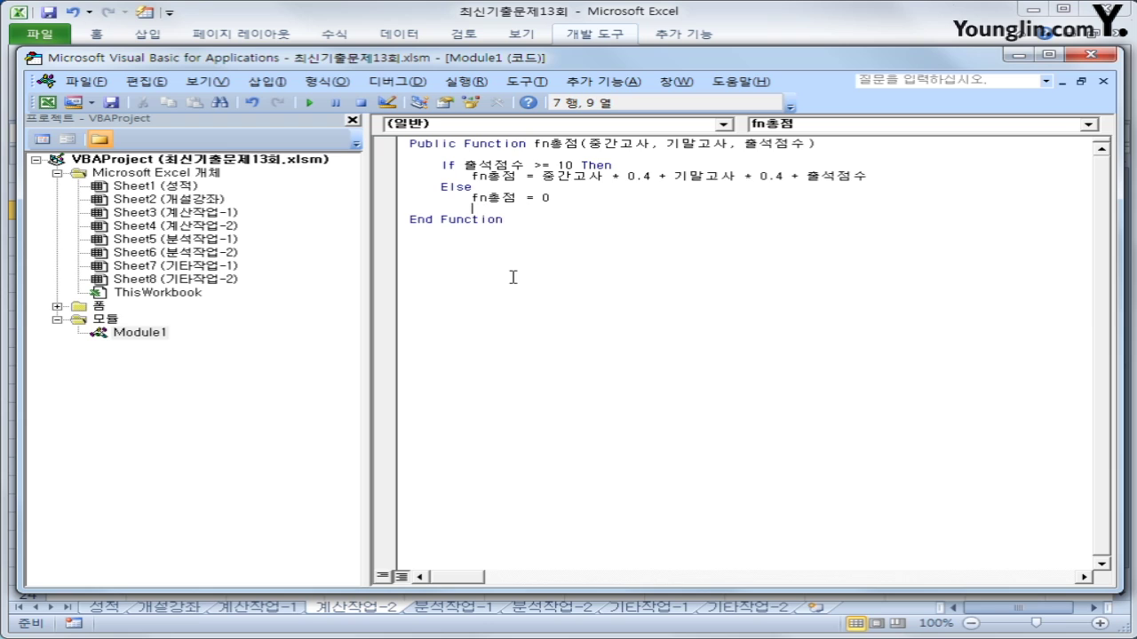
Step: Complete the If block with End If and close the Visual Basic editor to return to the worksheet
type("등")
key("BackSpace")
key("BackSpace")
type("end if")
key("Return")
key("Up")
key("Up")
key("Up")
key("Up")
key("Up")
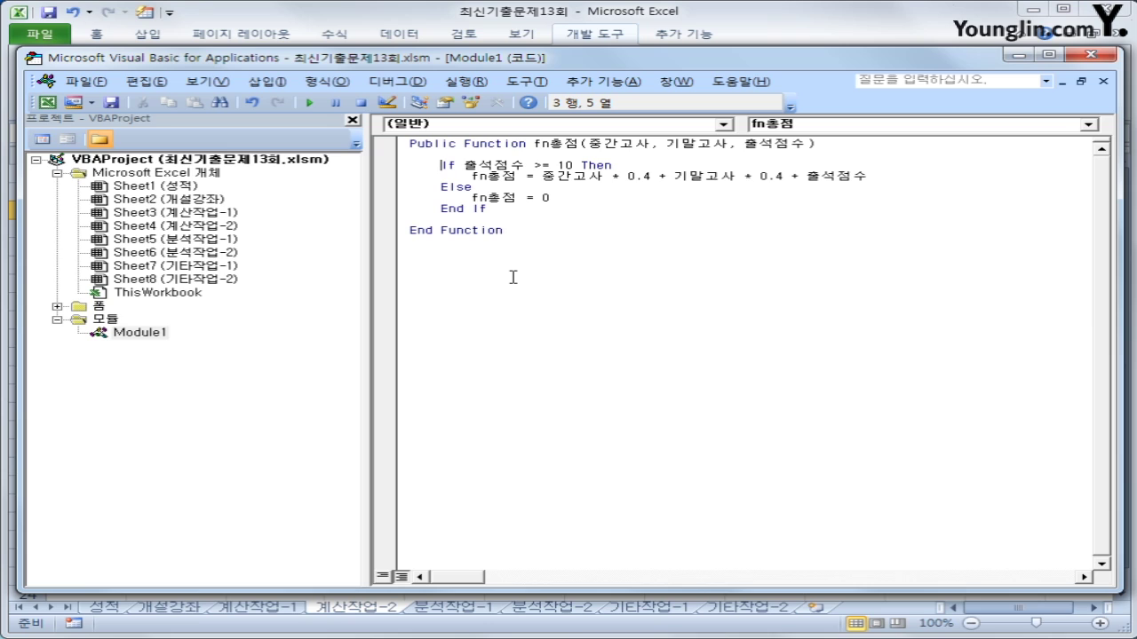
left_click(799, 185)
left_click(902, 180)
left_click(566, 197)
left_click(1088, 57)
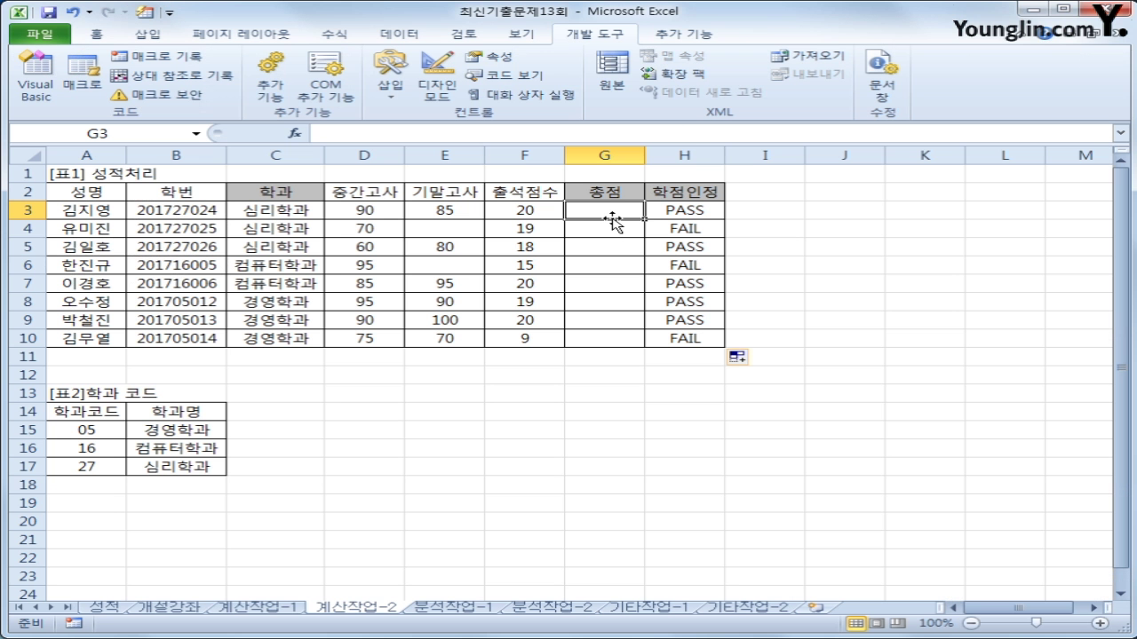
Step: Insert the fn총점 function from the 사용자 정의 category into G3
left_click(297, 136)
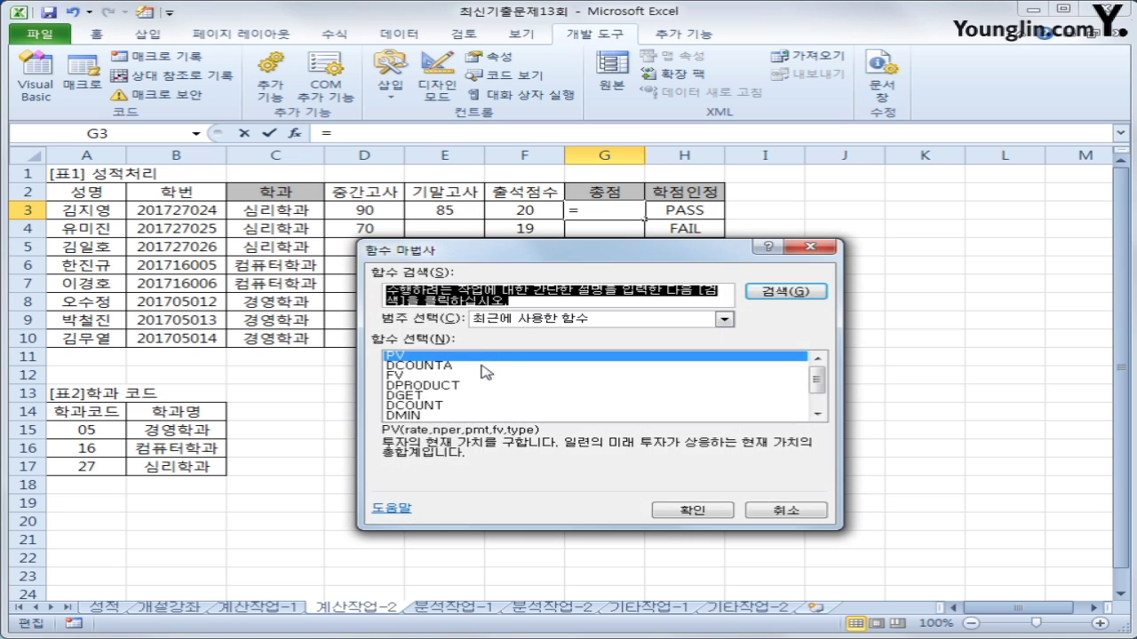
left_click(530, 322)
left_click(531, 441)
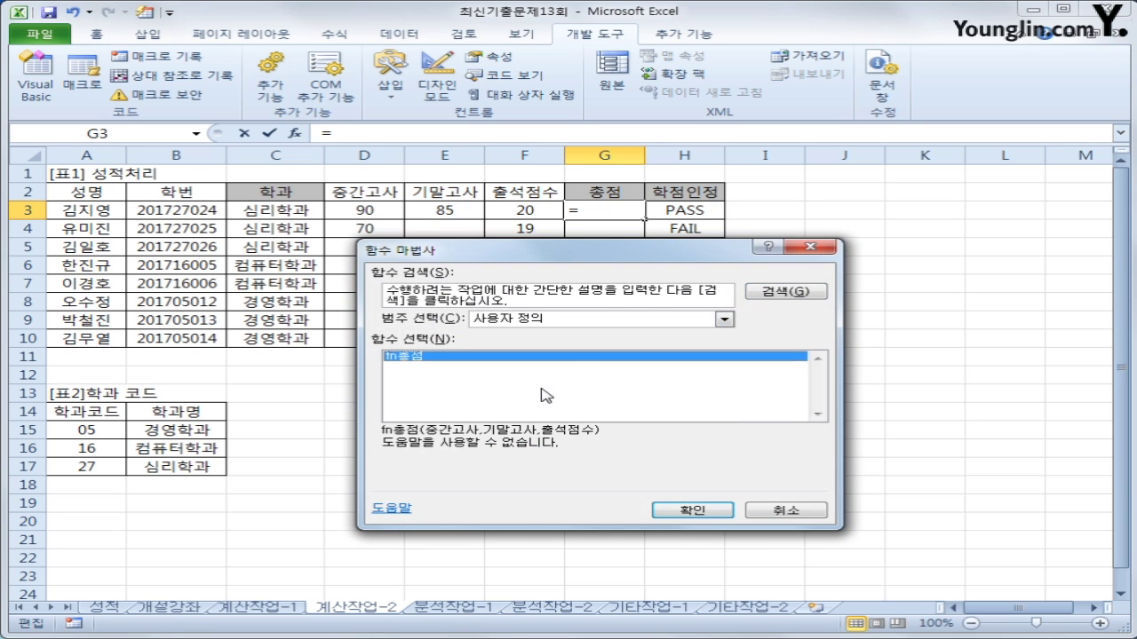
left_click(700, 511)
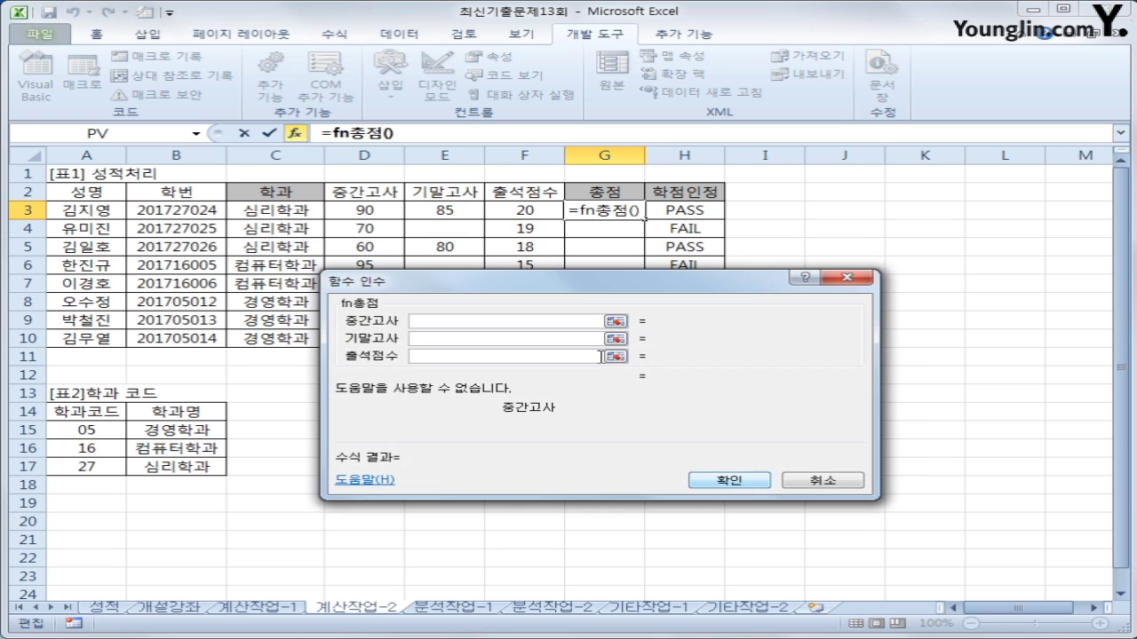
Step: Set the fn총점 arguments to D3, E3 and F3, and fill the G3 formula down to G10
left_click(344, 209)
left_click(450, 339)
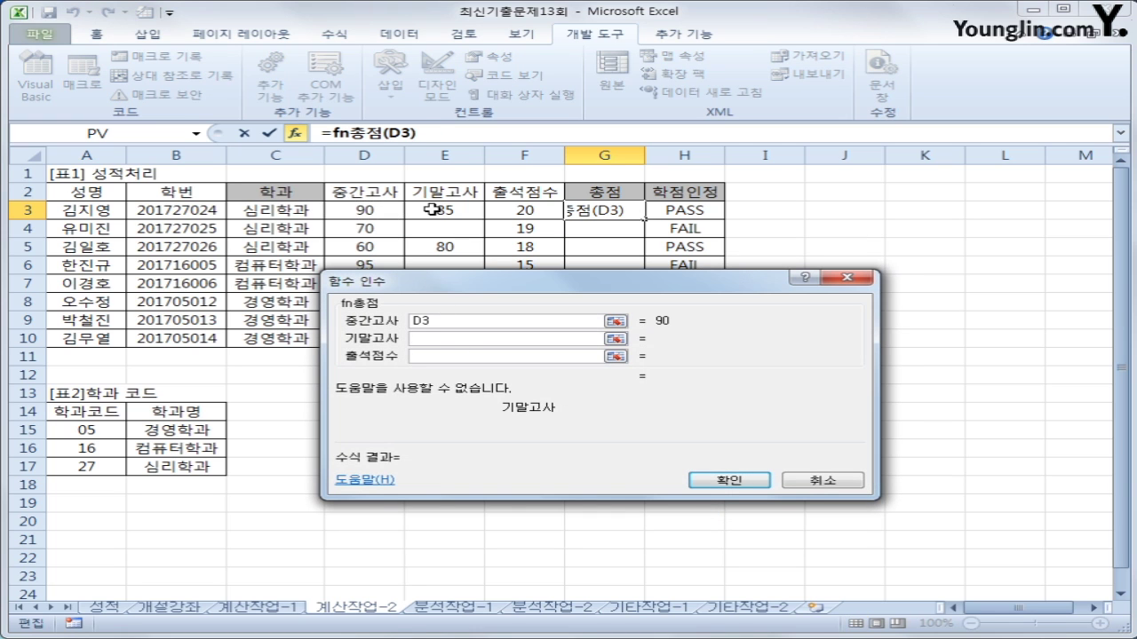
left_click(432, 209)
left_click(438, 356)
left_click(520, 209)
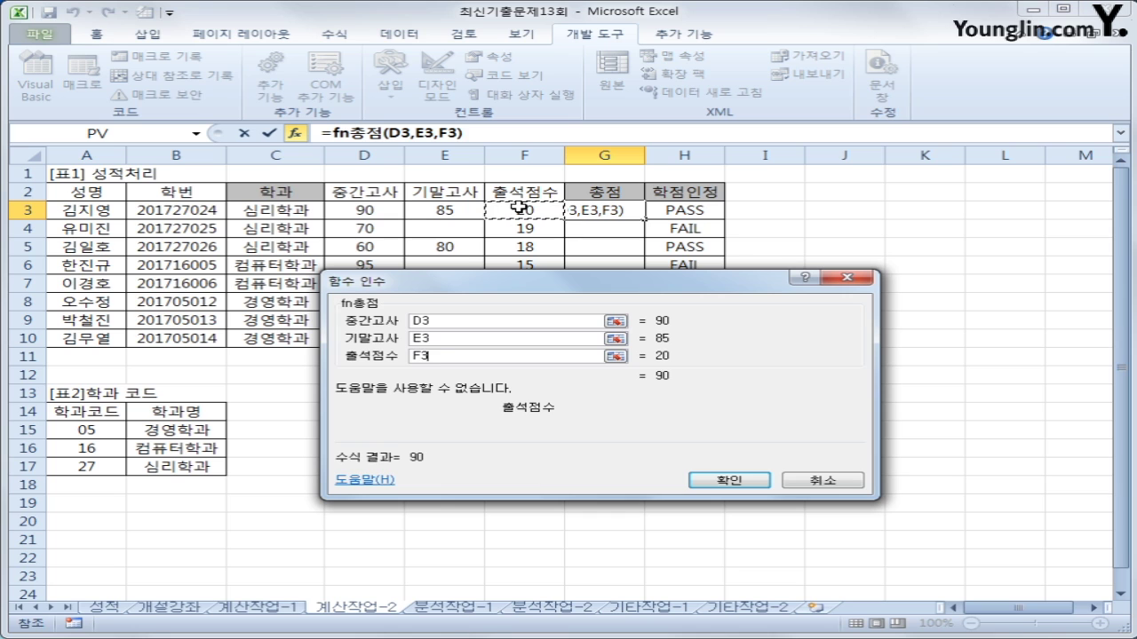
left_click(710, 479)
double_click(645, 223)
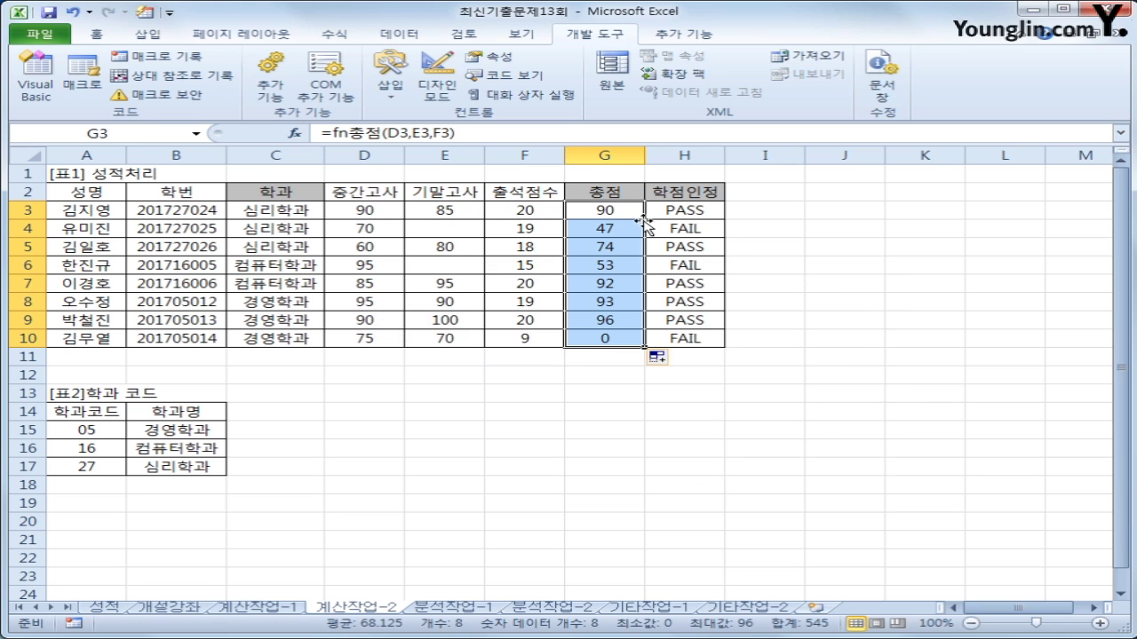
left_click(609, 339)
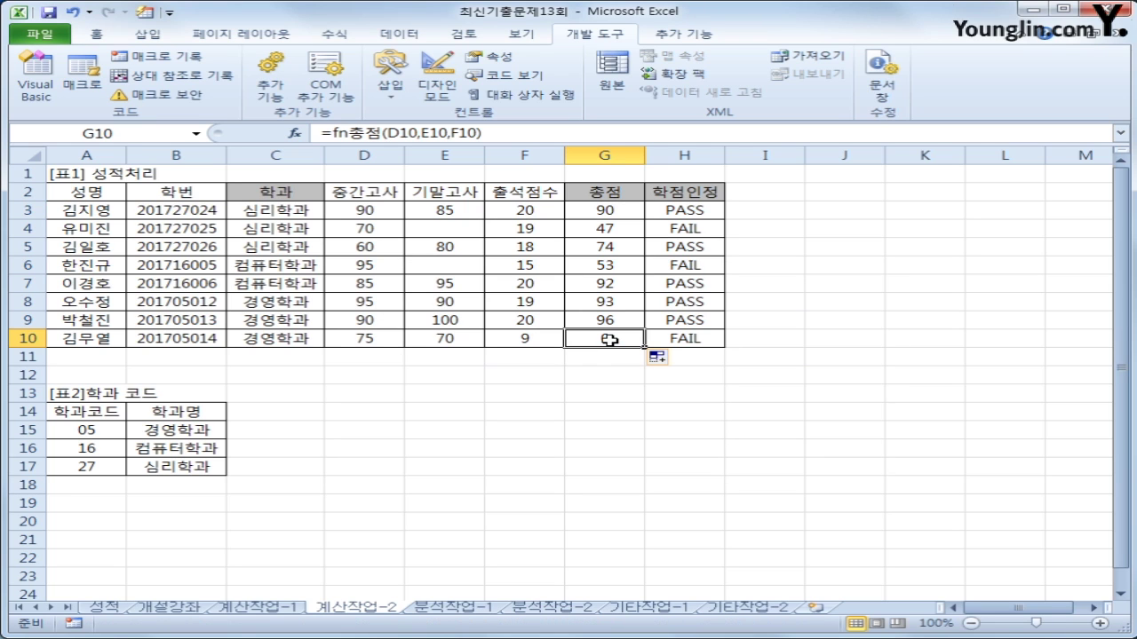
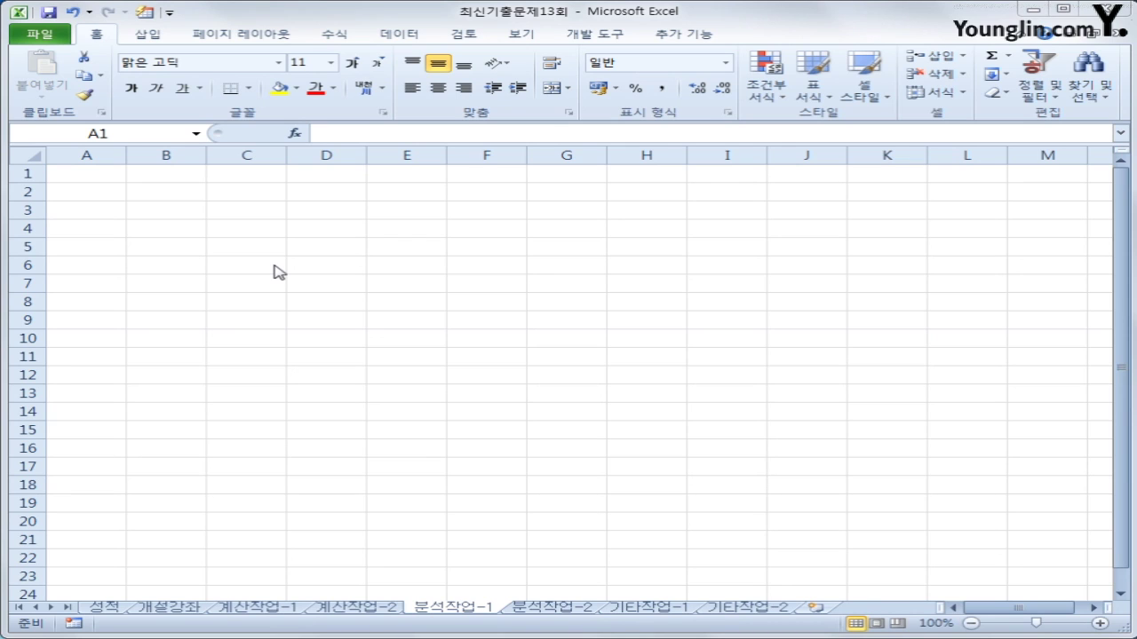
Step: Start a Microsoft Query import at cell B3 with MS Access Database as the data source and choose the database 관리.accdb
left_click(168, 213)
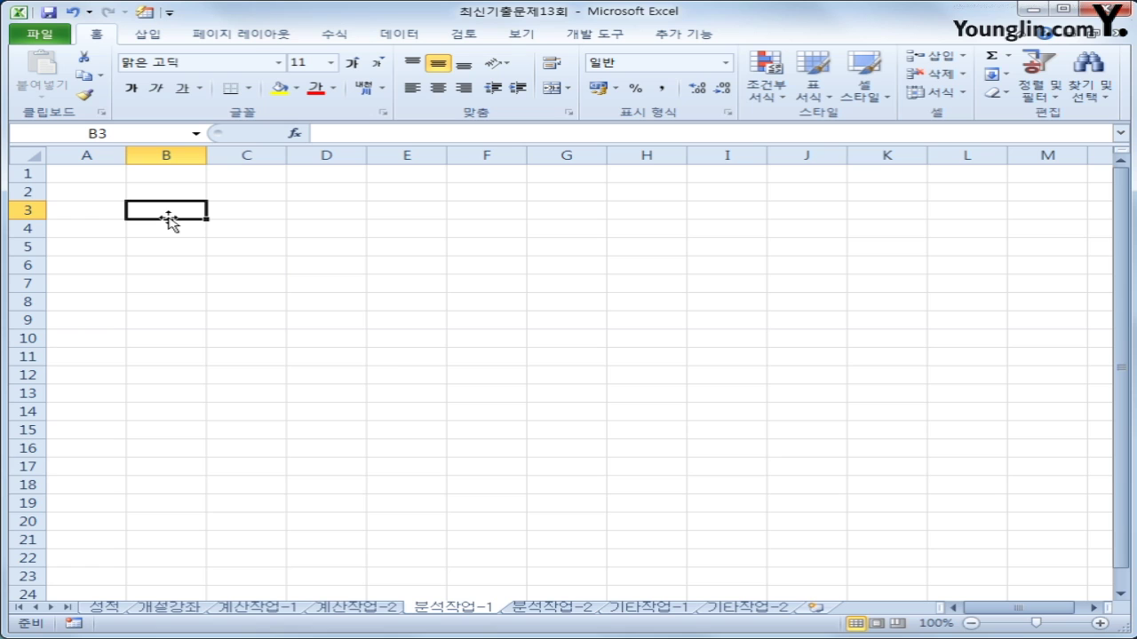
left_click(388, 37)
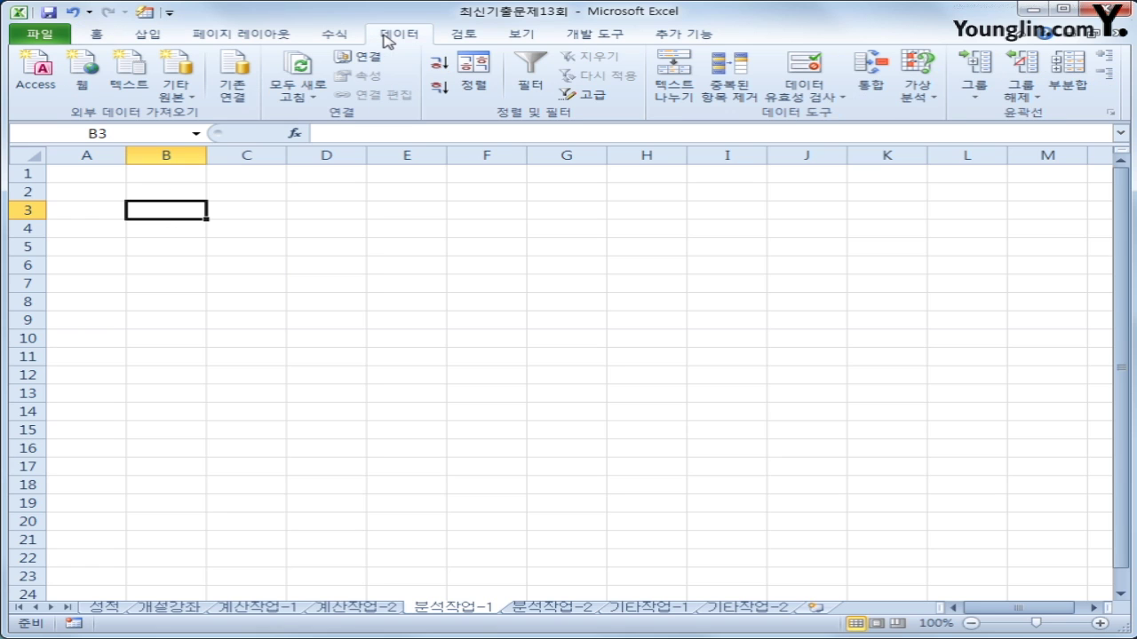
left_click(175, 90)
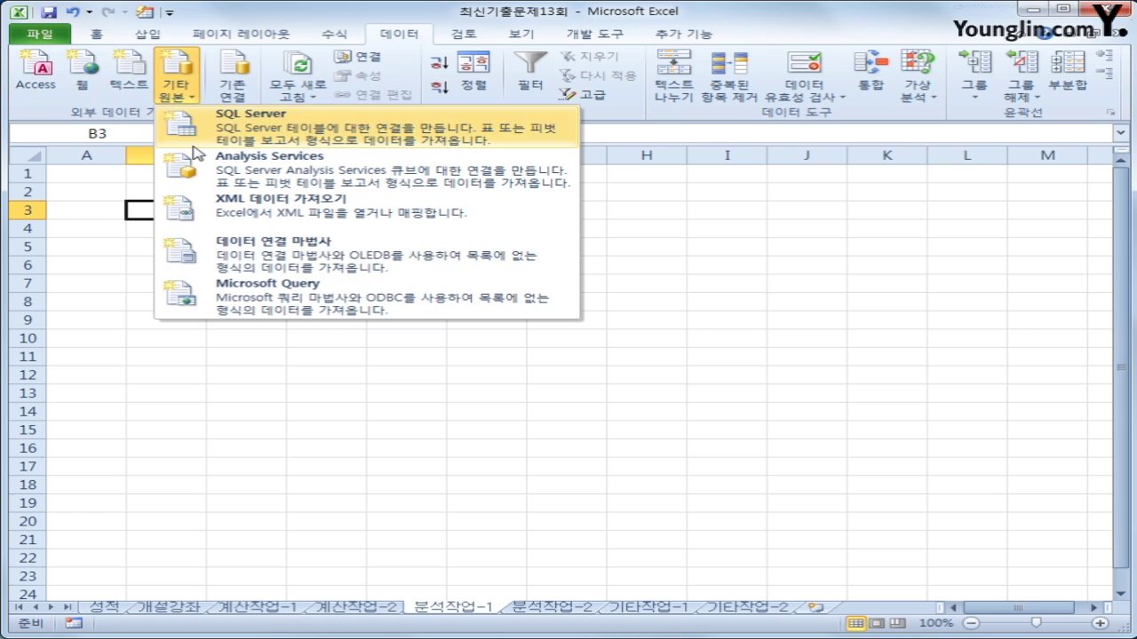
left_click(262, 305)
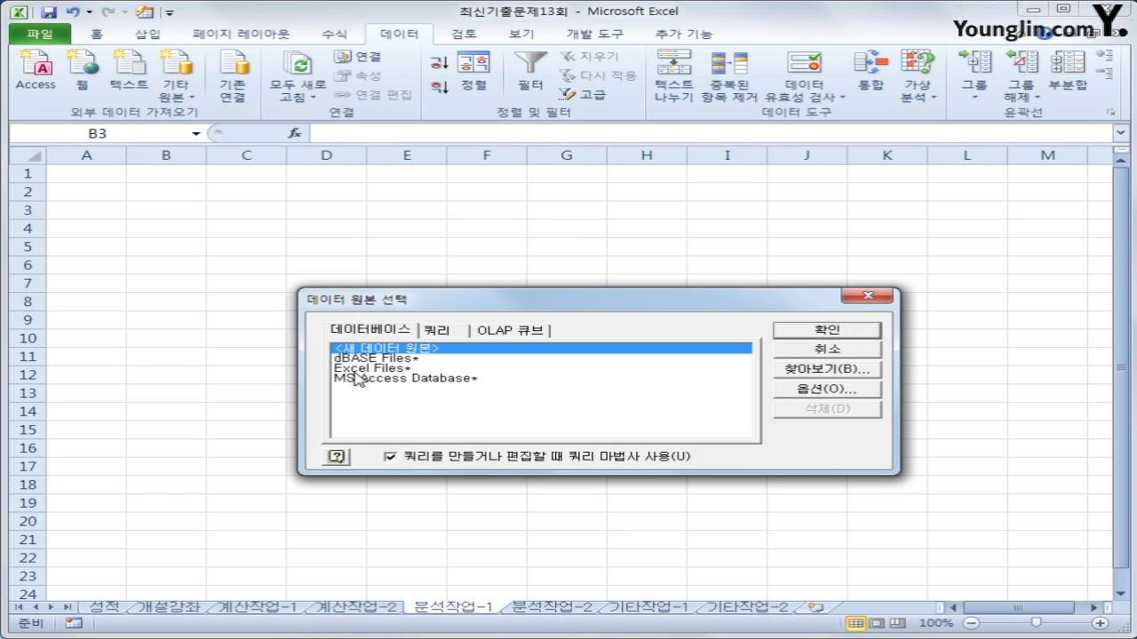
left_click(407, 380)
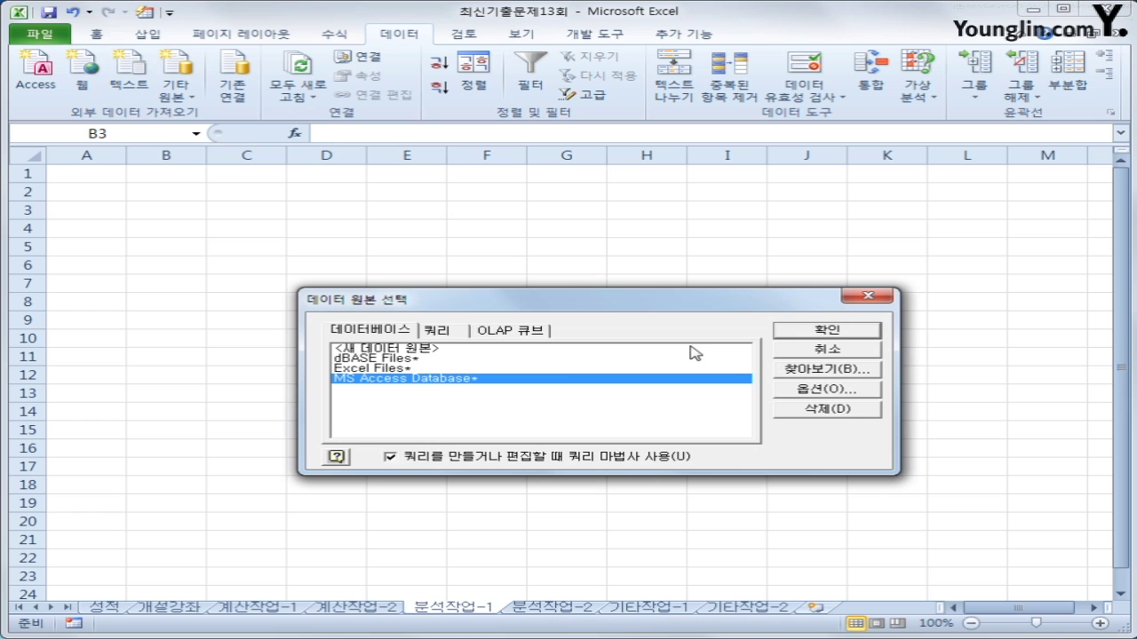
left_click(821, 333)
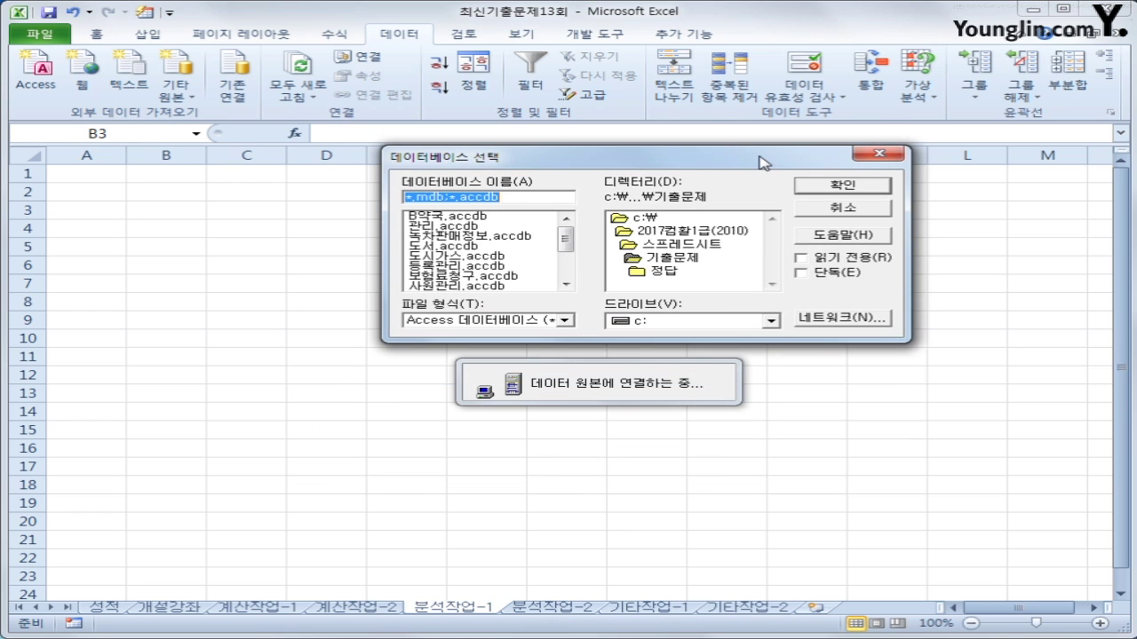
left_click(445, 227)
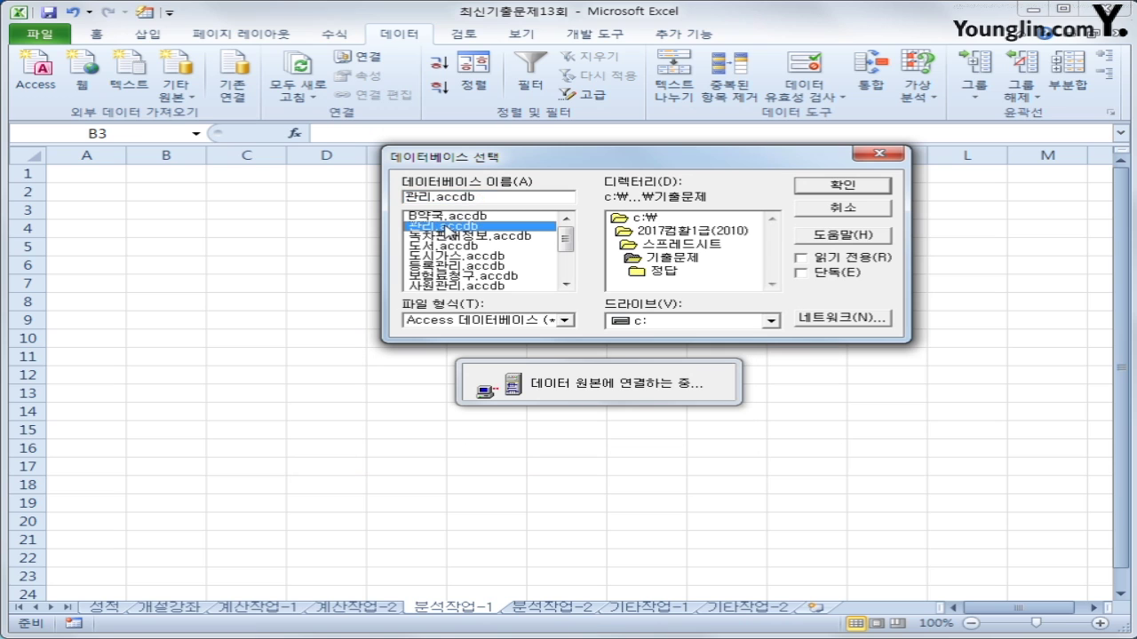
Step: Connect to the 관리.accdb database and add 이름, 부서, 휴가시작일, 휴가유형 and 일수 from the 연월차 table to the query
left_click(882, 190)
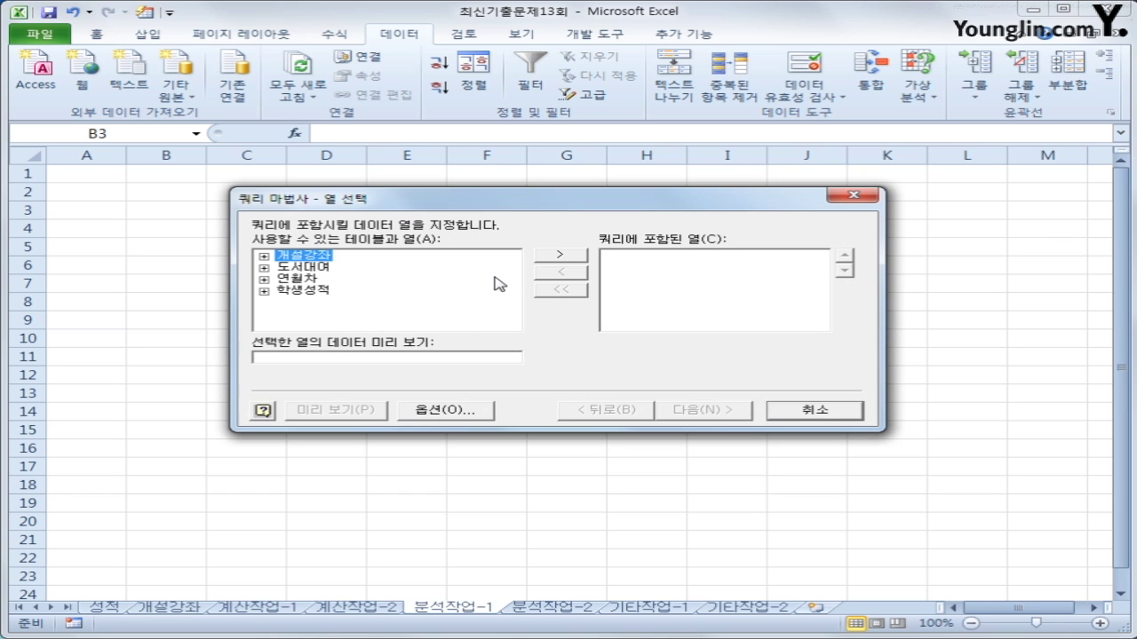
double_click(293, 279)
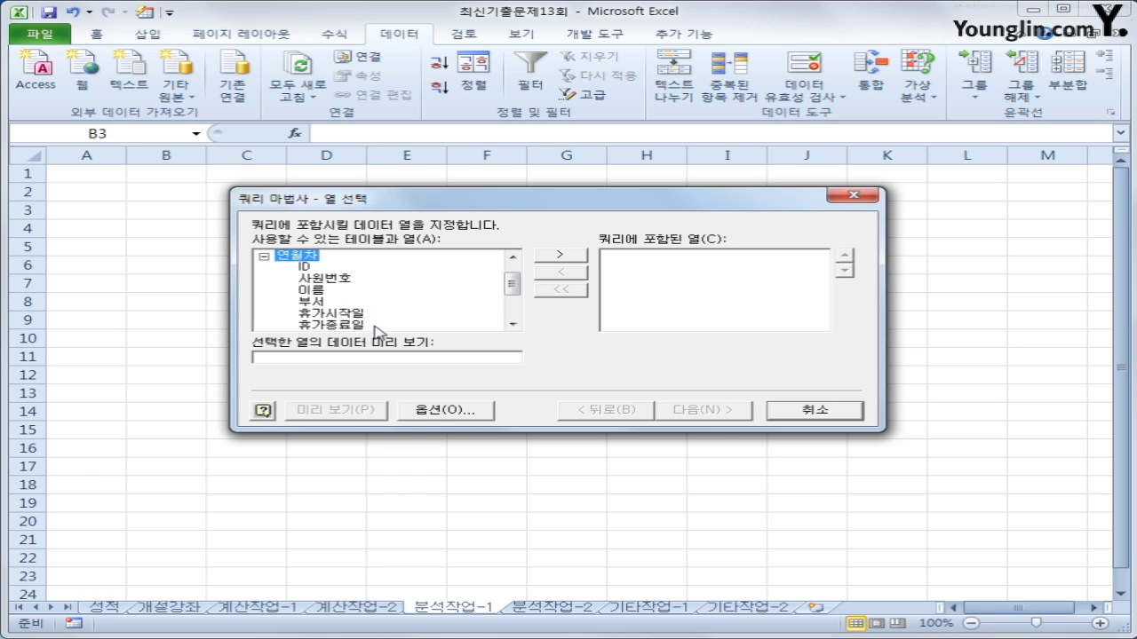
double_click(312, 291)
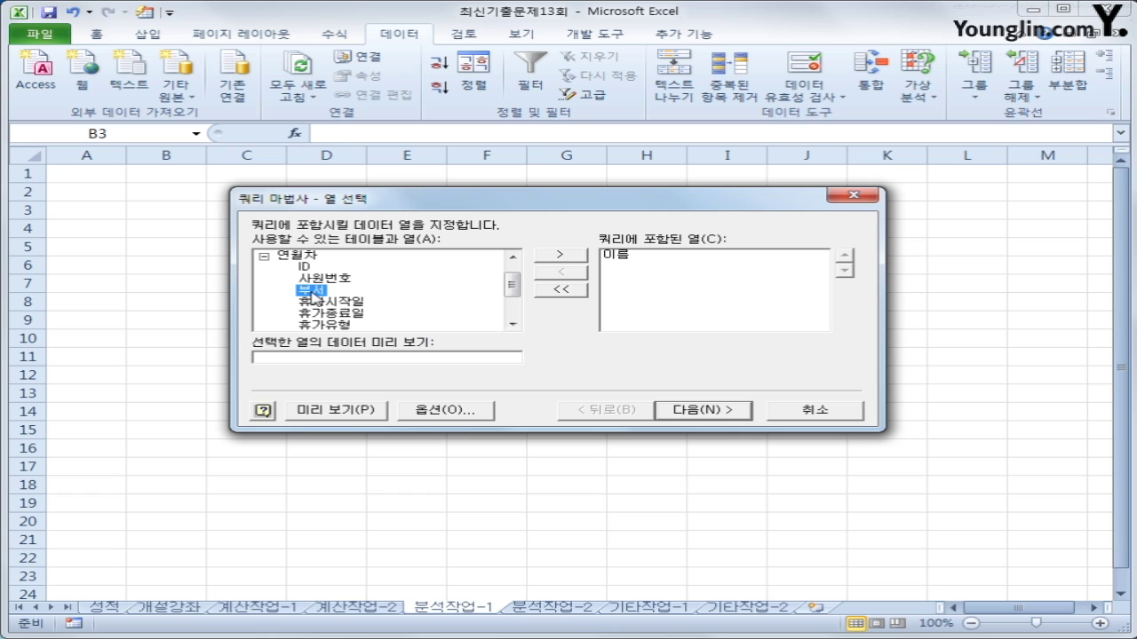
double_click(312, 292)
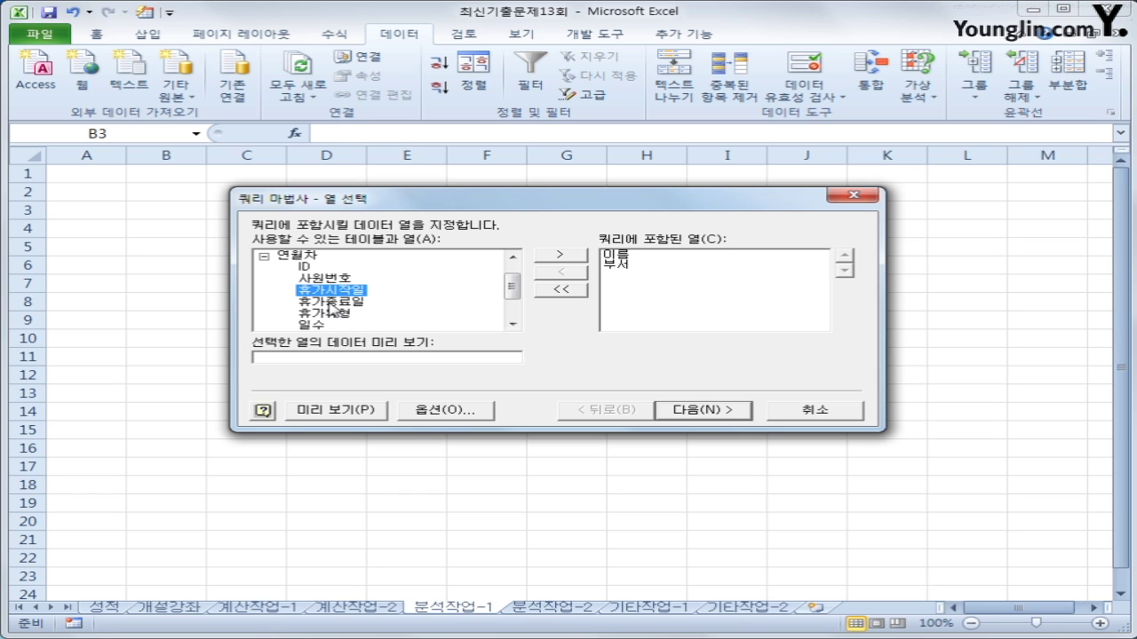
double_click(328, 293)
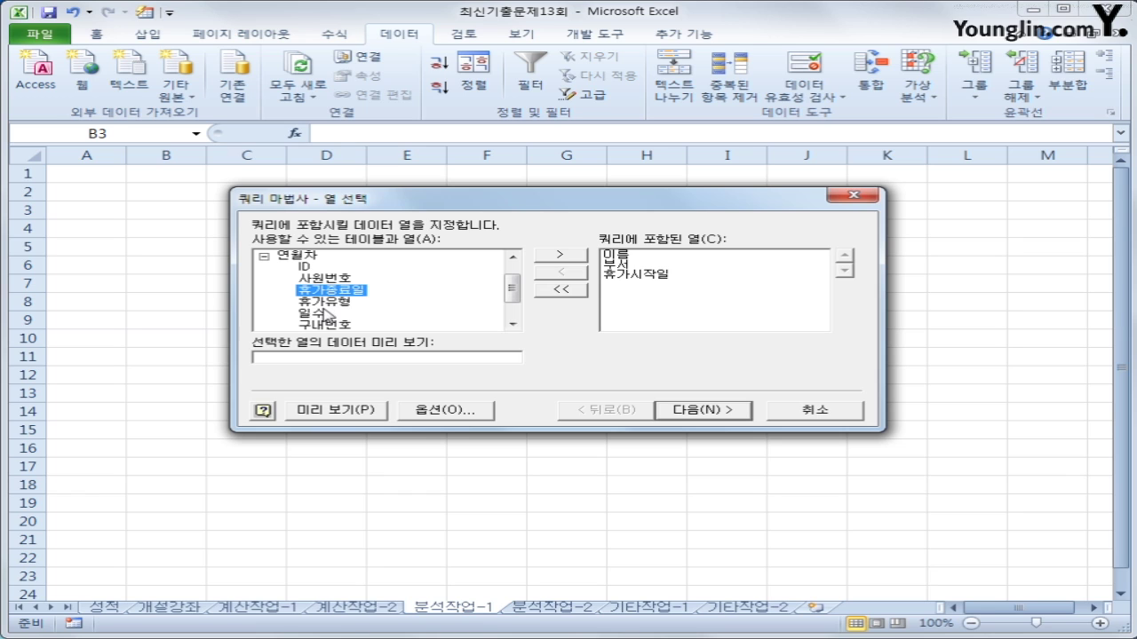
double_click(327, 305)
double_click(326, 307)
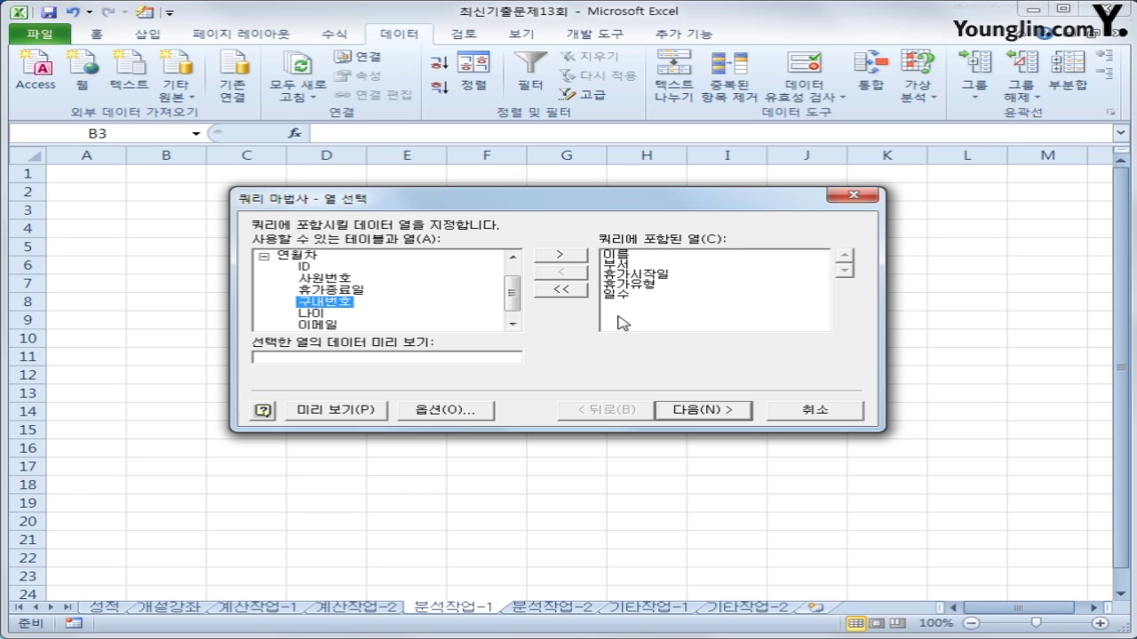
Step: Finish the query without filtering or sorting and import it as a PivotTable report at cell B3 of the existing worksheet
left_click(729, 415)
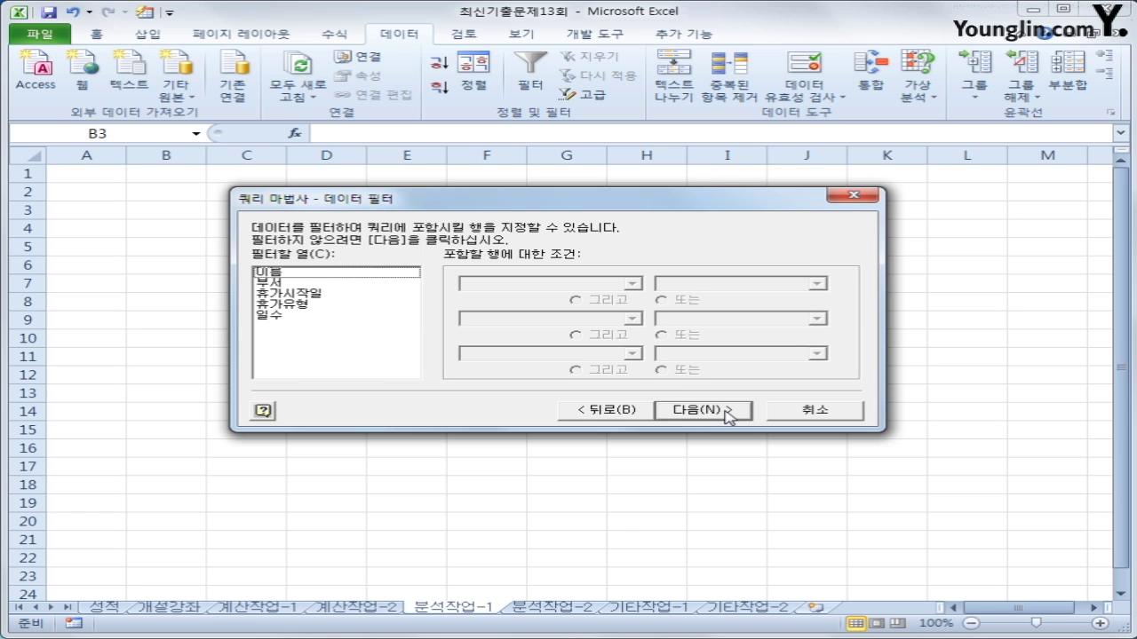
left_click(728, 411)
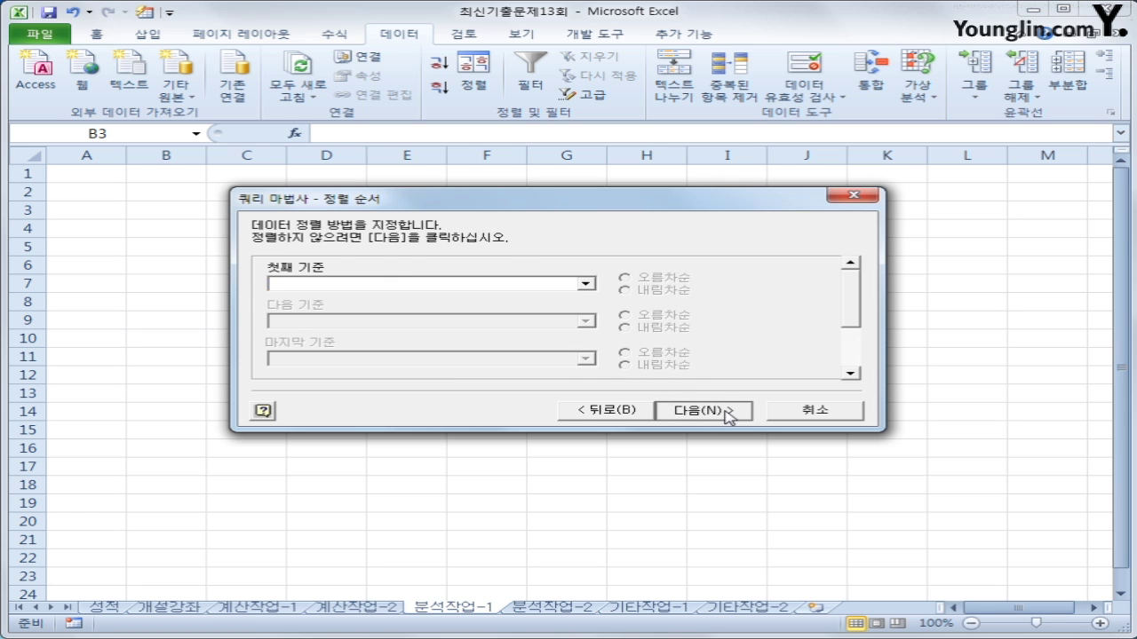
left_click(728, 411)
left_click(728, 412)
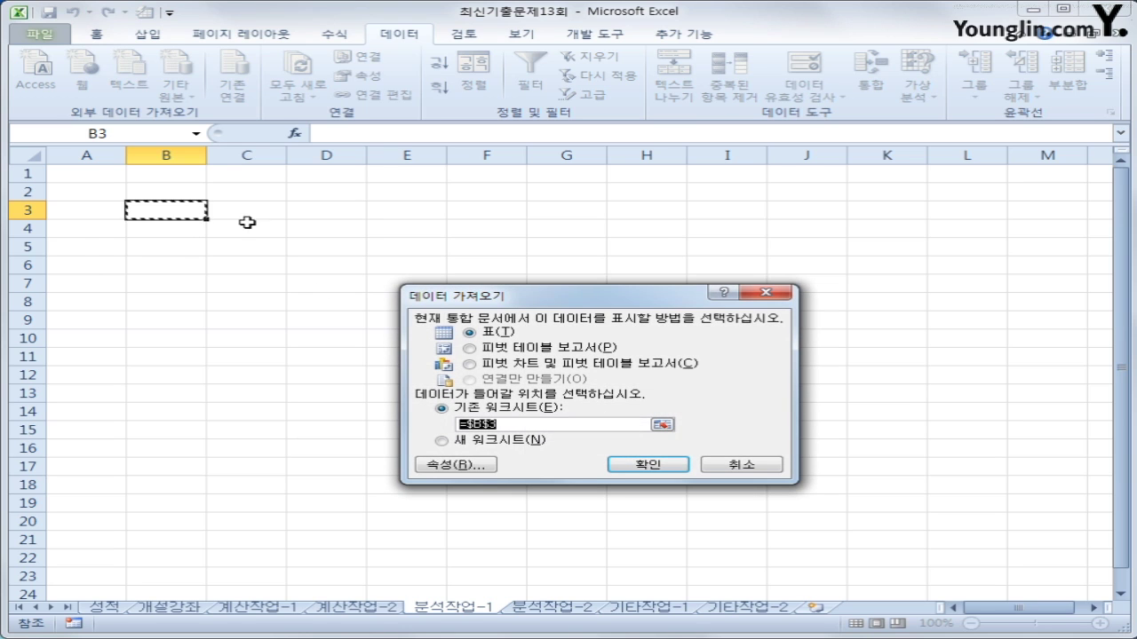
left_click(522, 352)
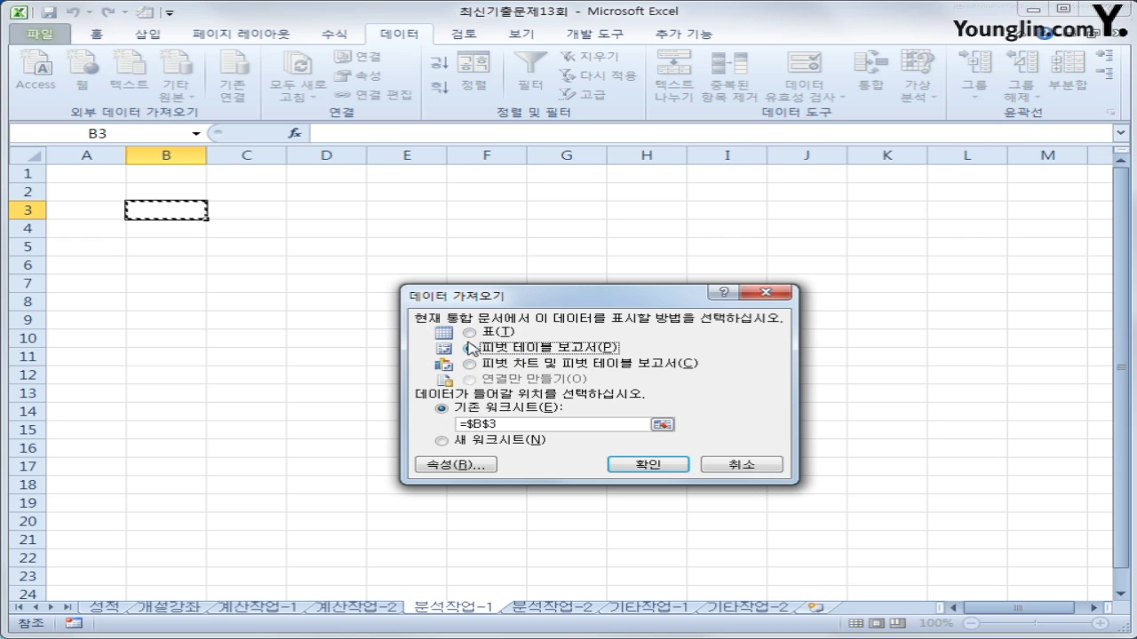
left_click(627, 463)
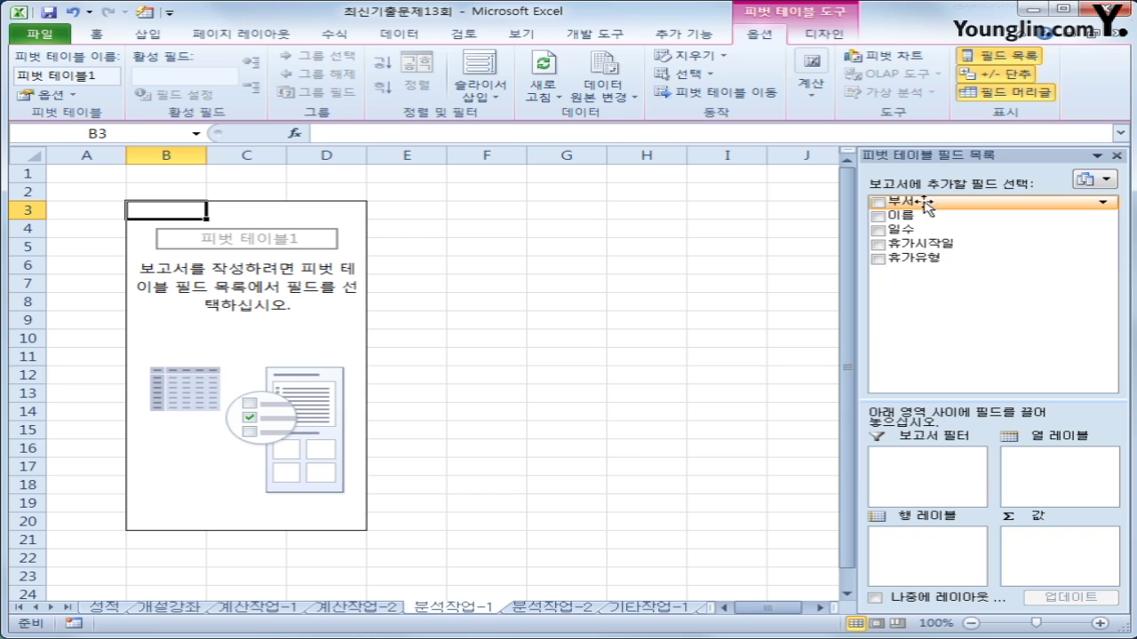
Step: Lay out the pivot table with 부서 and 휴가유형 as row labels, 휴가시작일 as column labels and the sum of 일수 as values
left_click_drag(914, 203, 925, 552)
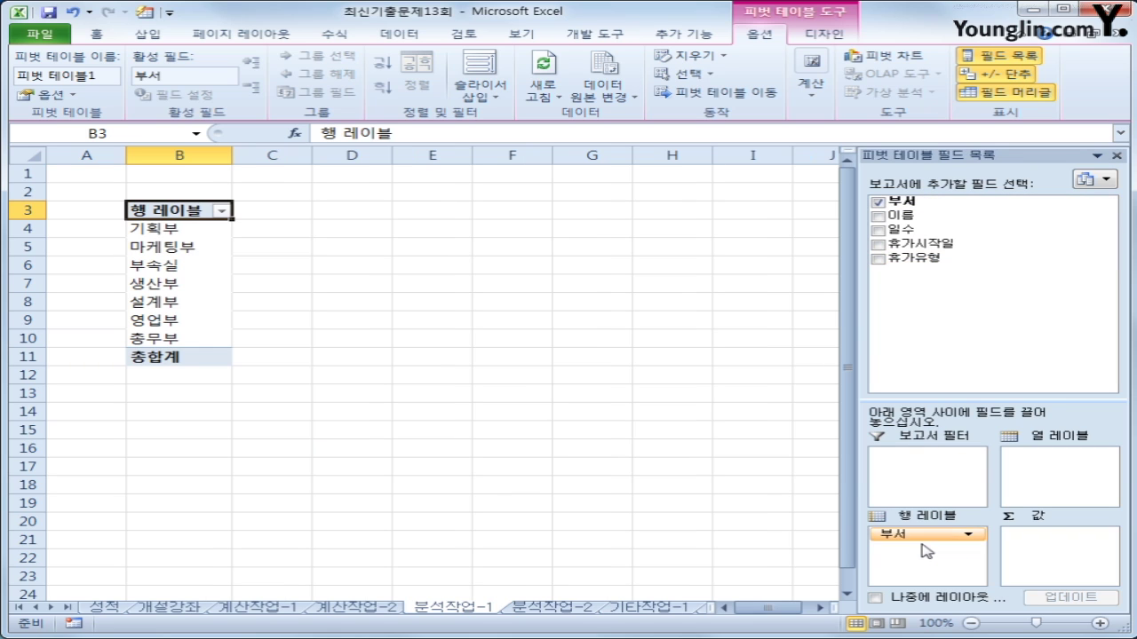
left_click_drag(915, 229, 1044, 499)
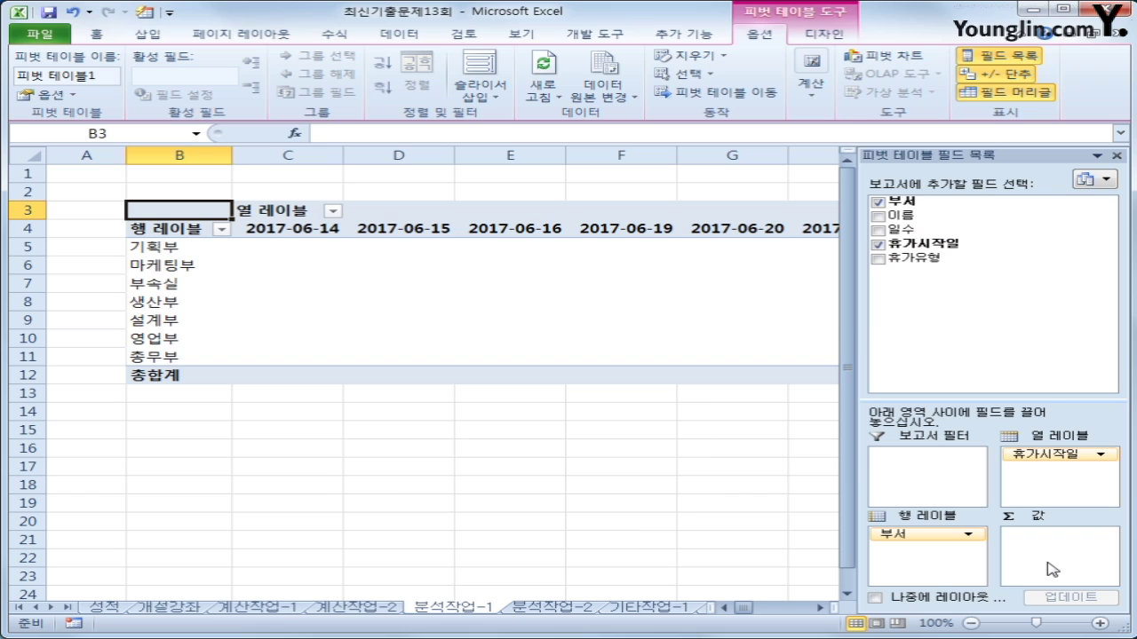
left_click_drag(899, 229, 1054, 566)
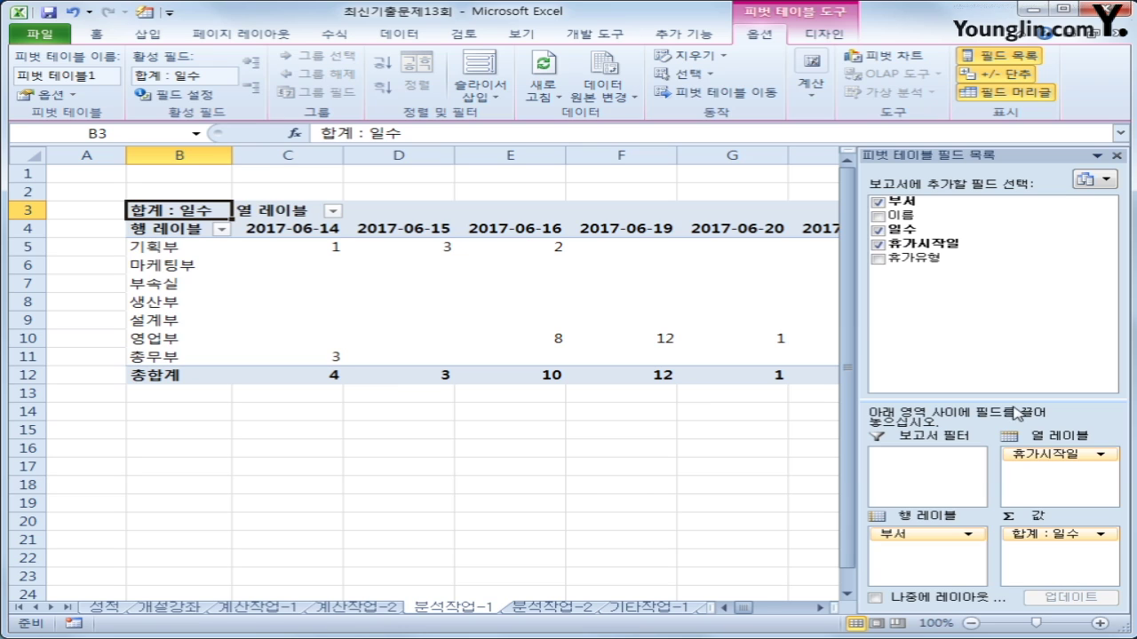
left_click_drag(923, 261, 930, 569)
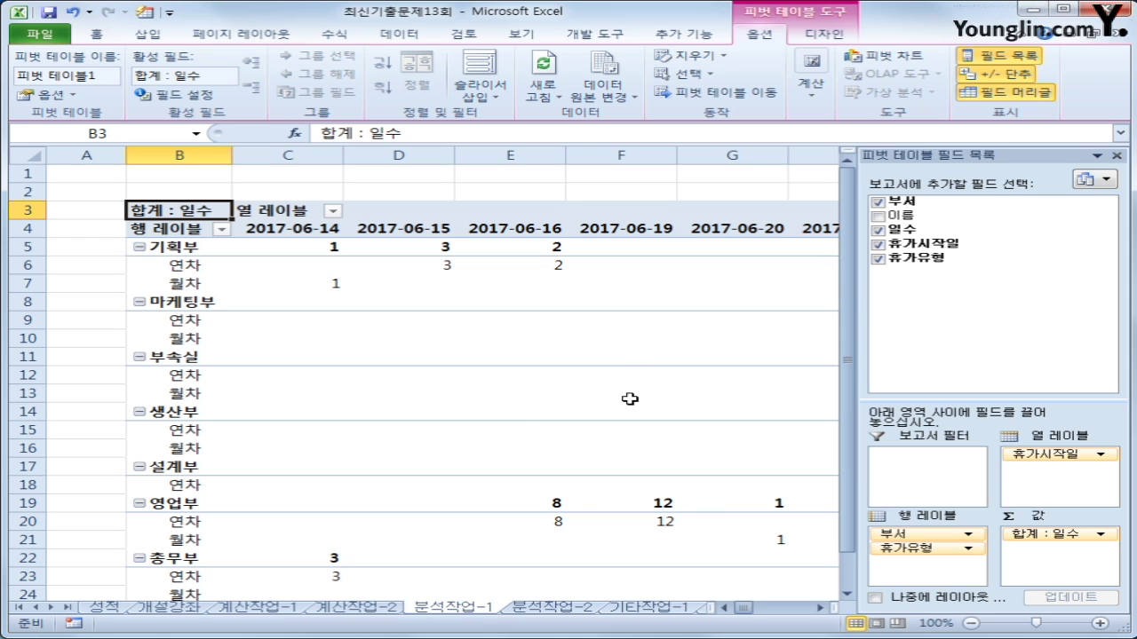
Step: Set the pivot table's report layout to tabular form
left_click(152, 229)
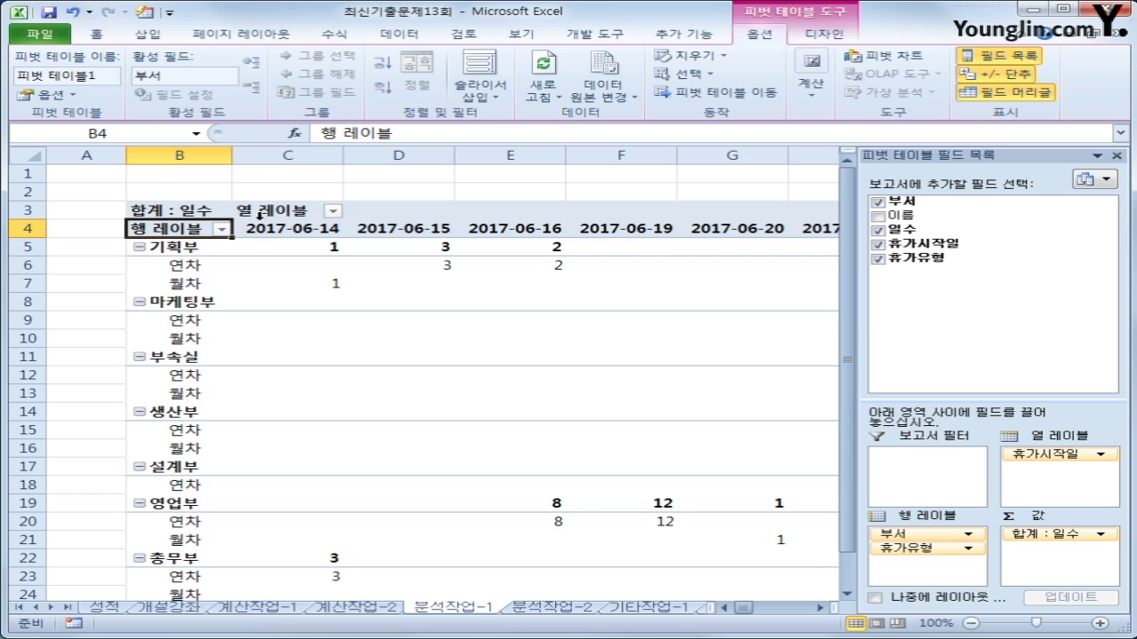
left_click(274, 214)
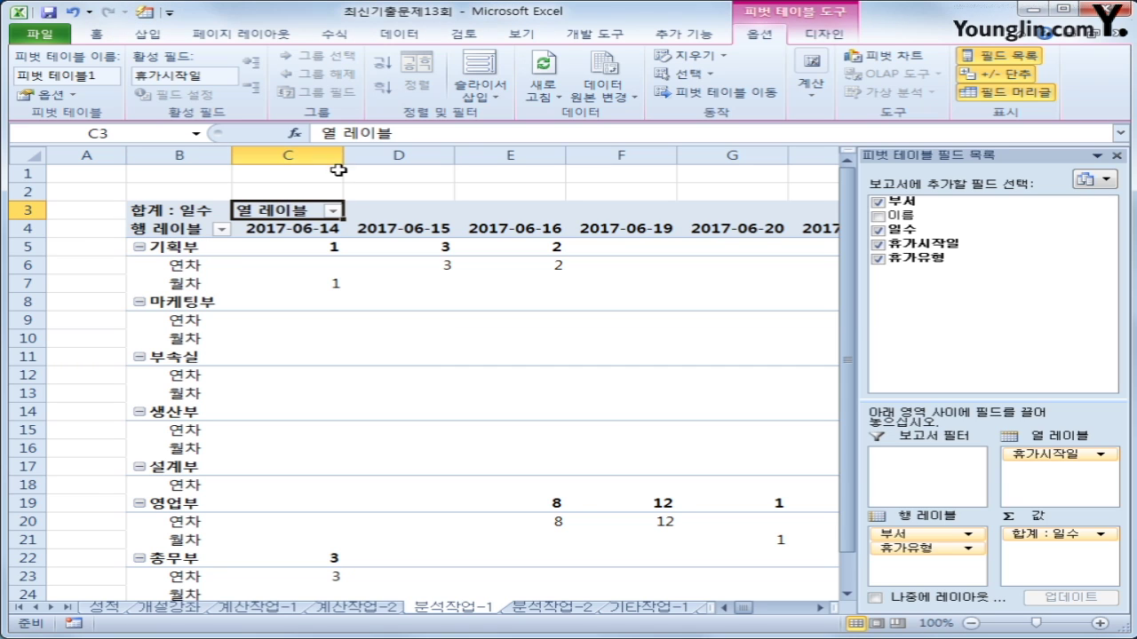
left_click(817, 34)
left_click(139, 105)
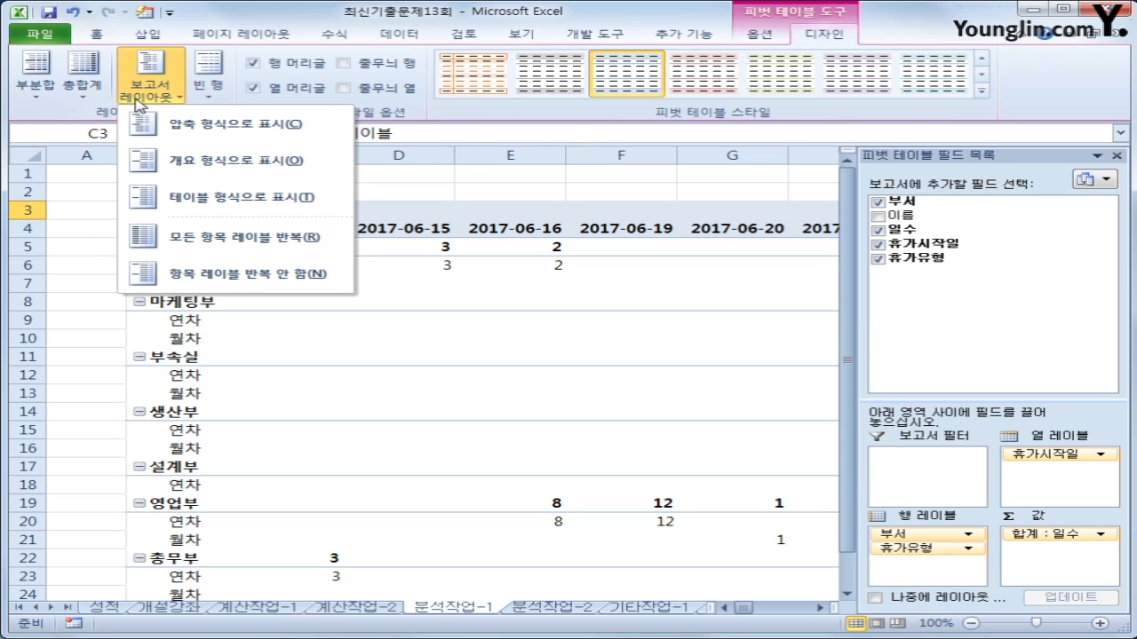
left_click(190, 209)
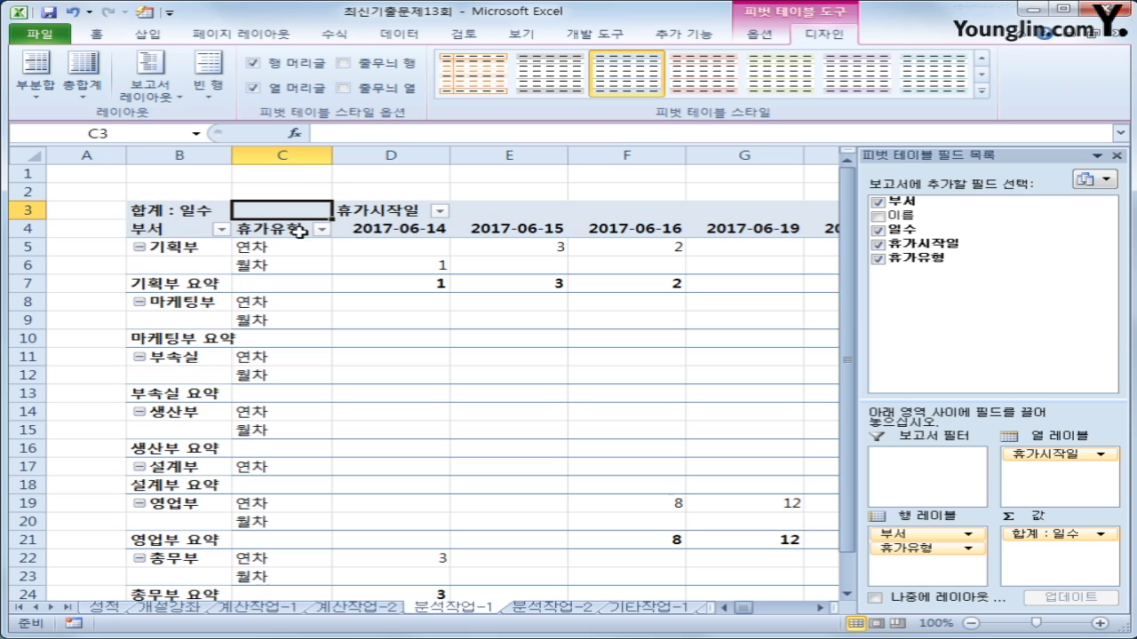
Step: Group the 휴가시작일 column dates by month (월)
left_click(366, 233)
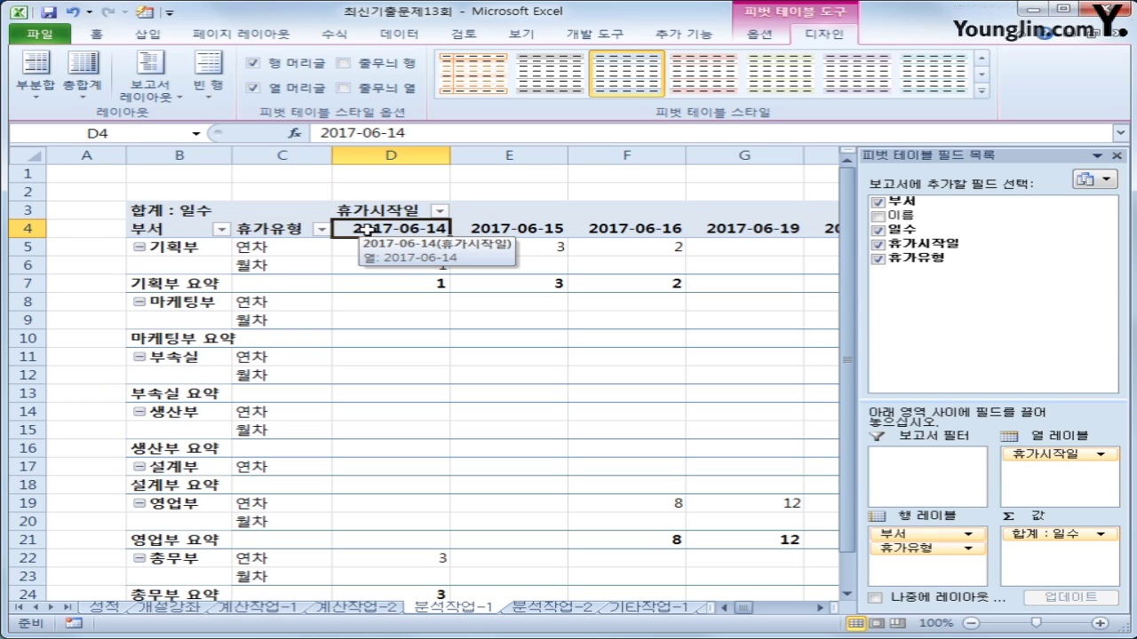
right_click(367, 230)
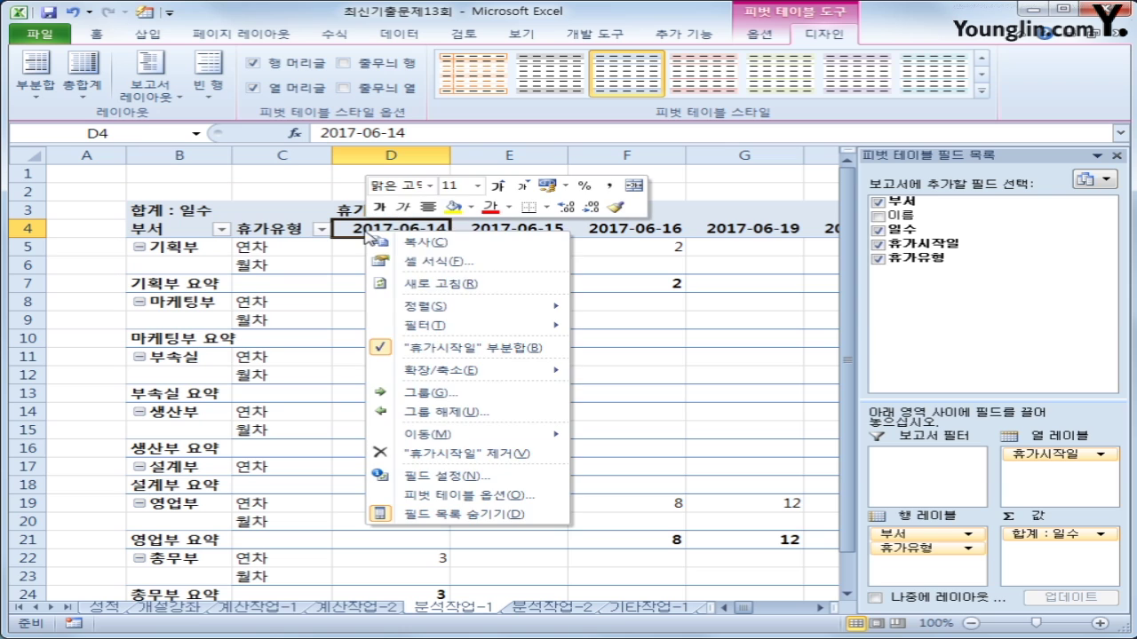
left_click(427, 392)
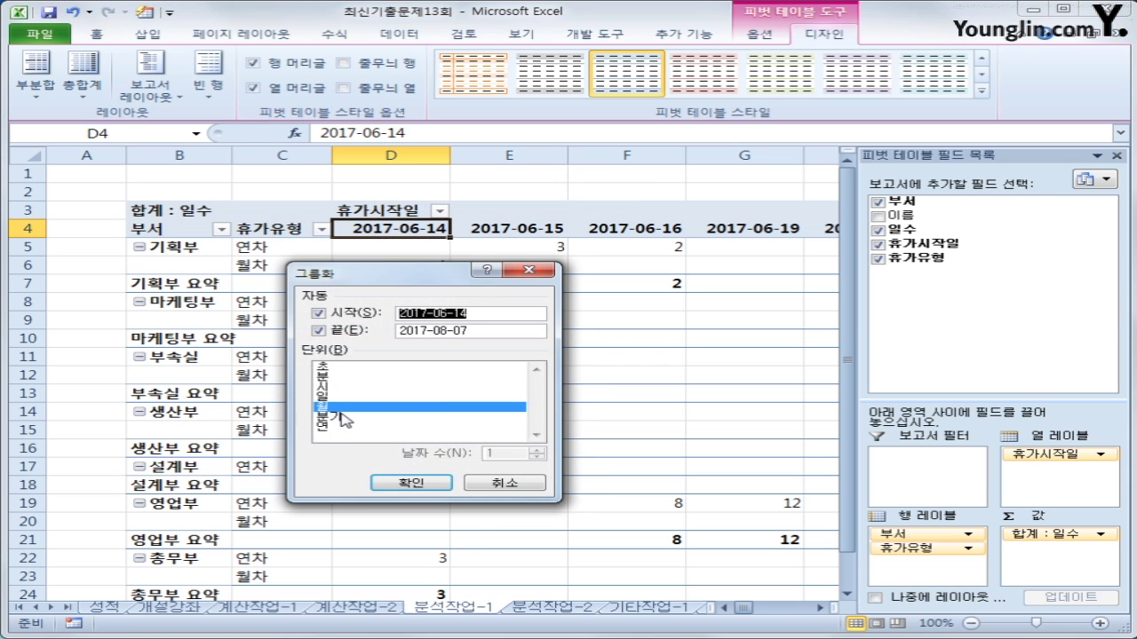
left_click(437, 491)
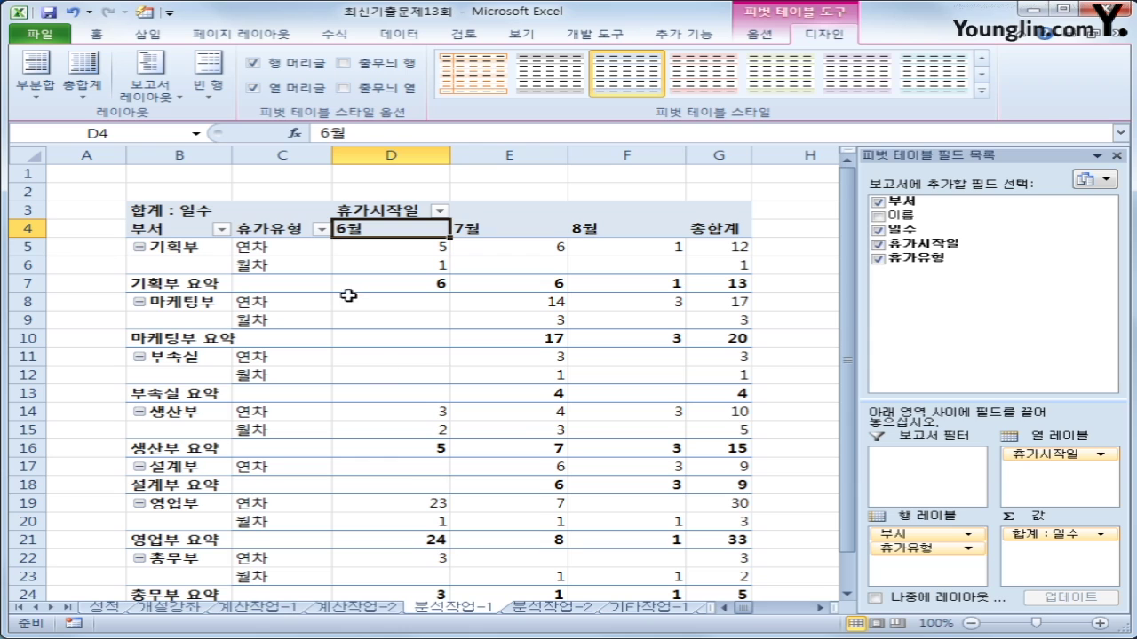
Step: Remove the subtotals of the 부서 field from the pivot table
left_click(180, 247)
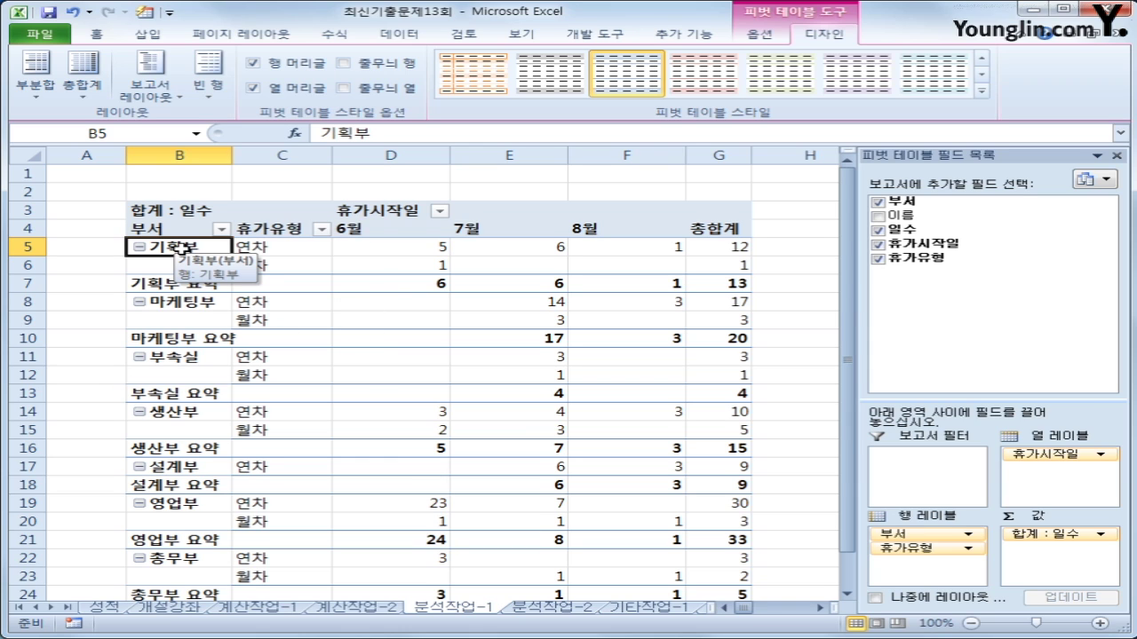
right_click(182, 251)
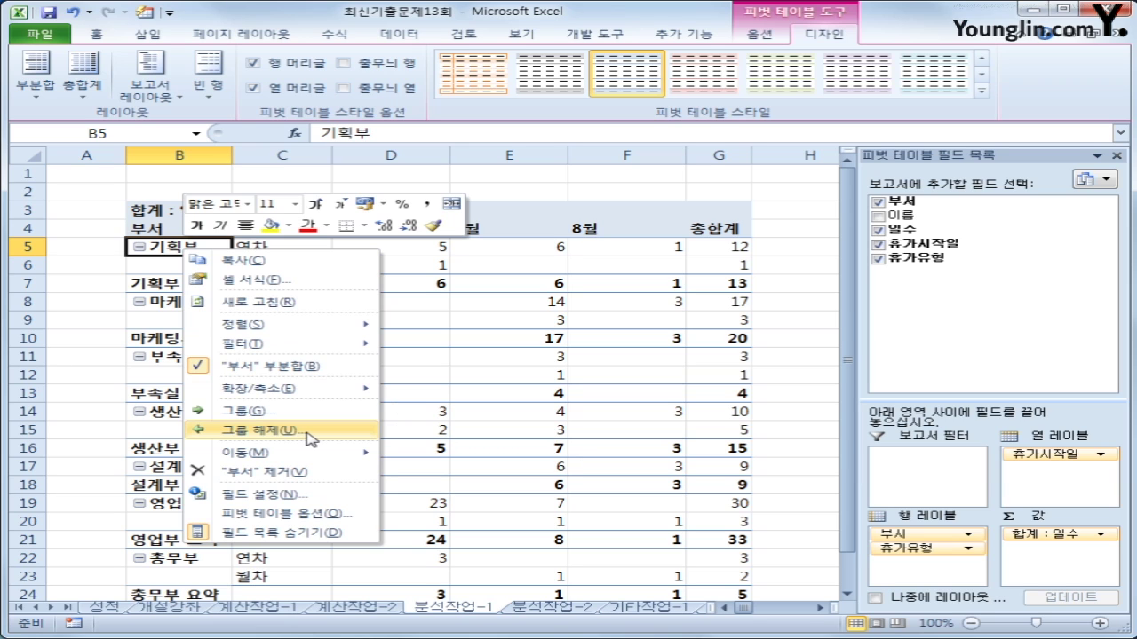
left_click(262, 371)
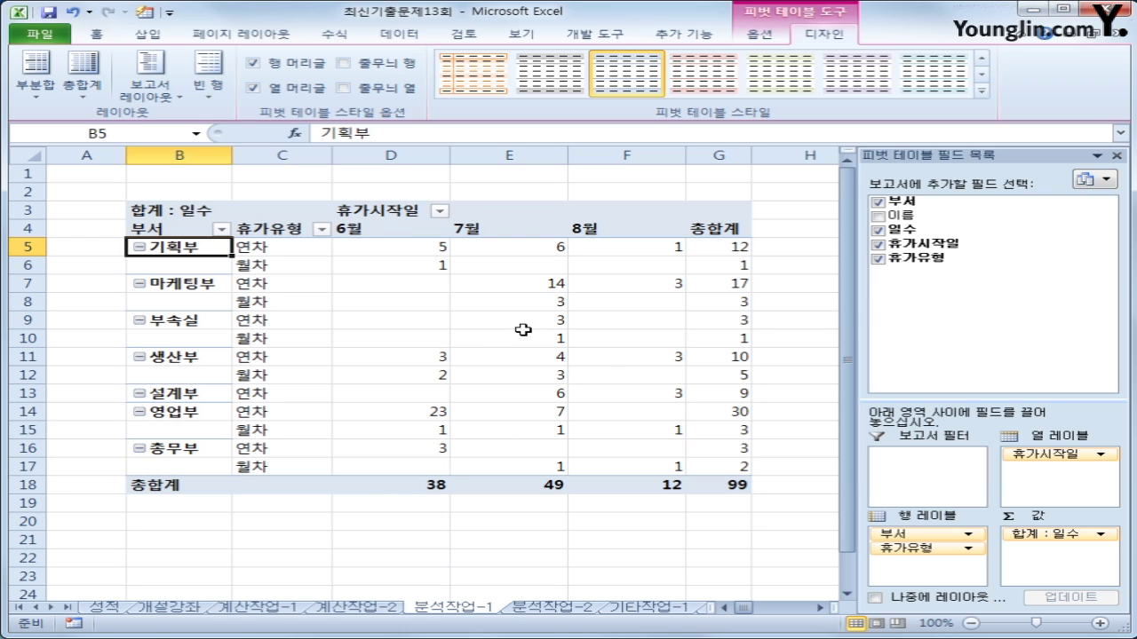
Step: Apply the custom number format #"일" to all pivot table values, including the grand totals, in D5:G18
left_click(393, 249)
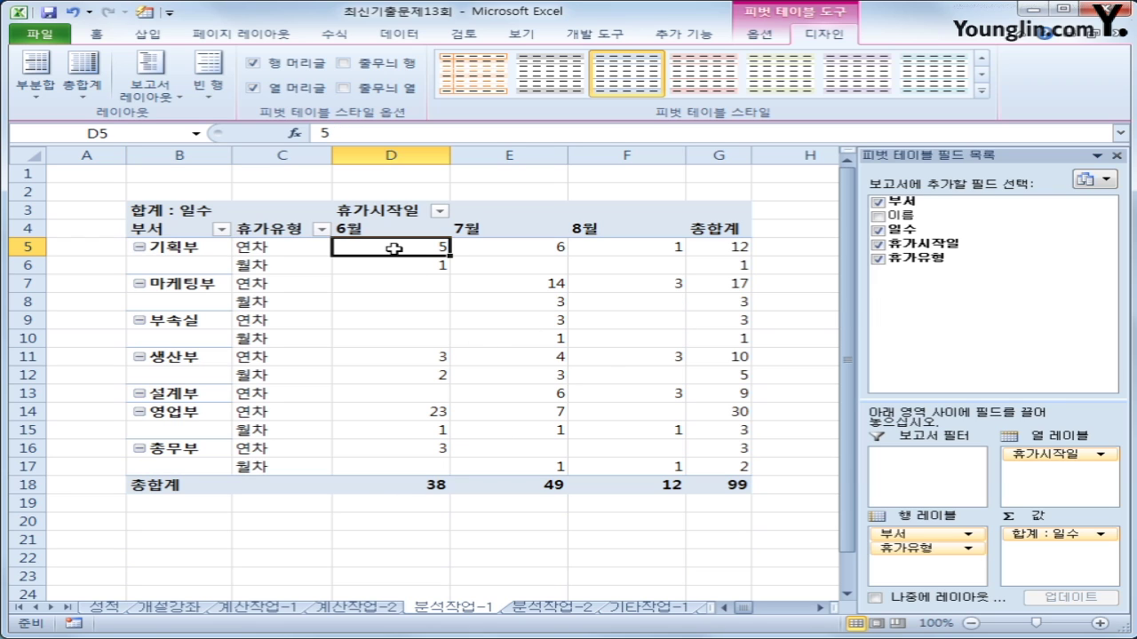
left_click_drag(394, 248, 713, 491)
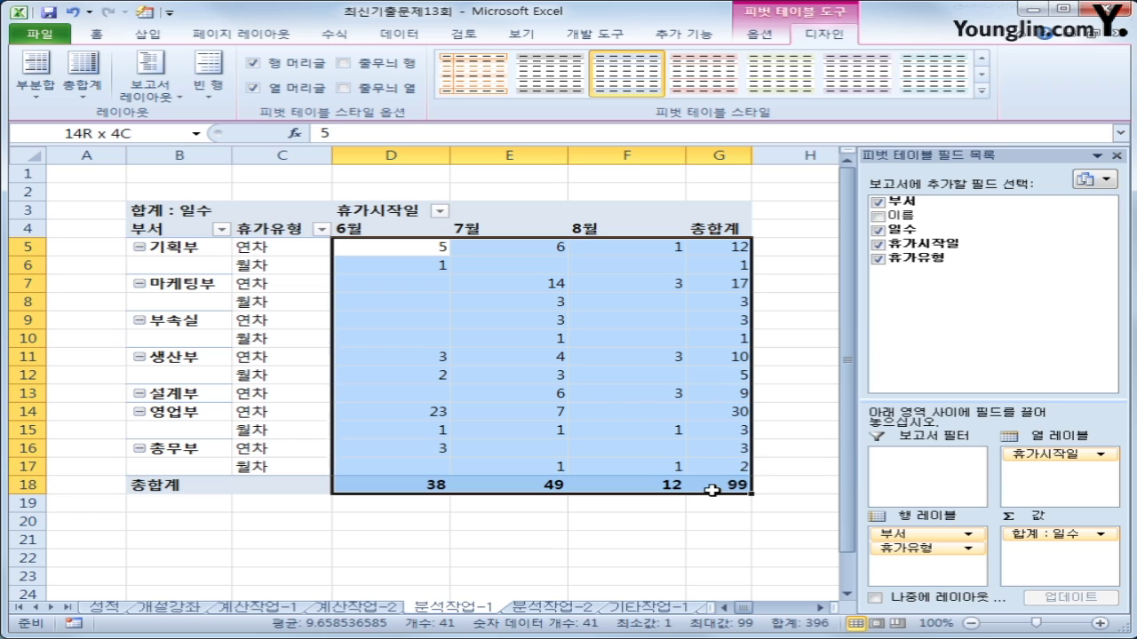
right_click(631, 298)
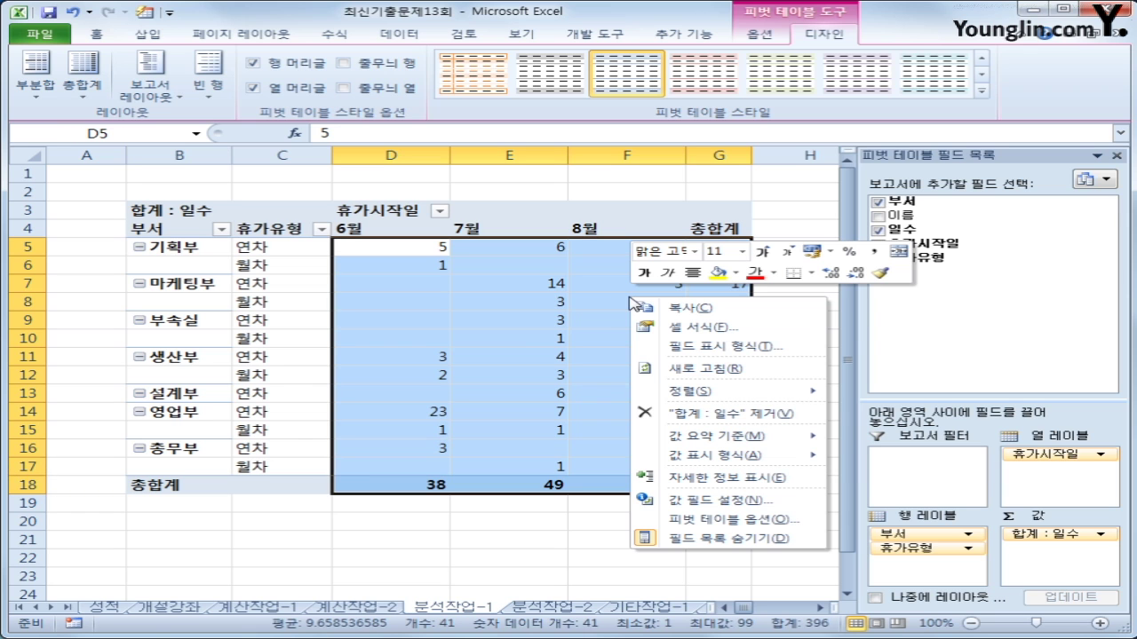
left_click(713, 351)
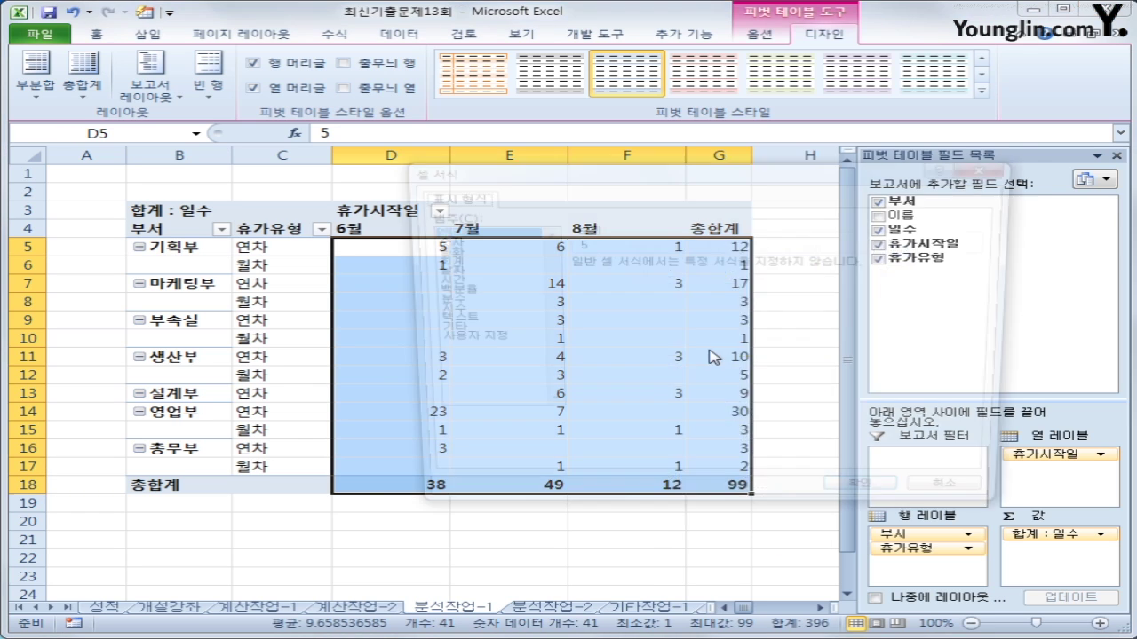
left_click(458, 341)
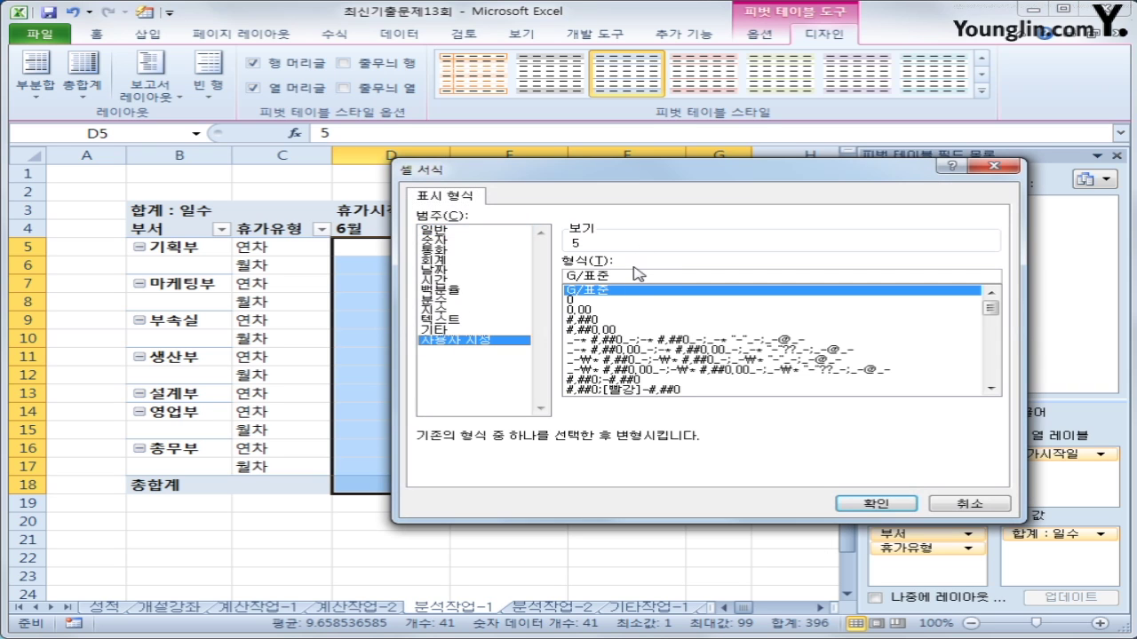
left_click_drag(632, 275, 487, 277)
type("#")
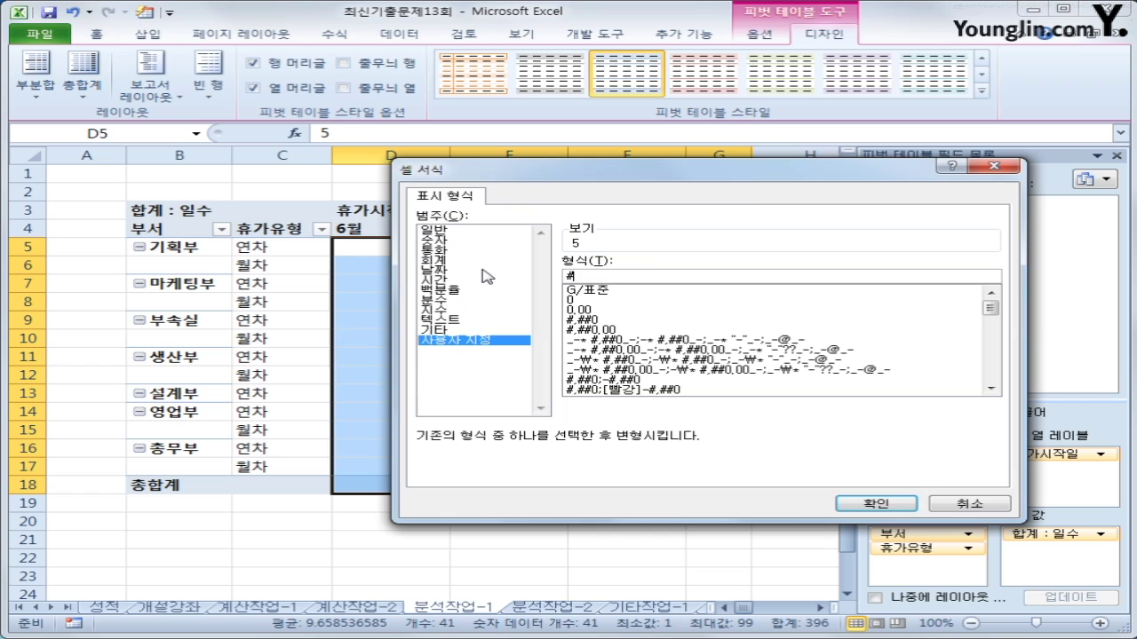
type("1")
type("일\"")
left_click(869, 504)
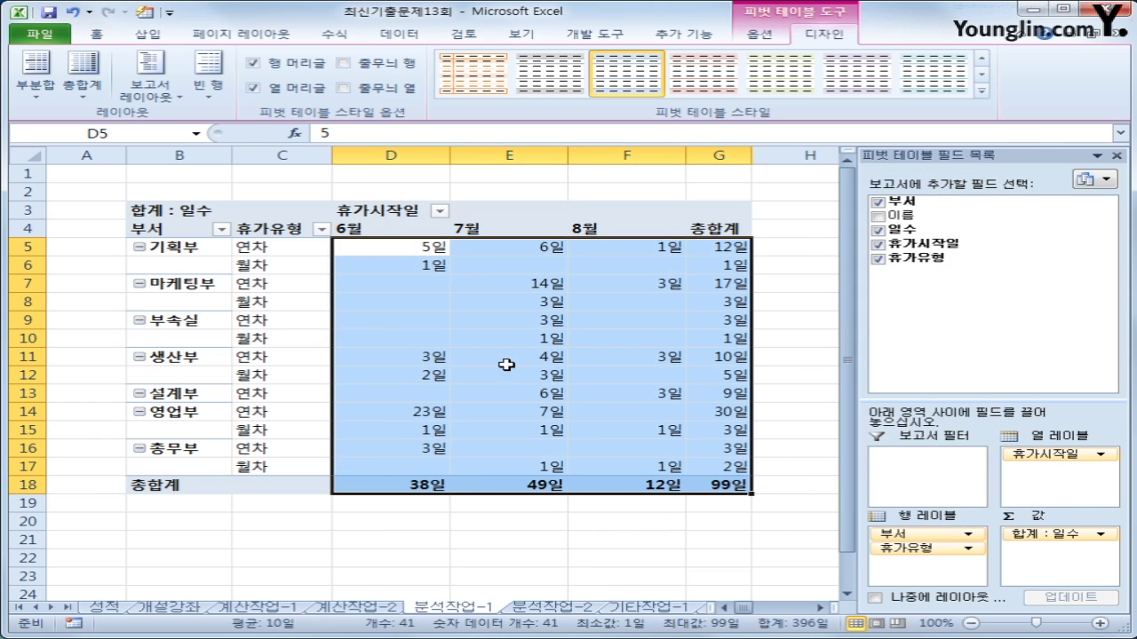
left_click(384, 249)
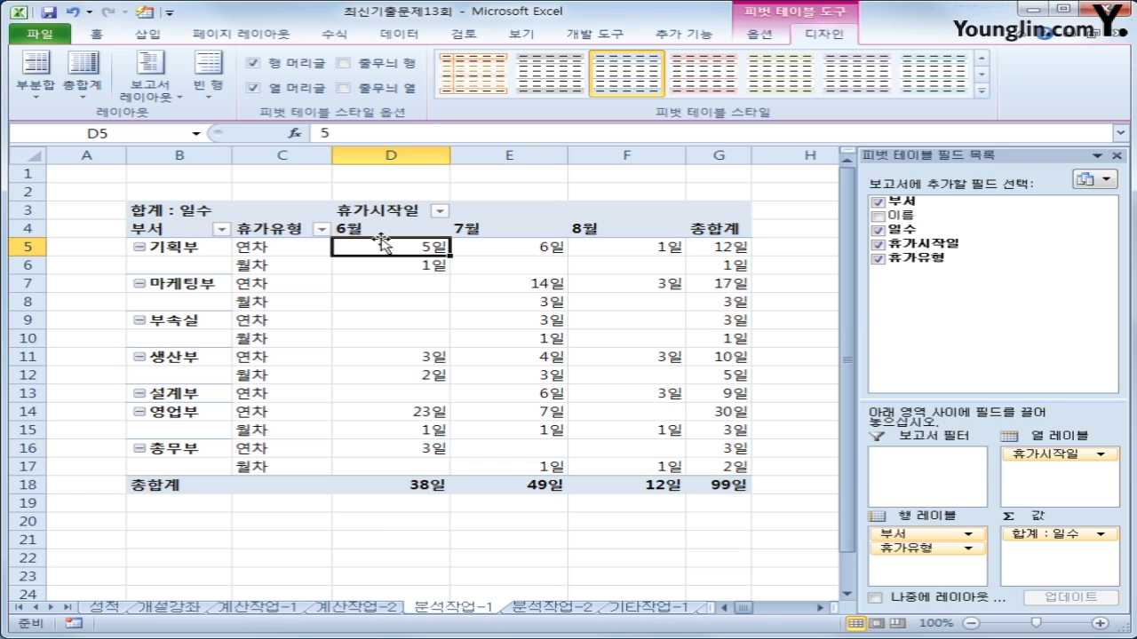
left_click(206, 284)
left_click(189, 325)
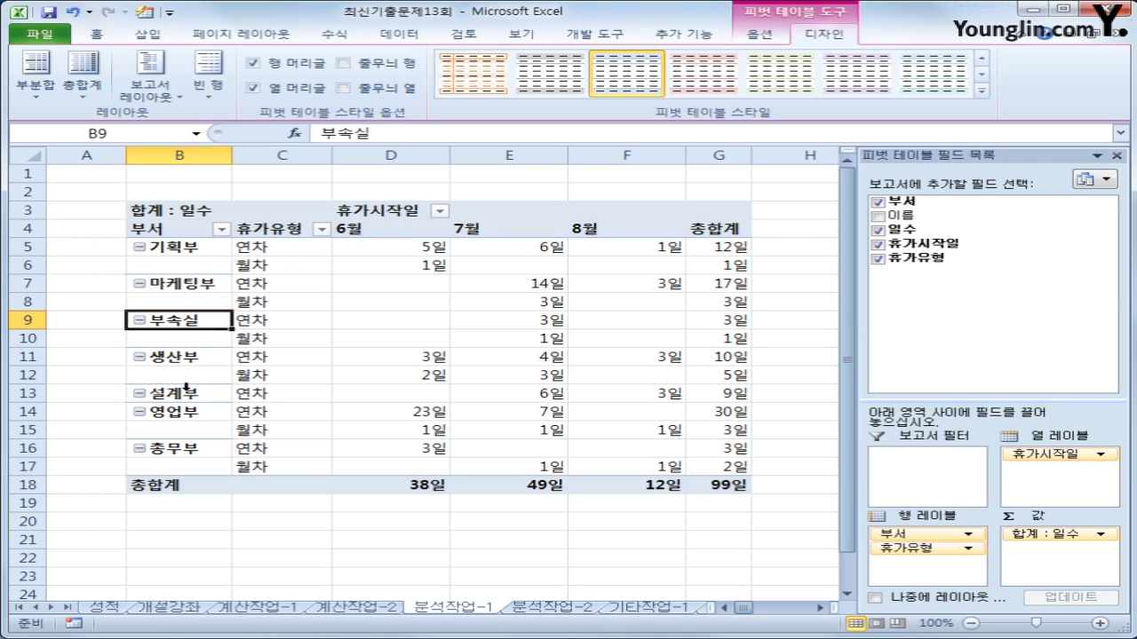
Step: Hide the expand/collapse (+/-) buttons beside the department names in the pivot table
left_click(186, 358)
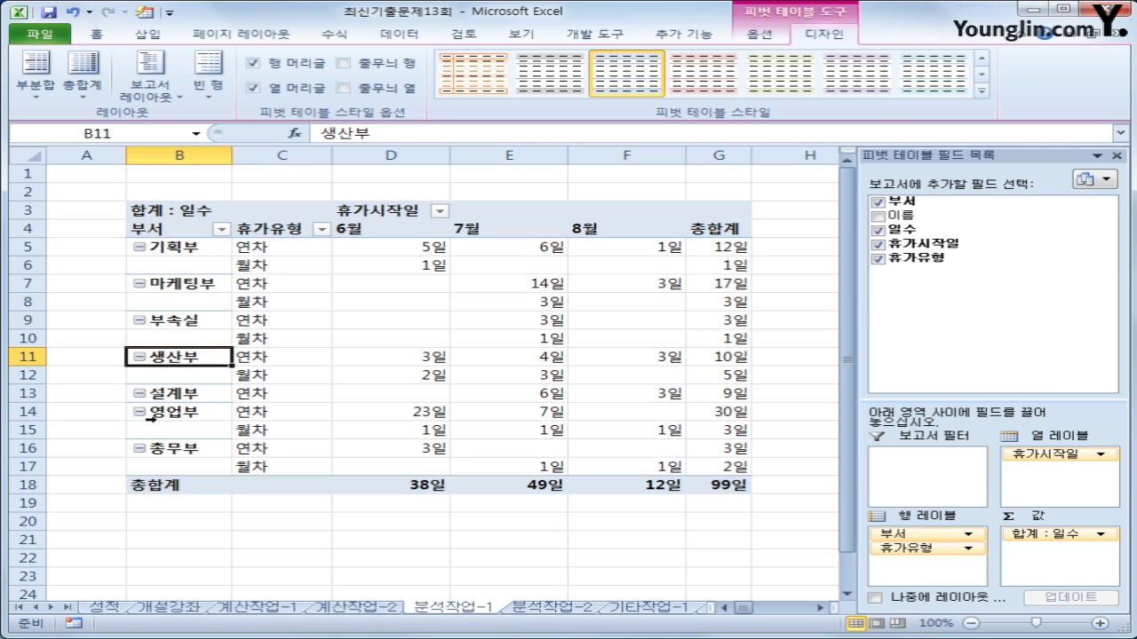
left_click(761, 36)
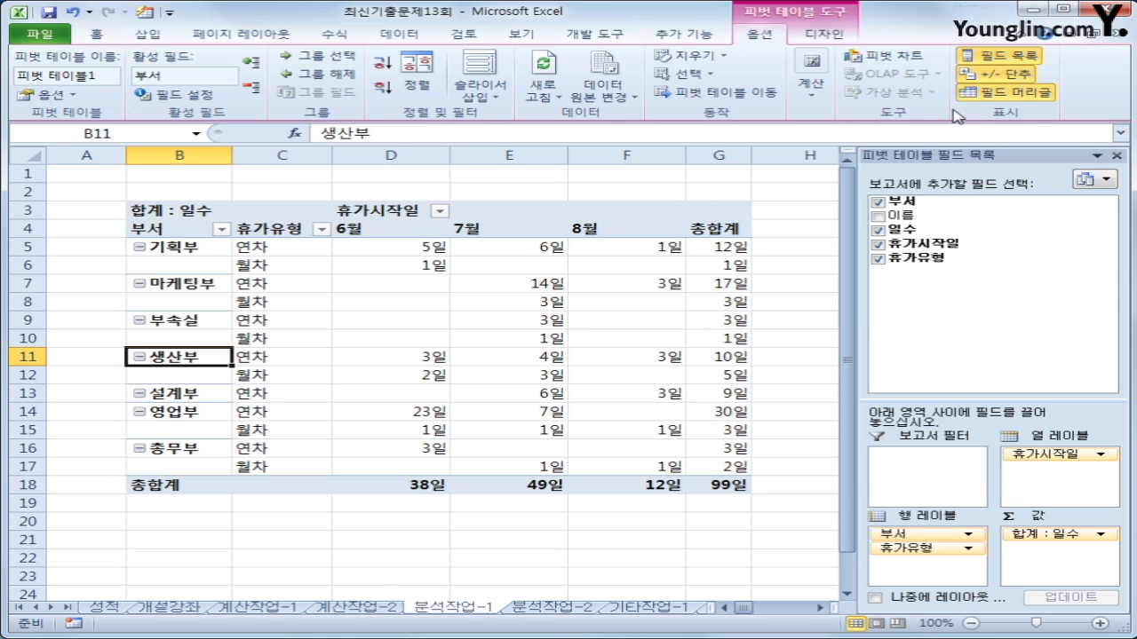
left_click(1006, 75)
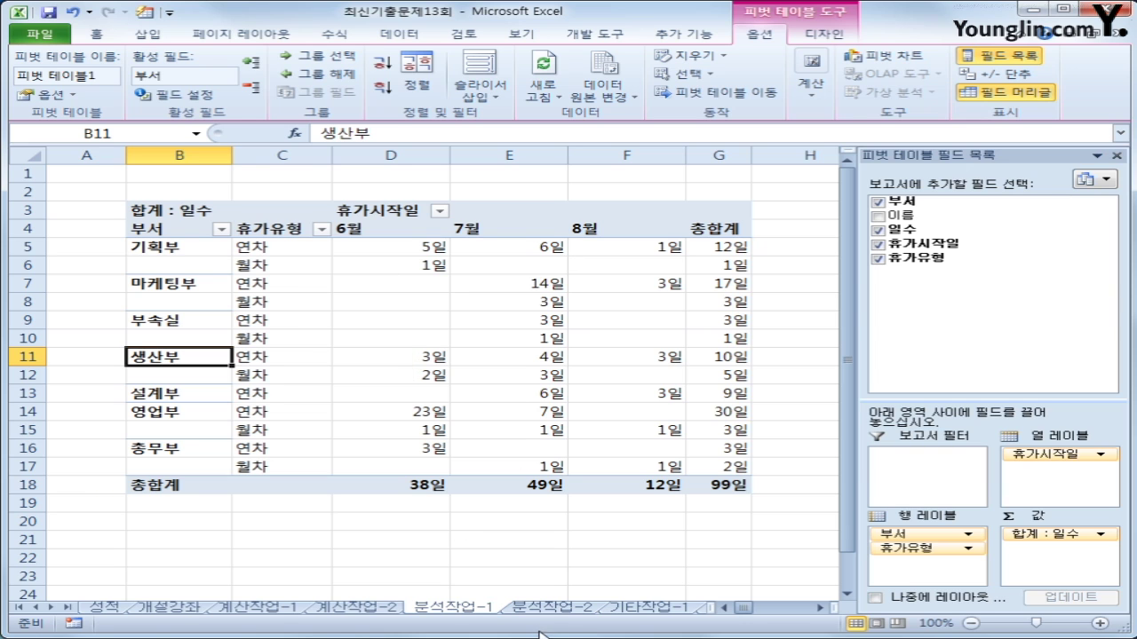
Step: Start recording a macro named 통합 on sheet 분석작업-2, stored in the current workbook
left_click(558, 611)
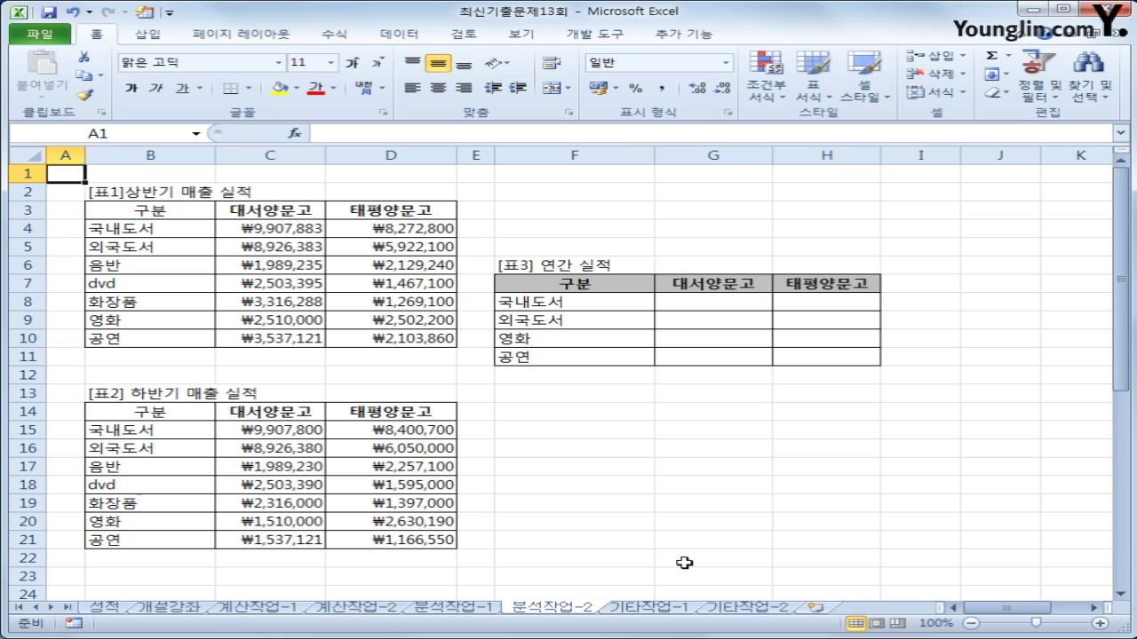
left_click(710, 177)
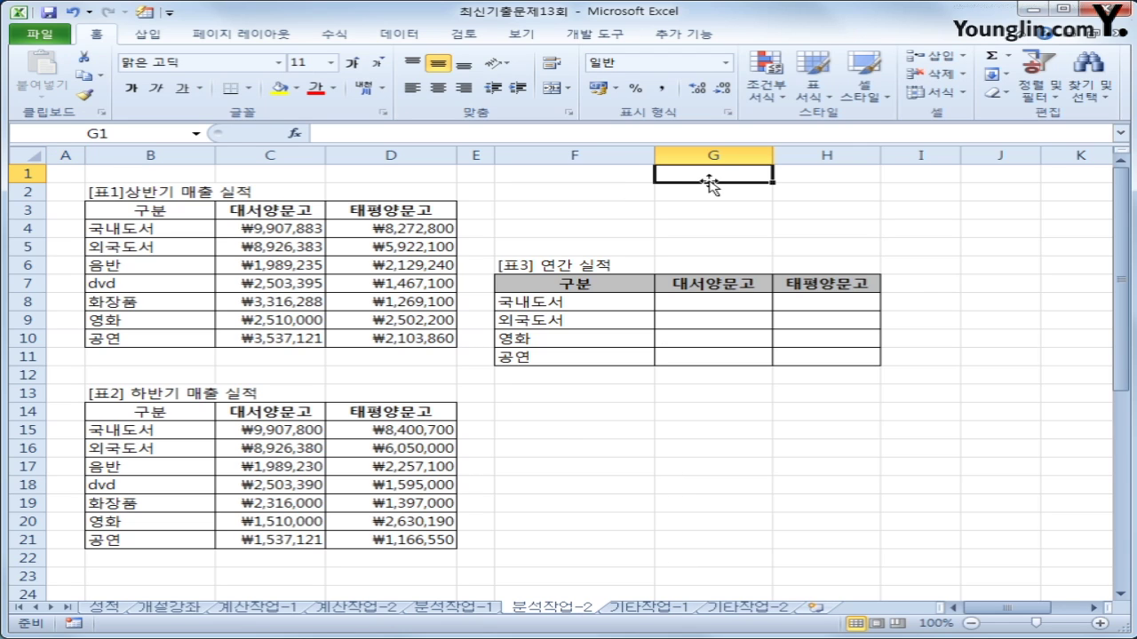
left_click(78, 624)
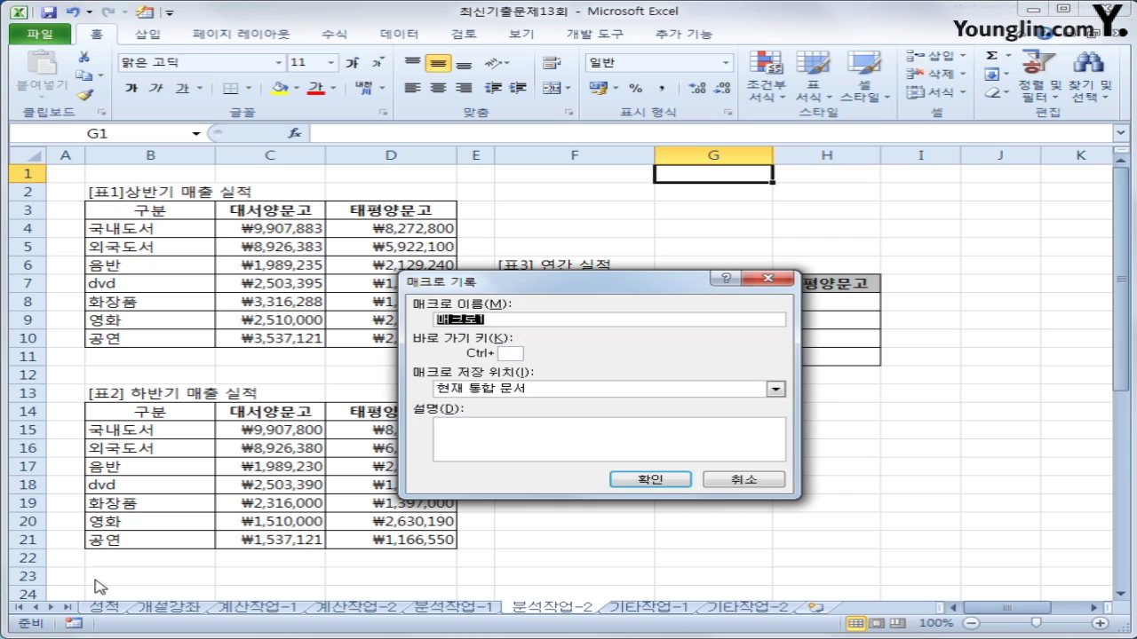
type("통합")
left_click(646, 479)
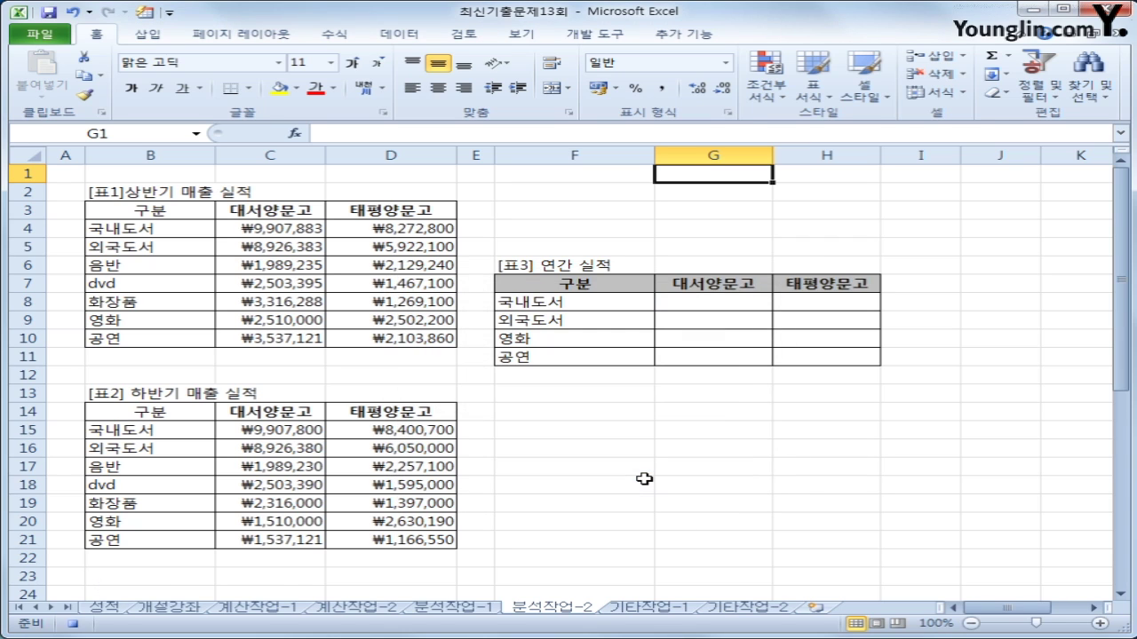
Step: Set up a sum consolidation into F7:H11 of [표3], adding B3:D10 and B14:D21 as the source references
left_click_drag(579, 282, 795, 355)
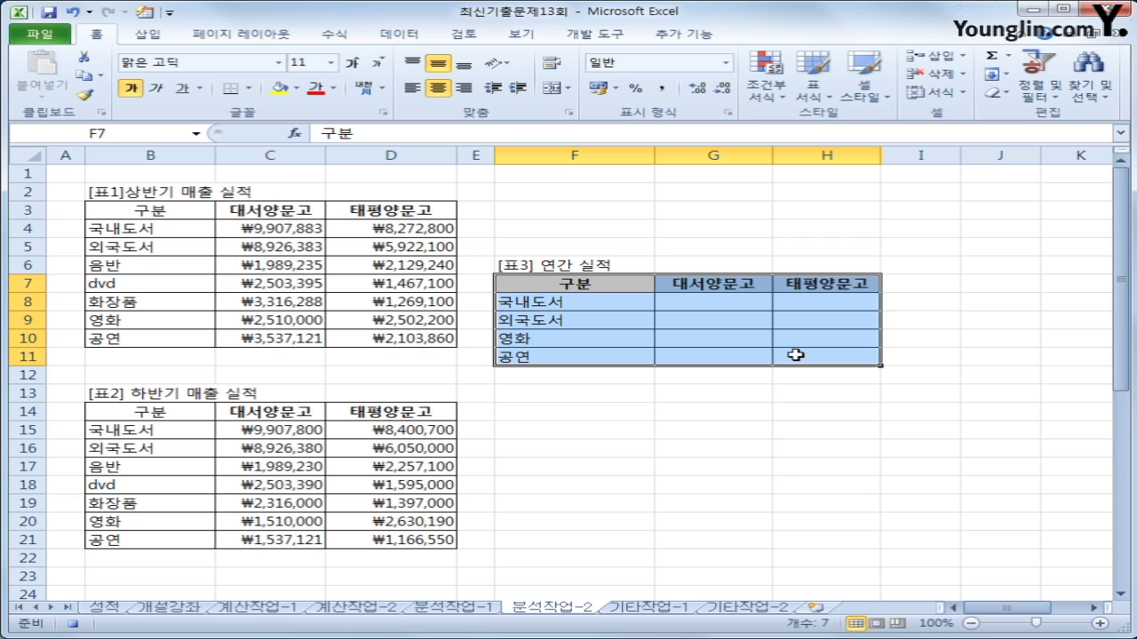
left_click(398, 35)
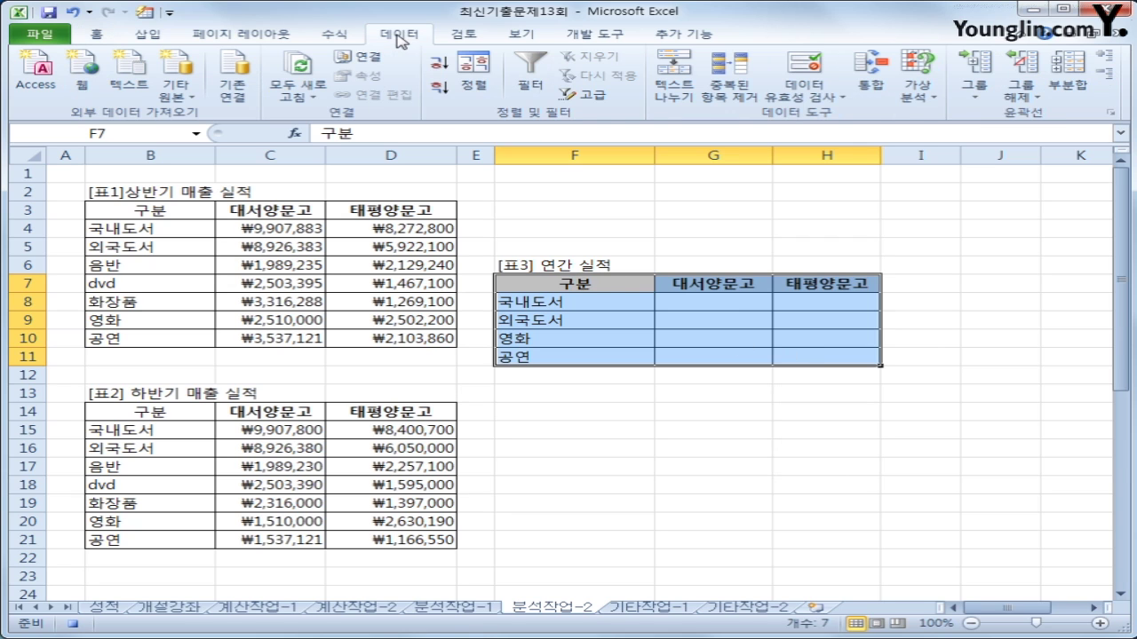
left_click(881, 86)
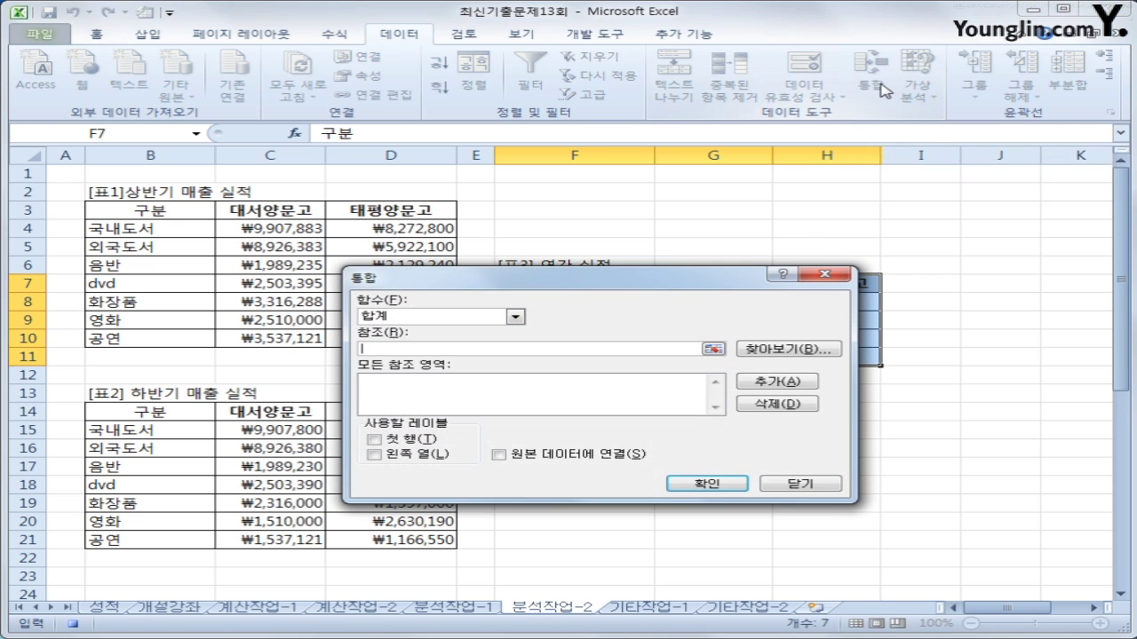
left_click_drag(598, 278, 750, 181)
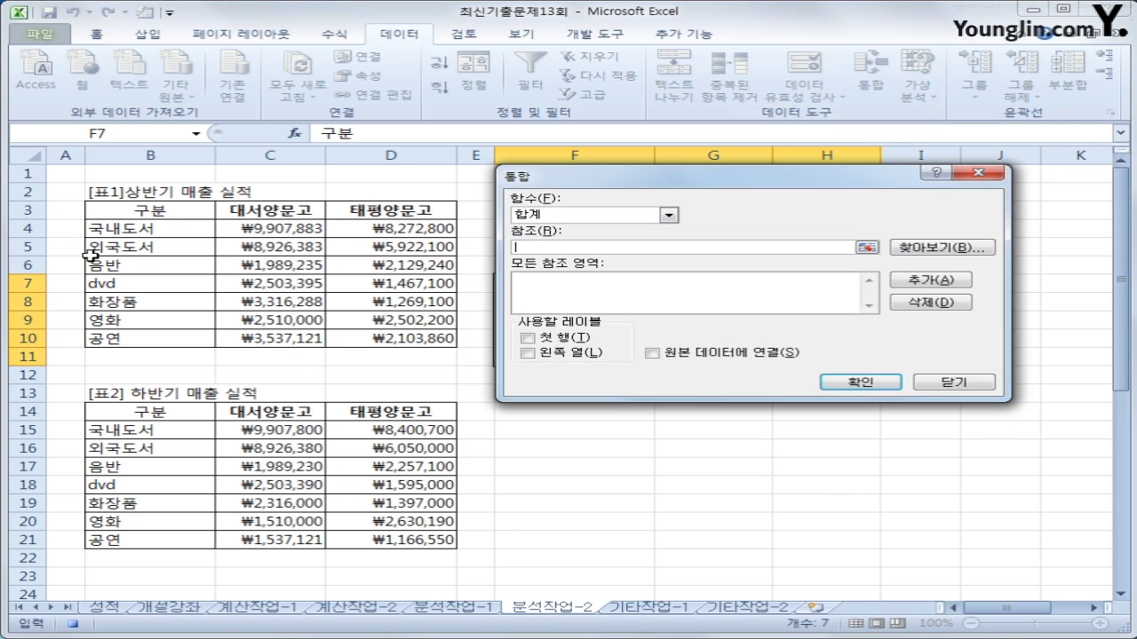
left_click_drag(91, 213, 406, 338)
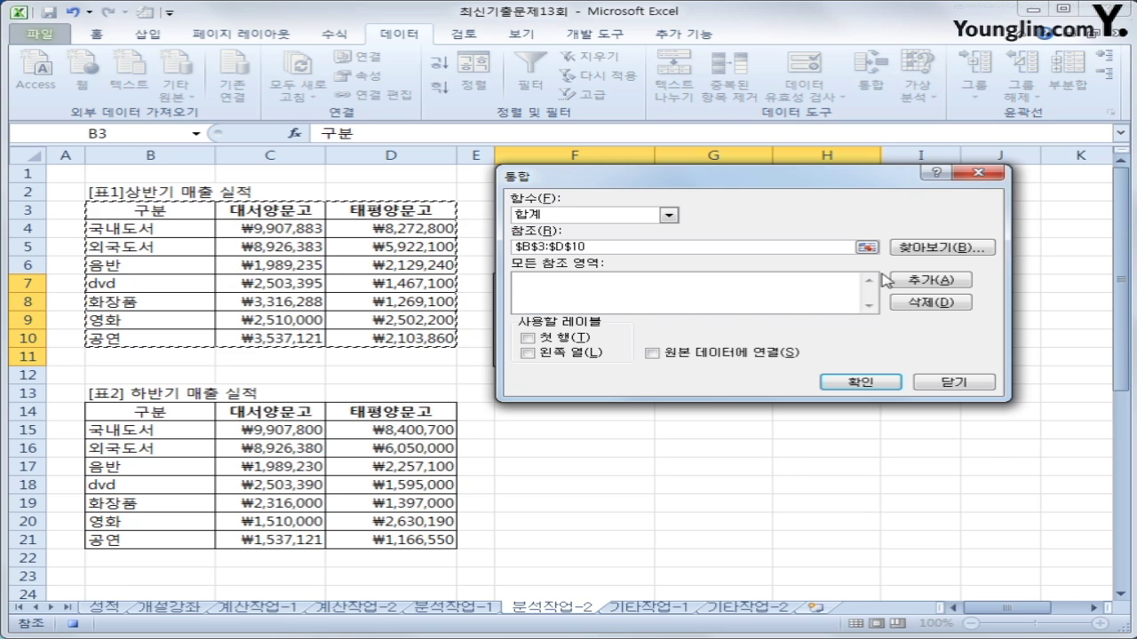
left_click(934, 280)
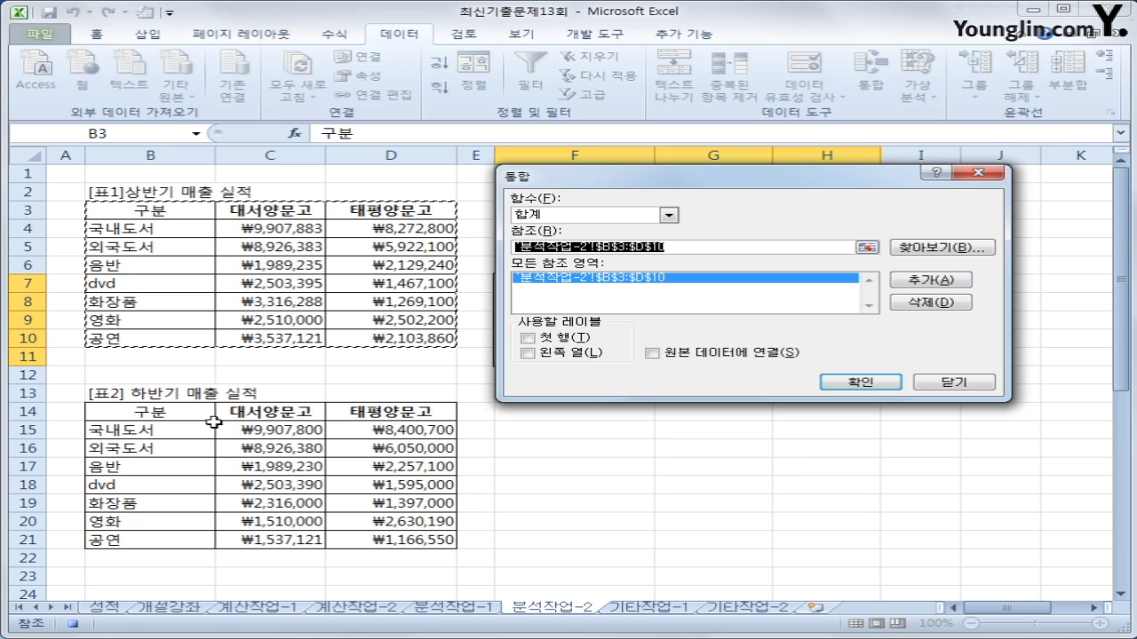
left_click_drag(158, 411, 404, 545)
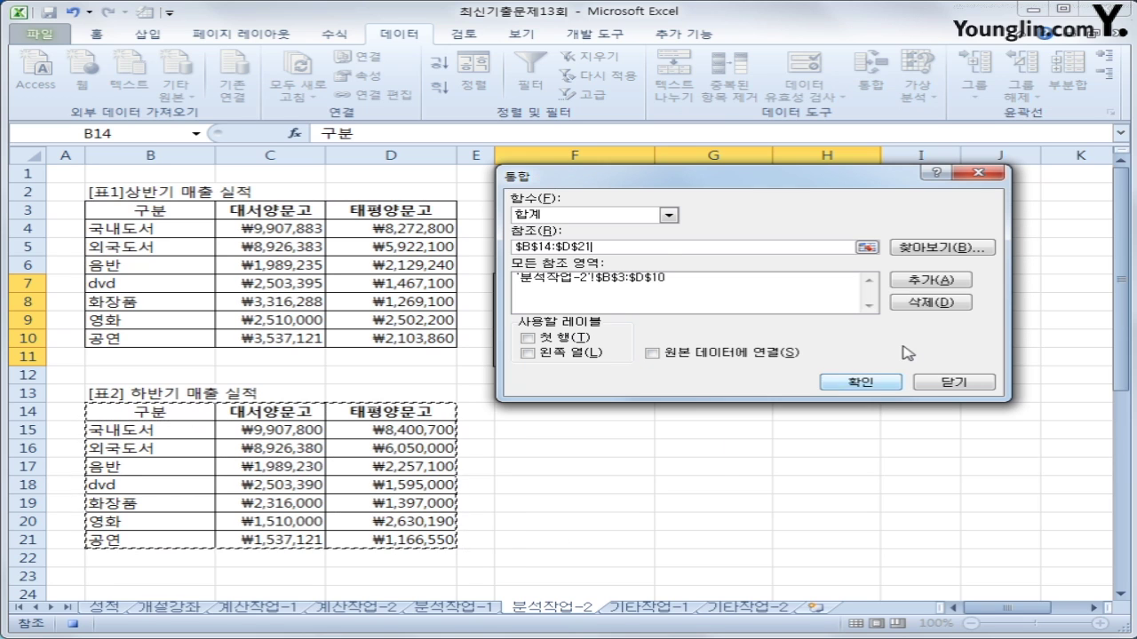
left_click(932, 282)
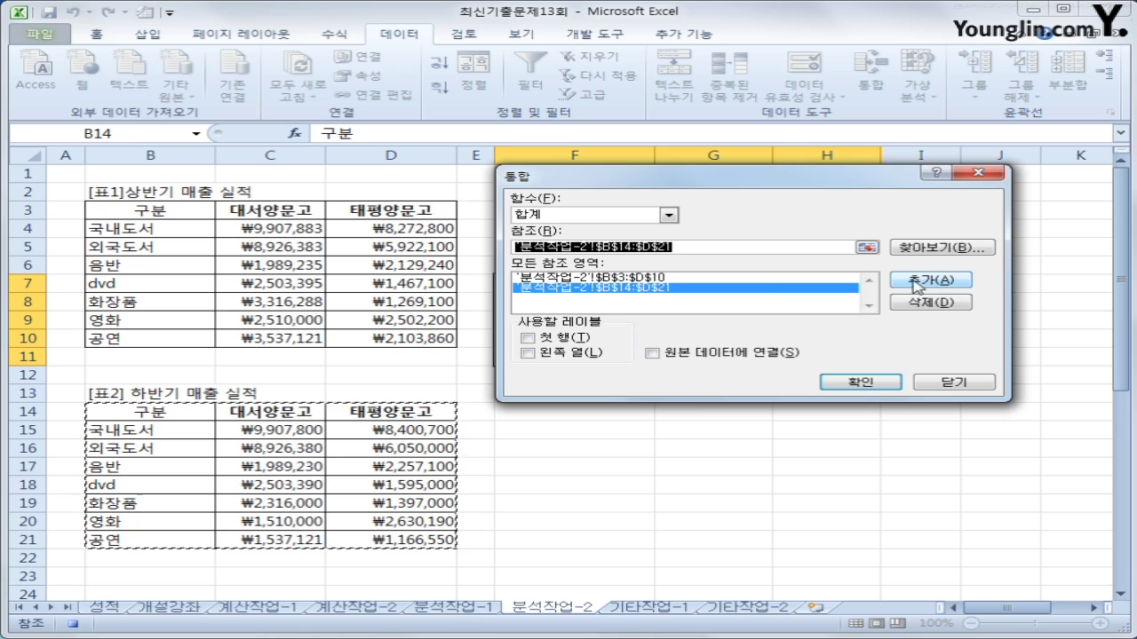
Step: Use the top row and left column as labels, run the consolidation into [표3] and end the macro recording
left_click(550, 338)
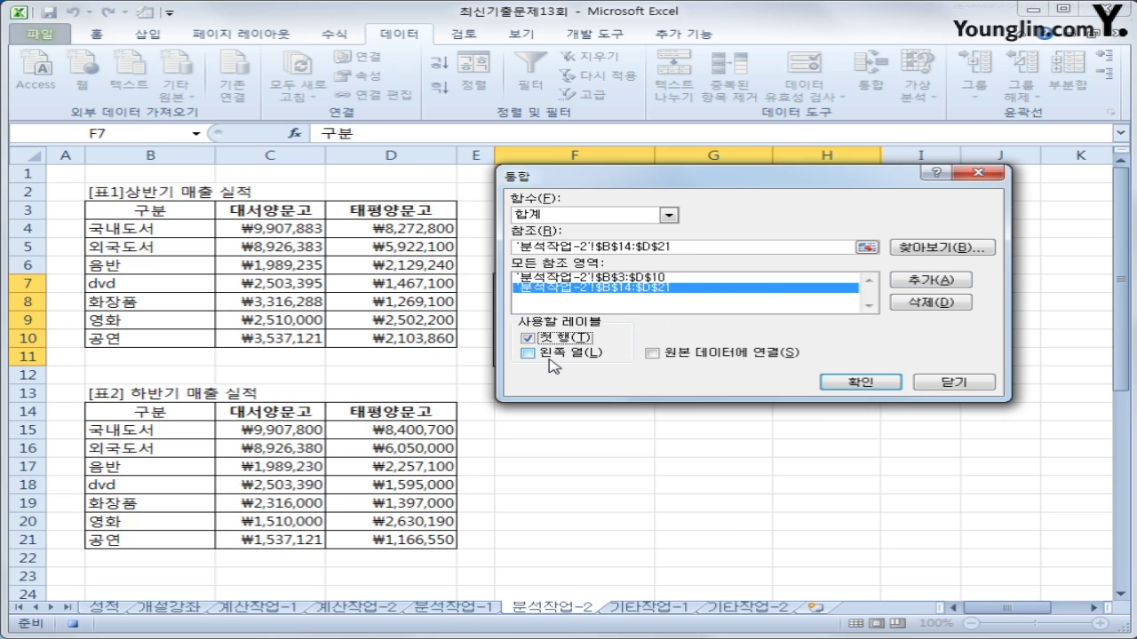
left_click(552, 362)
left_click(891, 383)
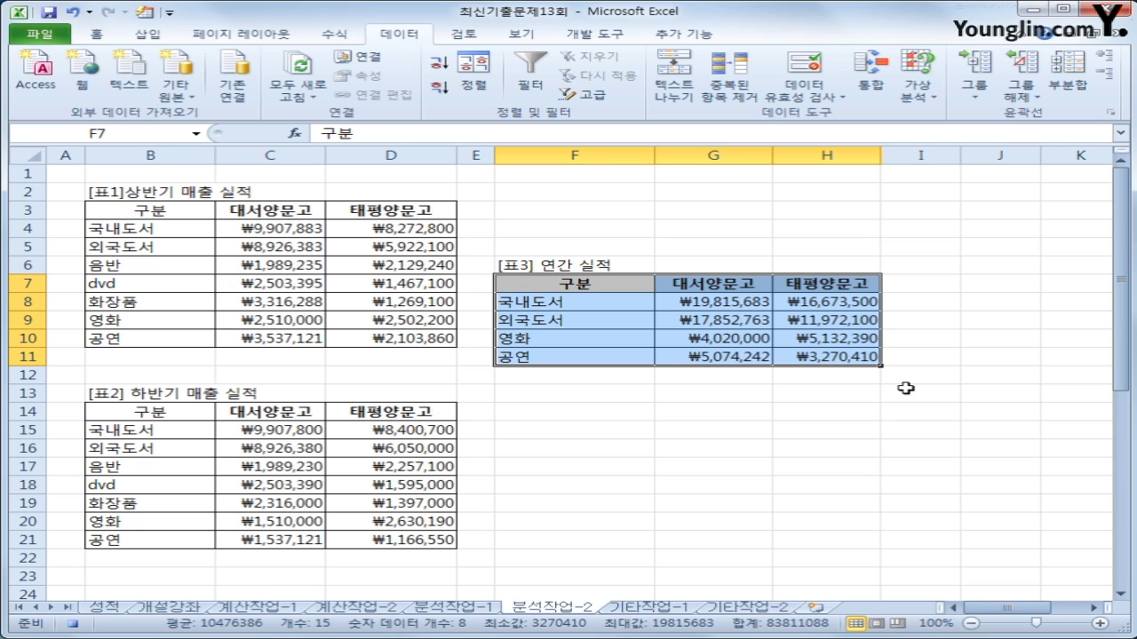
left_click(851, 358)
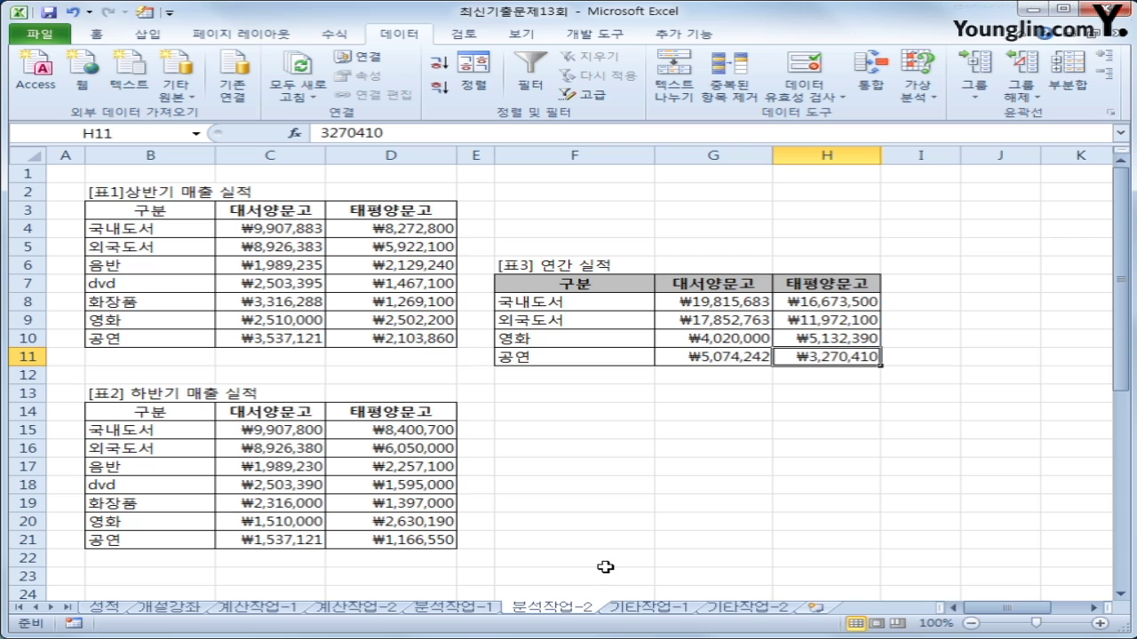
Step: Draw a rectangle about 1.16 cm high and 5.37 cm wide covering G3:H4, containing the text 연간실적
left_click(604, 562)
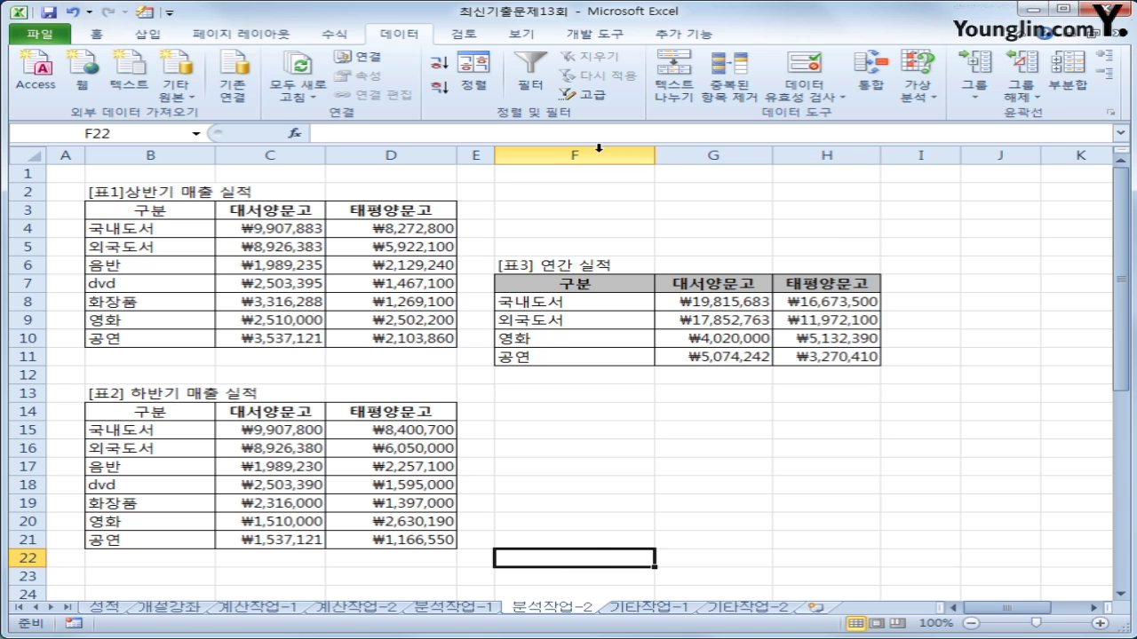
left_click(148, 34)
left_click(247, 57)
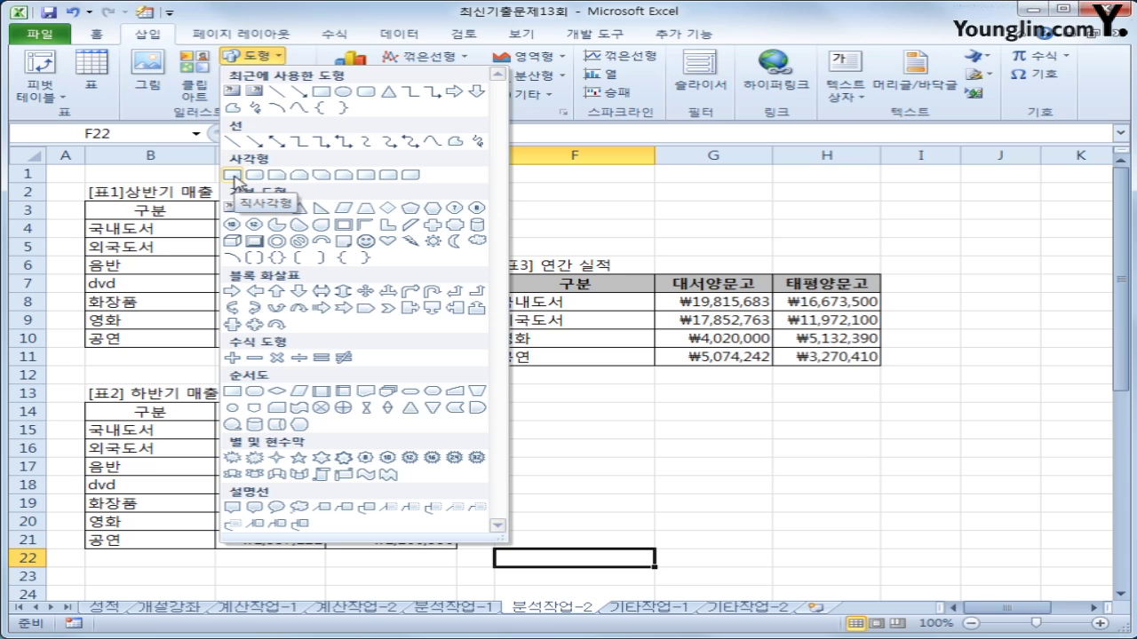
left_click(233, 175)
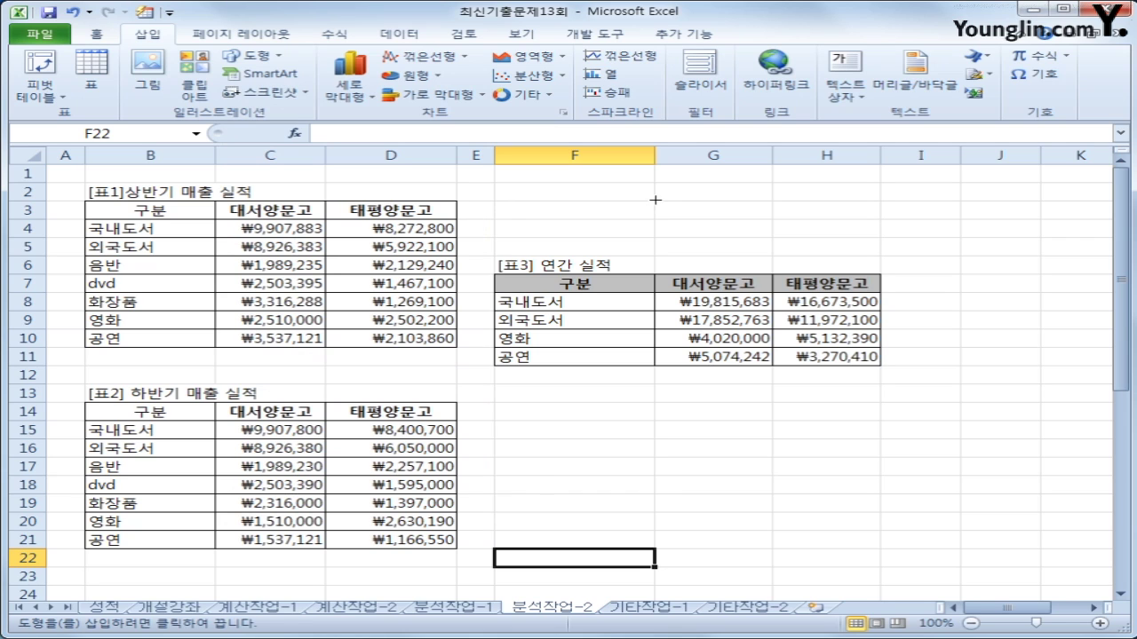
left_click_drag(655, 200, 841, 235)
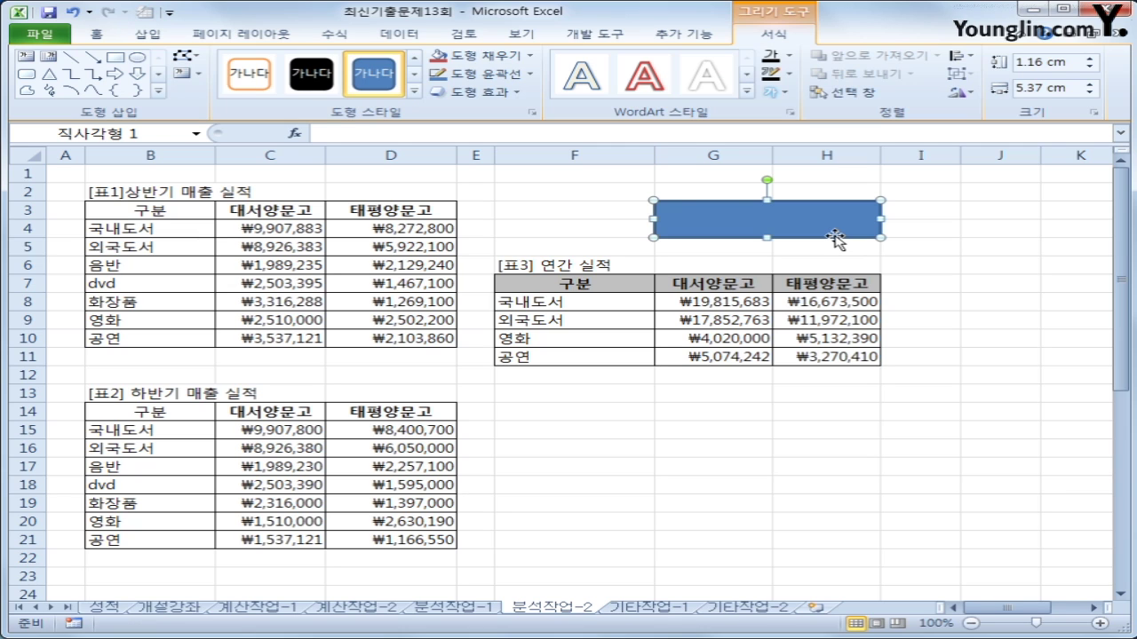
type("연간실ㅈ")
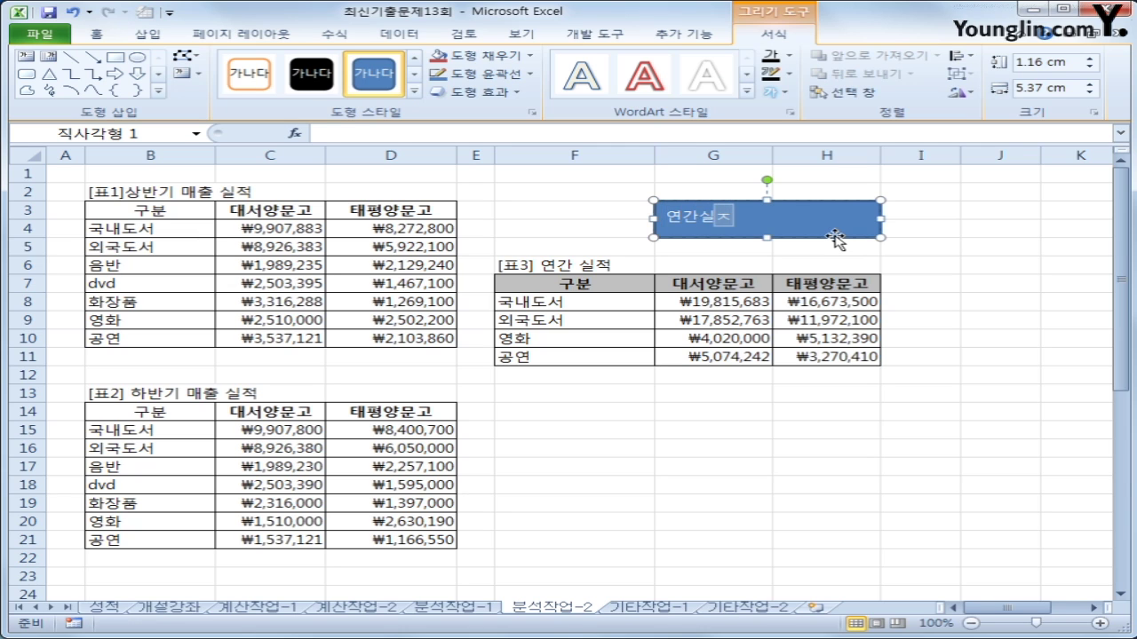
type("ㅓㄱ")
Step: Assign the 통합 macro to the 연간실적 rectangle
right_click(808, 226)
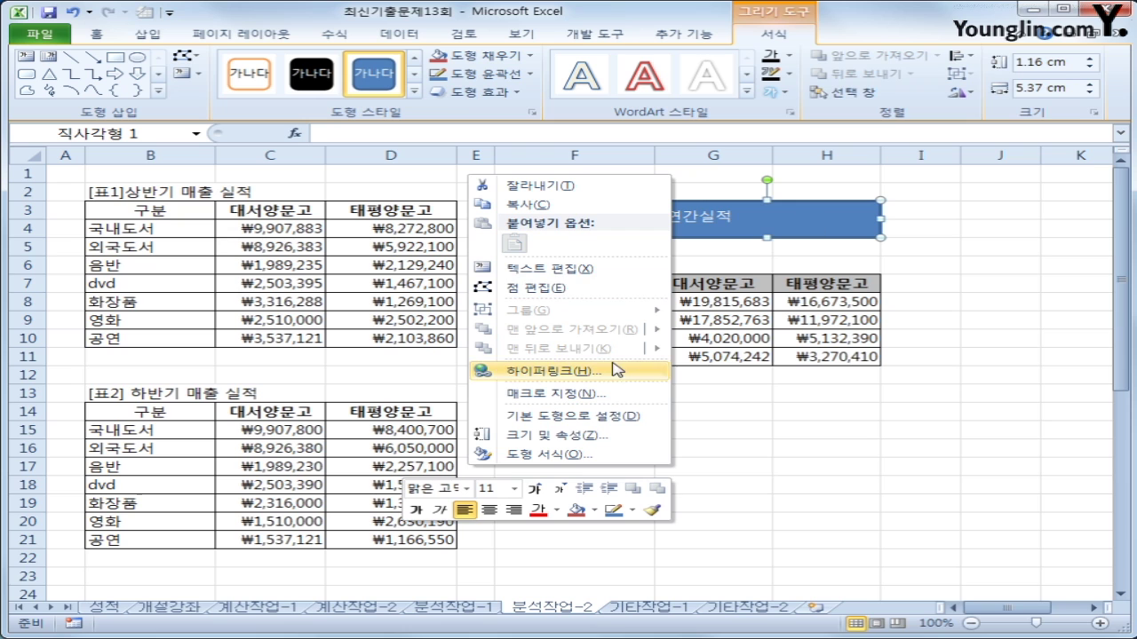
left_click(600, 395)
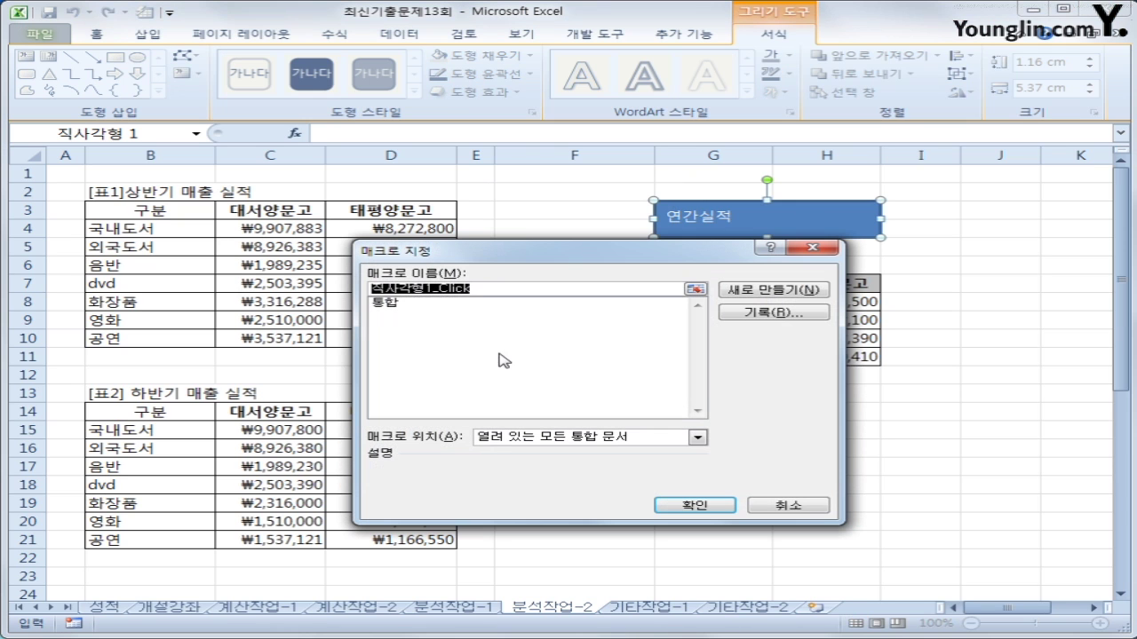
left_click(414, 305)
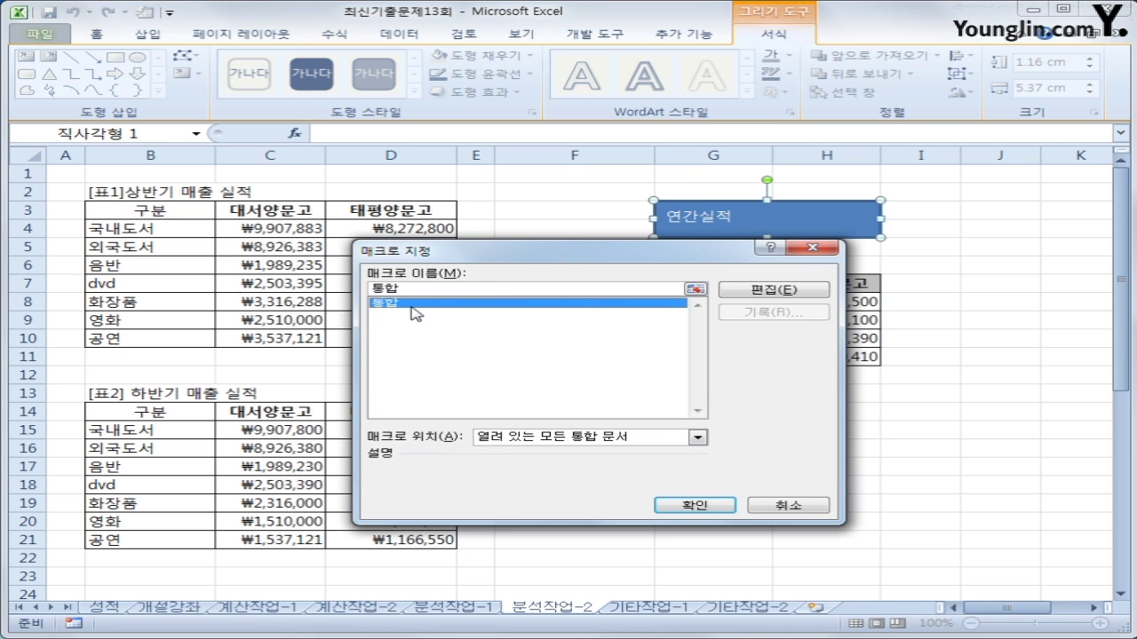
left_click(716, 506)
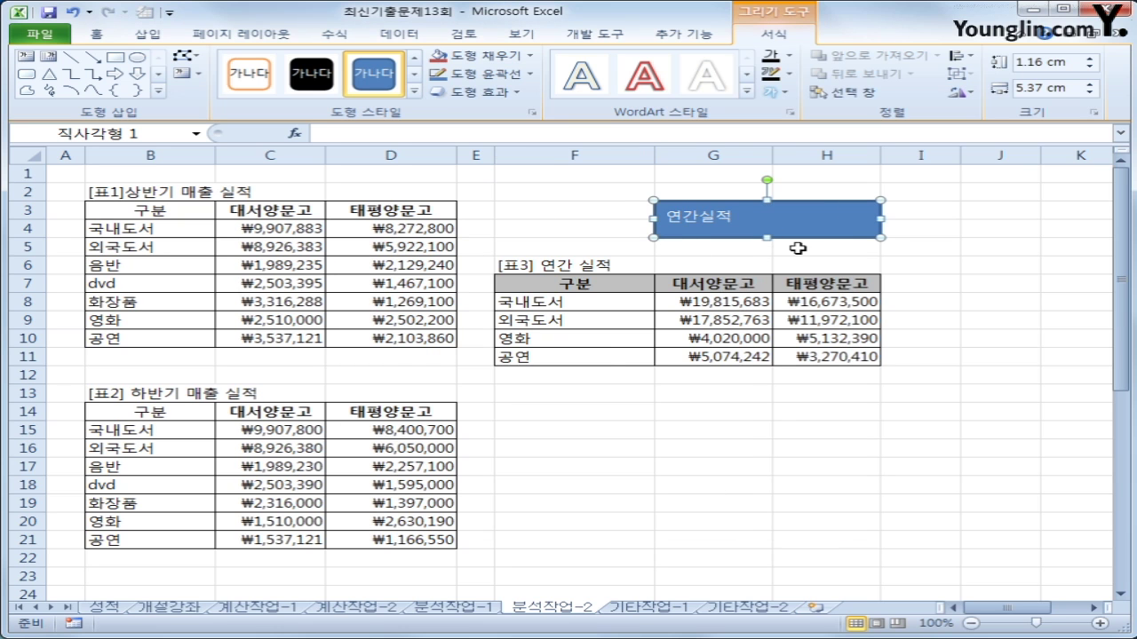
Step: Center the 연간실적 rectangle's text both vertically and horizontally
left_click(98, 35)
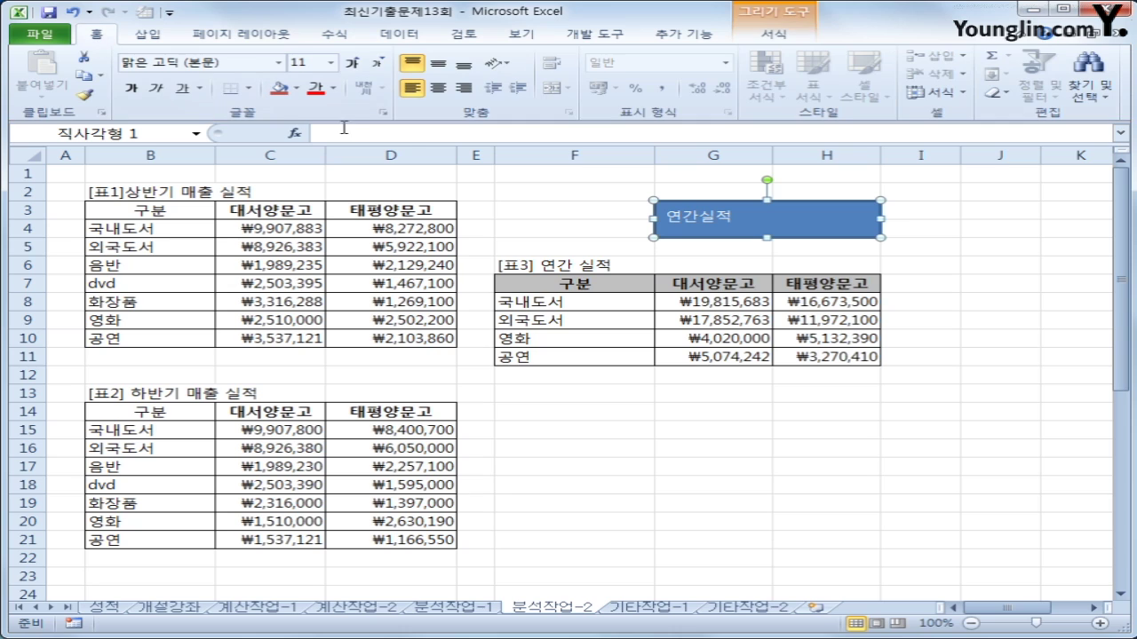
left_click(438, 63)
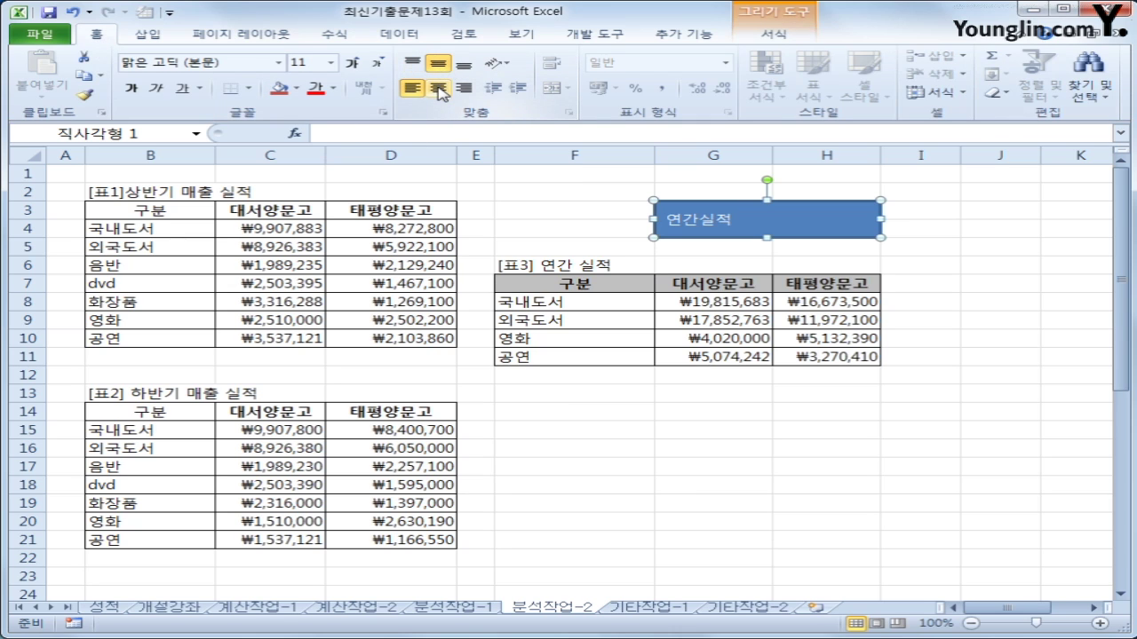
left_click(438, 88)
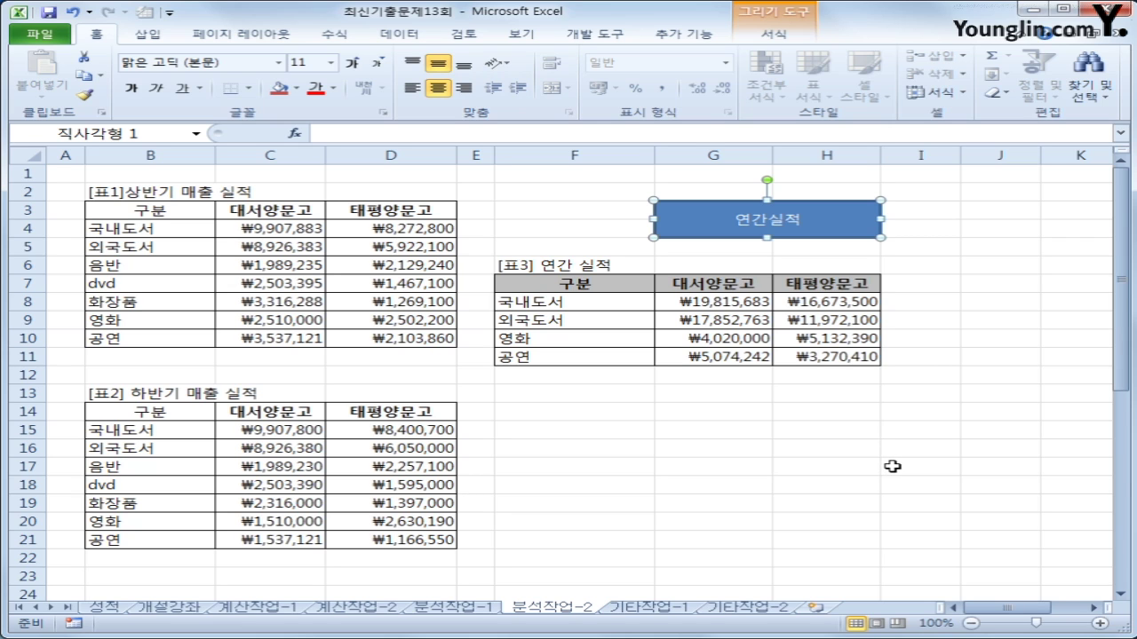
Step: Open the data source selection for the column chart on the 기타작업-1 sheet
left_click(678, 607)
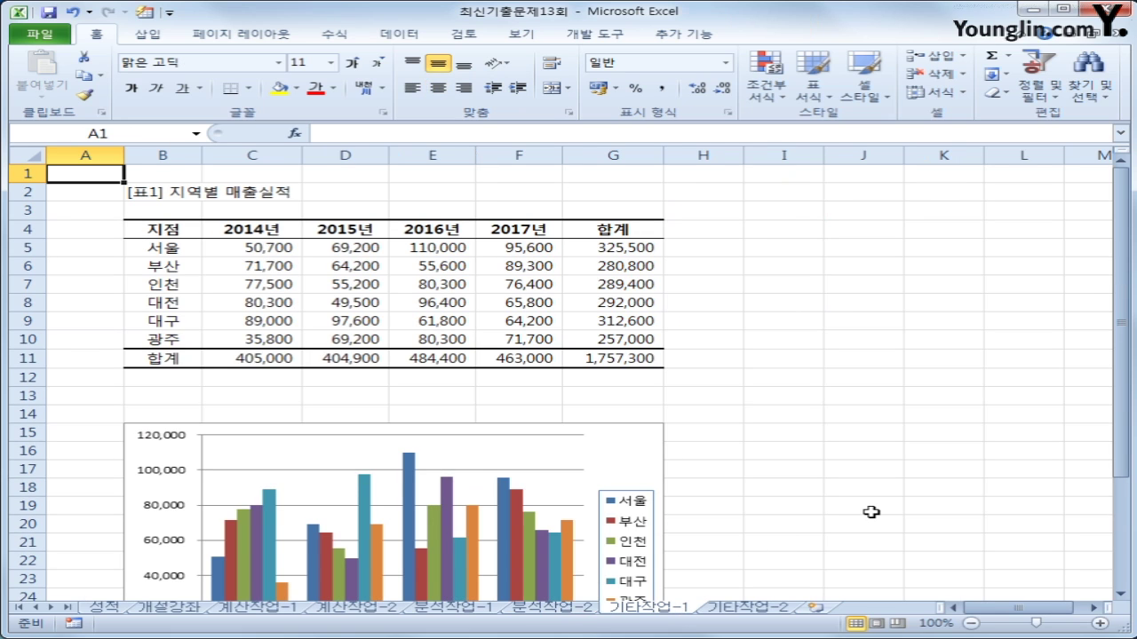
scroll(871, 508, "down", 2)
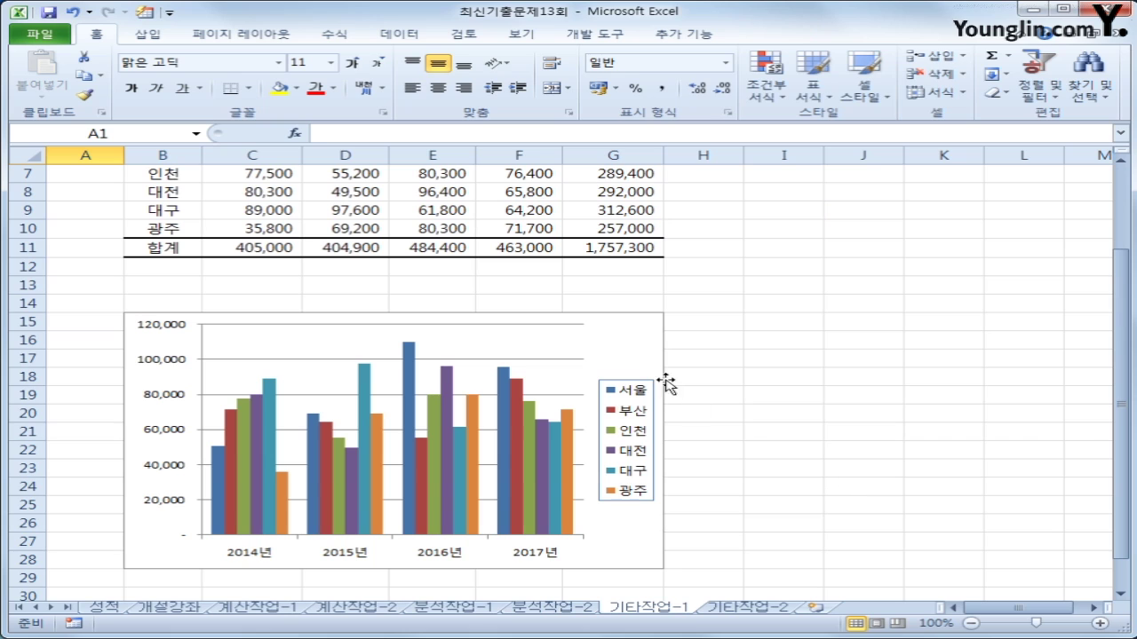
left_click(650, 351)
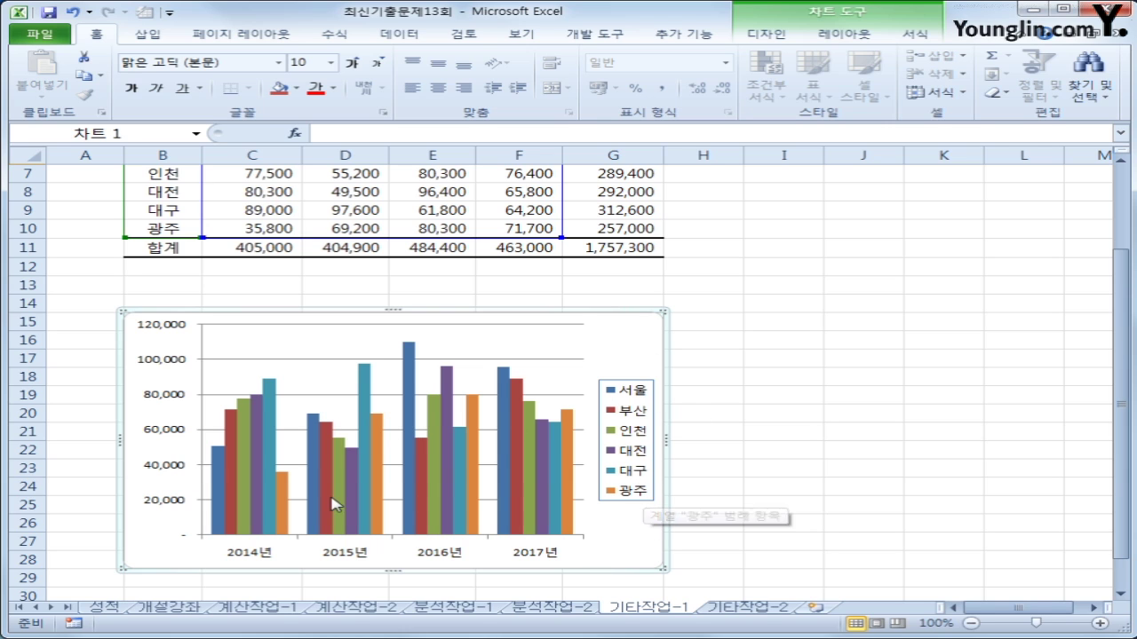
mouse_move(306, 510)
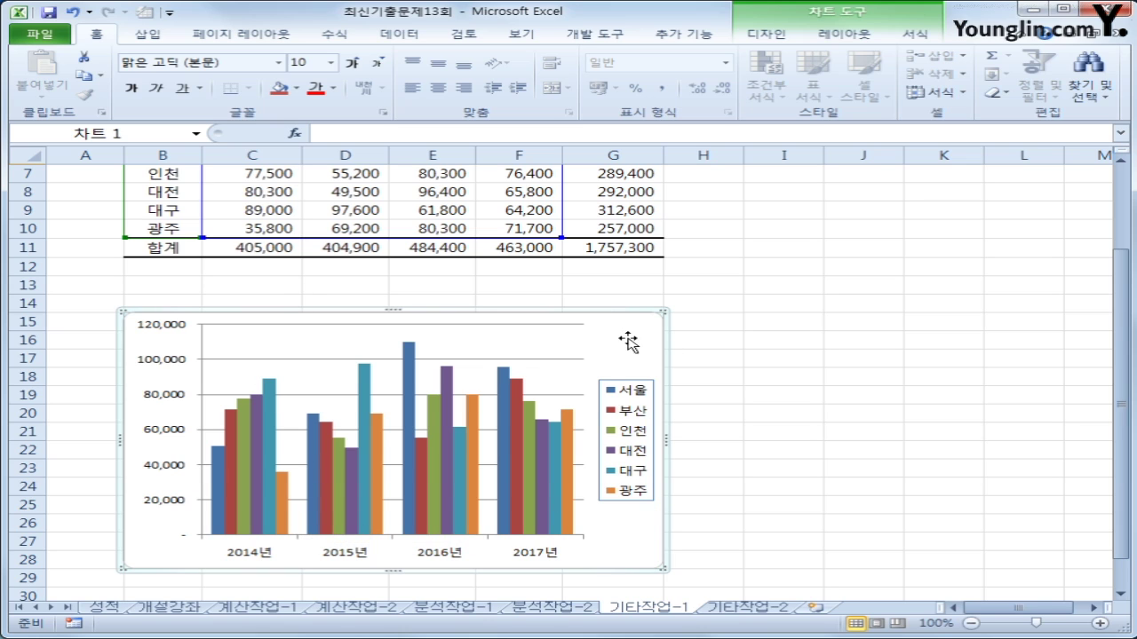
right_click(655, 329)
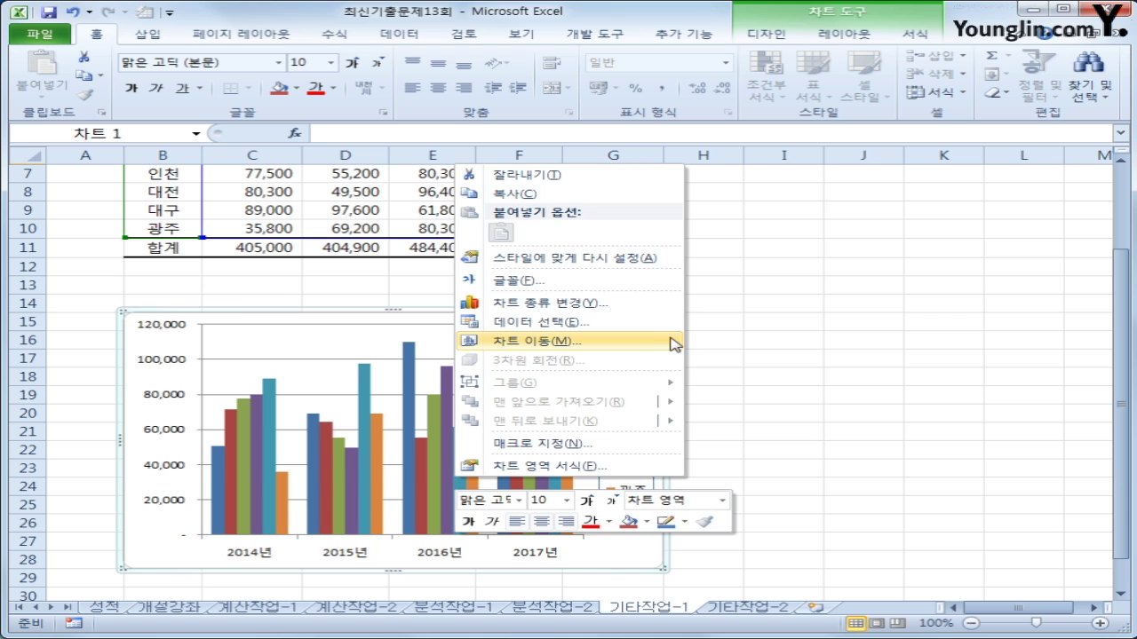
left_click(581, 325)
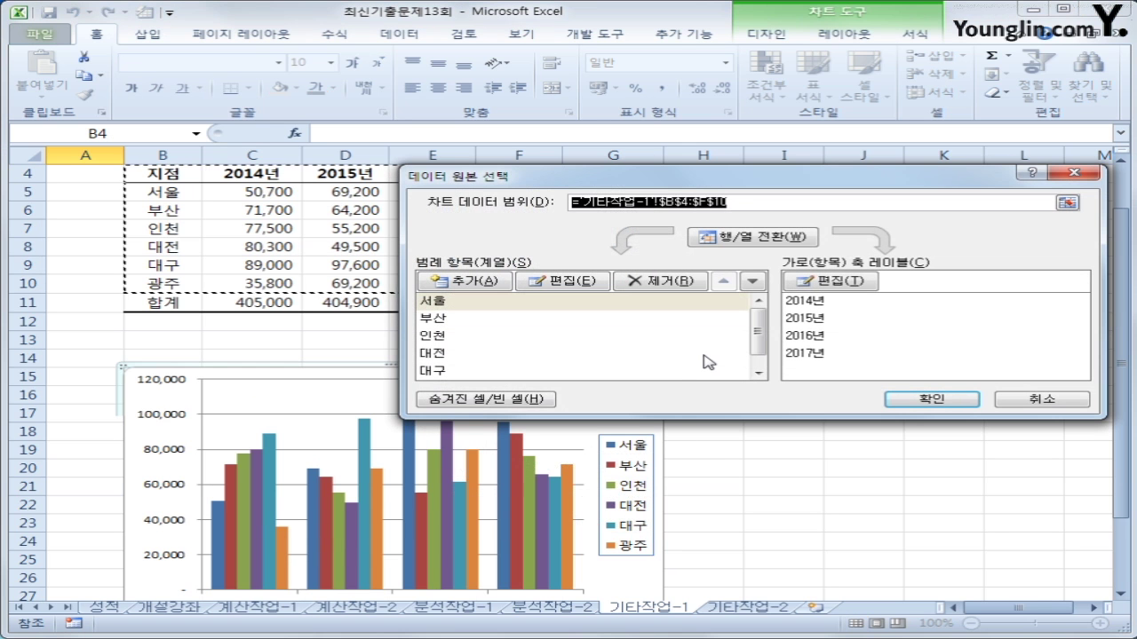
Step: Remove the 부산, 인천, 대전 and 대구 series from the chart, keeping only 서울 and 광주
left_click(447, 322)
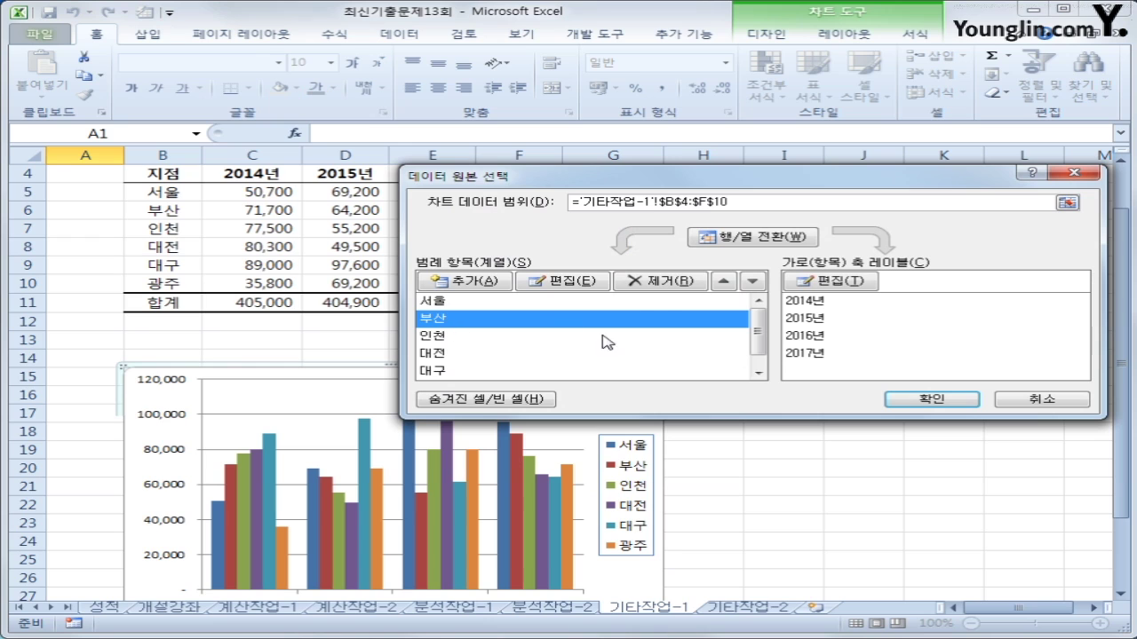
left_click(665, 283)
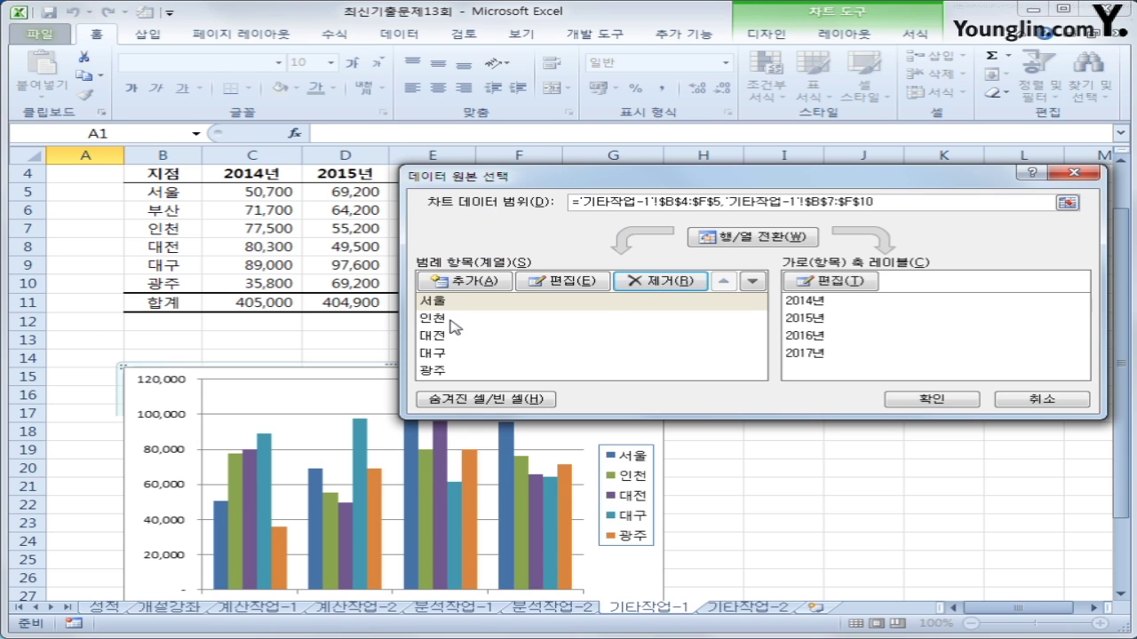
left_click(452, 320)
left_click(663, 281)
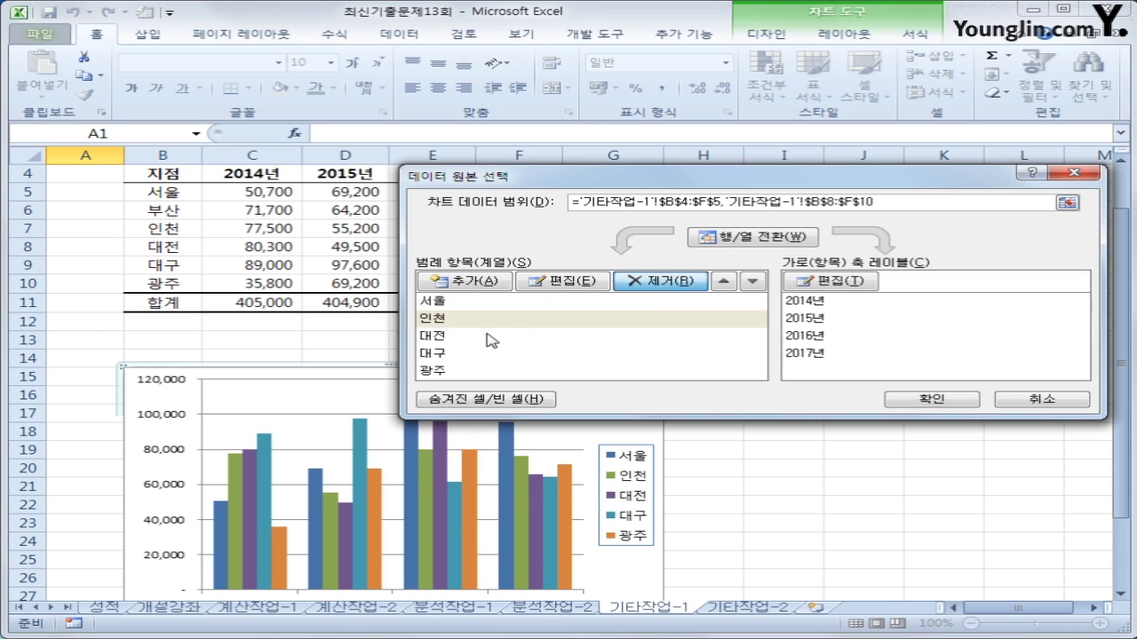
left_click(523, 320)
left_click(683, 282)
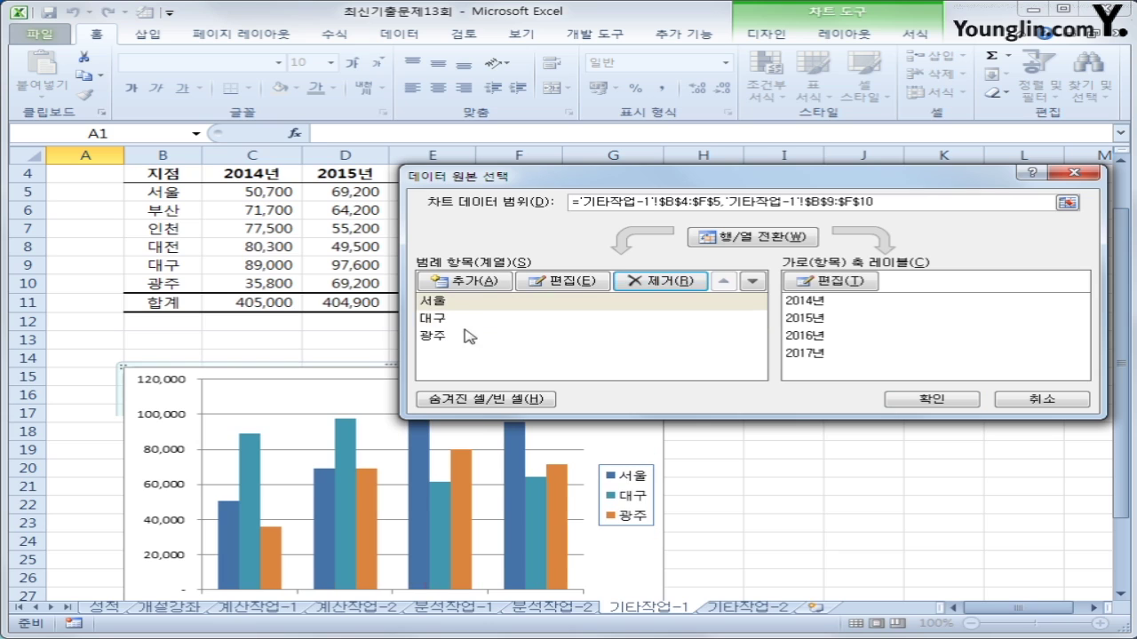
left_click(454, 320)
left_click(655, 282)
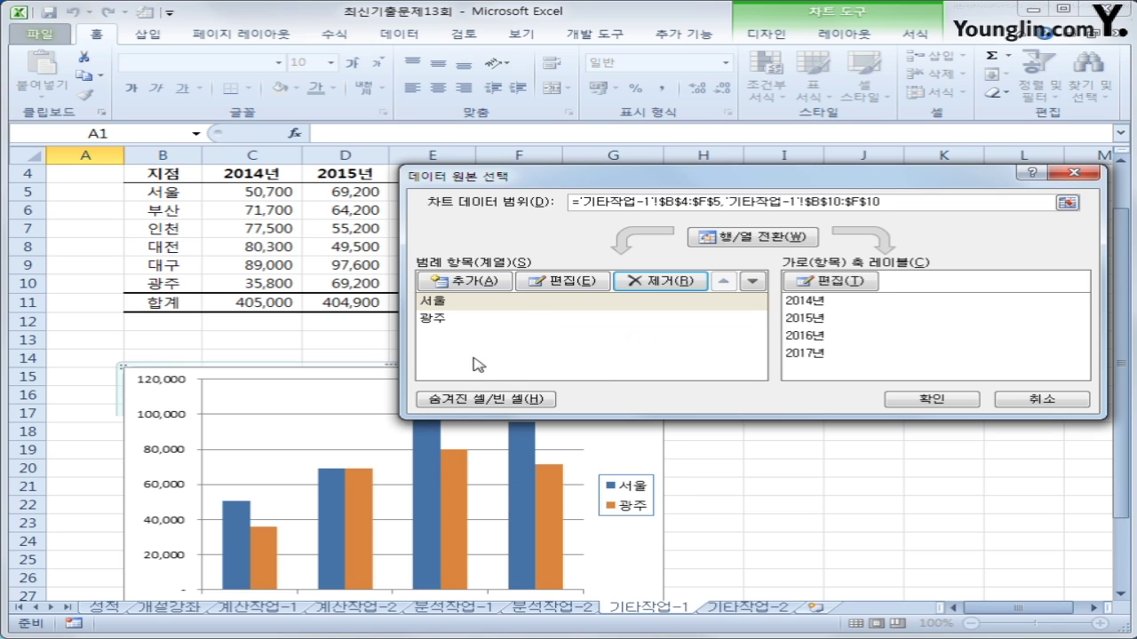
Step: Start a new chart series and take its name from cell B5 (서울)
left_click(465, 282)
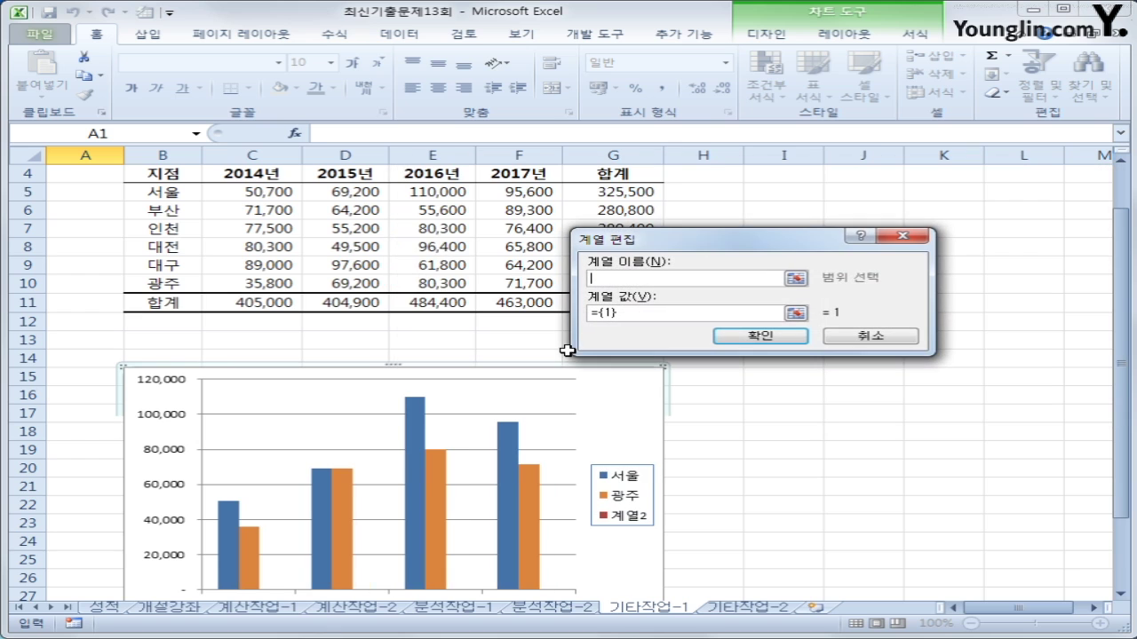
scroll(489, 396, "up", 1)
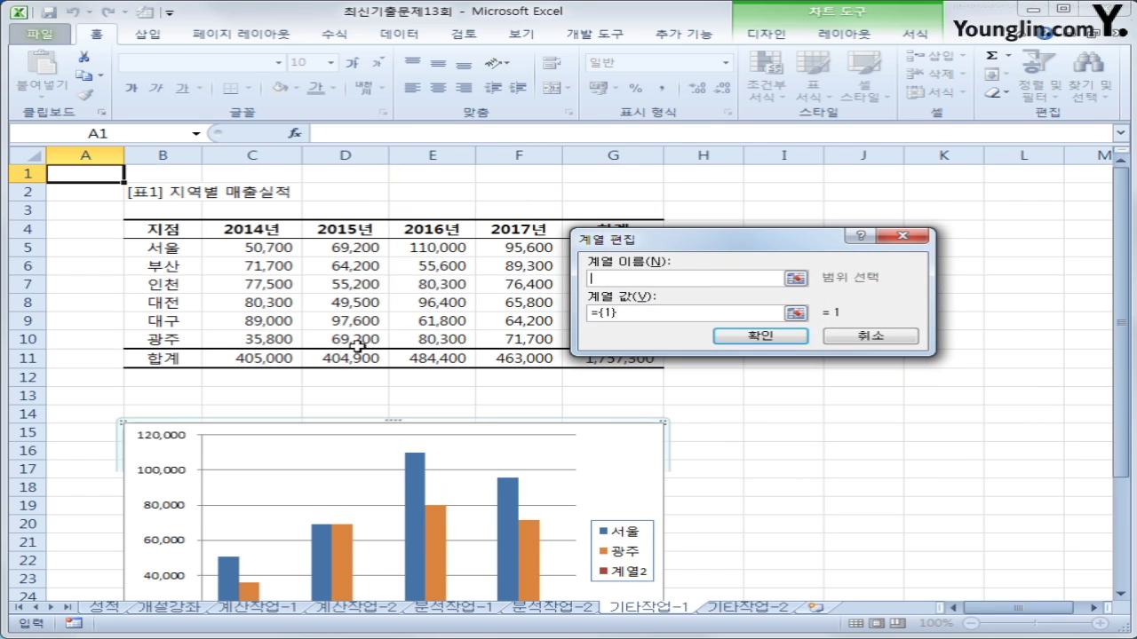
left_click(182, 242)
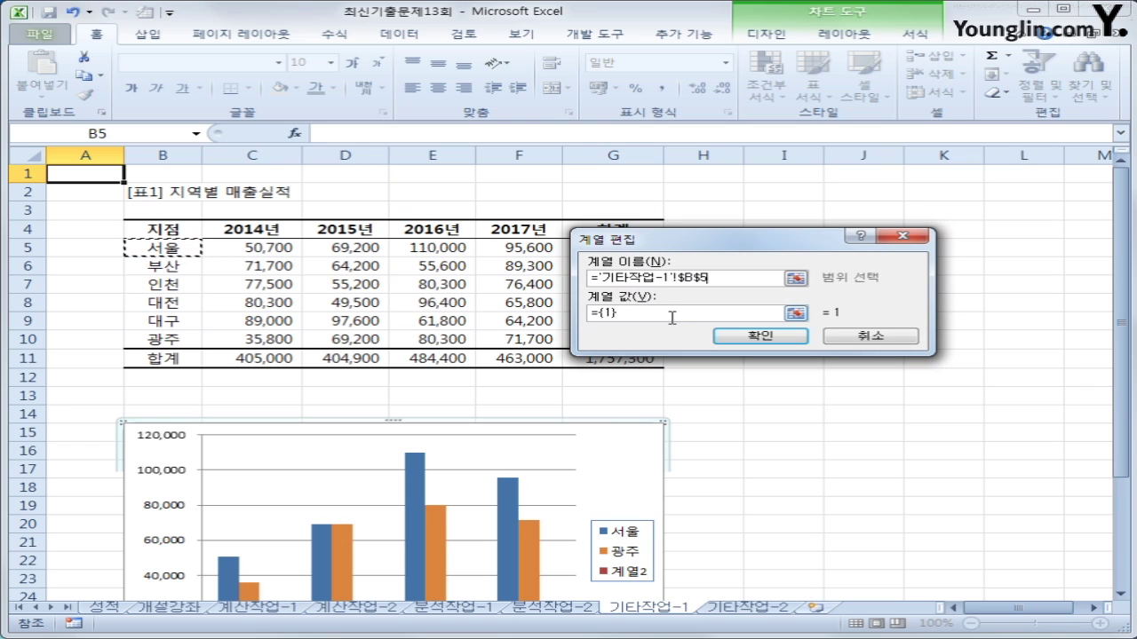
key("Tab")
left_click(269, 252)
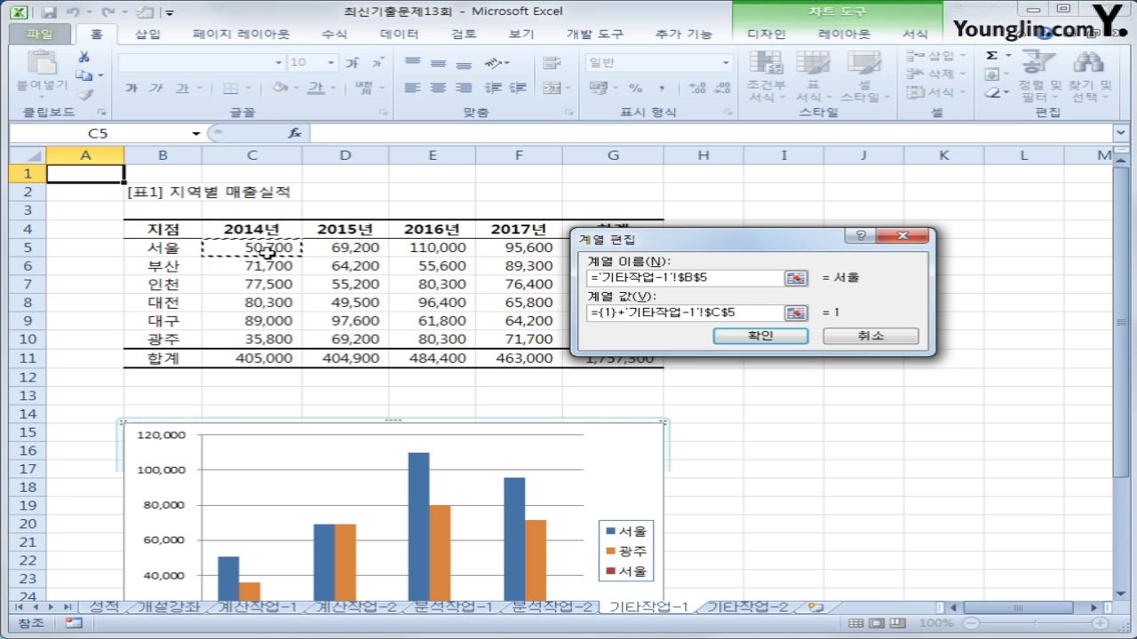
left_click_drag(269, 252, 586, 249)
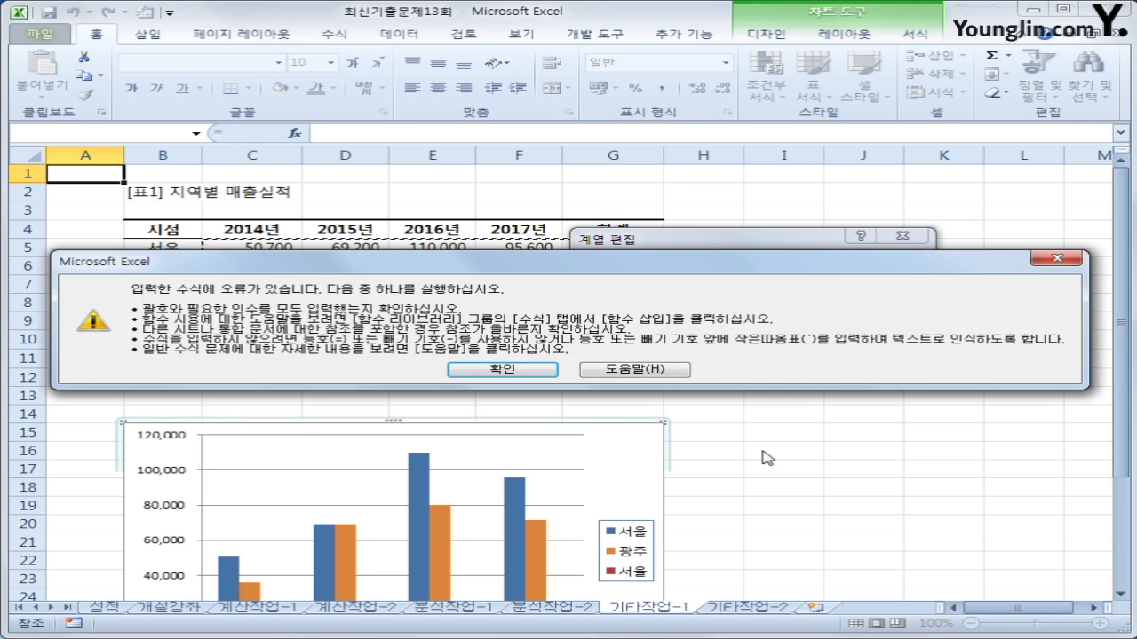
left_click(535, 369)
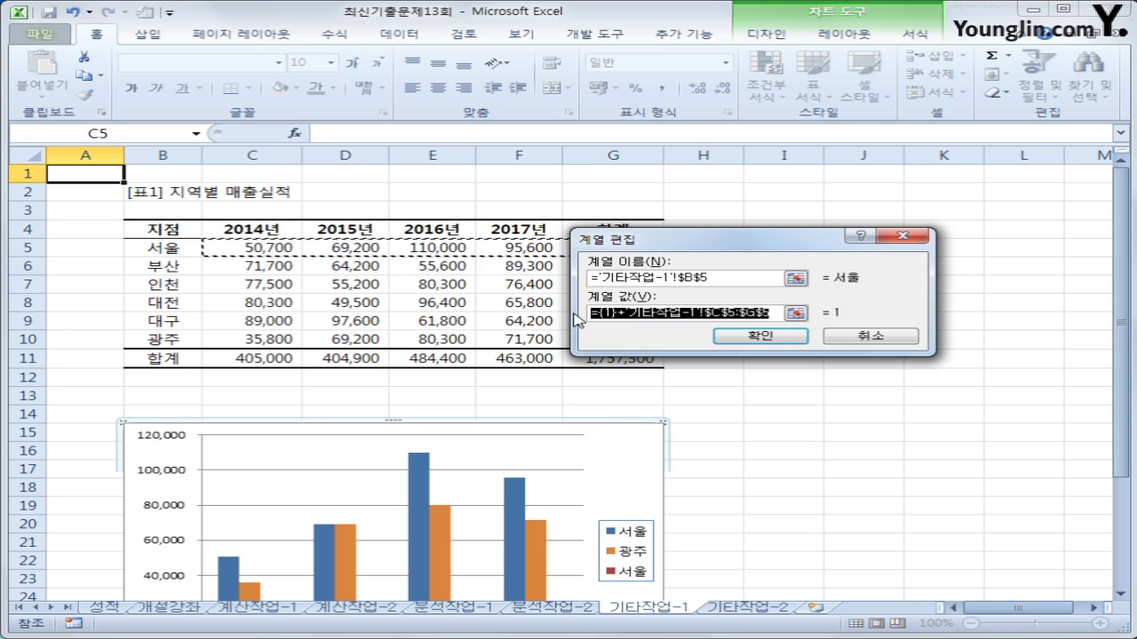
Step: Replace the new 서울 series' default values with the range C5:G5 and add the series
key("BackSpace")
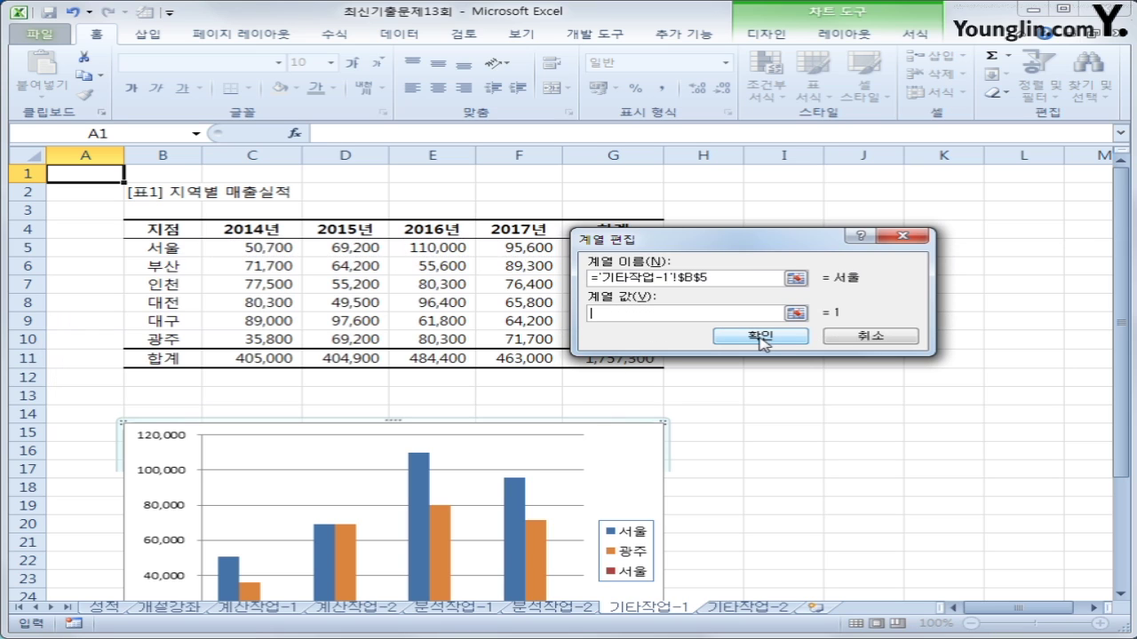
left_click_drag(246, 252, 617, 249)
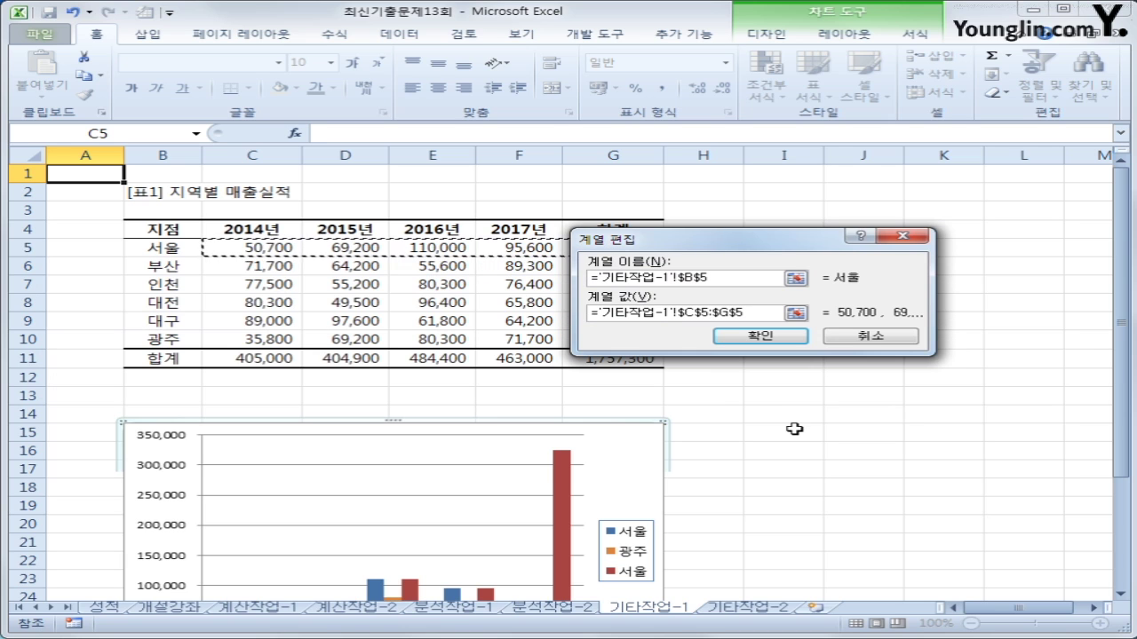
left_click(785, 337)
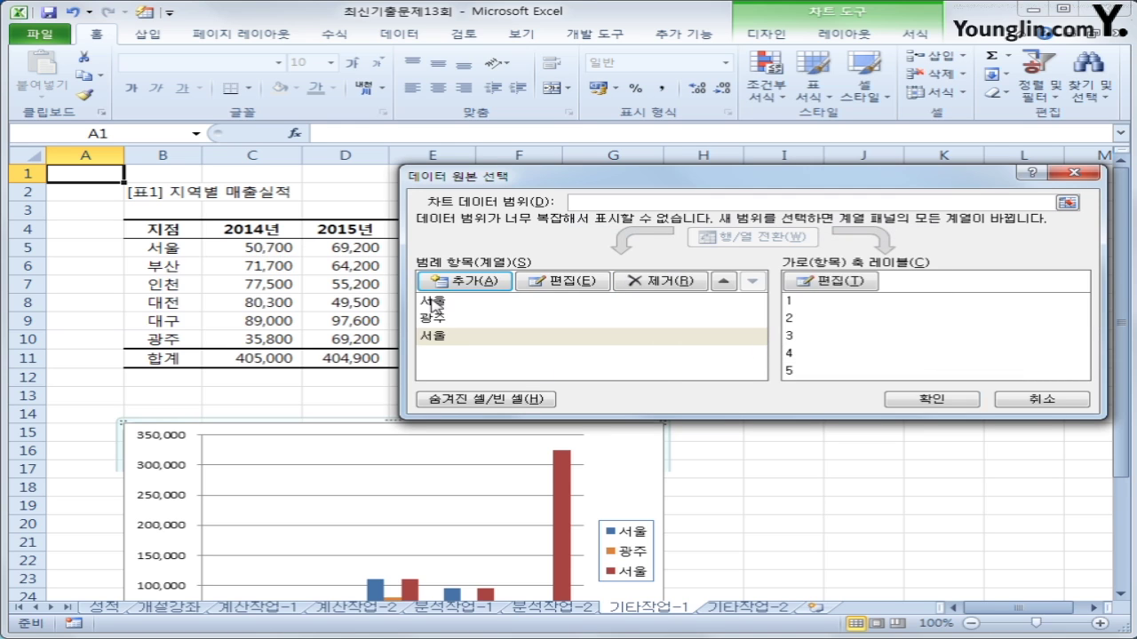
left_click(436, 302)
left_click(436, 319)
left_click(438, 337)
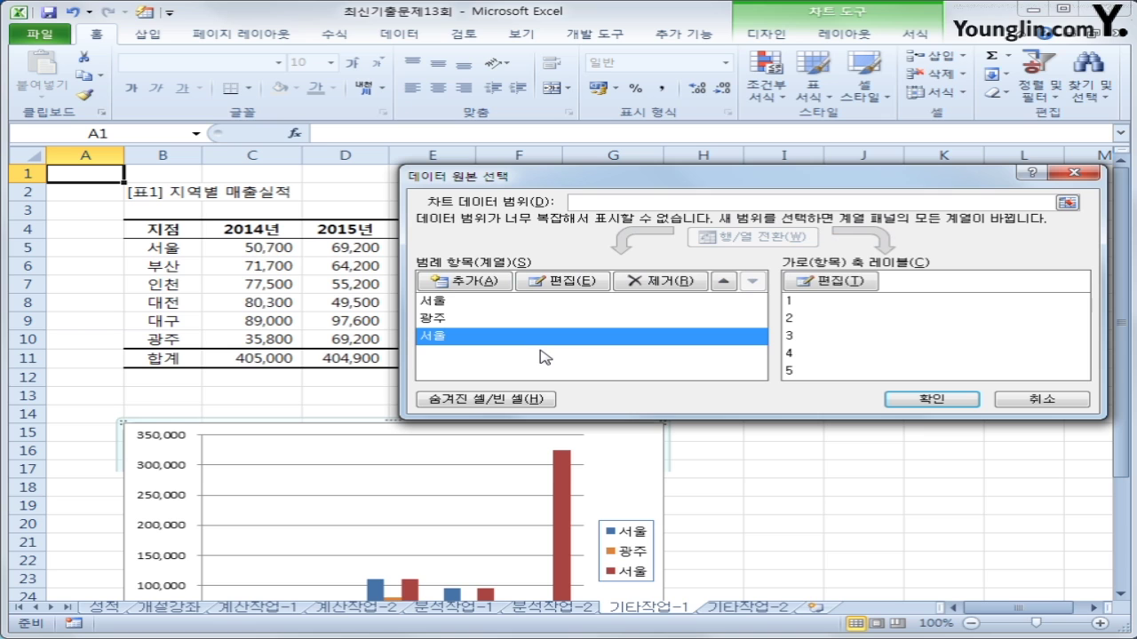
Step: Add another series named from B10 (광주) with values C10:G10, and apply the chart's data source changes
left_click(495, 282)
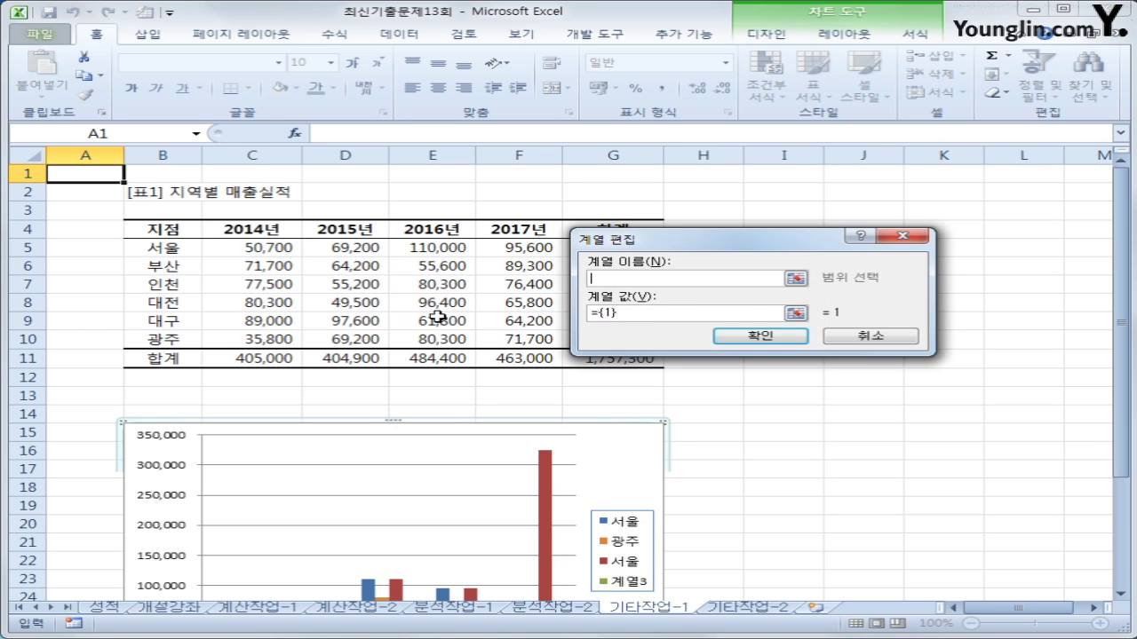
left_click(163, 338)
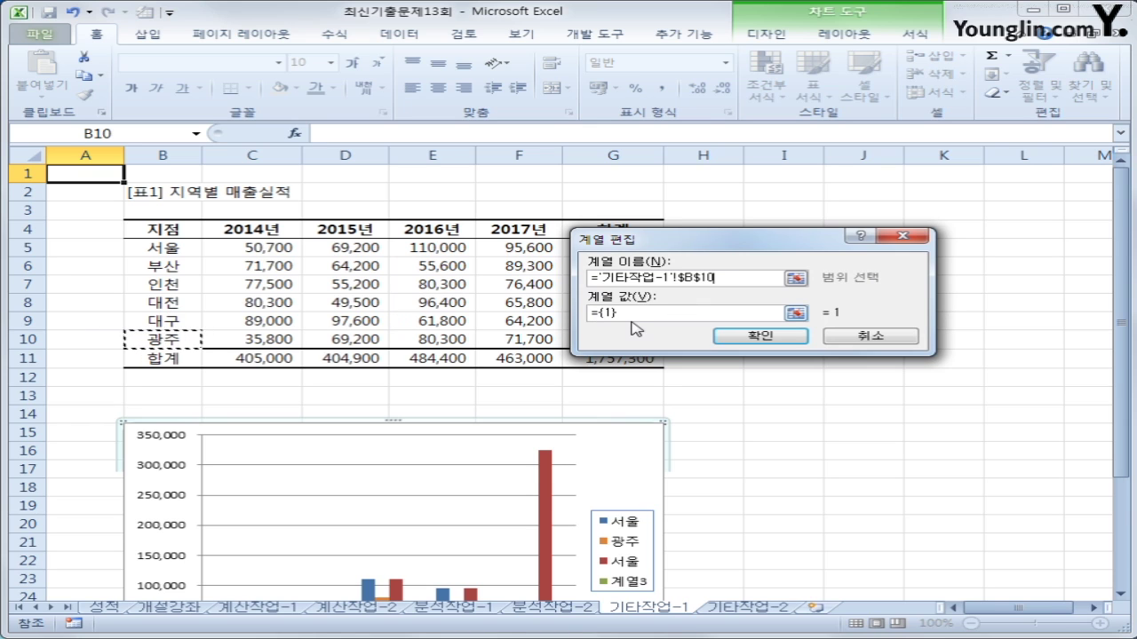
left_click_drag(634, 313, 555, 318)
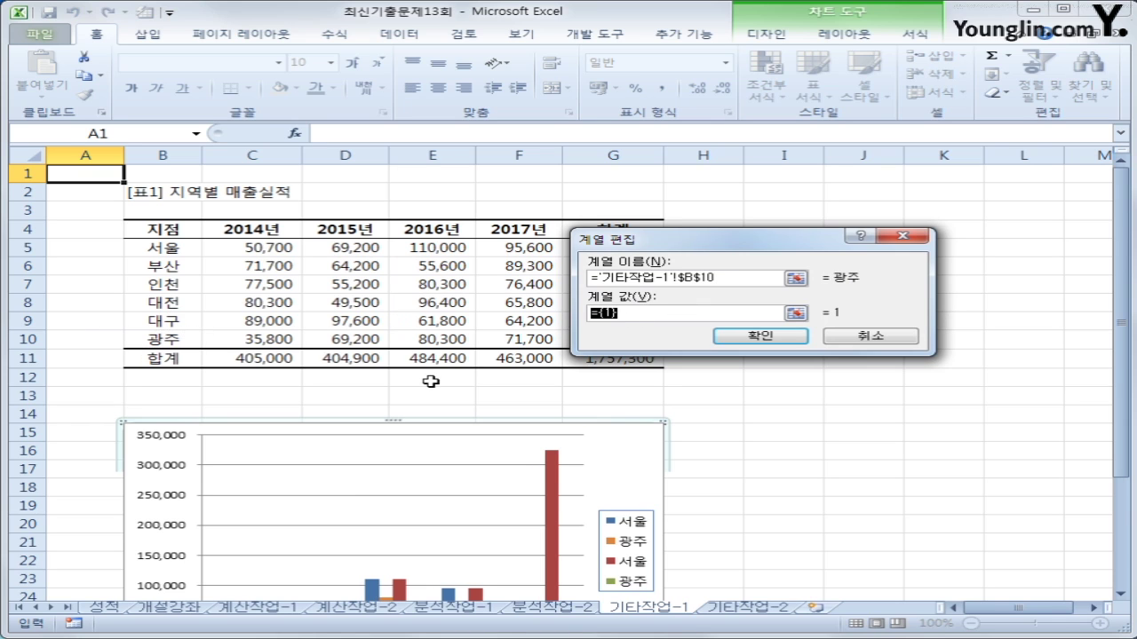
left_click_drag(275, 340, 578, 341)
left_click(774, 338)
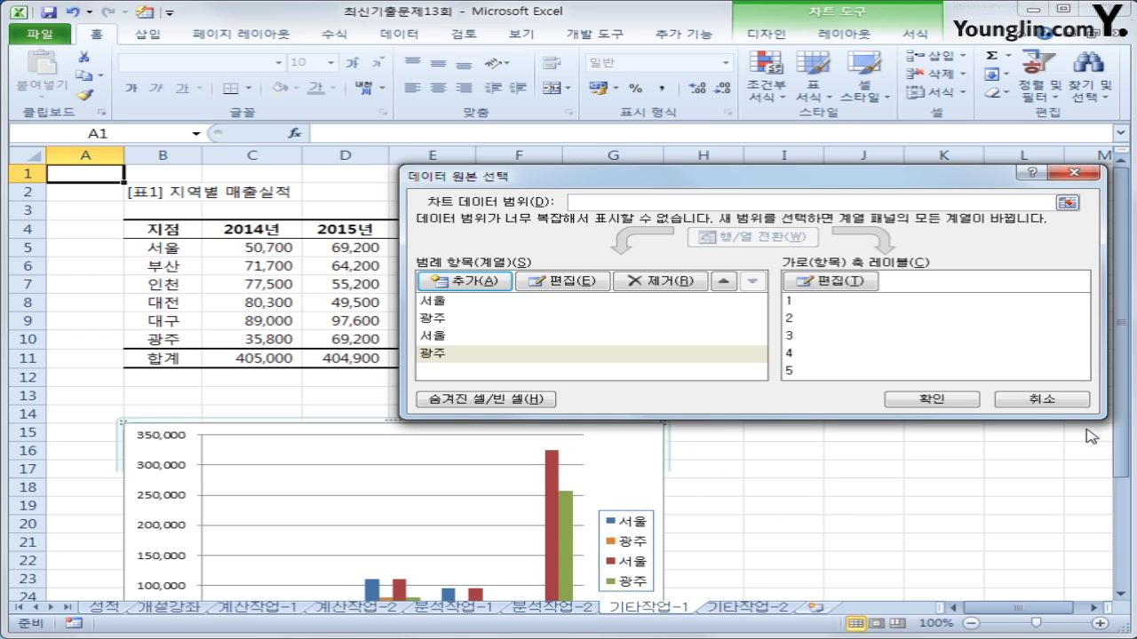
left_click(964, 400)
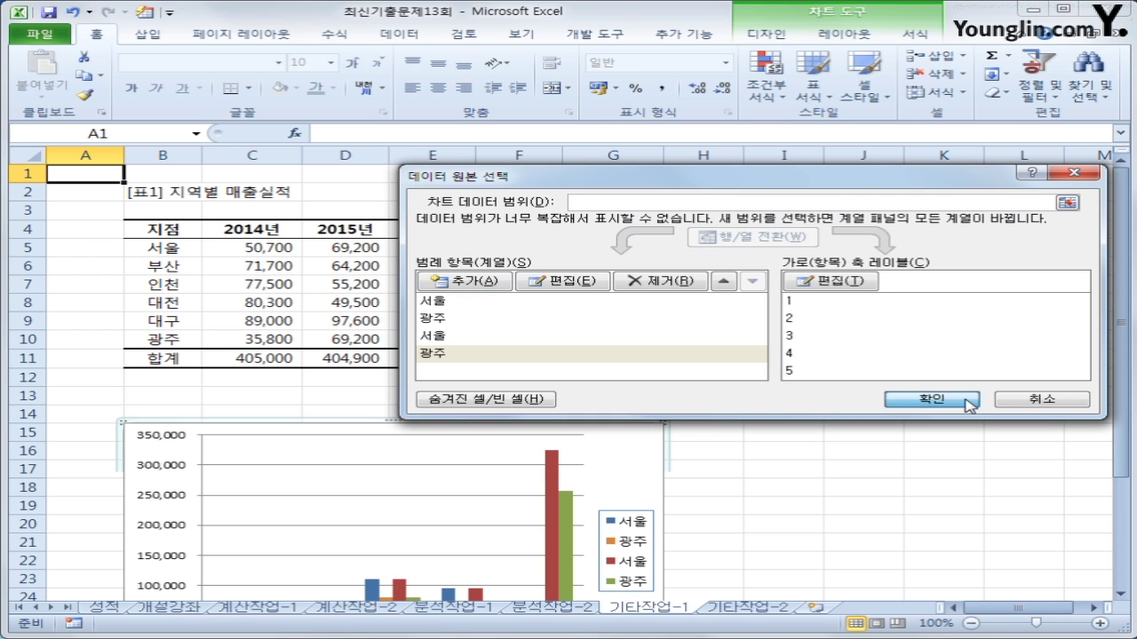
Step: Examine the columns of the added 서울 and 광주 series beyond the 2017년 category in the chart
left_click(911, 468)
scroll(911, 466, "down", 2)
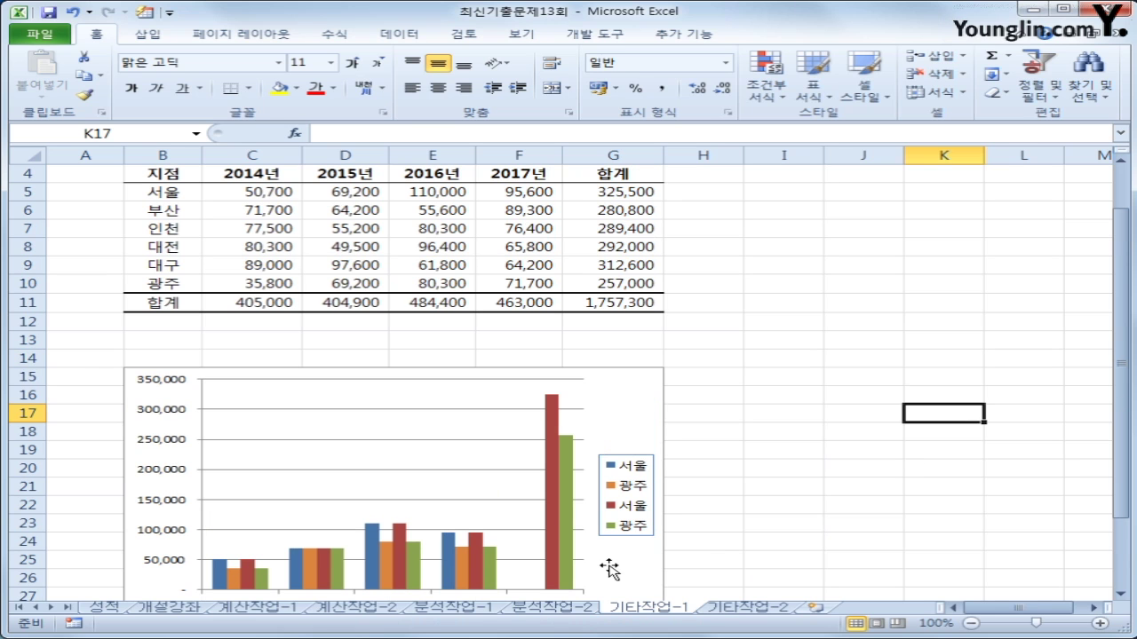
scroll(613, 568, "up", 1)
scroll(584, 569, "down", 3)
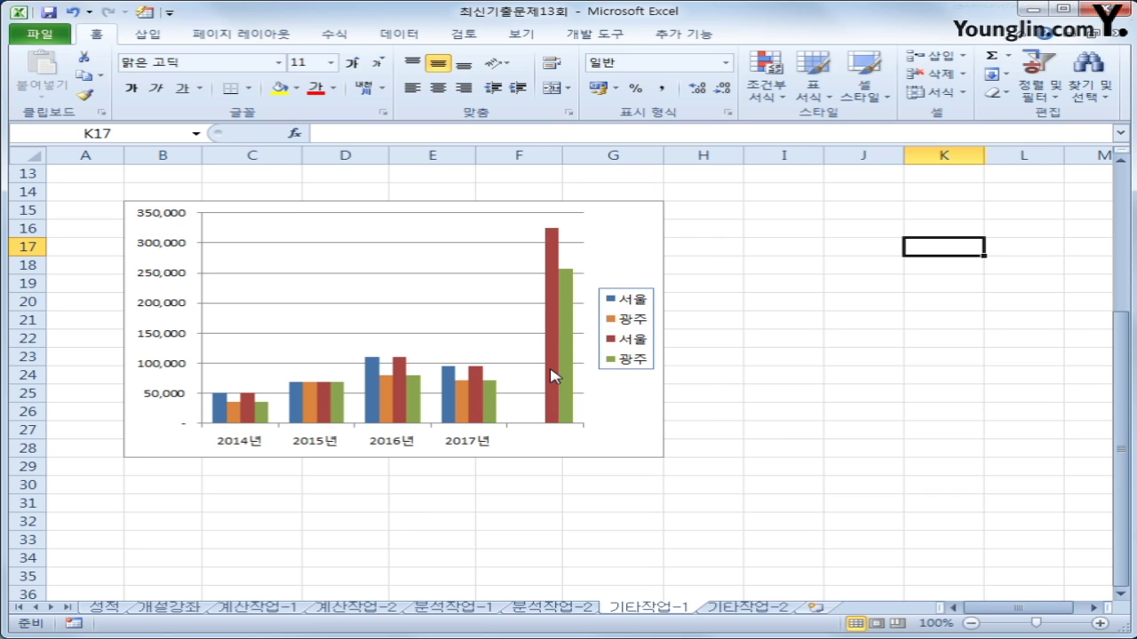
mouse_move(550, 376)
mouse_move(565, 354)
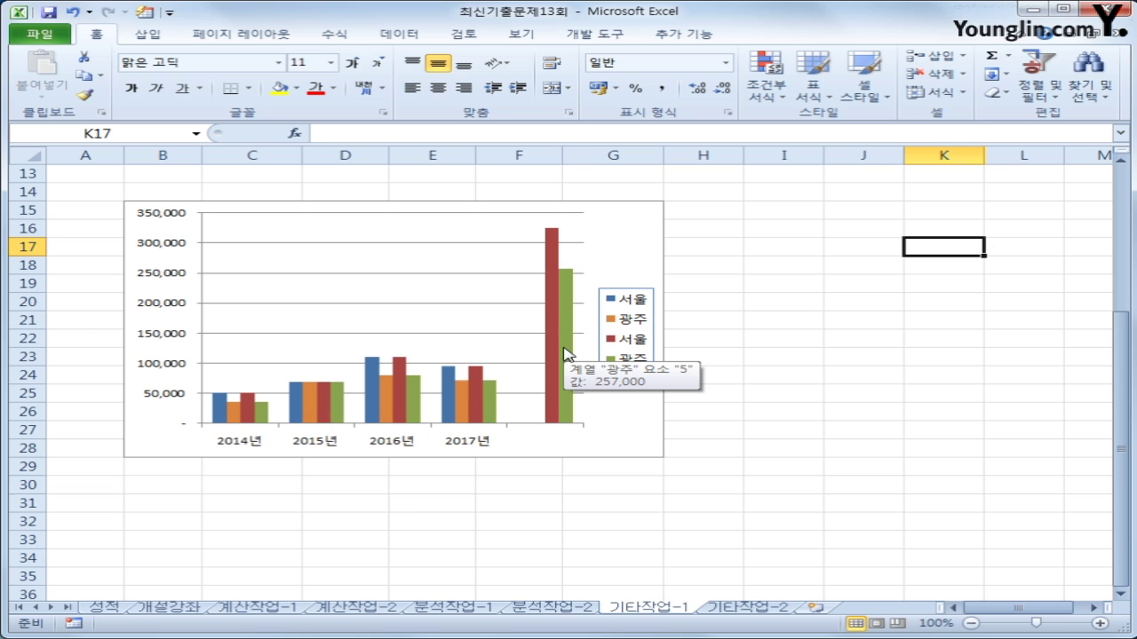
Step: Change the values of the second 서울 series in the chart's data source to the range C5:F5
right_click(633, 245)
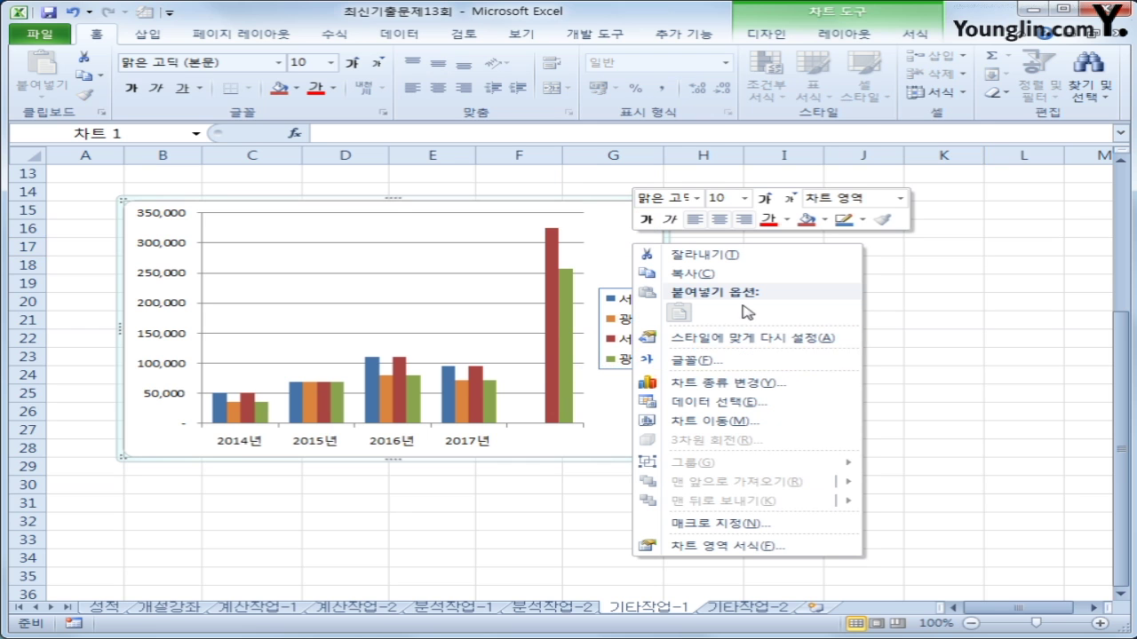
left_click(753, 402)
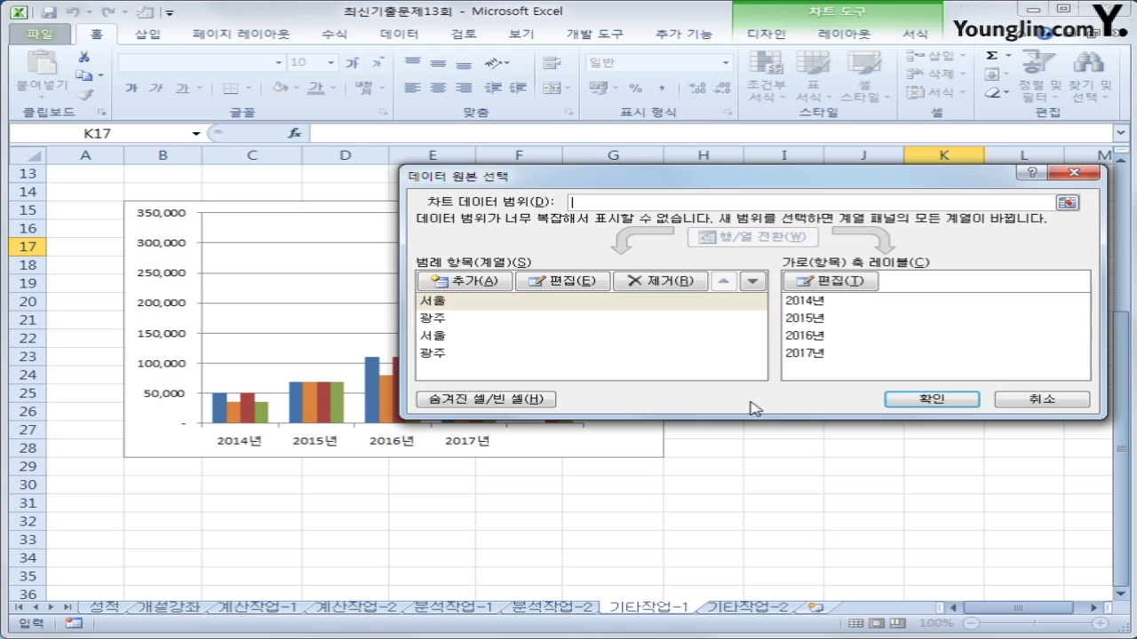
left_click(451, 343)
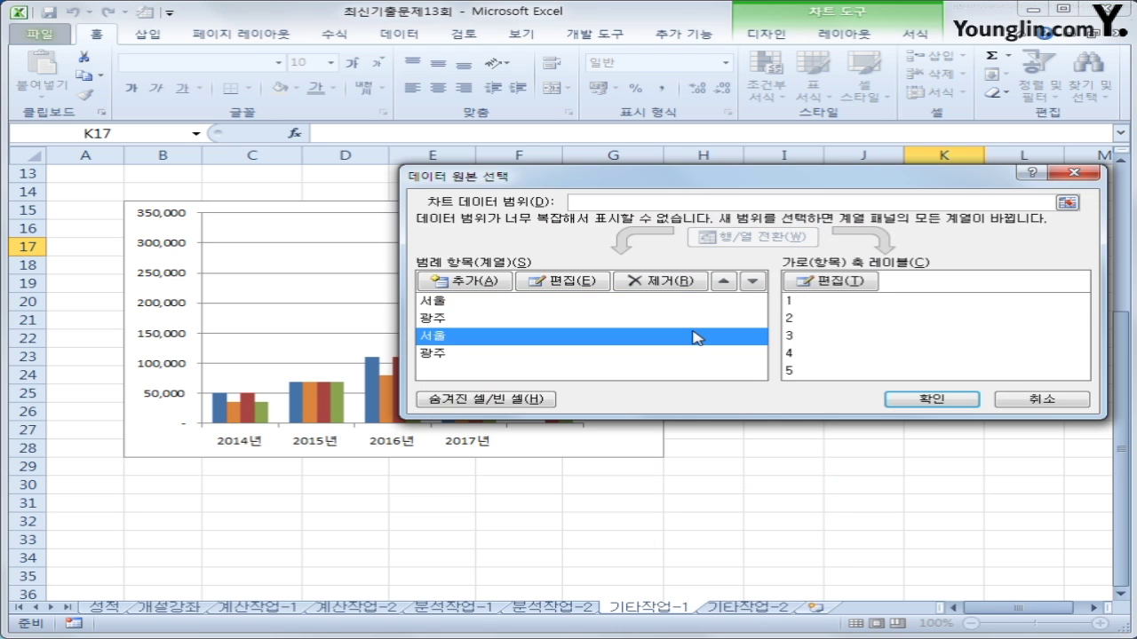
left_click(577, 282)
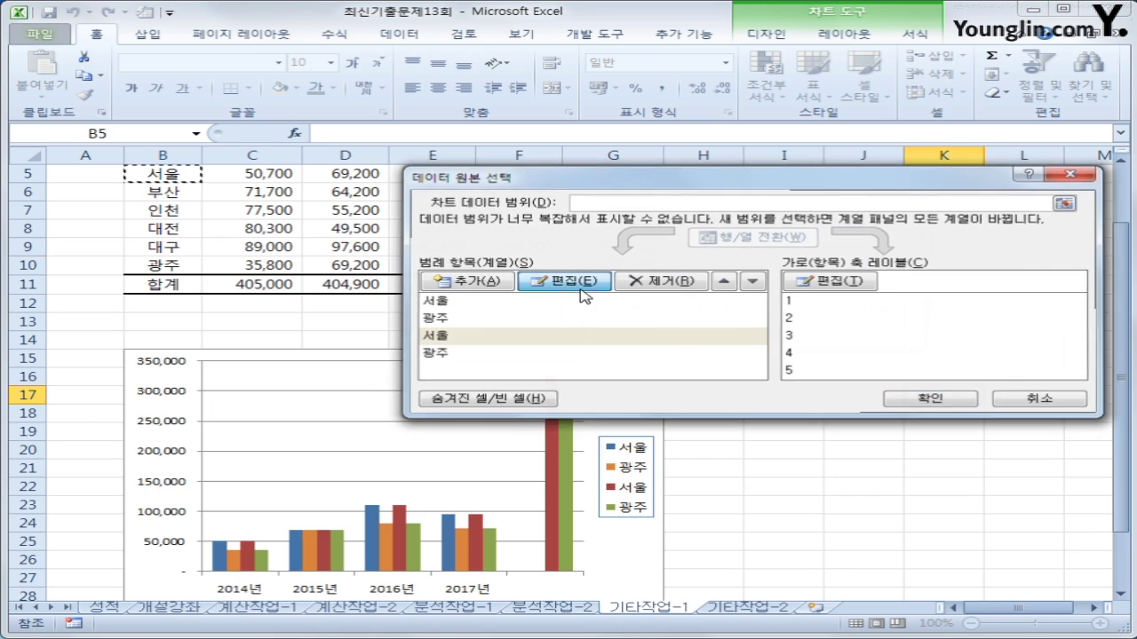
scroll(682, 362, "up", 1)
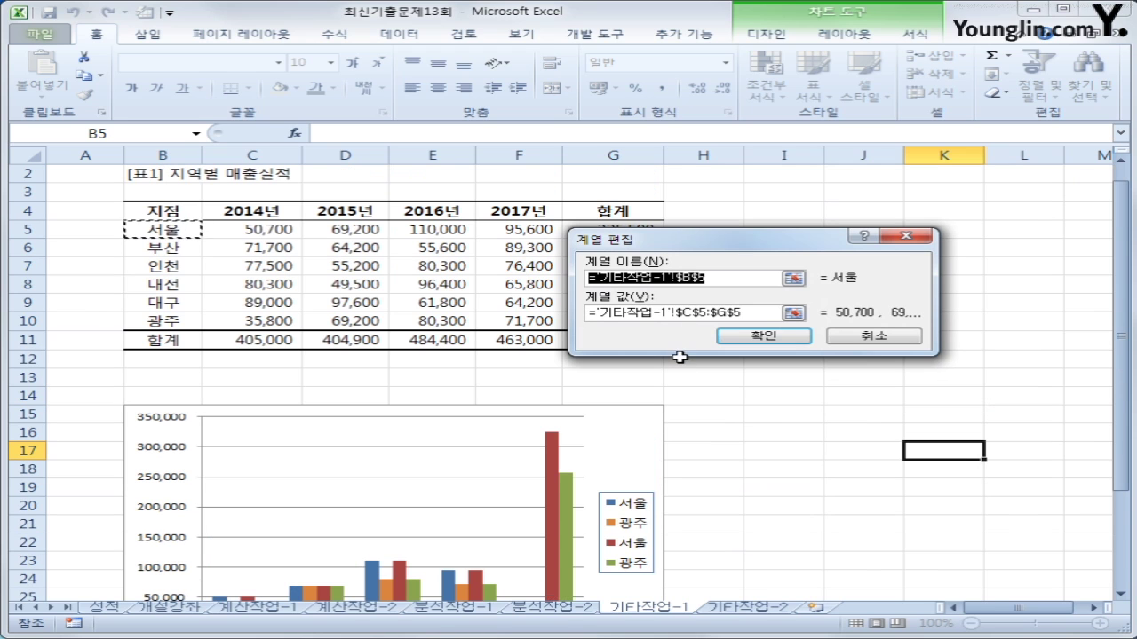
left_click_drag(746, 314, 559, 313)
key("BackSpace")
left_click_drag(262, 229, 499, 230)
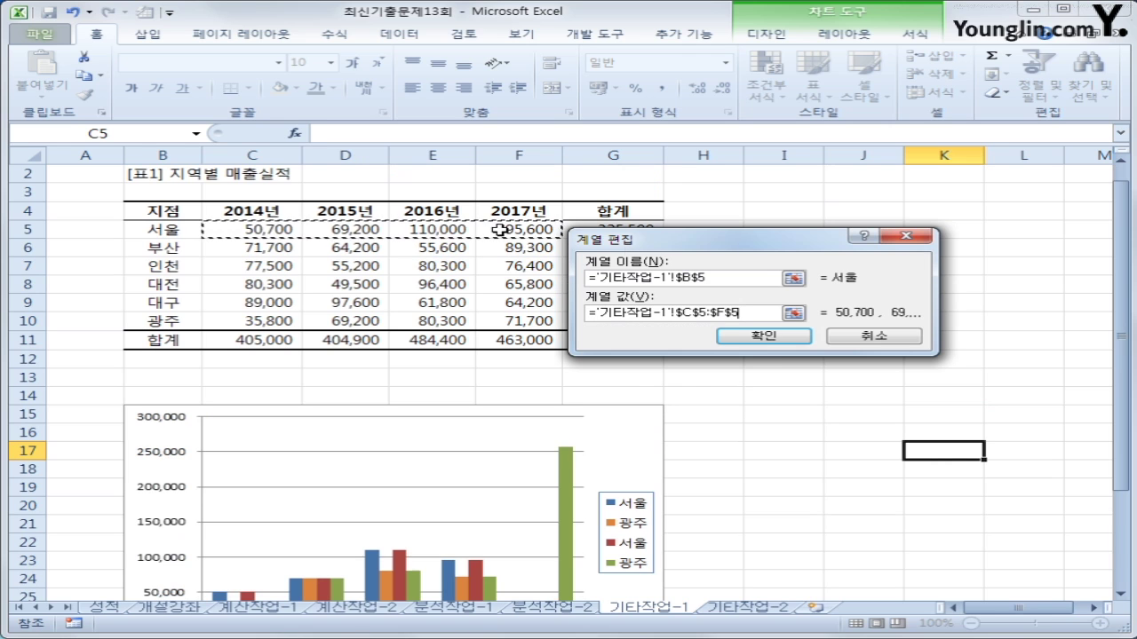
left_click(759, 337)
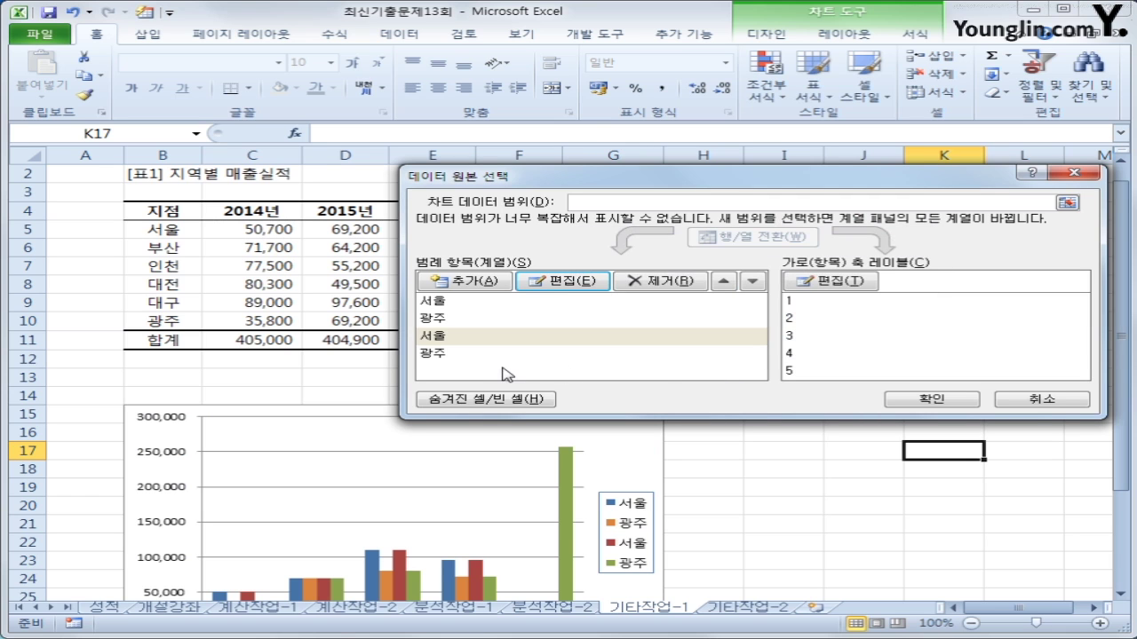
Step: Change the values of the second 광주 series to C10:F10 and apply the chart's data source changes
left_click(468, 356)
left_click(573, 282)
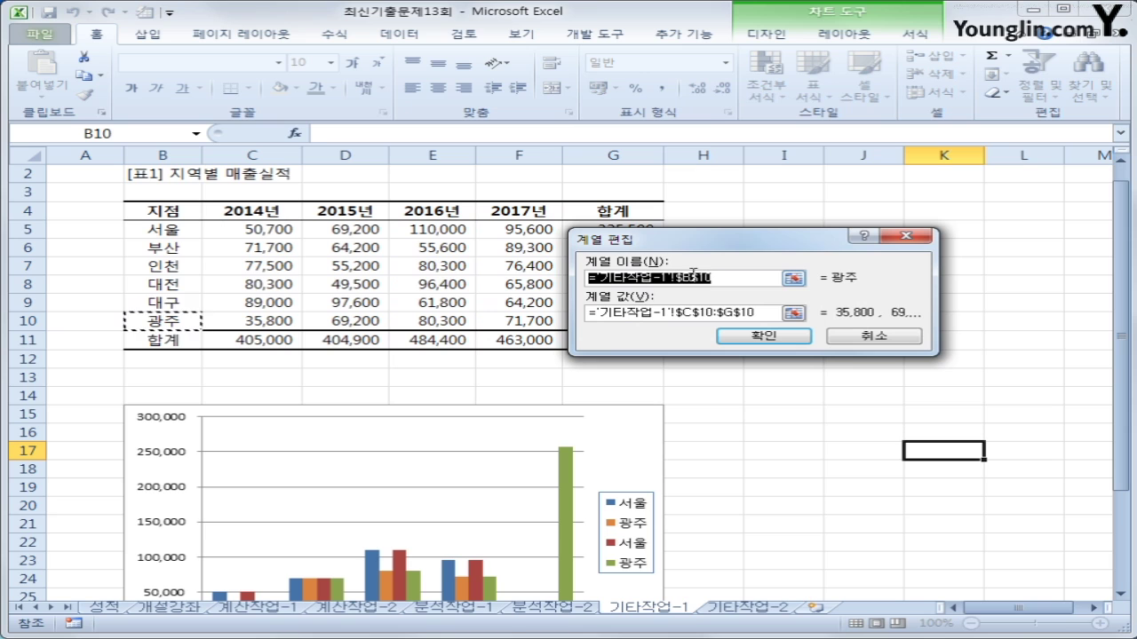
left_click_drag(766, 313, 588, 318)
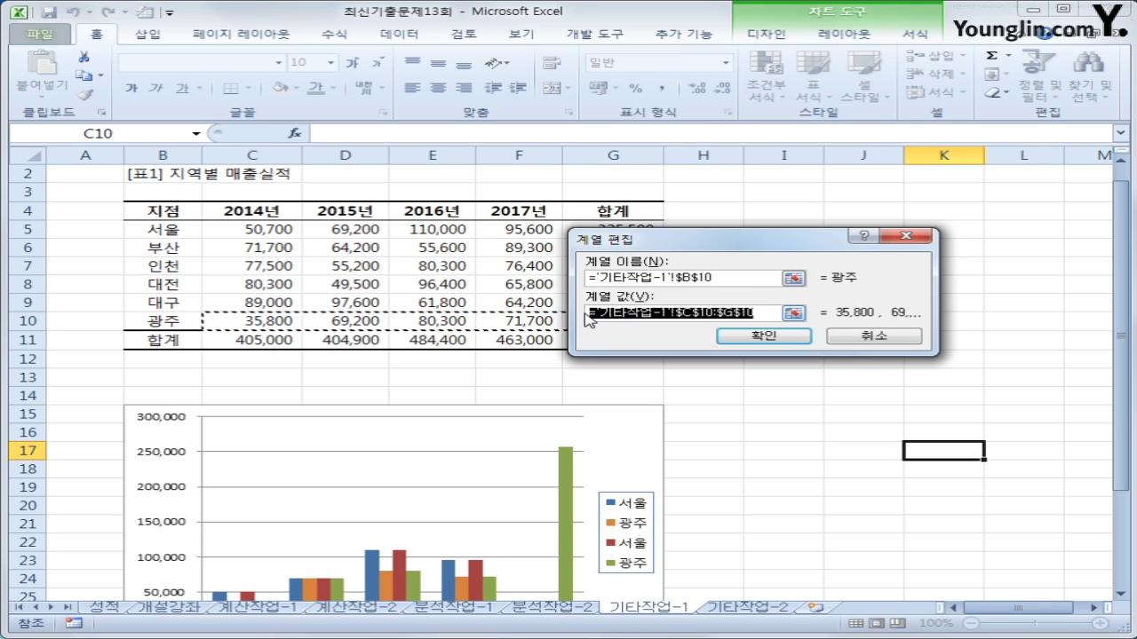
key("BackSpace")
left_click_drag(268, 321, 525, 322)
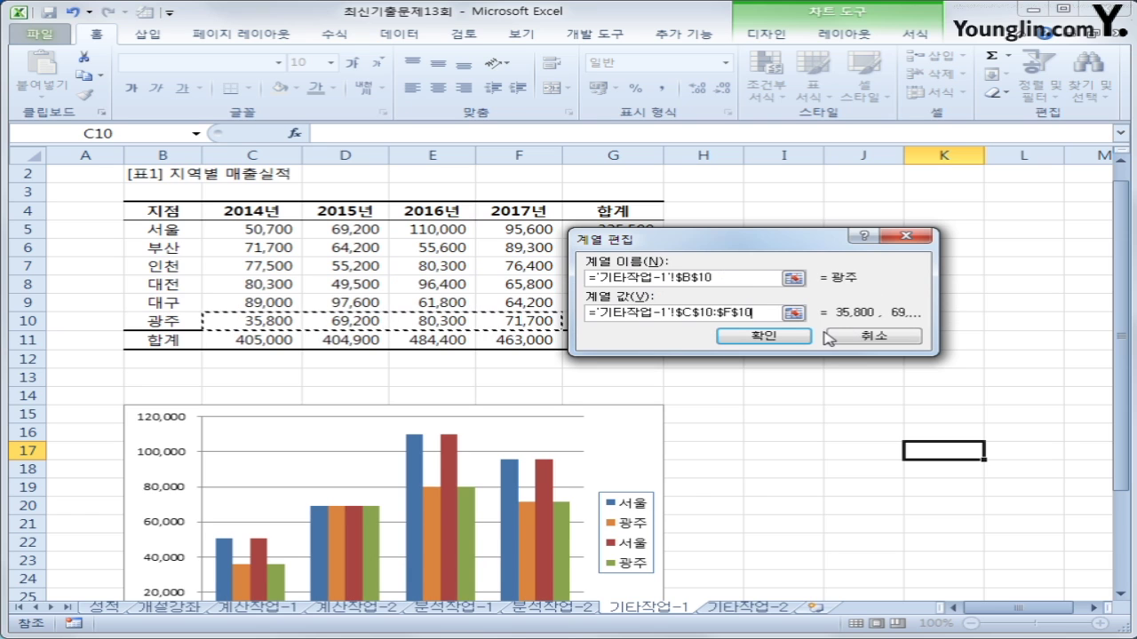
left_click(769, 336)
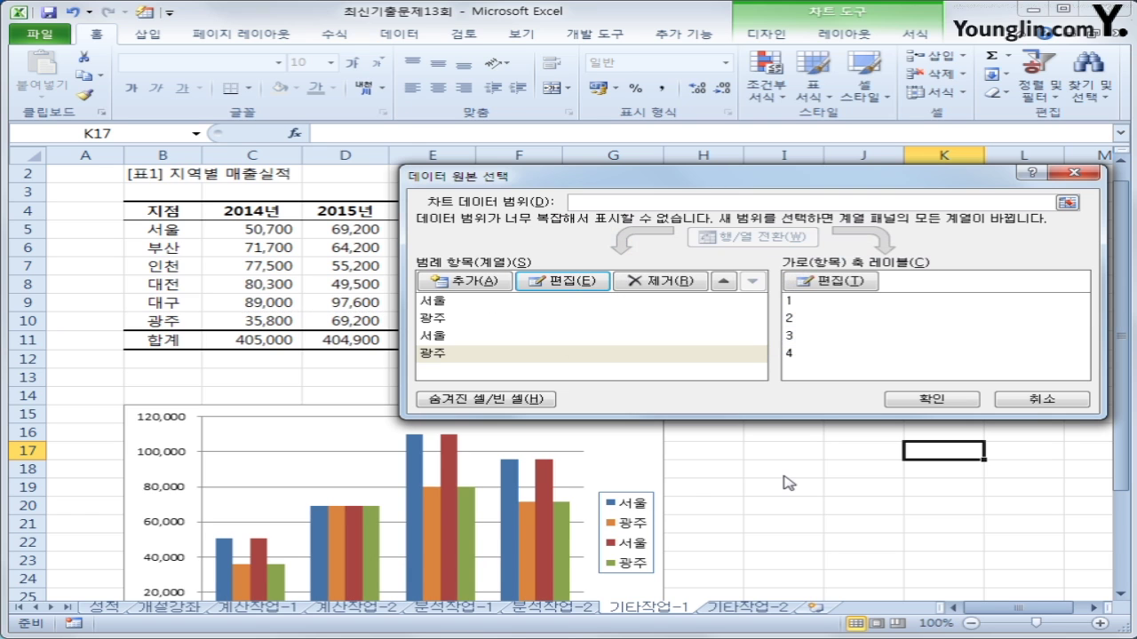
left_click(931, 399)
left_click(858, 487)
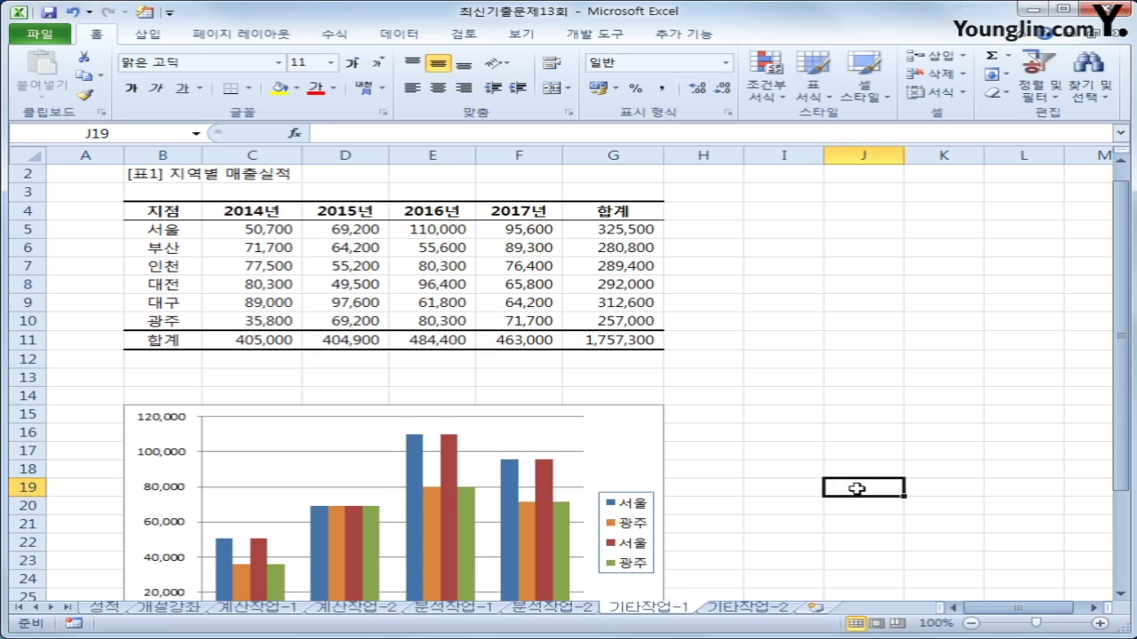
Step: Change the chart type of the added (red) 서울 series to a line with markers
scroll(871, 495, "down", 1)
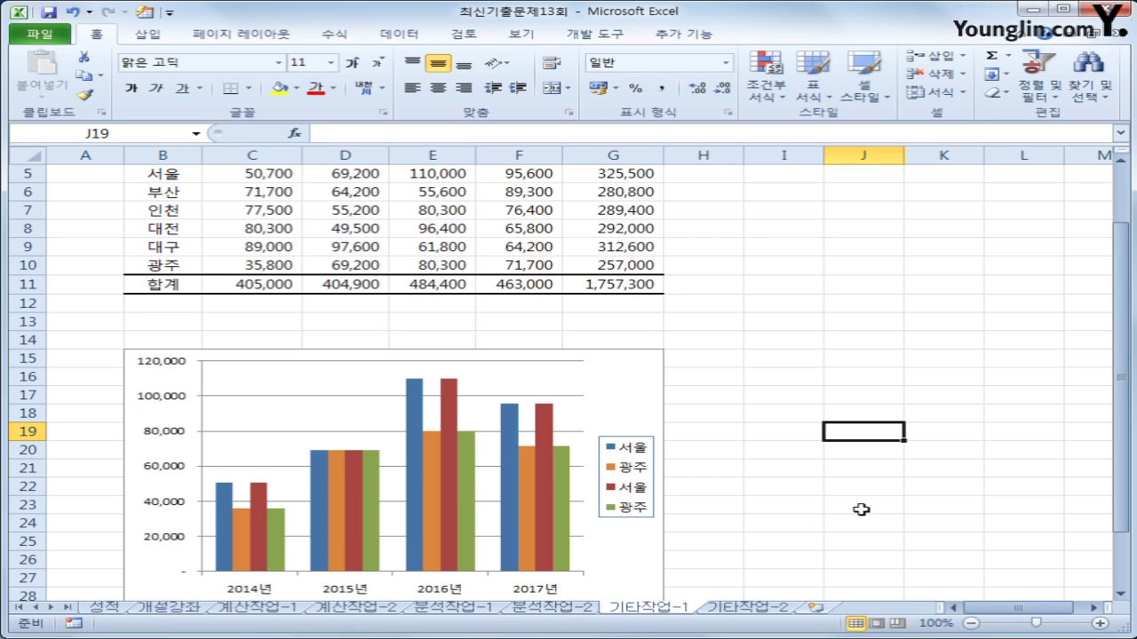
scroll(860, 509, "down", 2)
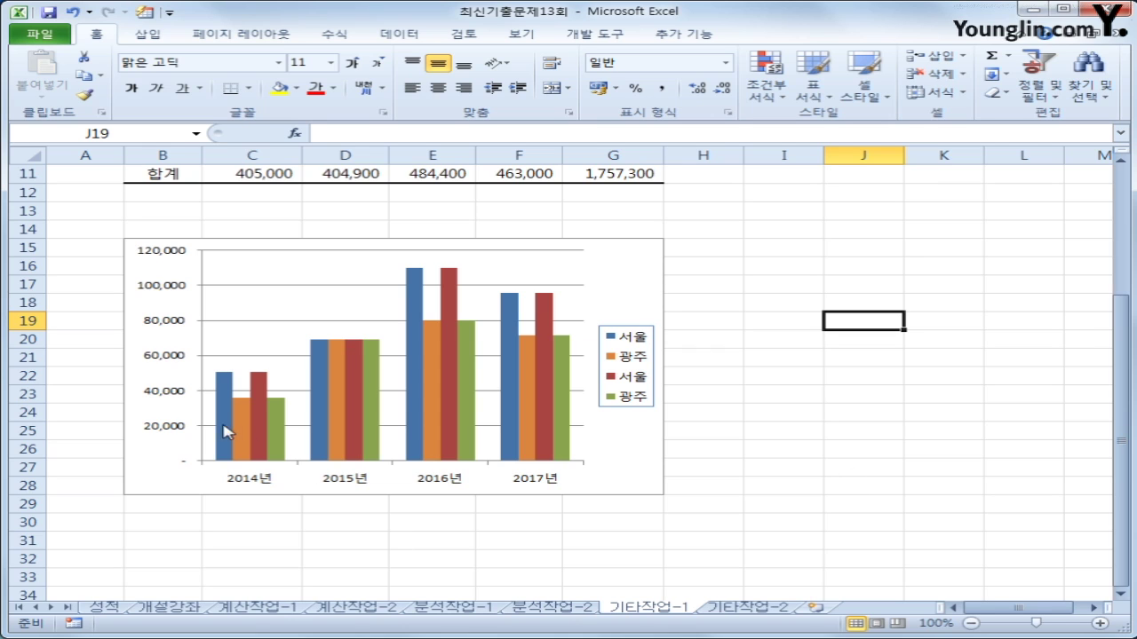
mouse_move(227, 434)
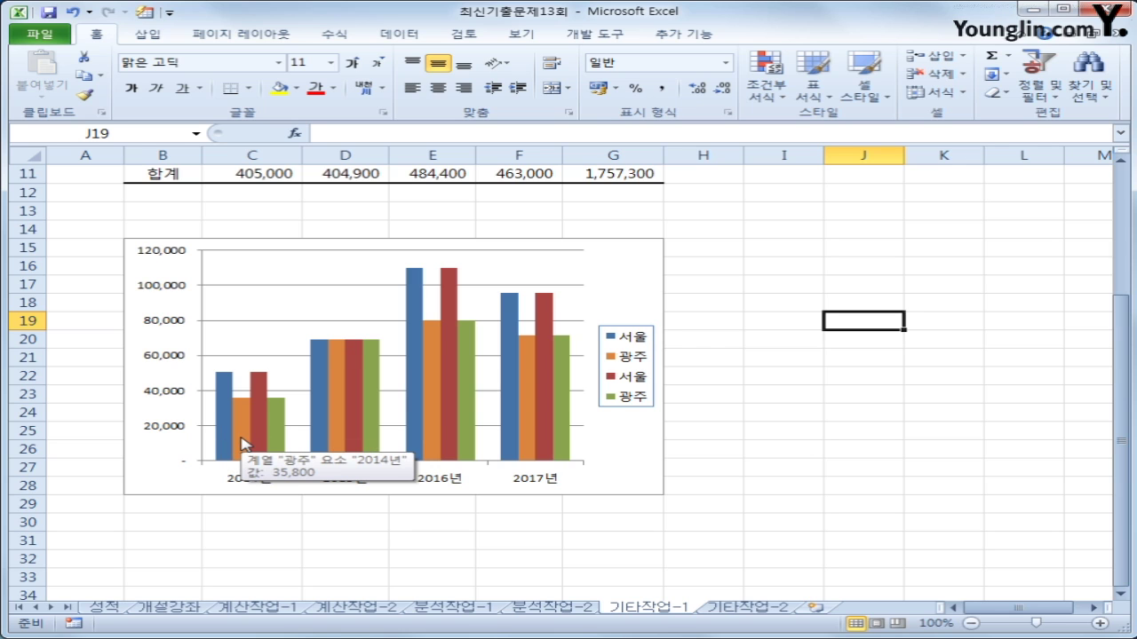
left_click(257, 427)
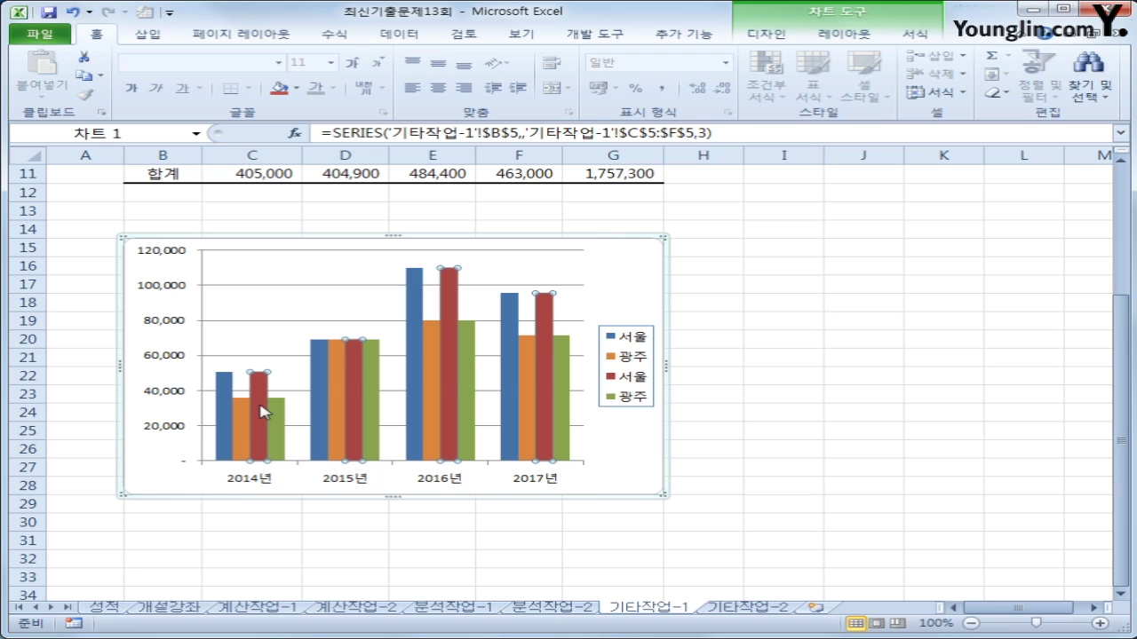
right_click(263, 399)
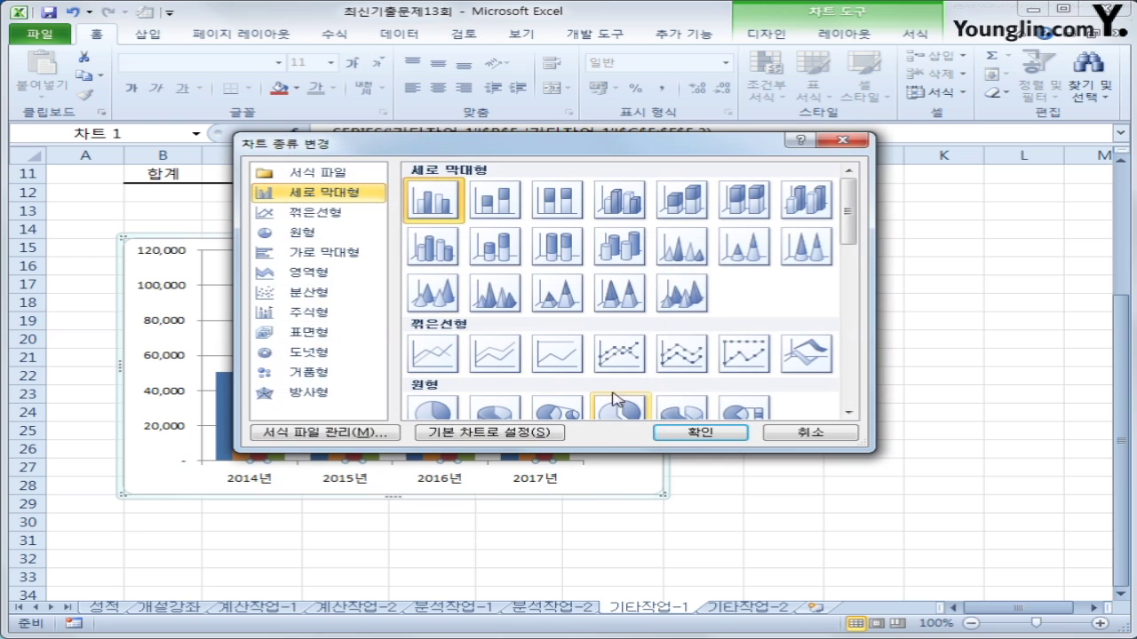
left_click(617, 355)
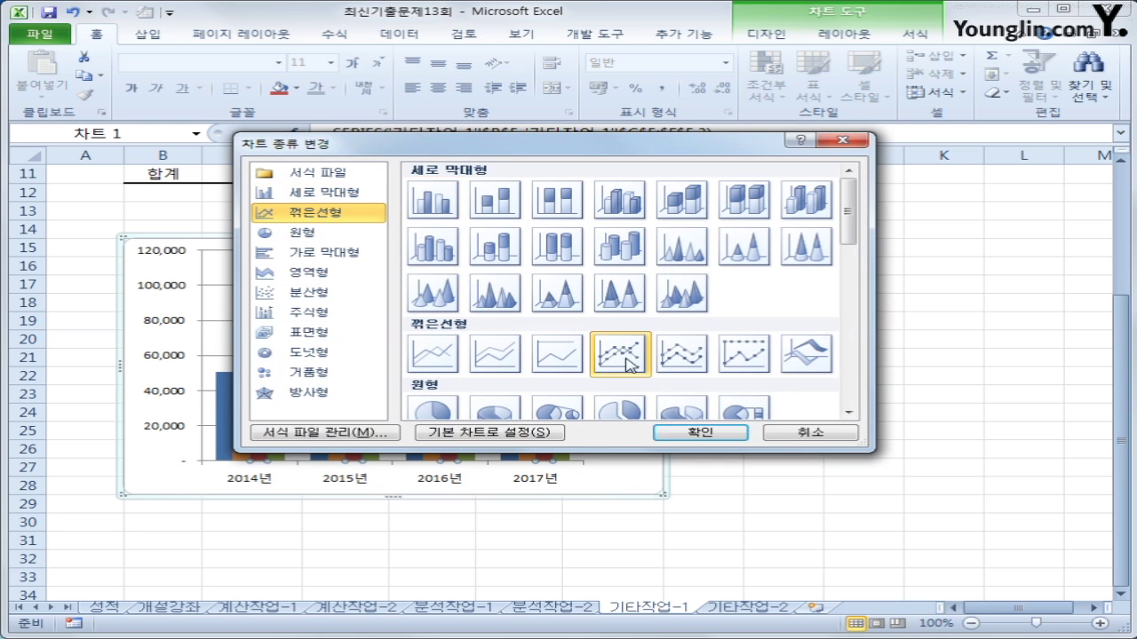
left_click(682, 441)
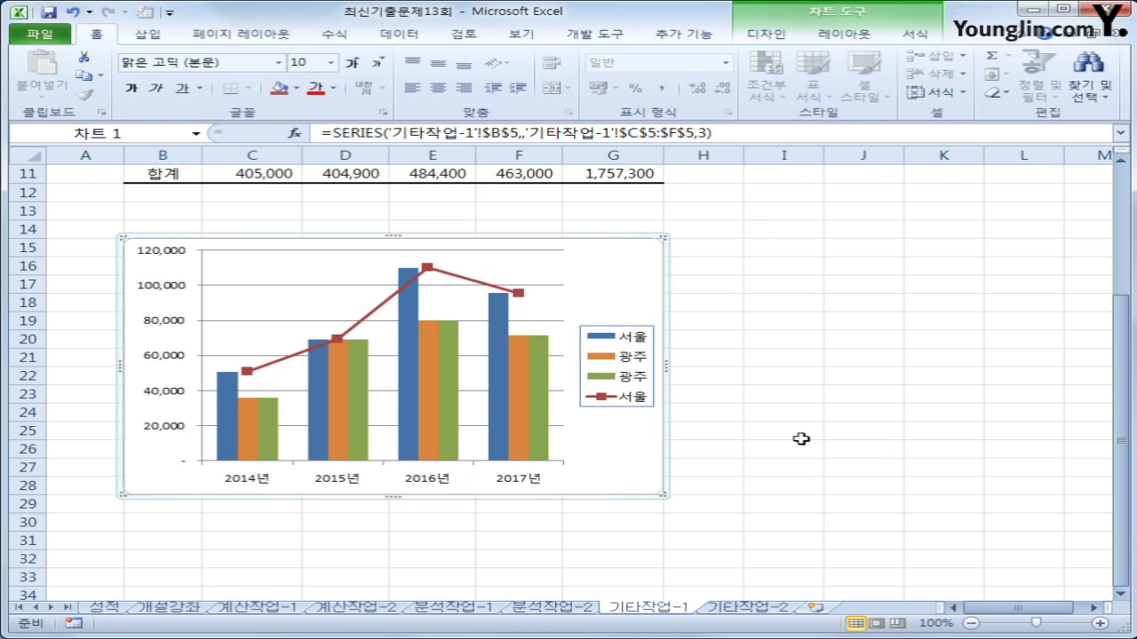
Step: Change the chart type of the added (green) 광주 series to a line with markers
left_click(273, 431)
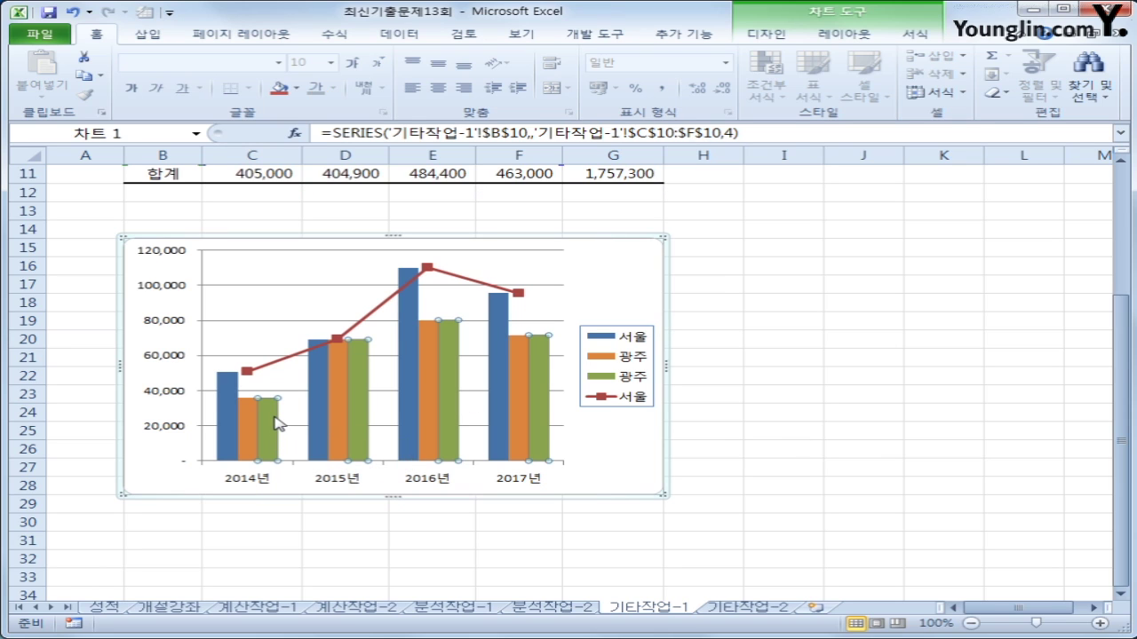
right_click(275, 424)
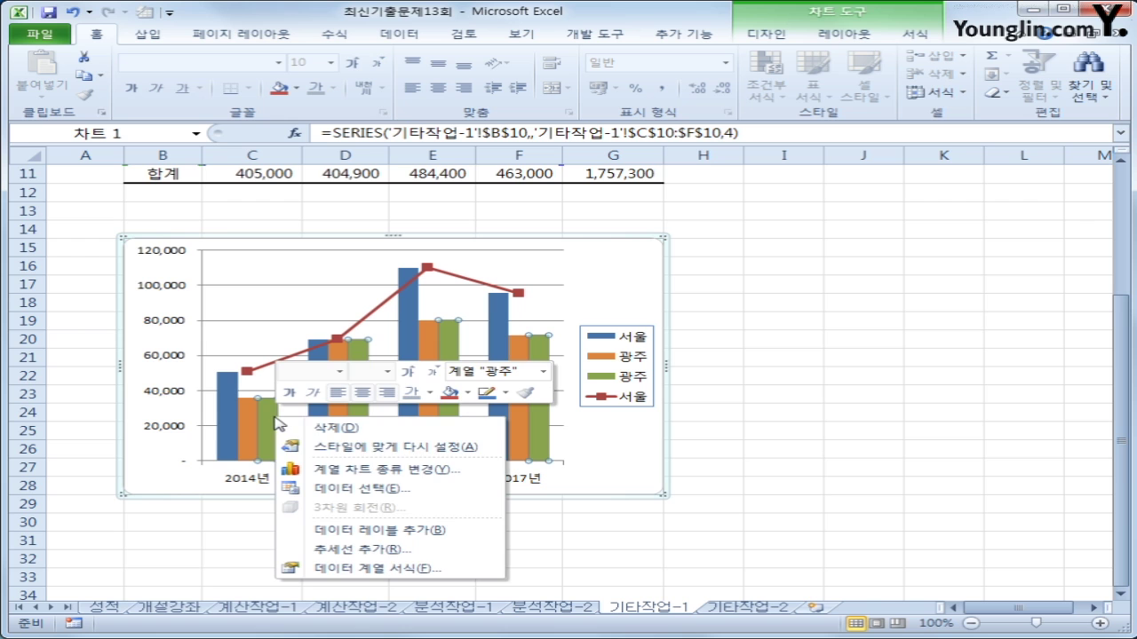
left_click(380, 468)
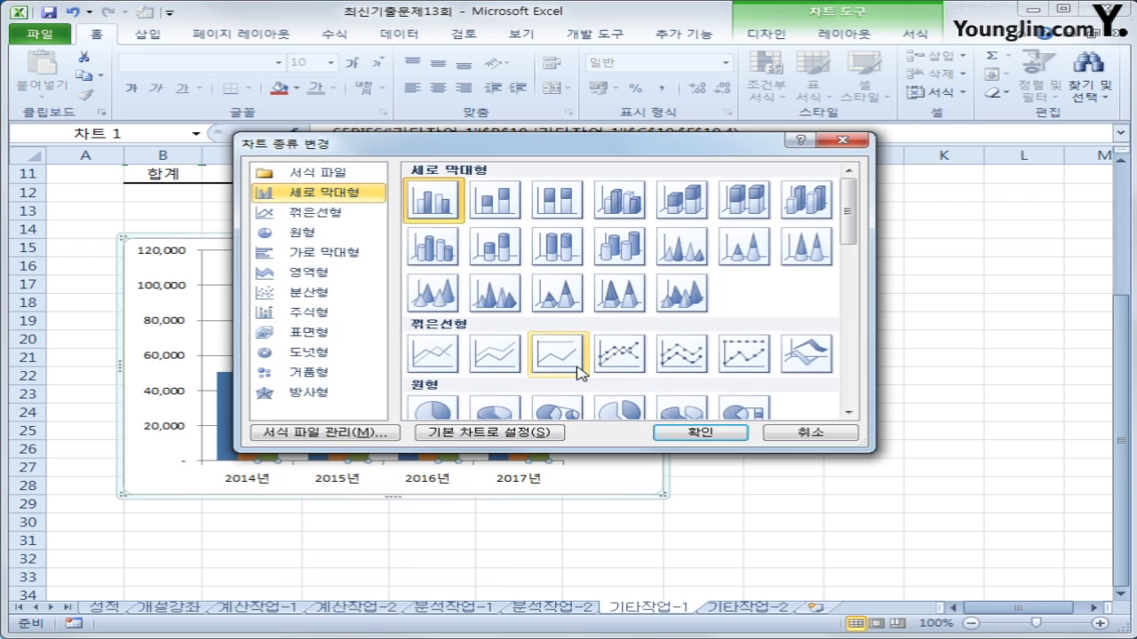
left_click(618, 353)
left_click(668, 433)
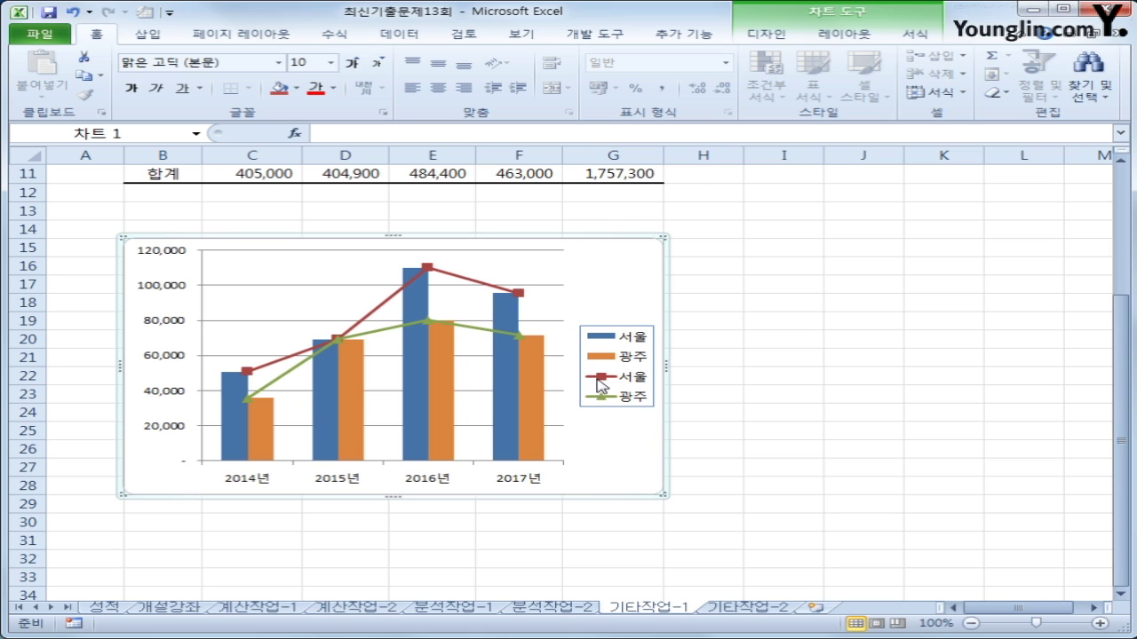
Step: Add a title above the chart reading "지역별 매출 실적"
left_click(859, 38)
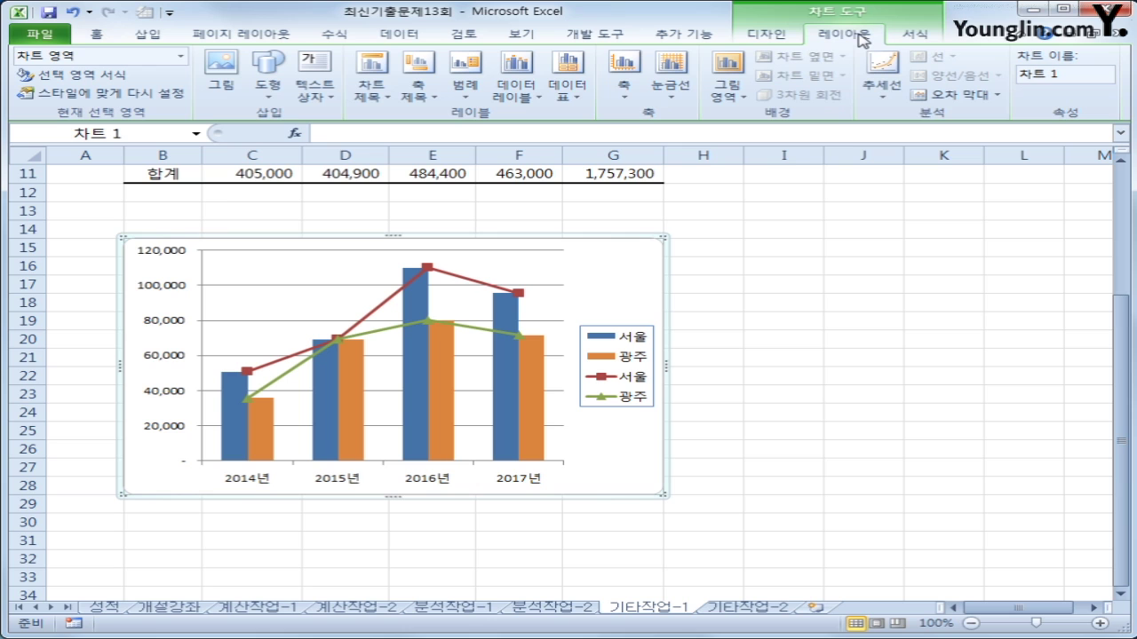
left_click(380, 103)
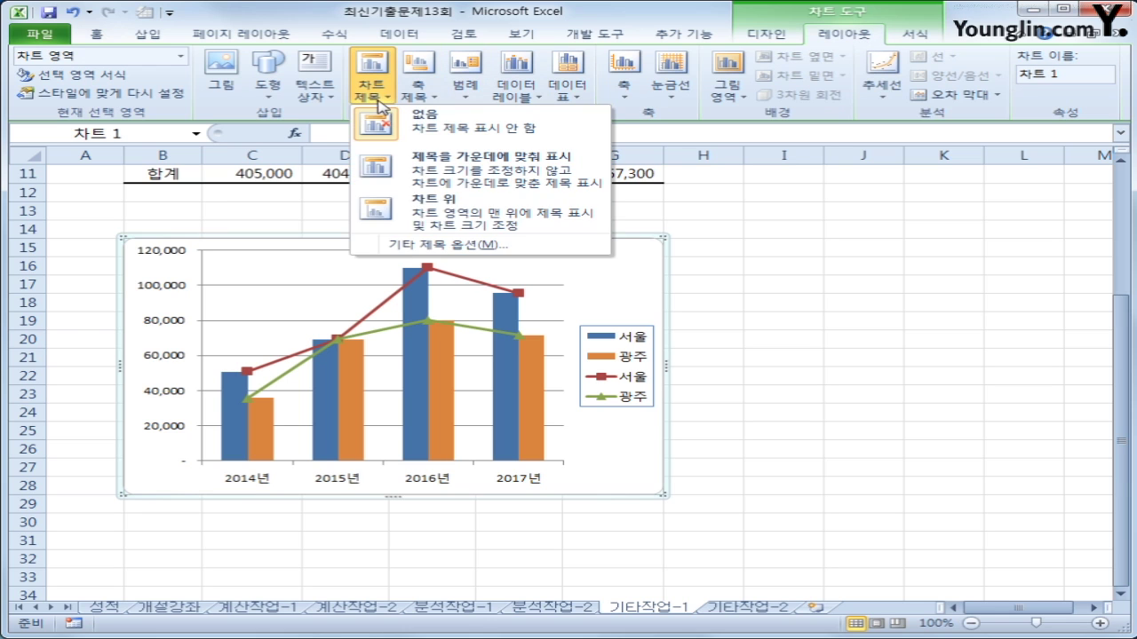
left_click(444, 211)
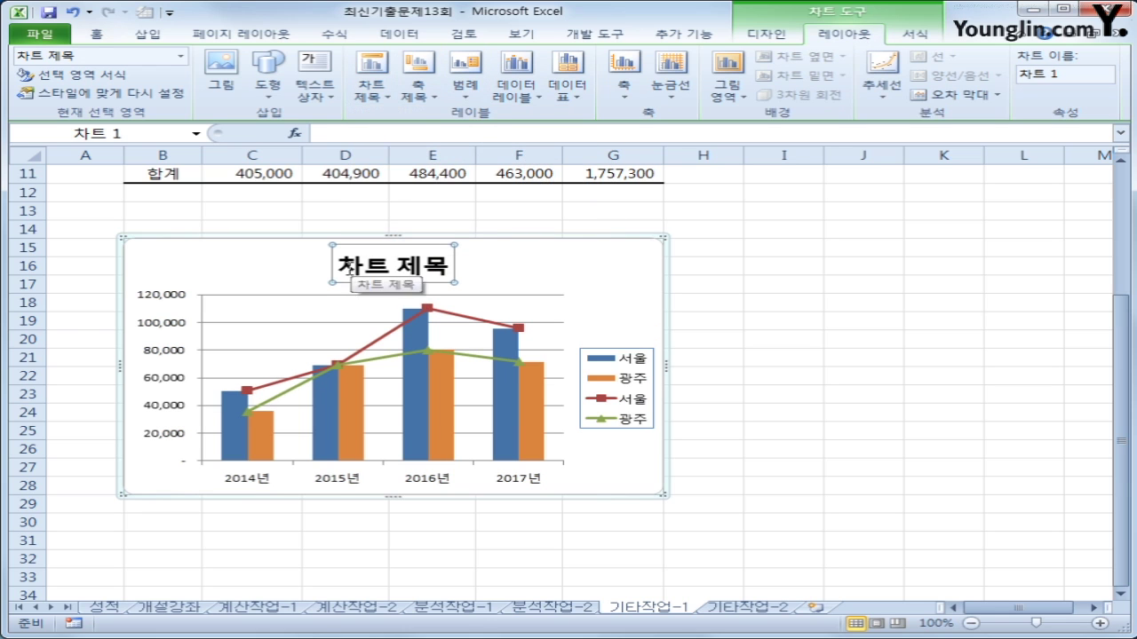
left_click_drag(347, 268, 455, 257)
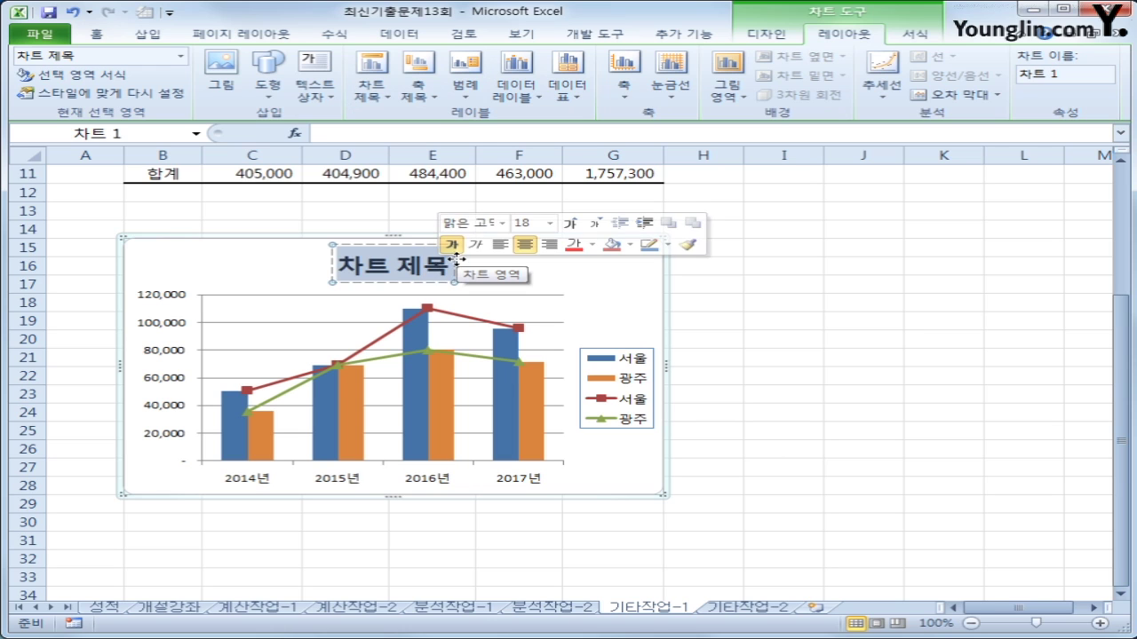
type("지역별")
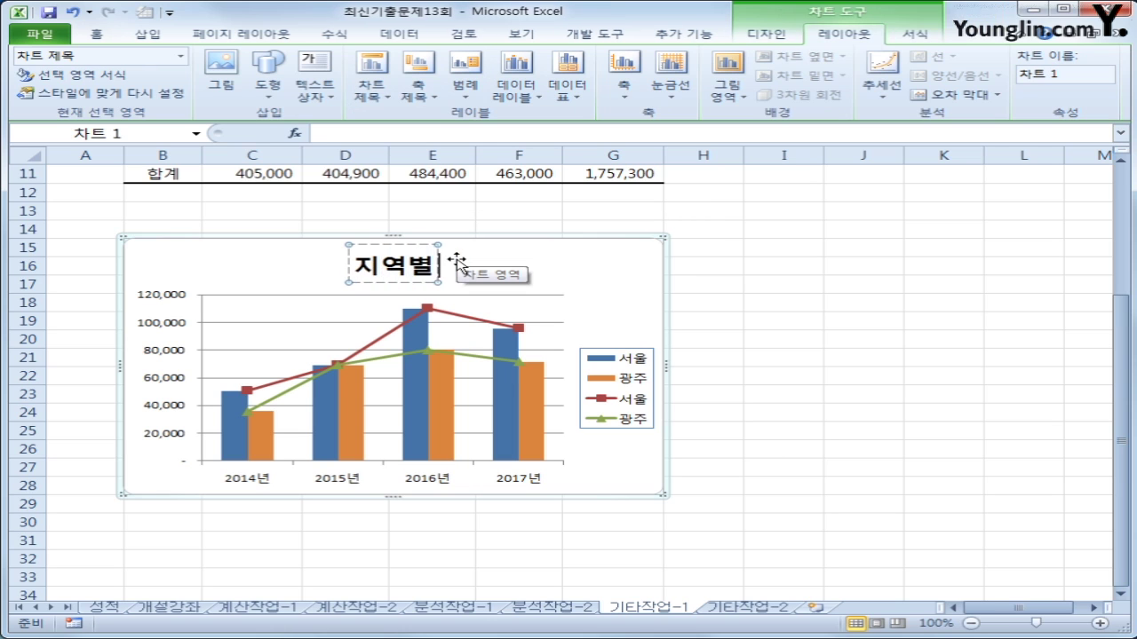
type(" 매출 실적")
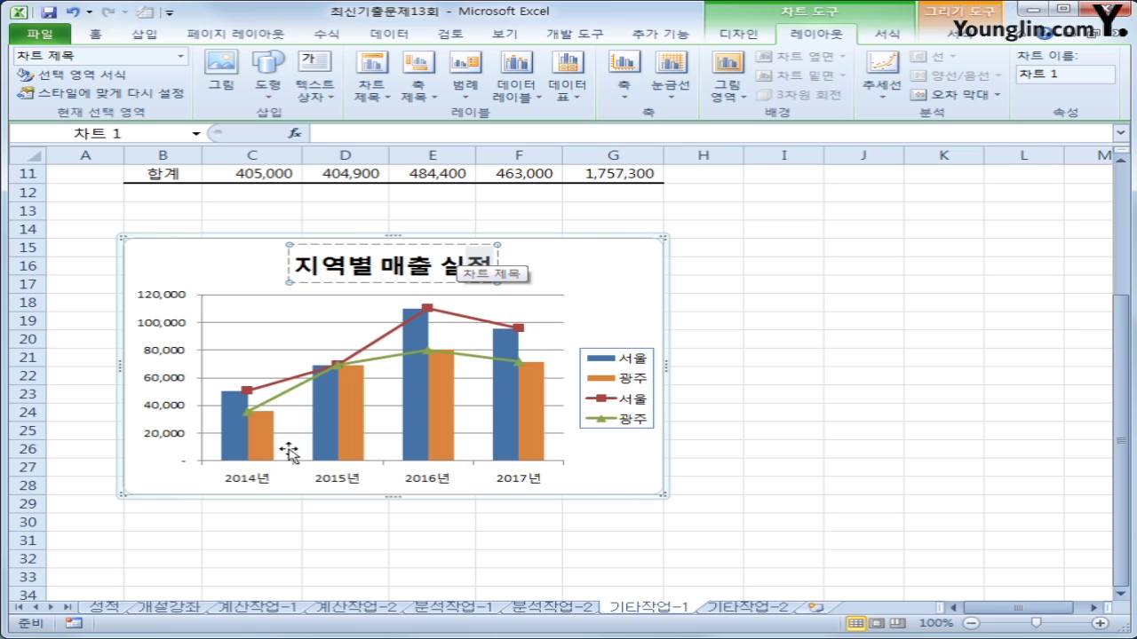
Step: Add a primary vertical axis title with vertical text reading "매출액"
left_click(423, 104)
mouse_move(455, 135)
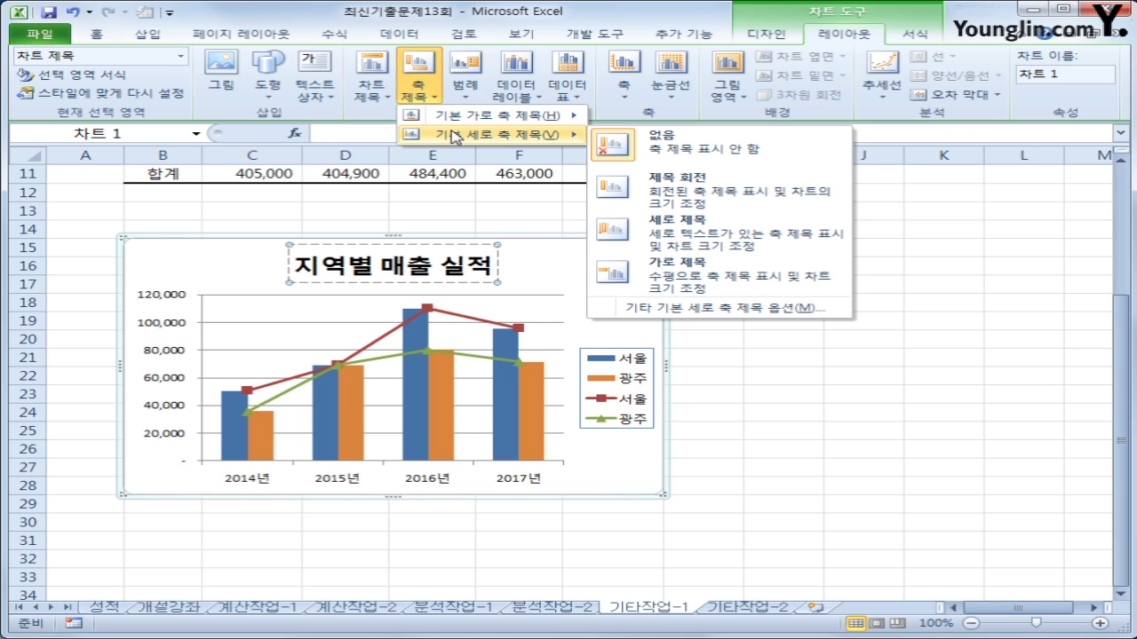
left_click(673, 227)
left_click(154, 364)
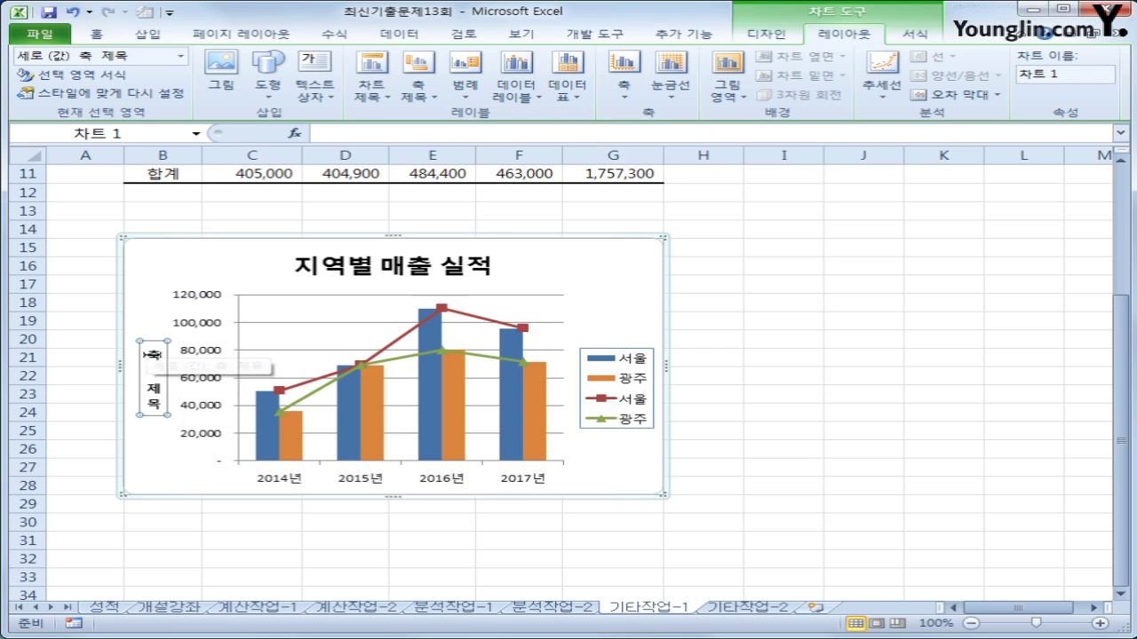
left_click_drag(154, 350, 155, 410)
type("매출액")
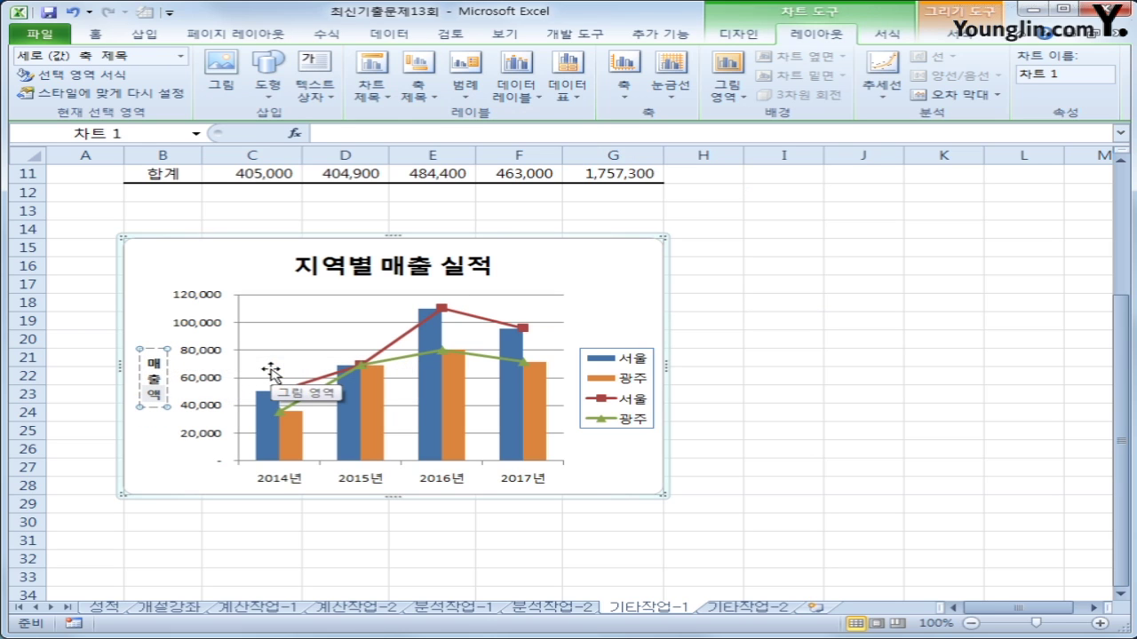
Step: Add a primary horizontal axis title below the axis reading "연도"
left_click(417, 84)
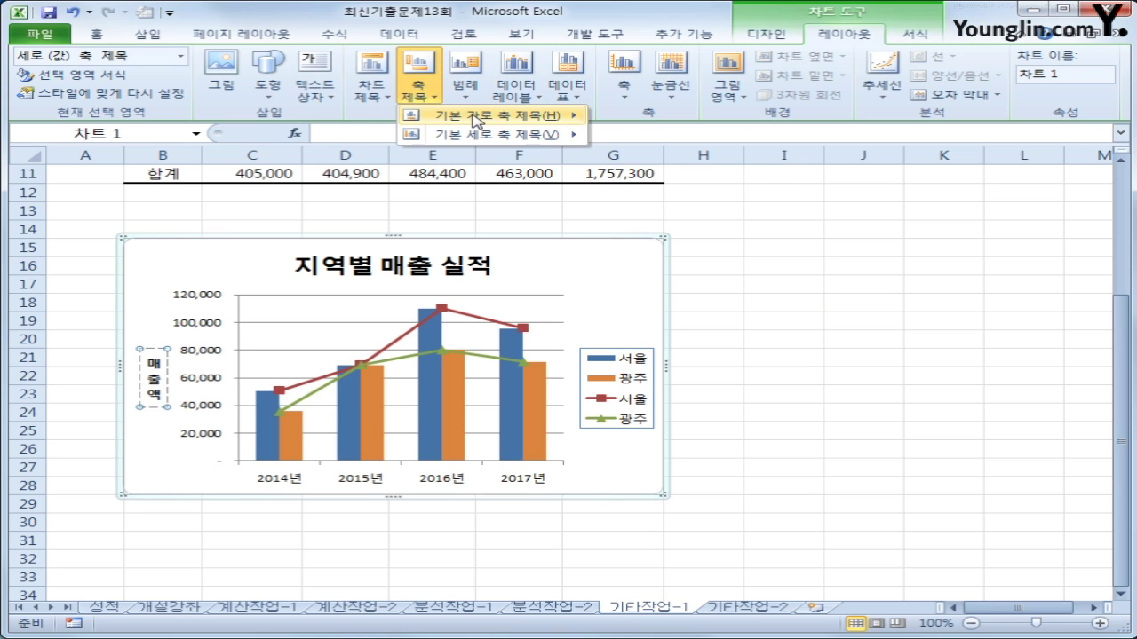
mouse_move(477, 116)
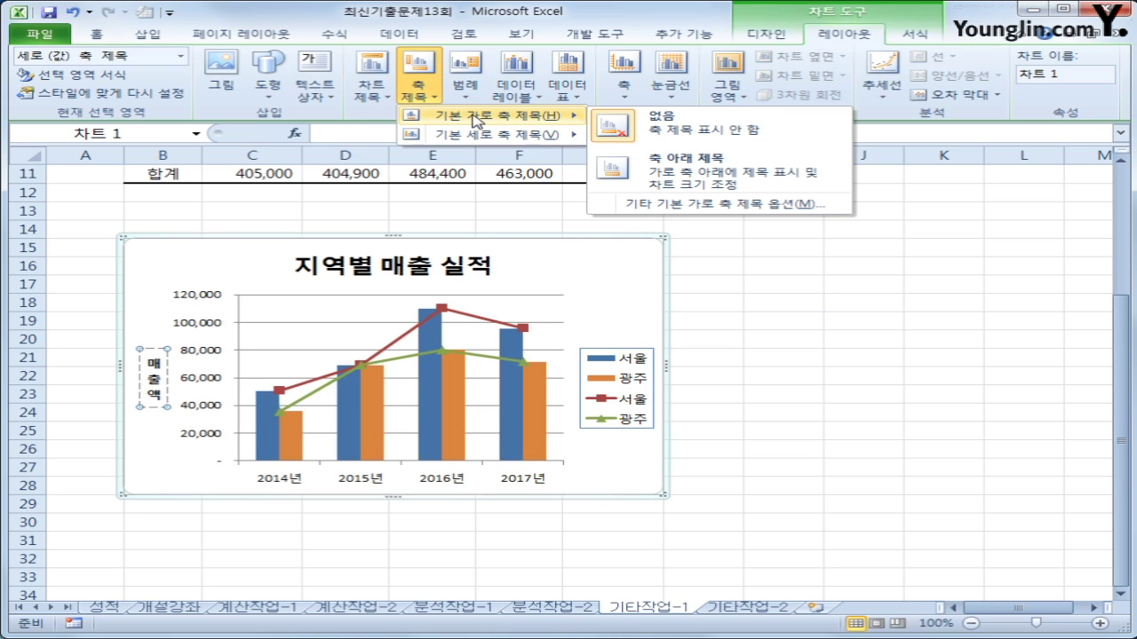
left_click(681, 174)
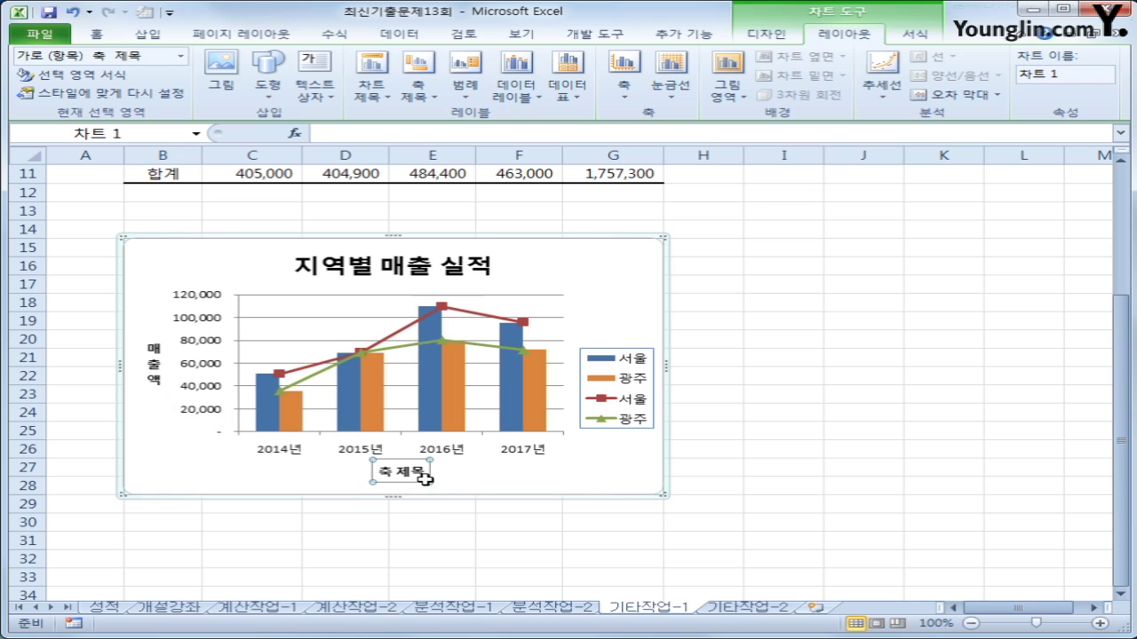
left_click_drag(417, 469, 336, 453)
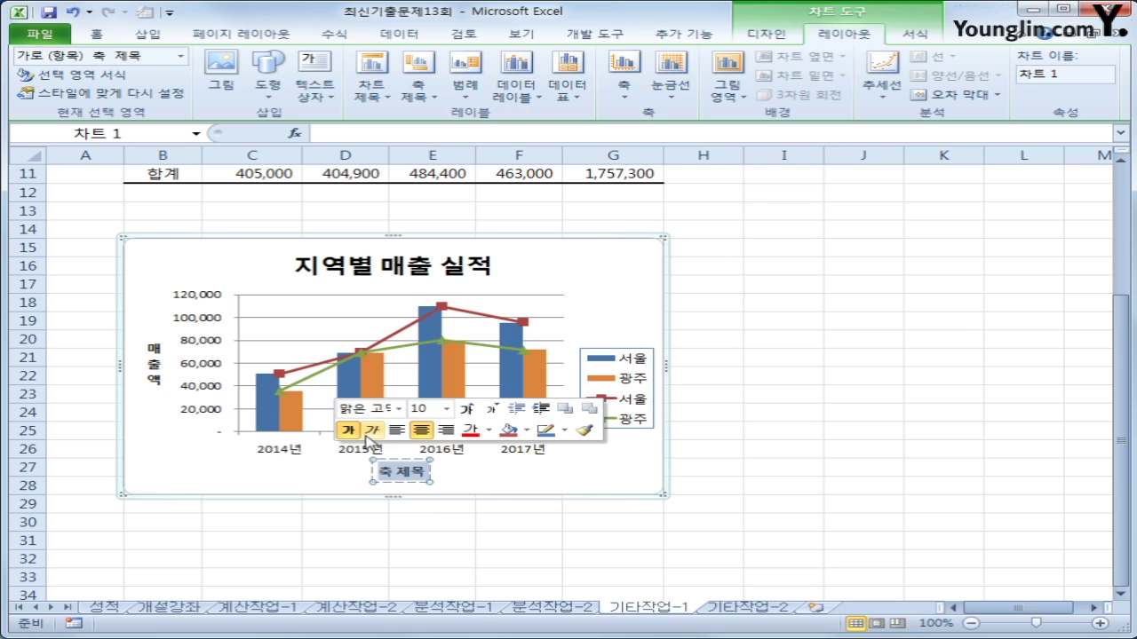
type("연도")
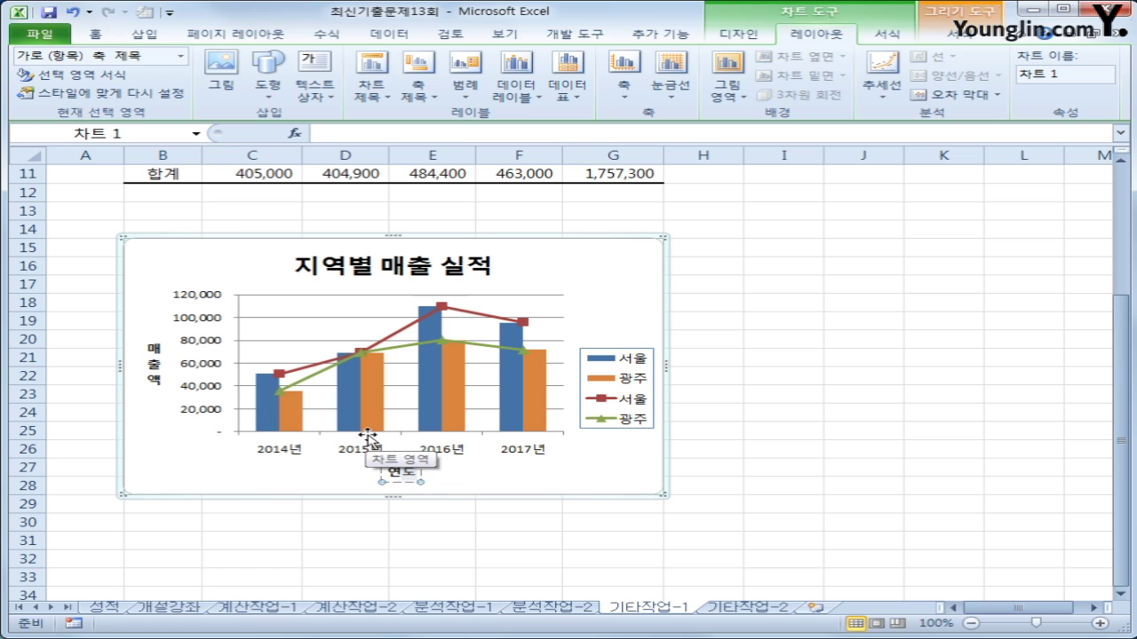
Step: Format the chart title "지역별 매출 실적" with an outer lower-right shadow and a solid-line border
right_click(400, 279)
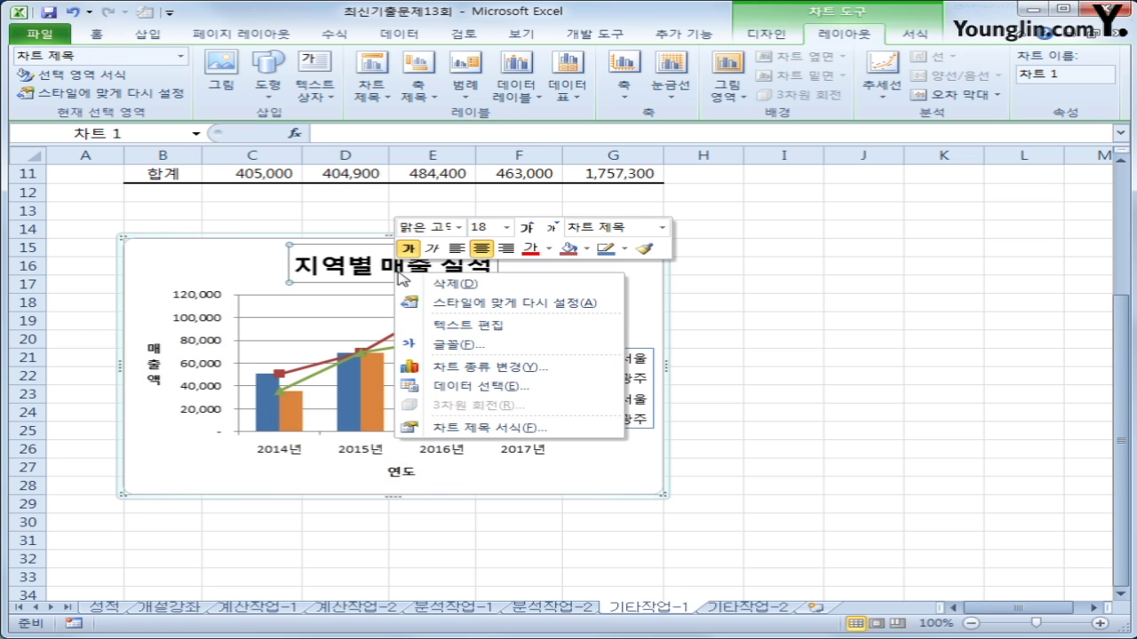
left_click(501, 432)
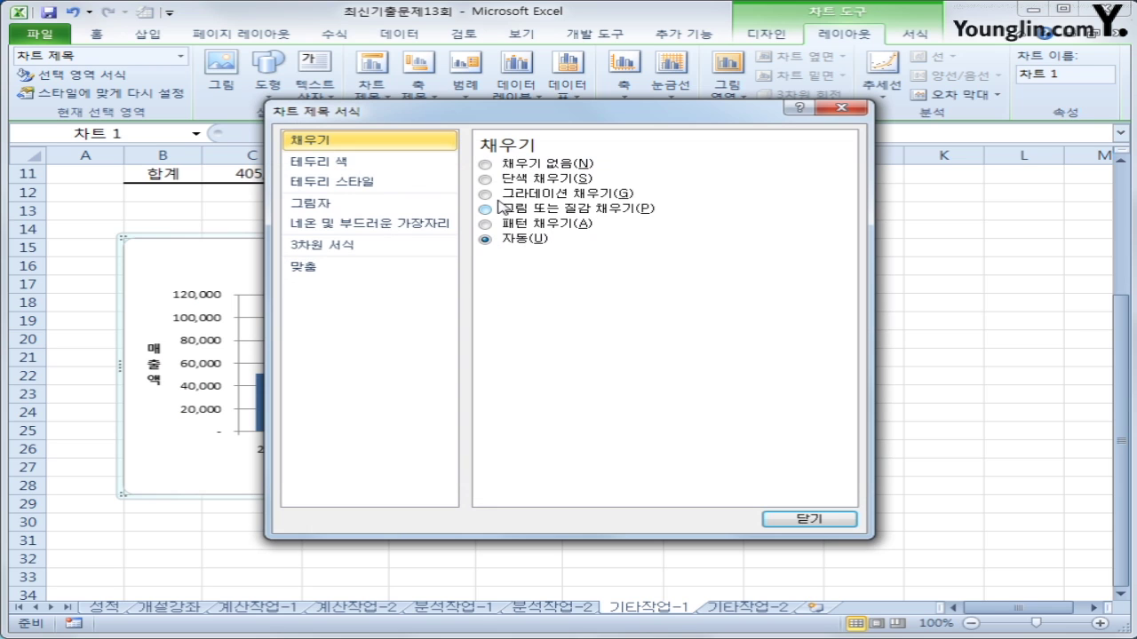
left_click(395, 204)
left_click(593, 168)
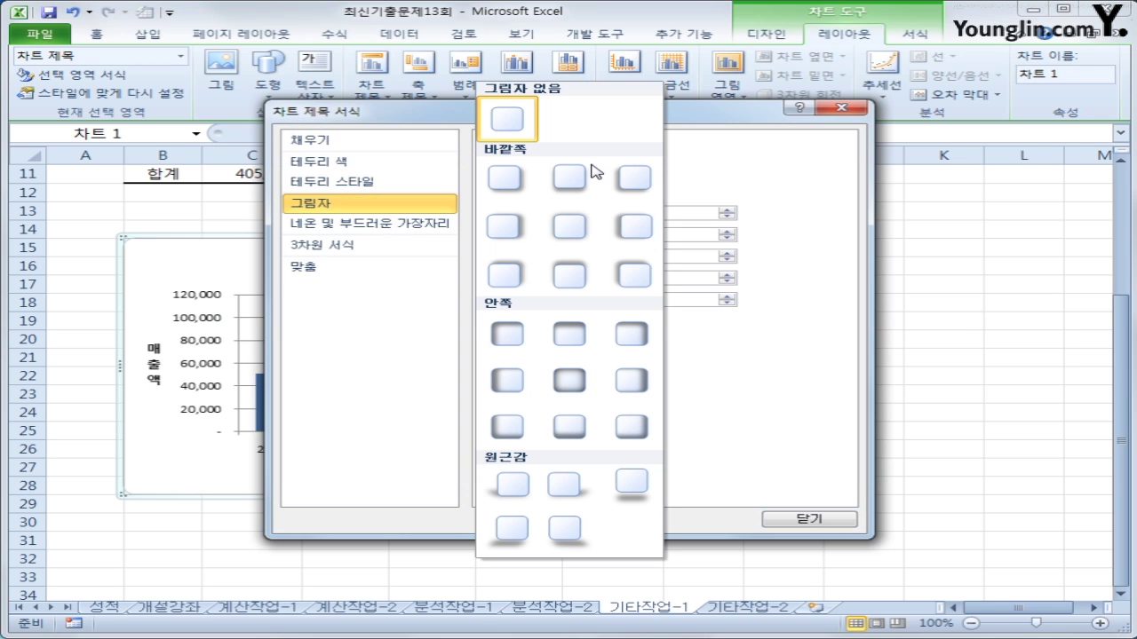
left_click(505, 189)
left_click(395, 165)
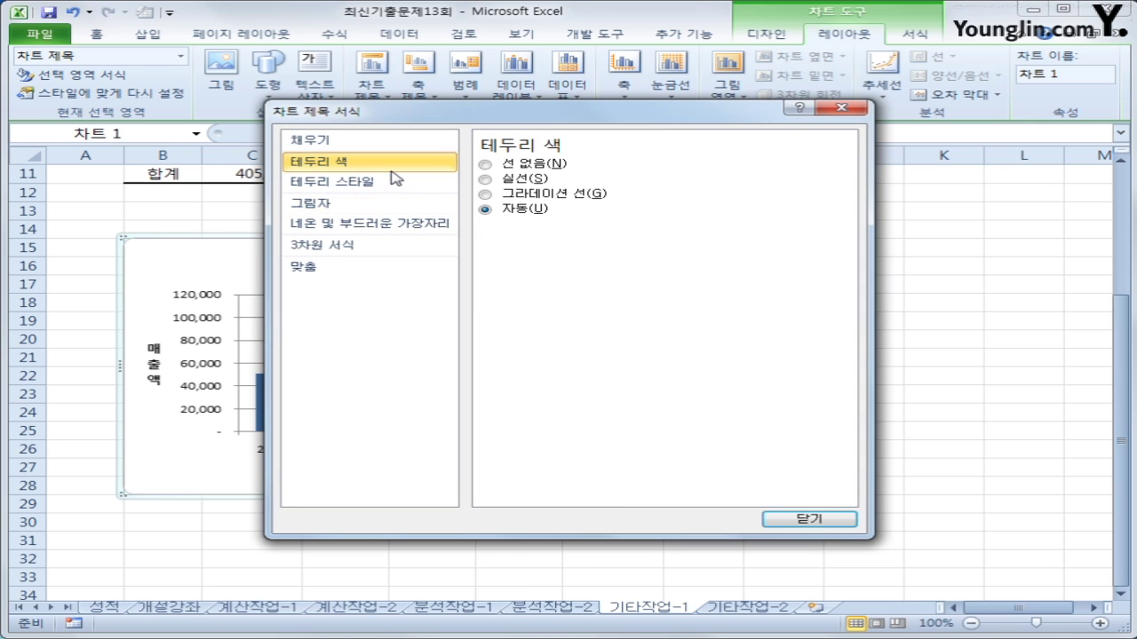
left_click(511, 180)
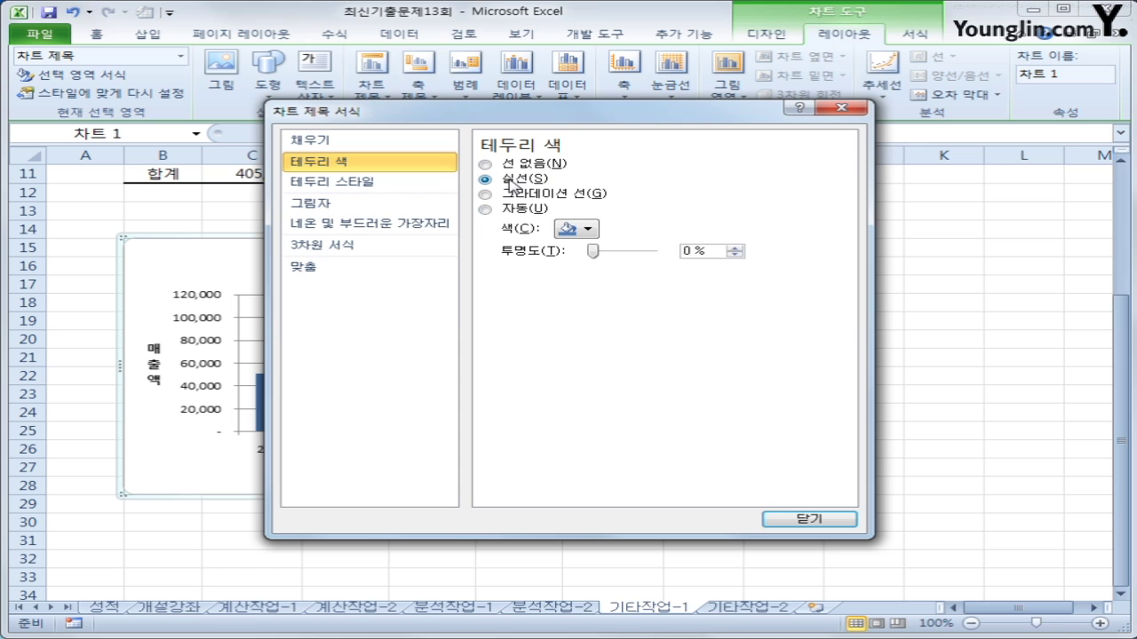
left_click(797, 522)
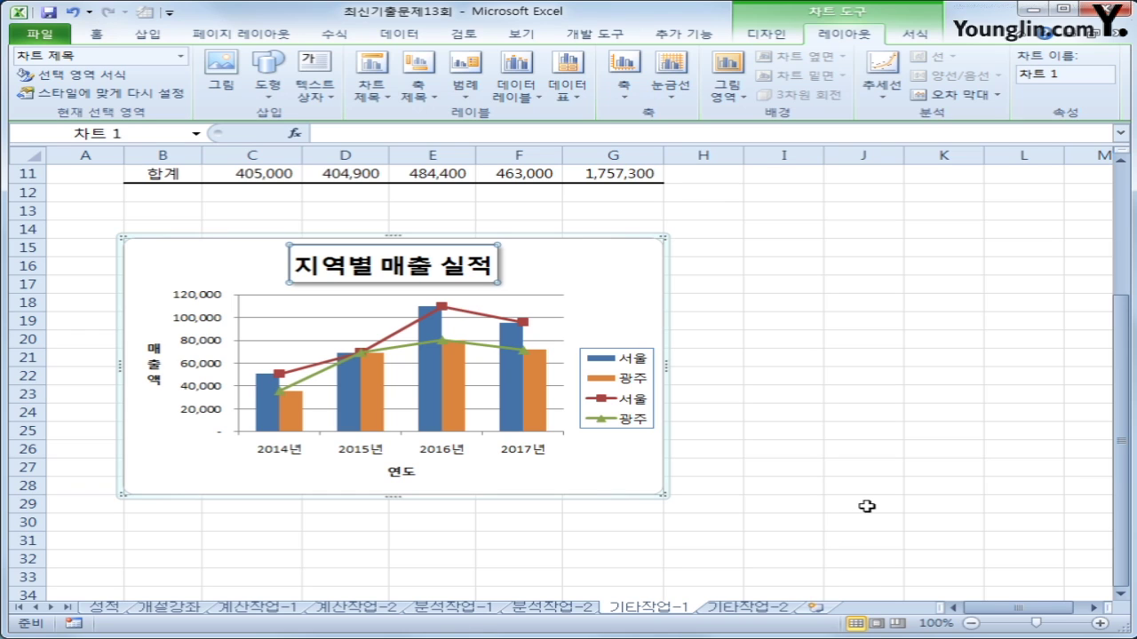
Step: Place the chart legend below the plot
left_click(480, 97)
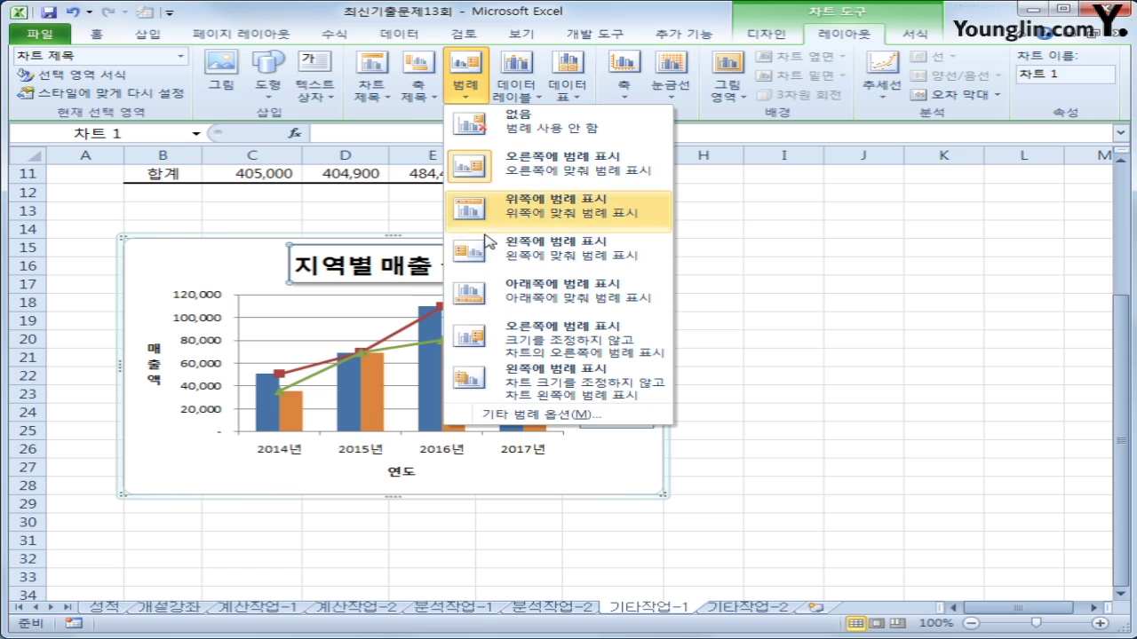
left_click(501, 293)
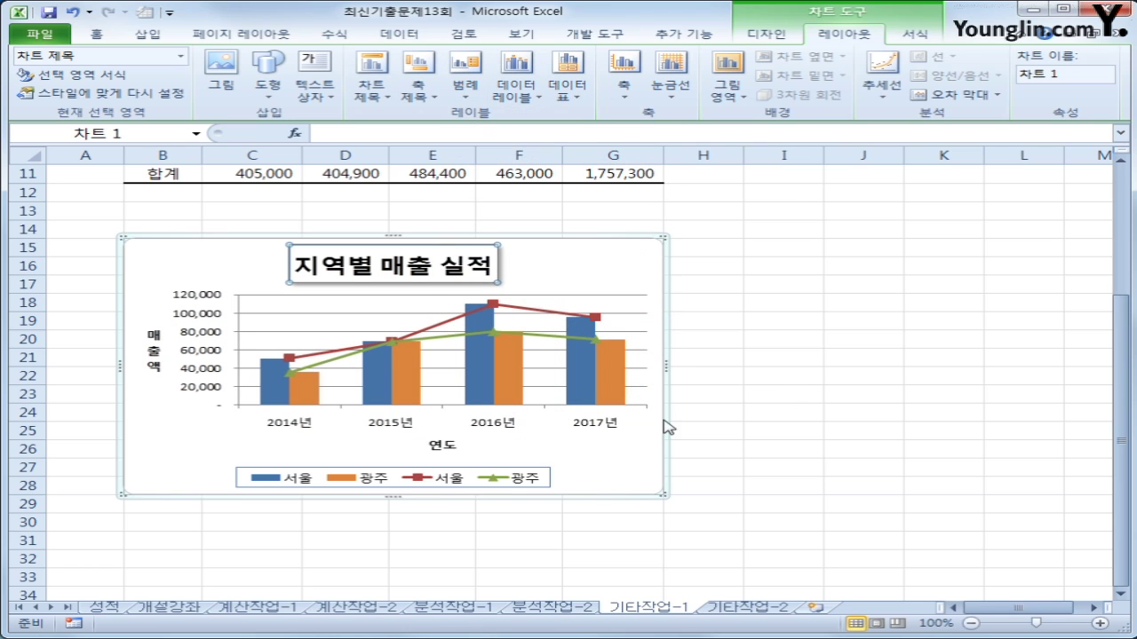
Step: Give the chart area an outer lower-right shadow preset and a border with rounded corners
right_click(613, 259)
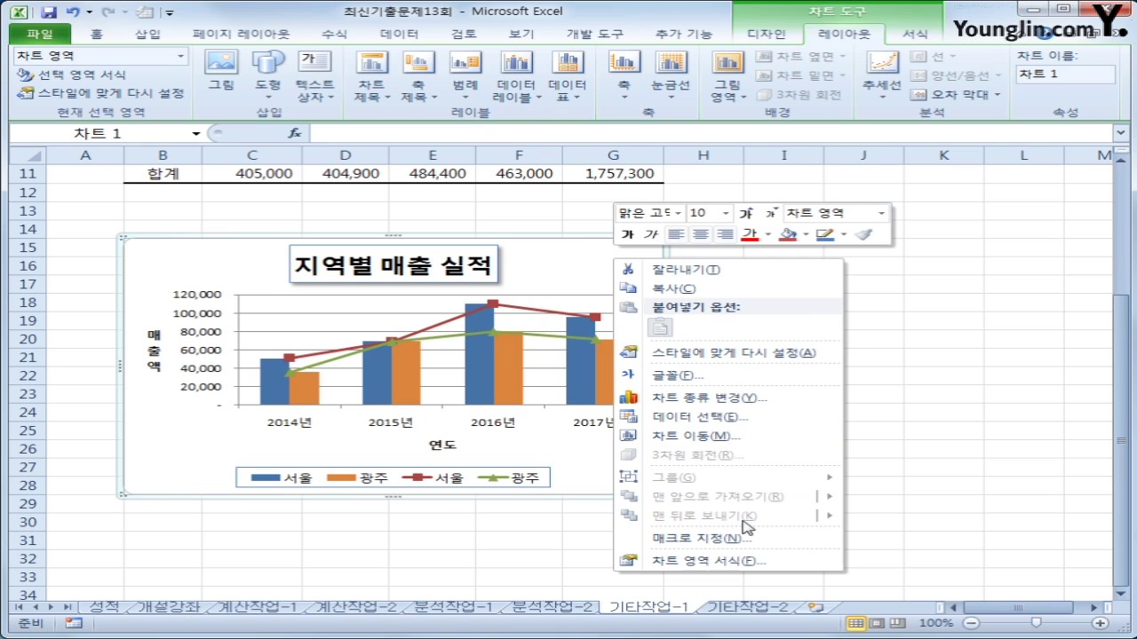
left_click(734, 561)
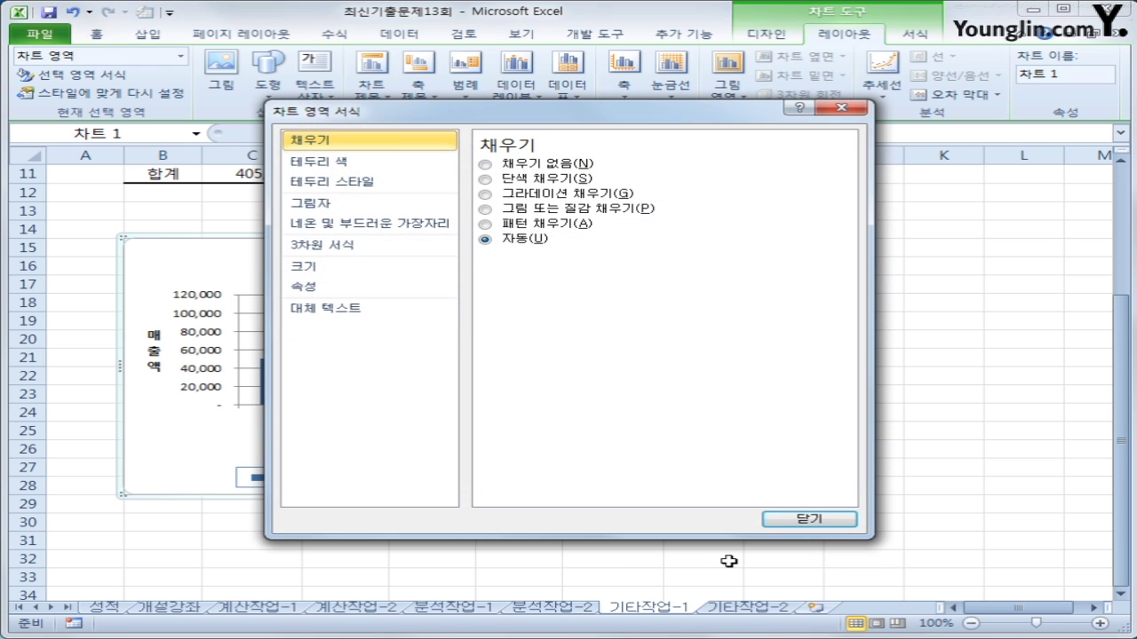
left_click(348, 210)
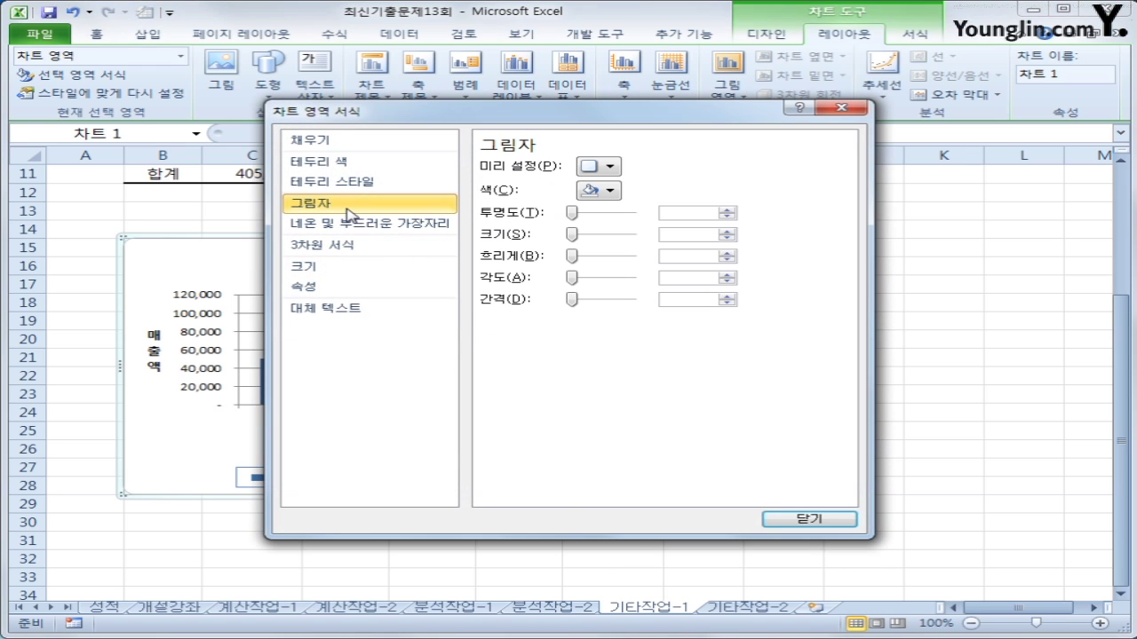
left_click(611, 166)
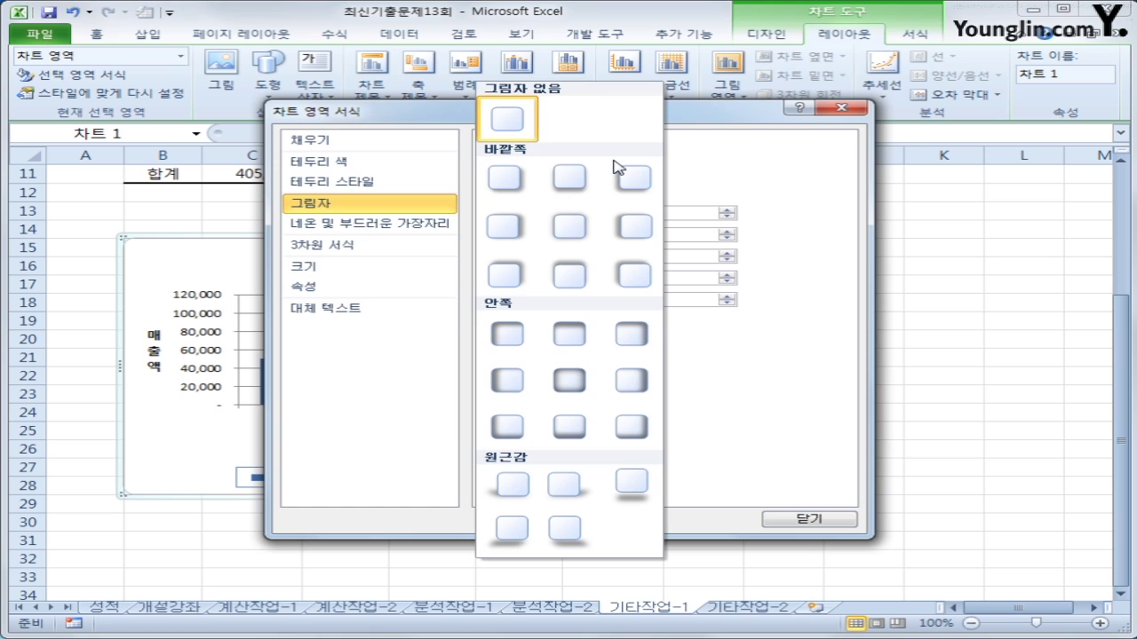
left_click(499, 188)
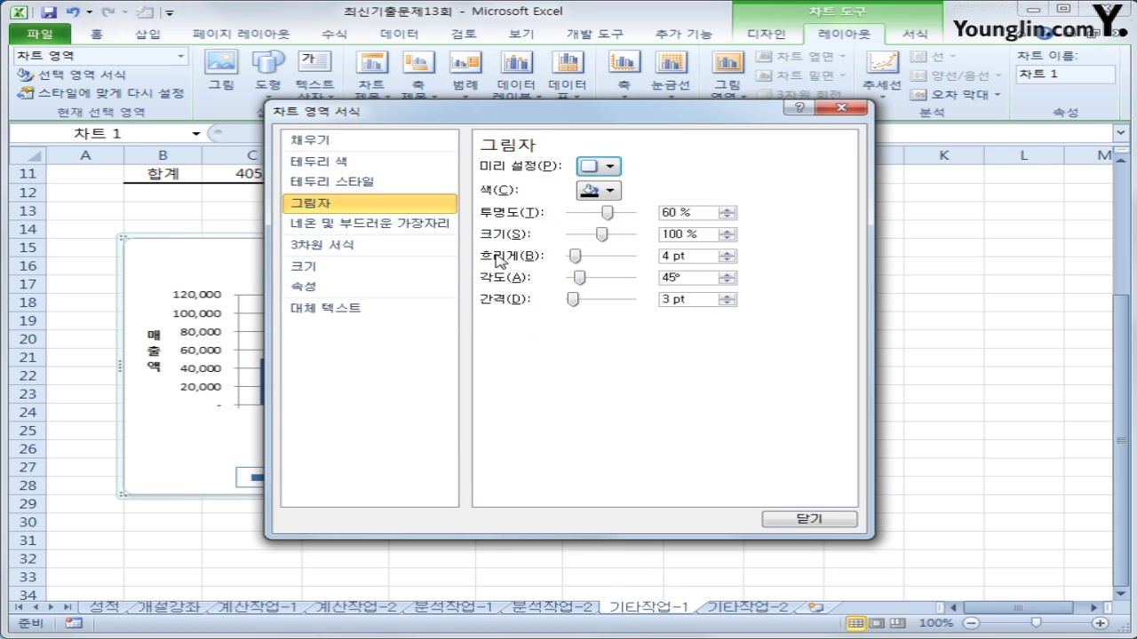
left_click(358, 182)
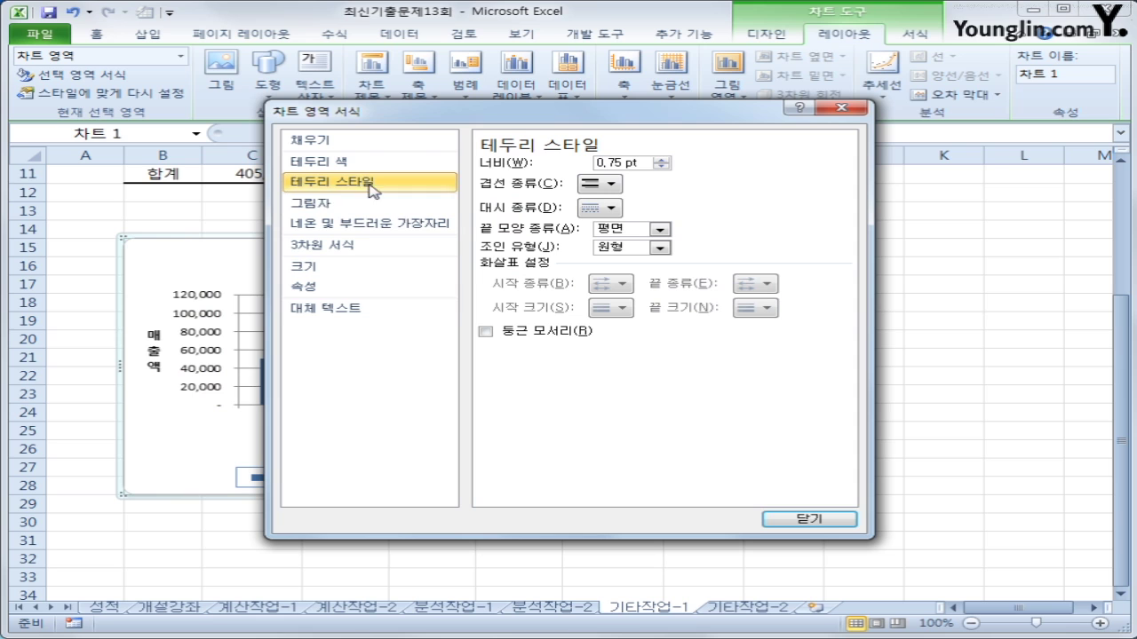
left_click(512, 334)
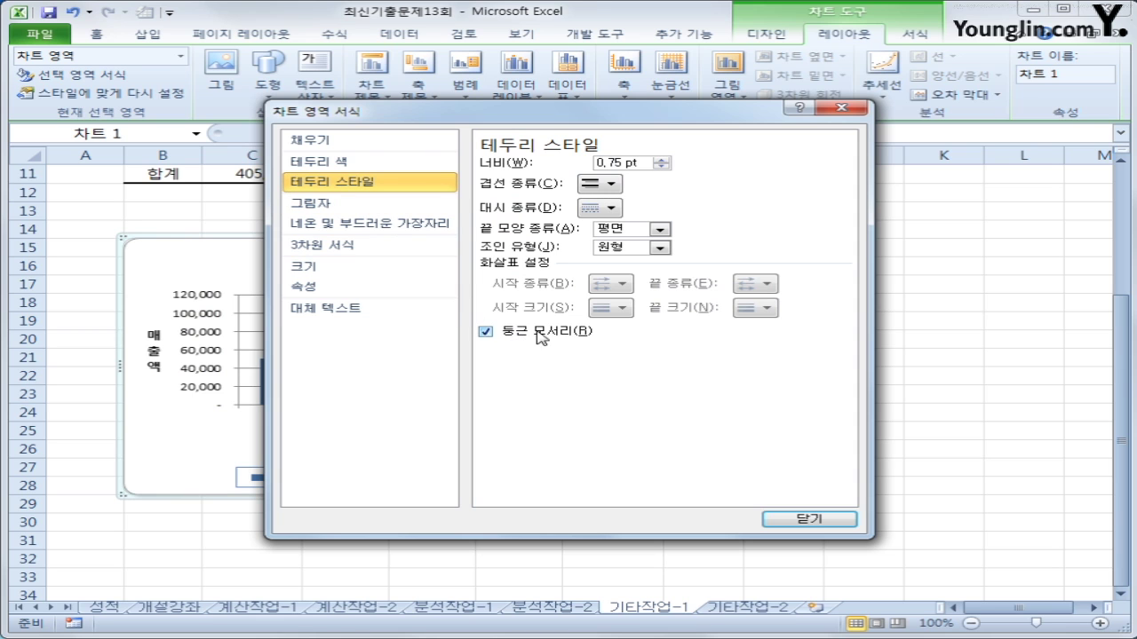
left_click(815, 519)
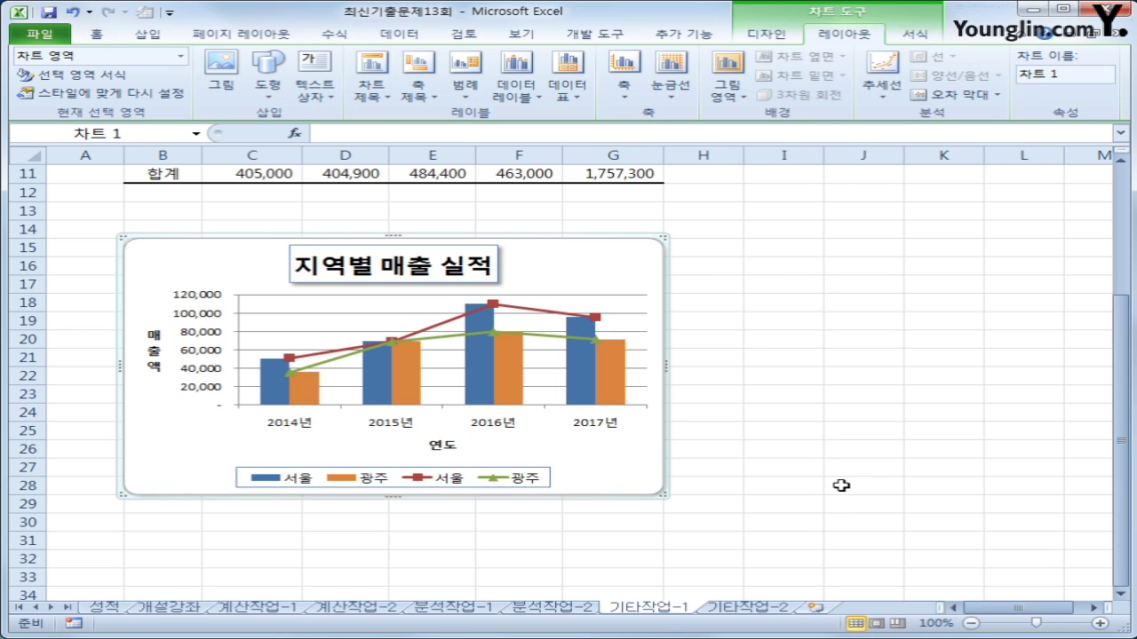
Step: Set the font size of the whole chart area to 10
right_click(607, 258)
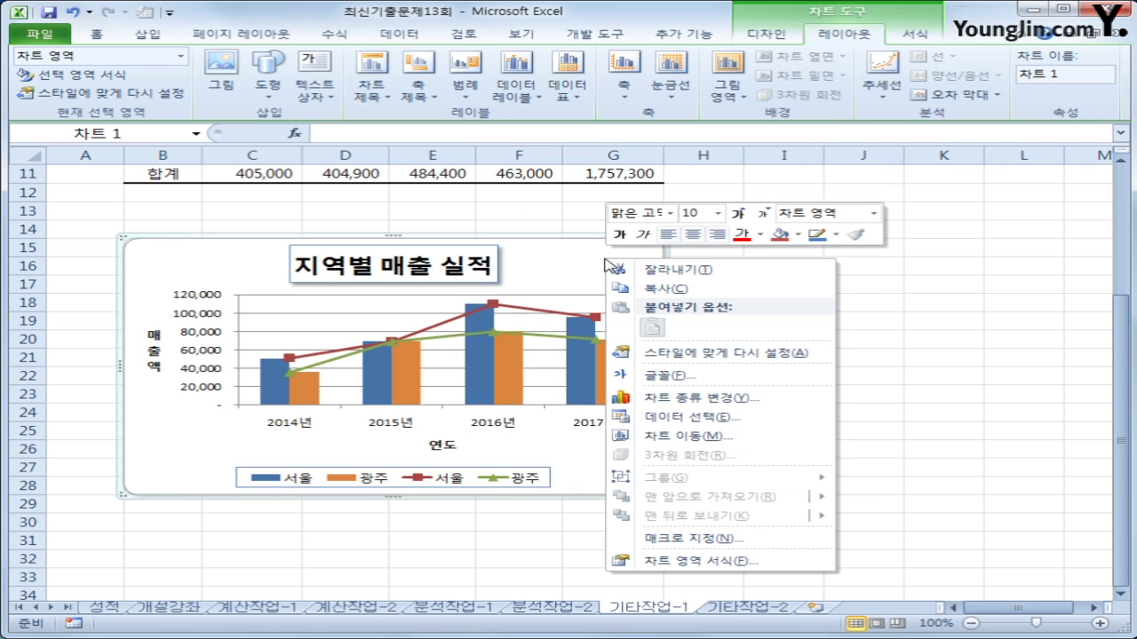
left_click(718, 215)
left_click(689, 262)
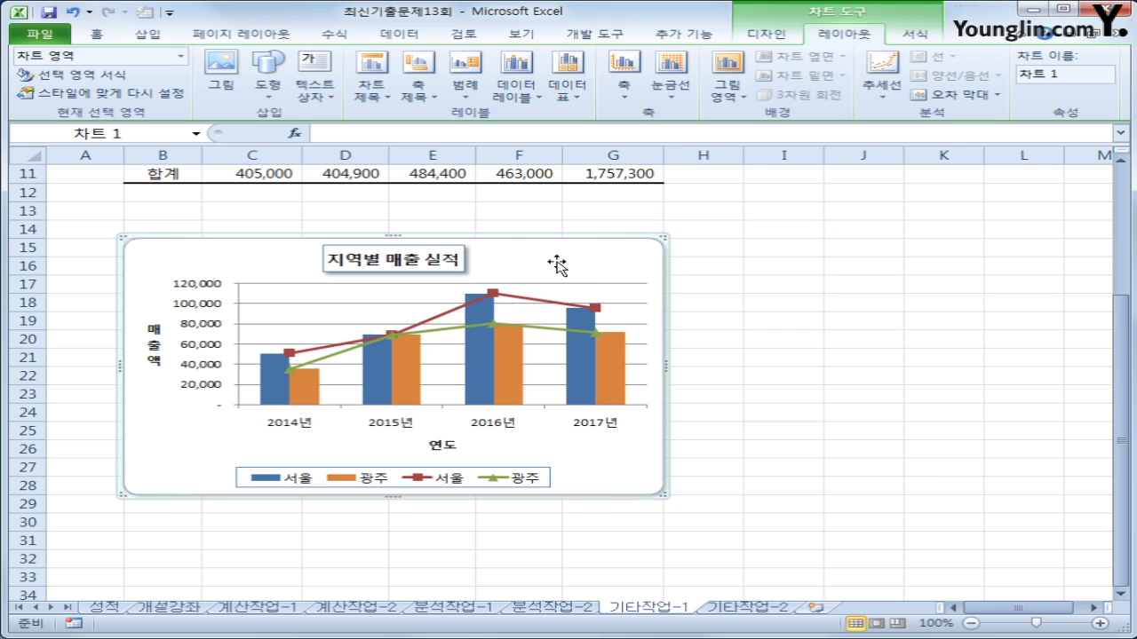
Step: Set the chart title's font size to 10 and deselect the chart
right_click(429, 270)
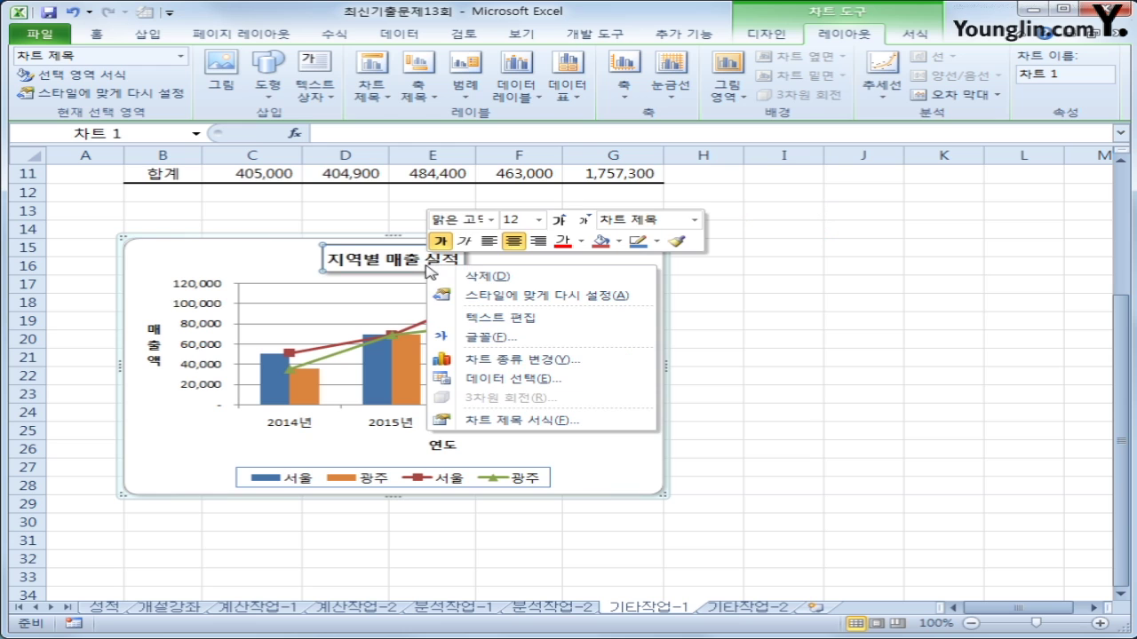
left_click(539, 219)
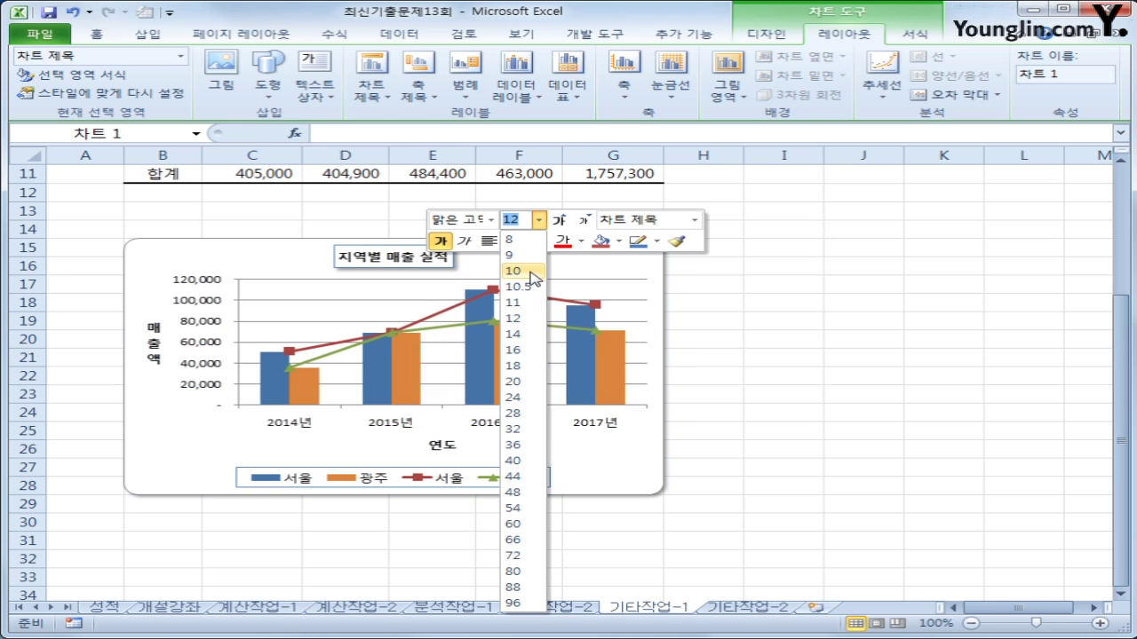
left_click(513, 270)
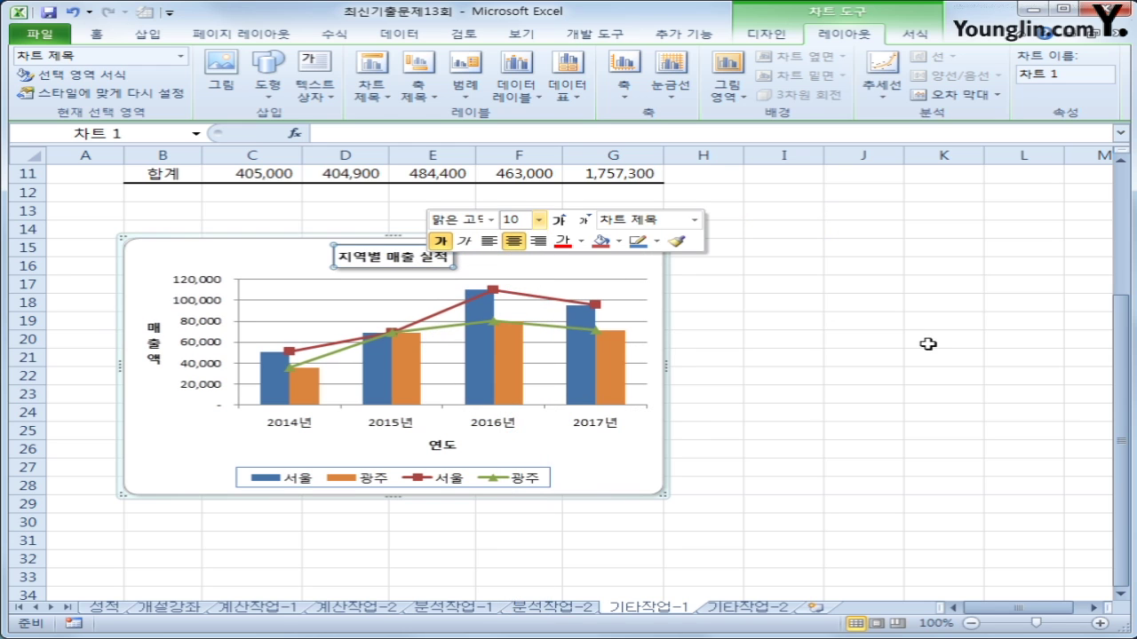
left_click(888, 447)
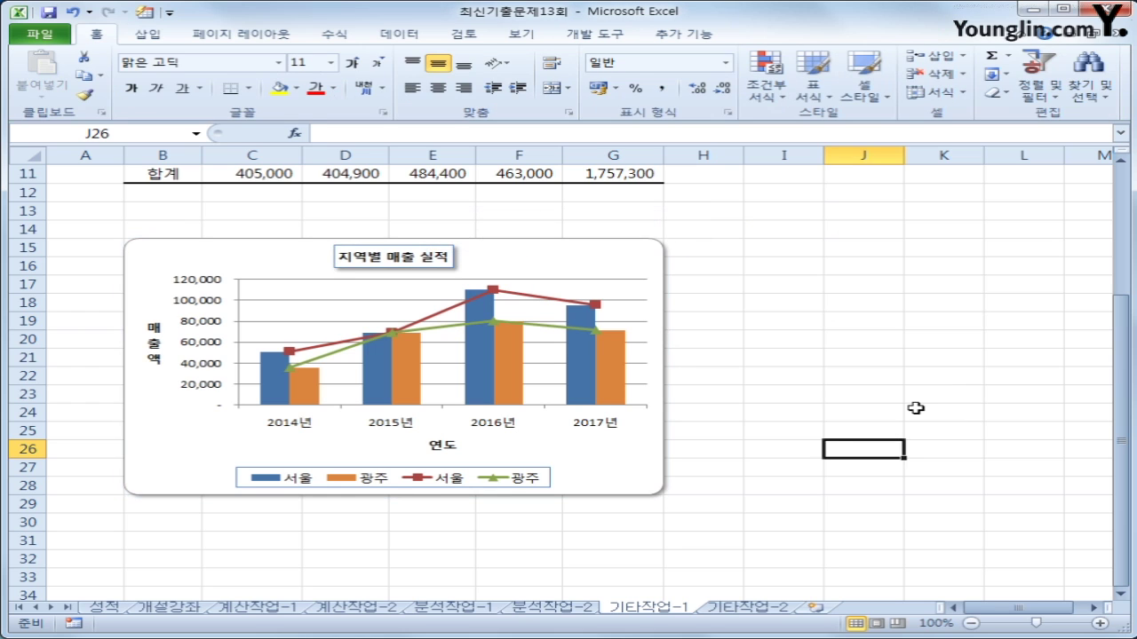
left_click(516, 477)
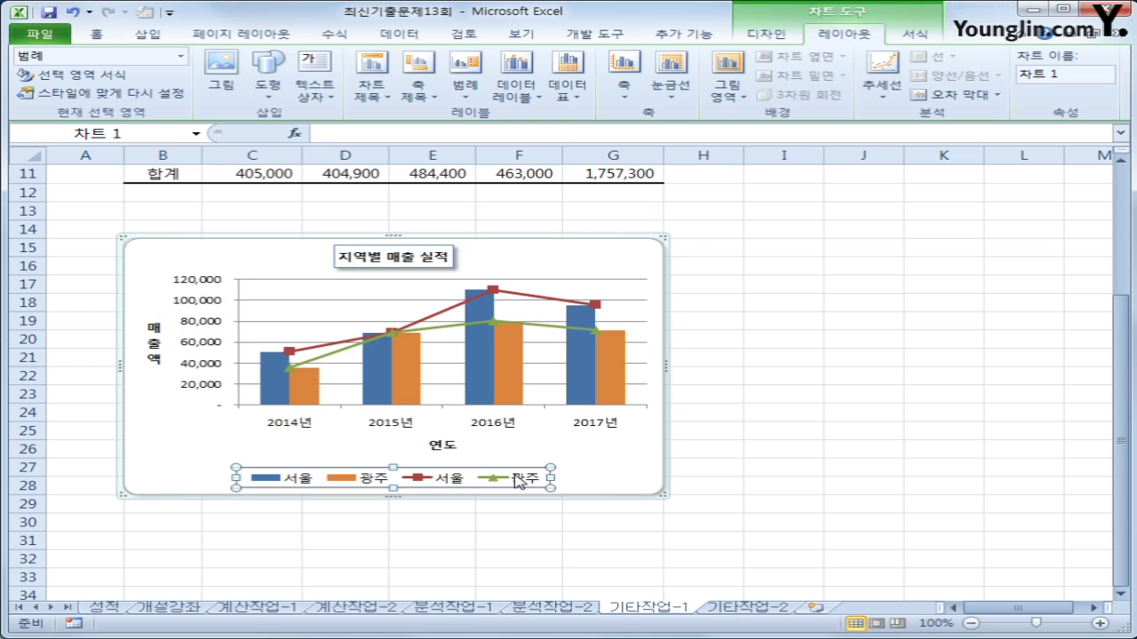
left_click(98, 36)
left_click(866, 499)
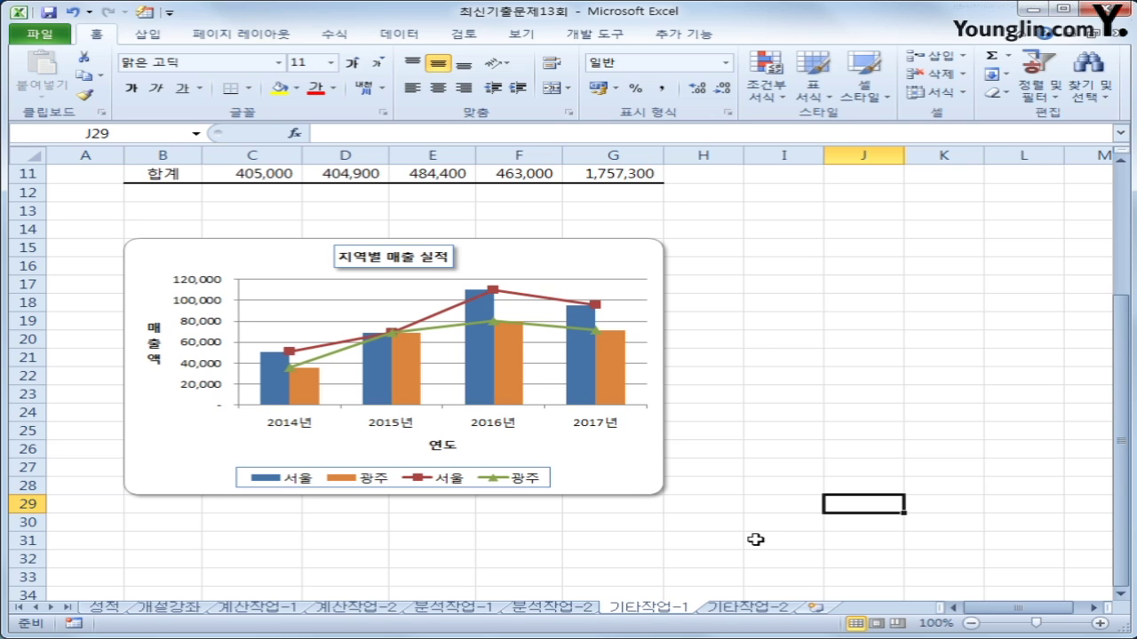
Step: Switch to the 기타작업-2 sheet and test the 사원조회 command button
left_click(755, 608)
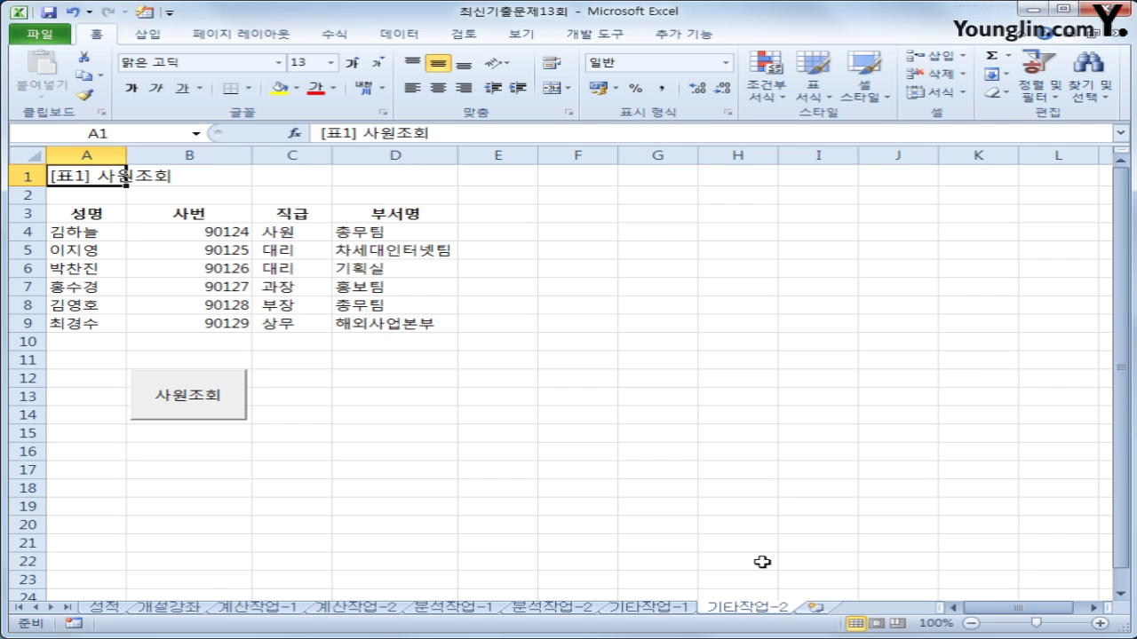
left_click(761, 394)
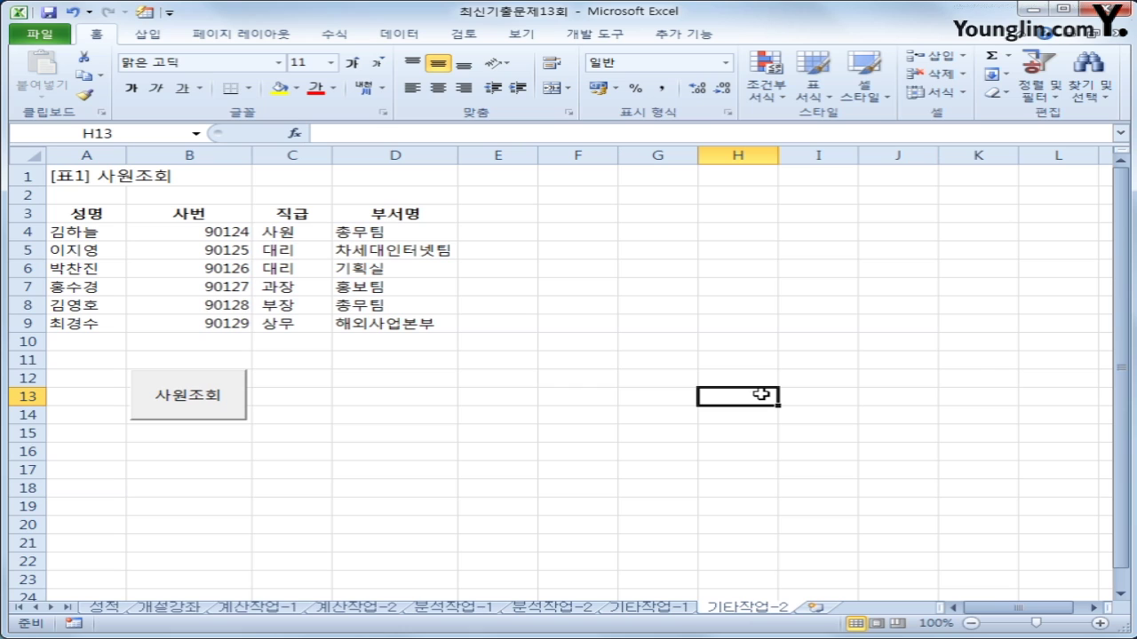
left_click(217, 414)
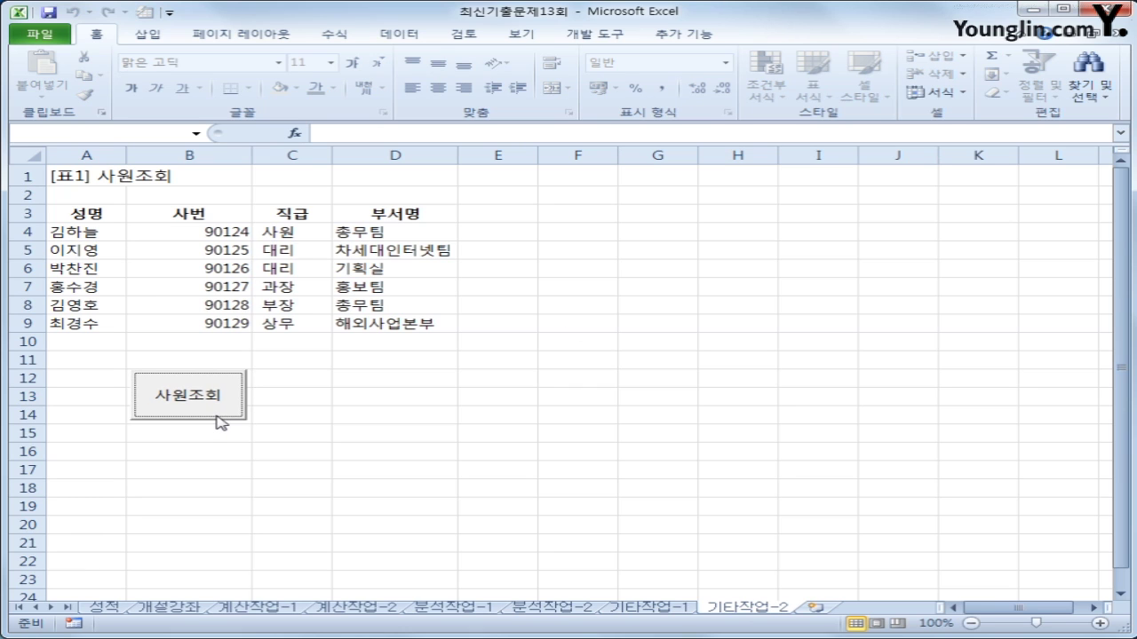
left_click(540, 452)
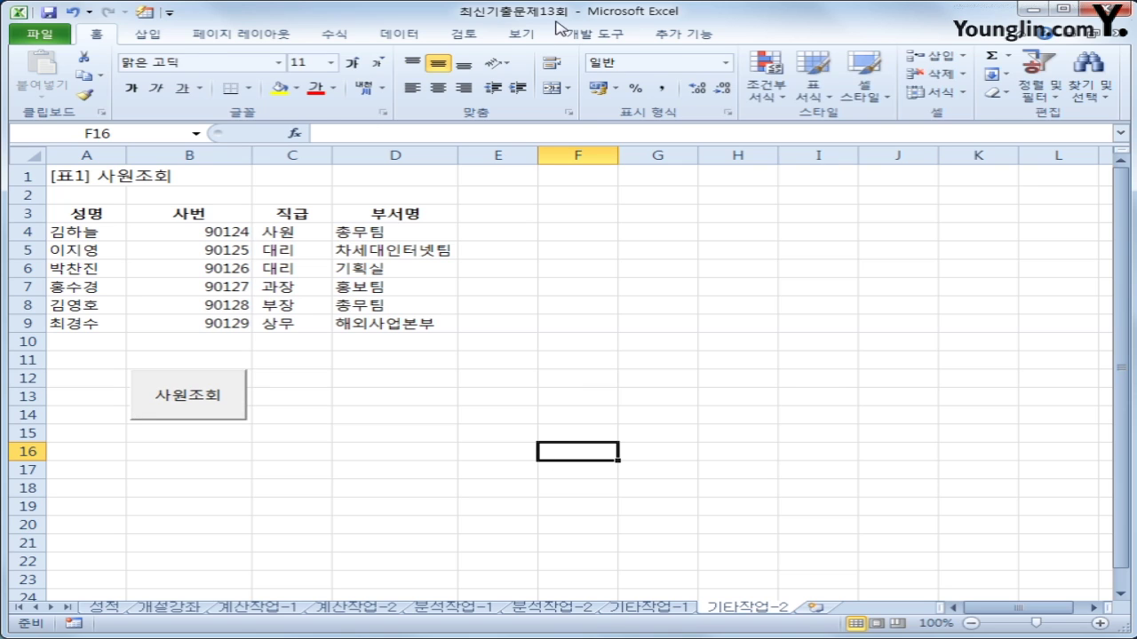
Step: In design mode, write the 사원조회 command button's Click procedure so that it runs 사원조회.Show
left_click(590, 34)
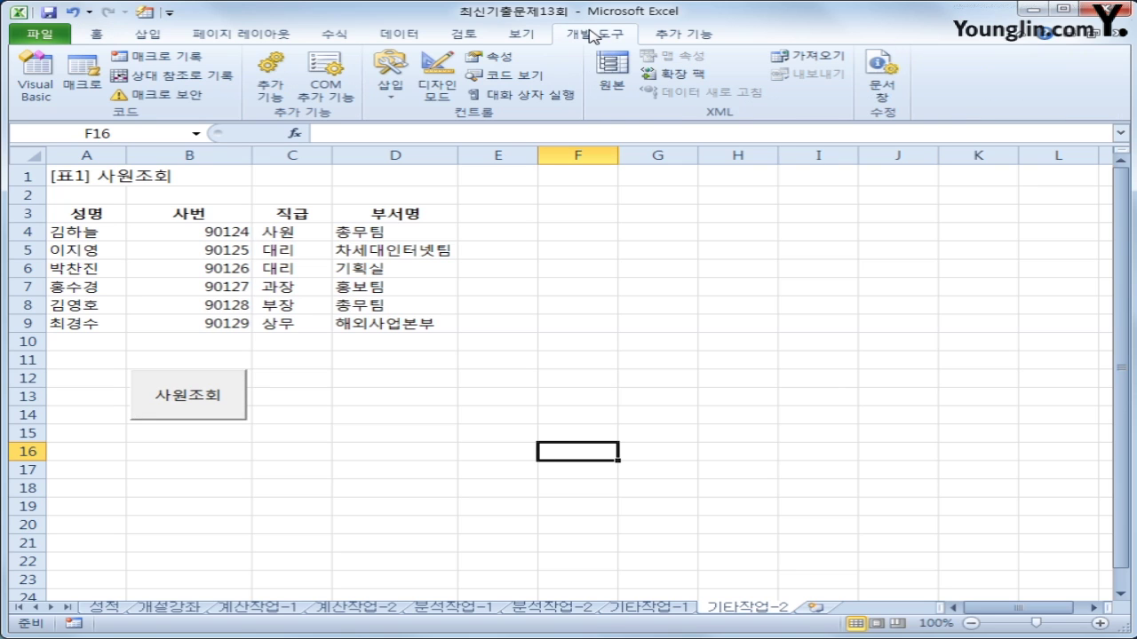
left_click(431, 93)
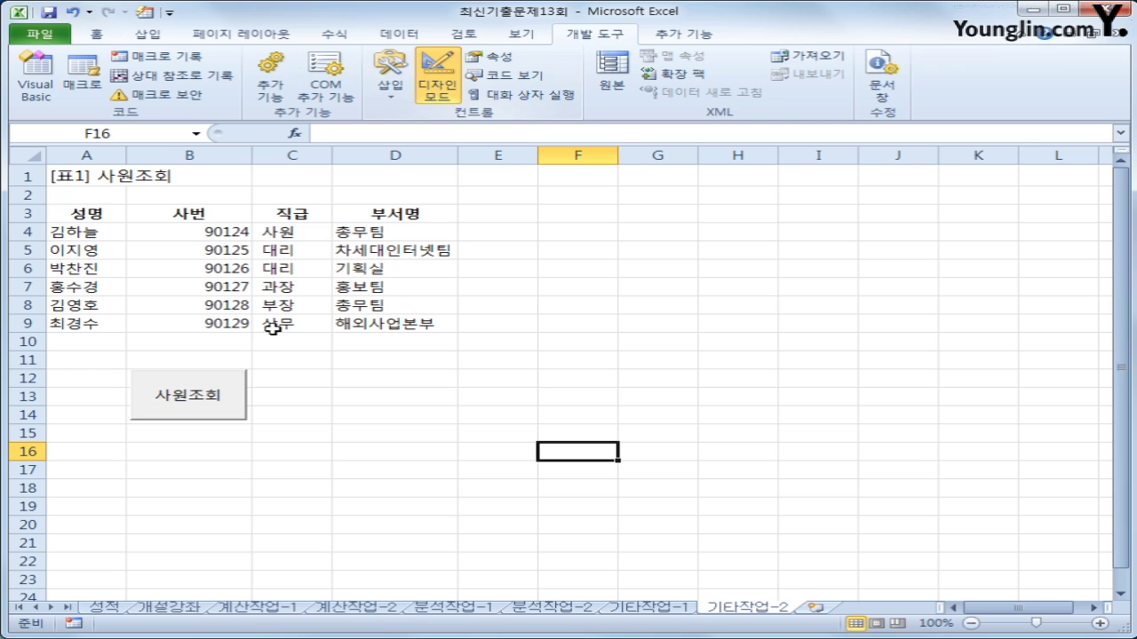
left_click(177, 399)
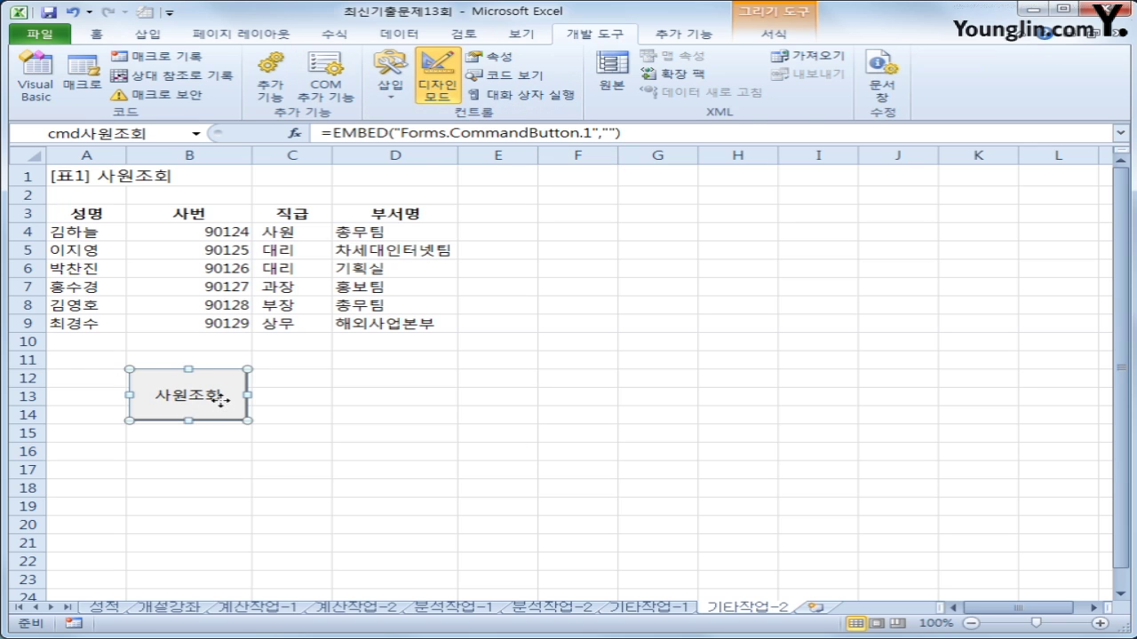
double_click(222, 402)
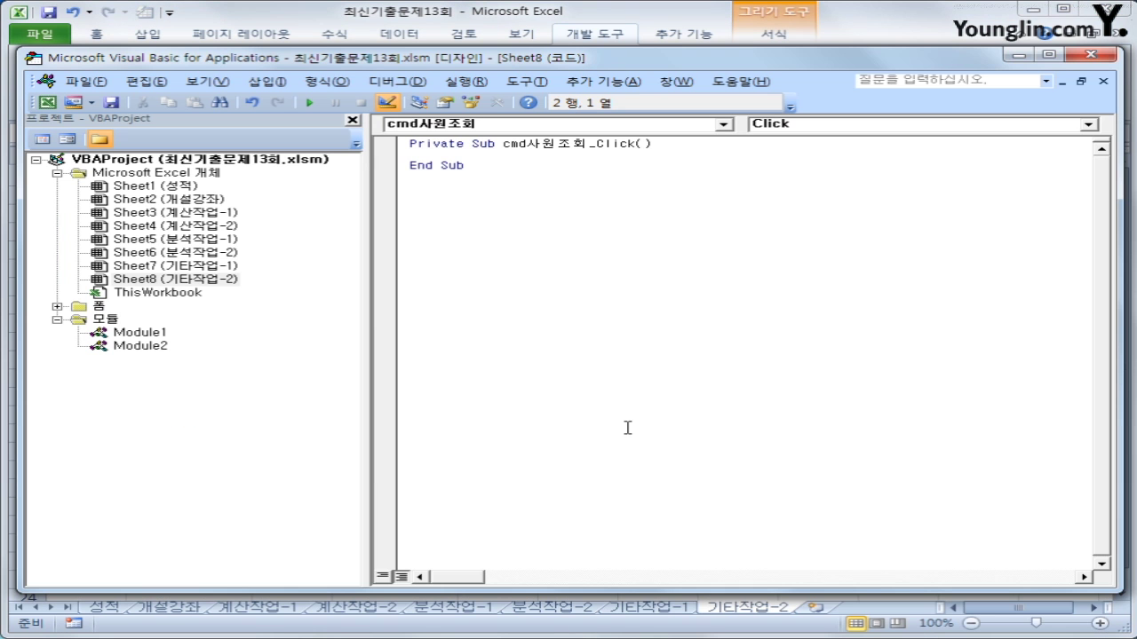
type("사원조회.")
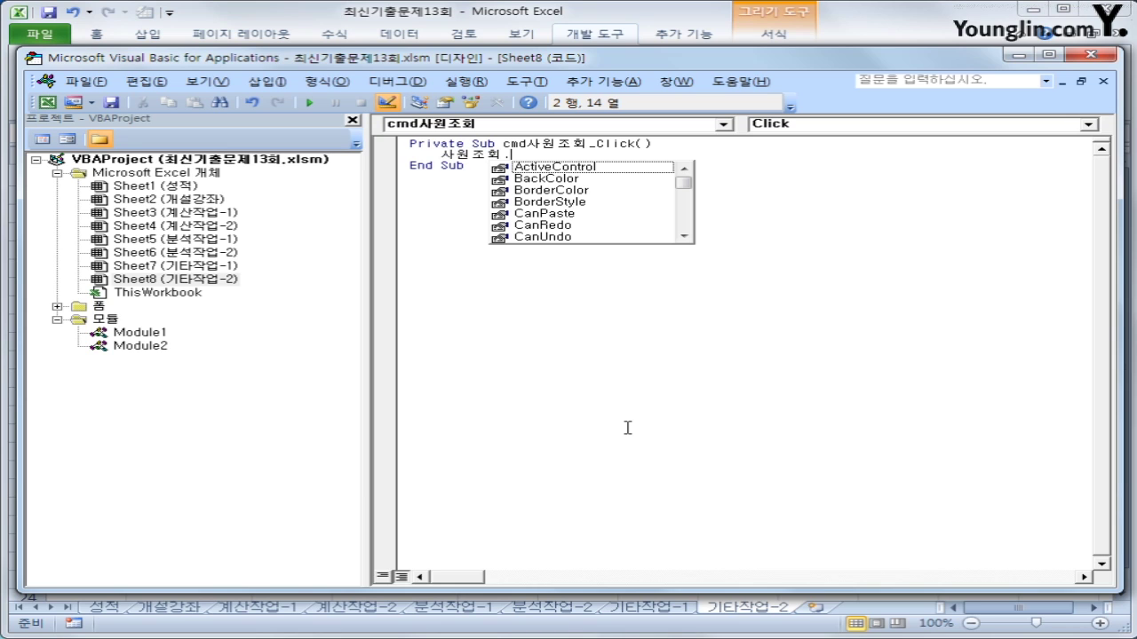
type("sho")
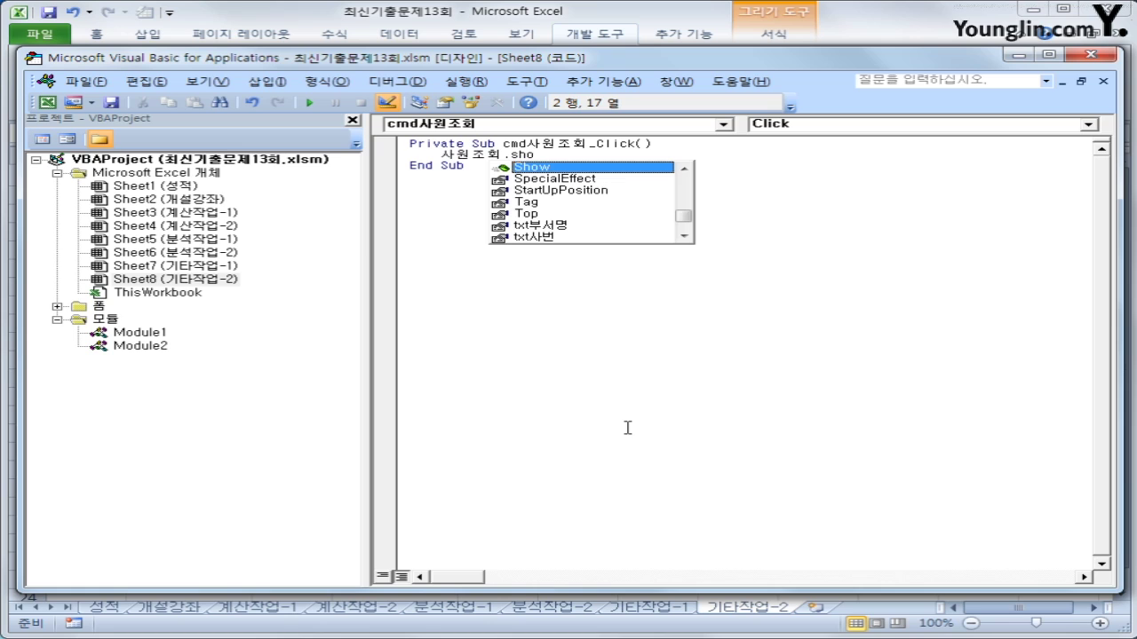
key("Tab")
left_click(627, 428)
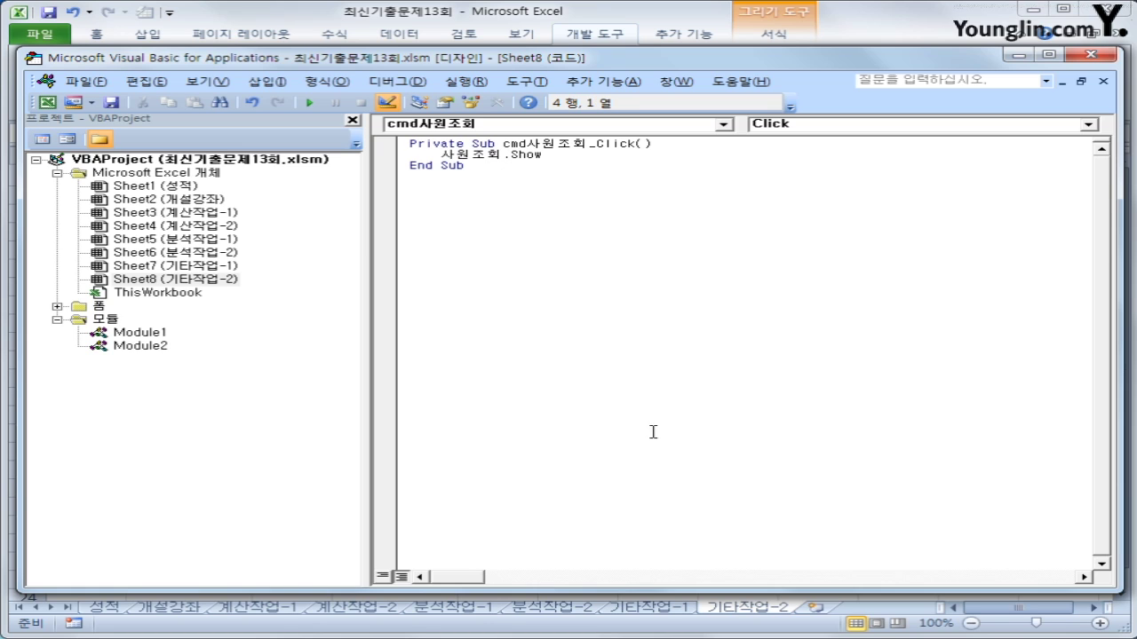
Step: Open the code of the 사원조회 form and add a UserForm Initialize event procedure
double_click(100, 306)
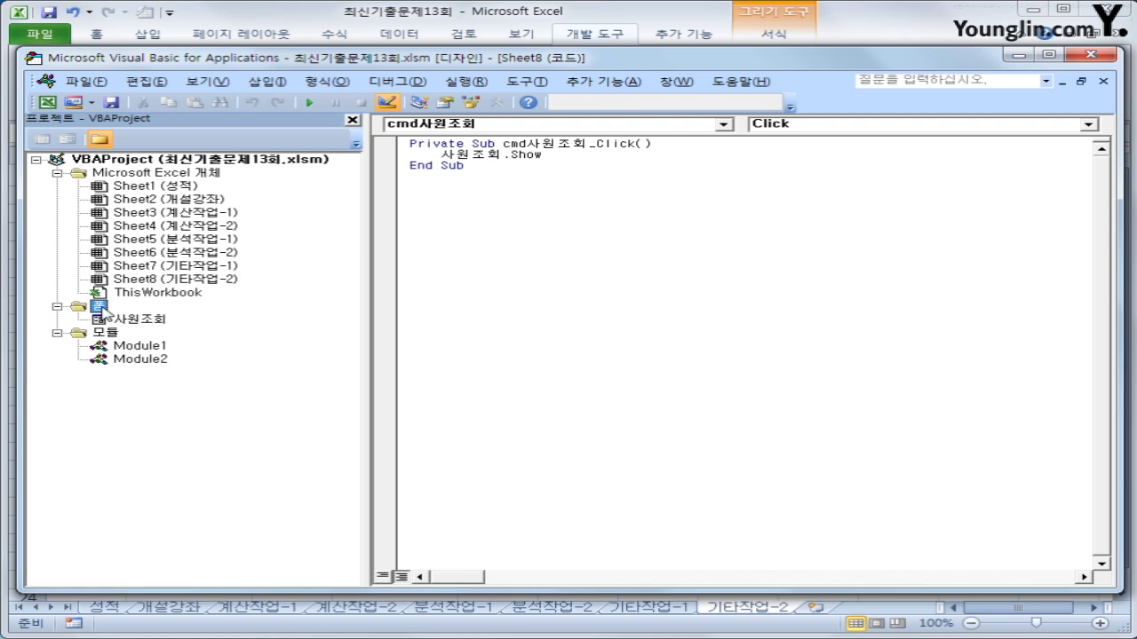
left_click(144, 323)
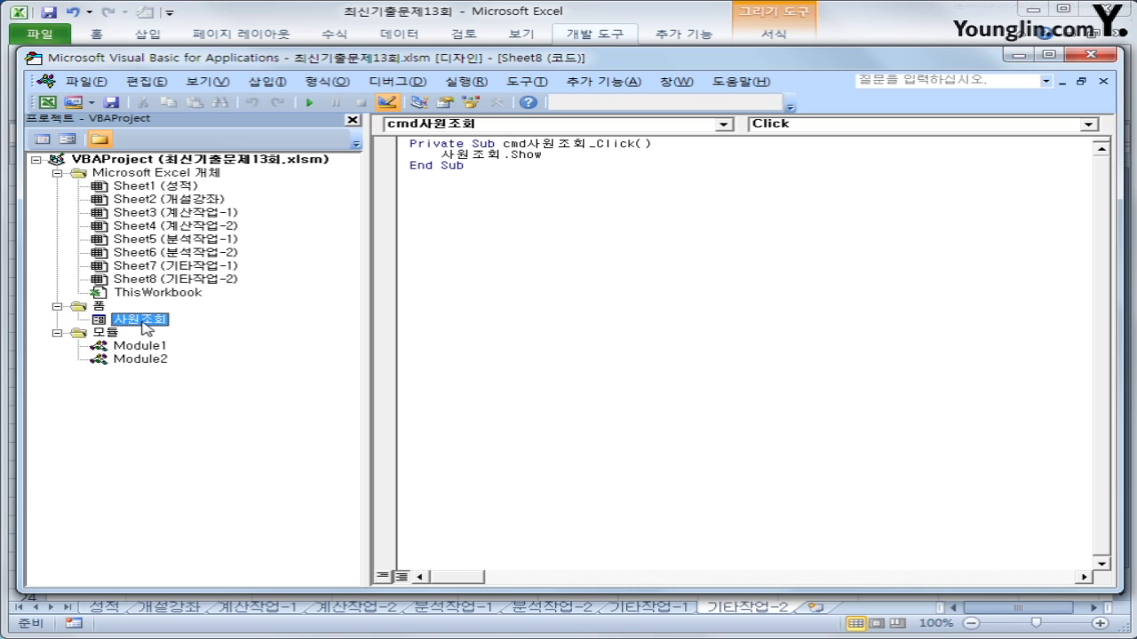
left_click(42, 140)
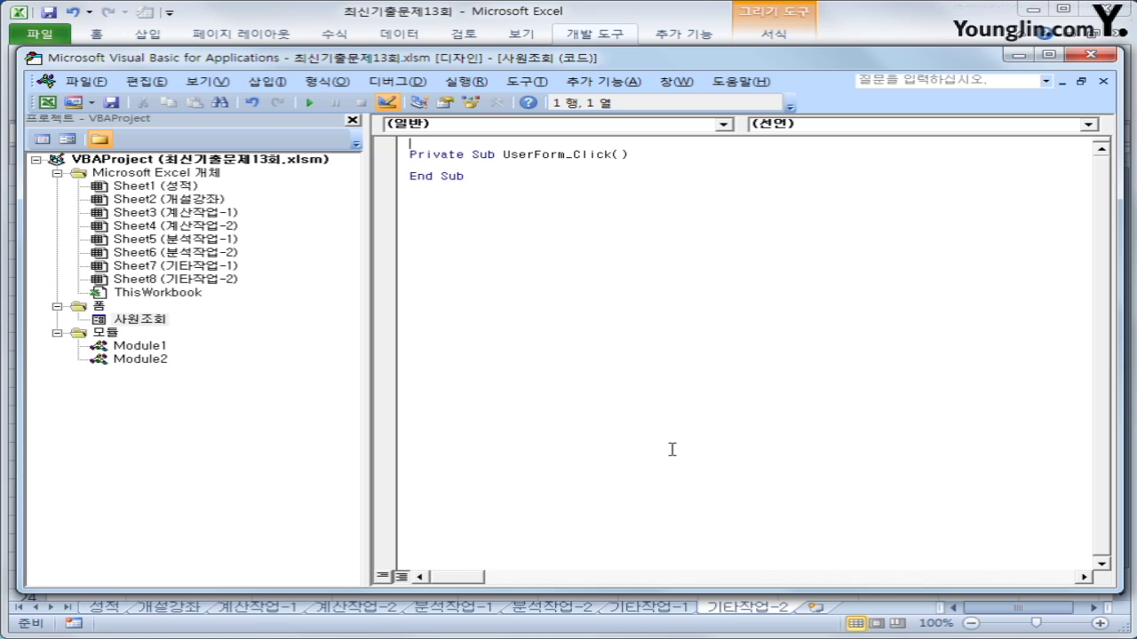
left_click(600, 125)
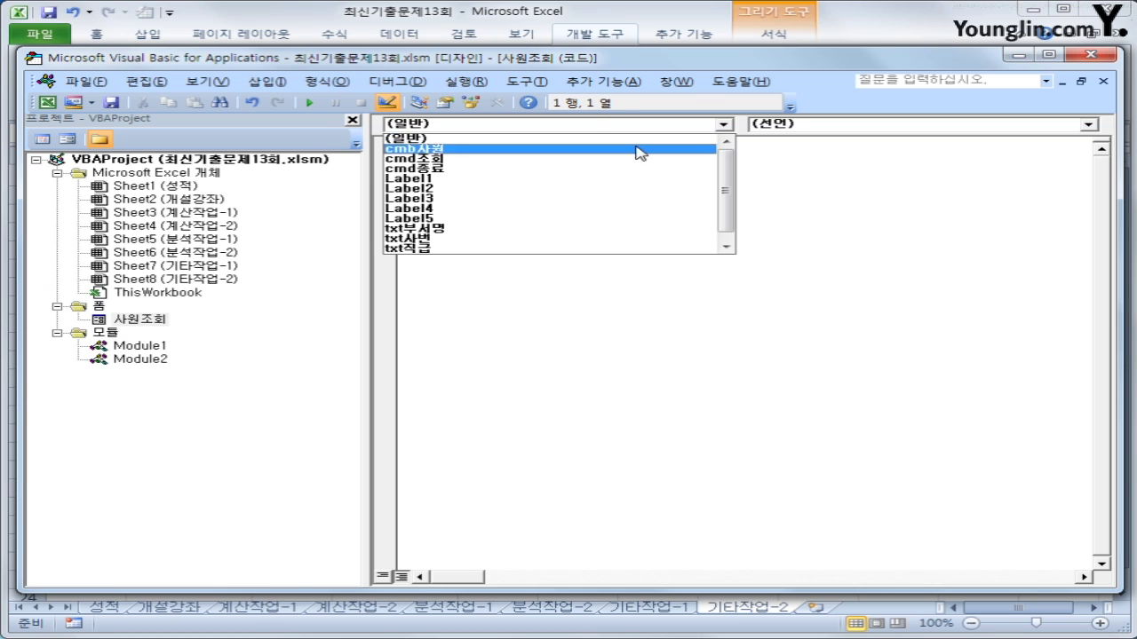
left_click(601, 253)
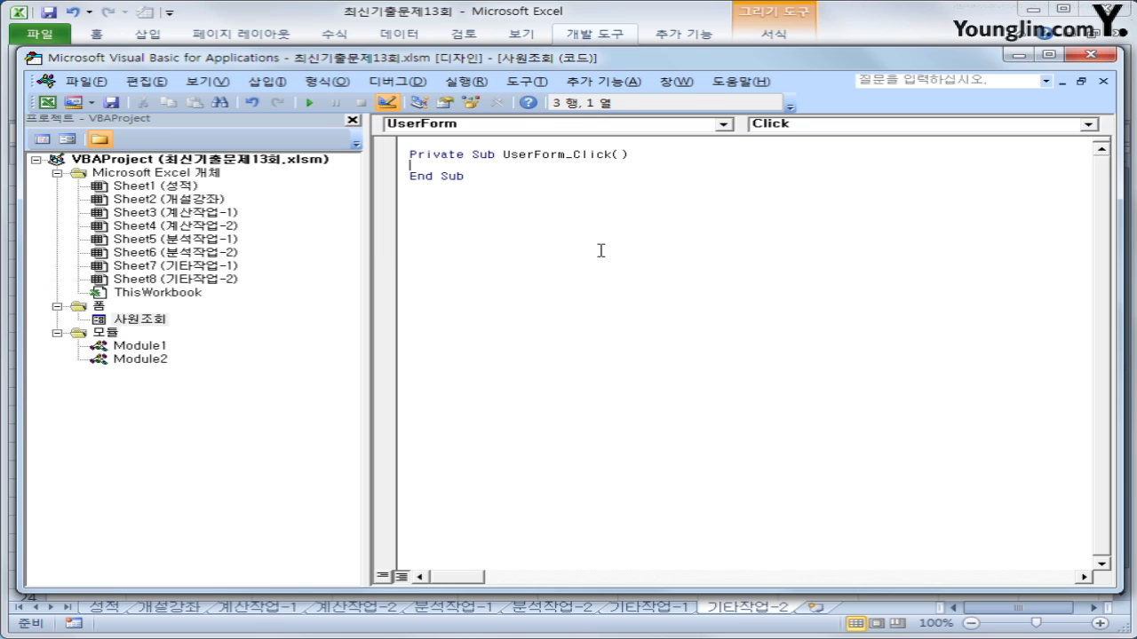
left_click(843, 133)
left_click(839, 181)
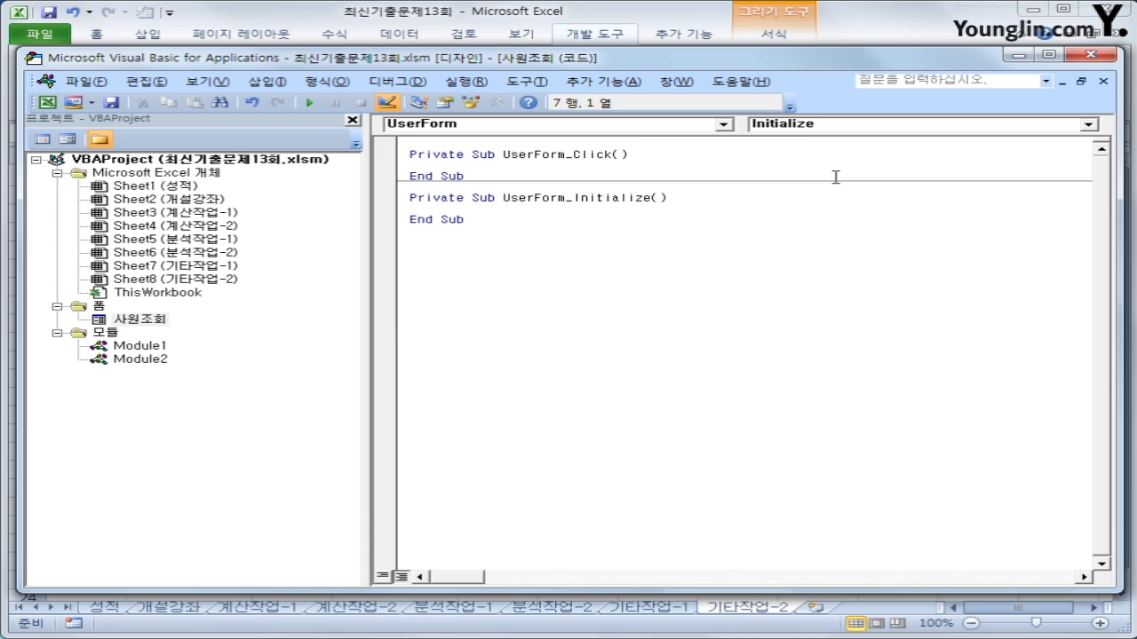
Step: In UserForm_Initialize, set the RowSource of cmb사원 to "A4:A9"
key("Tab")
type("cmb사원.r")
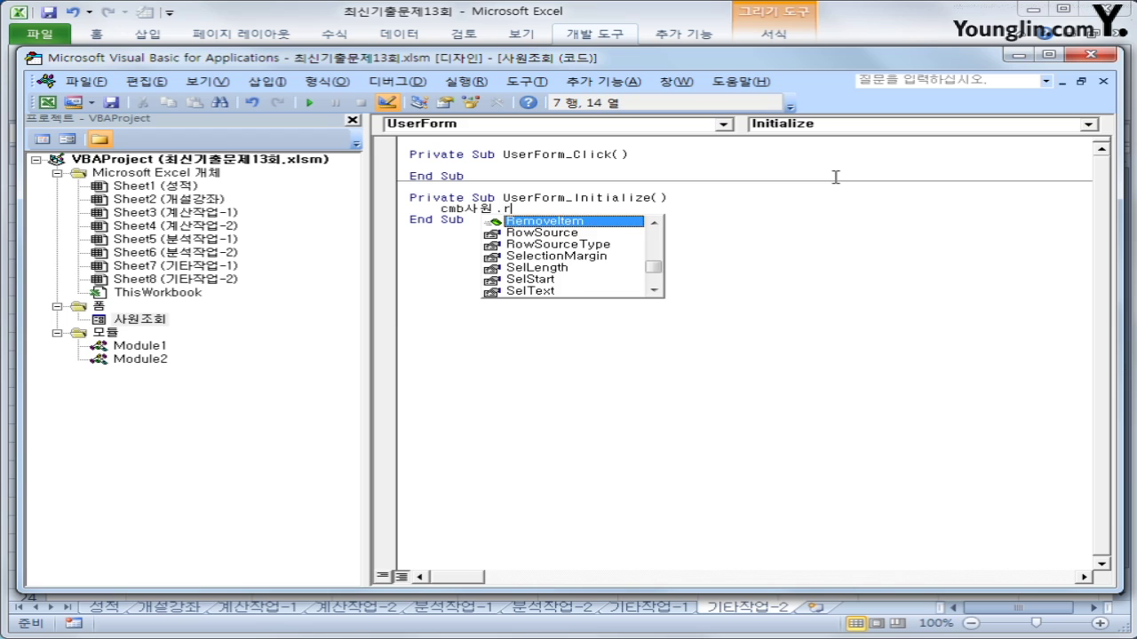
type("owSource =")
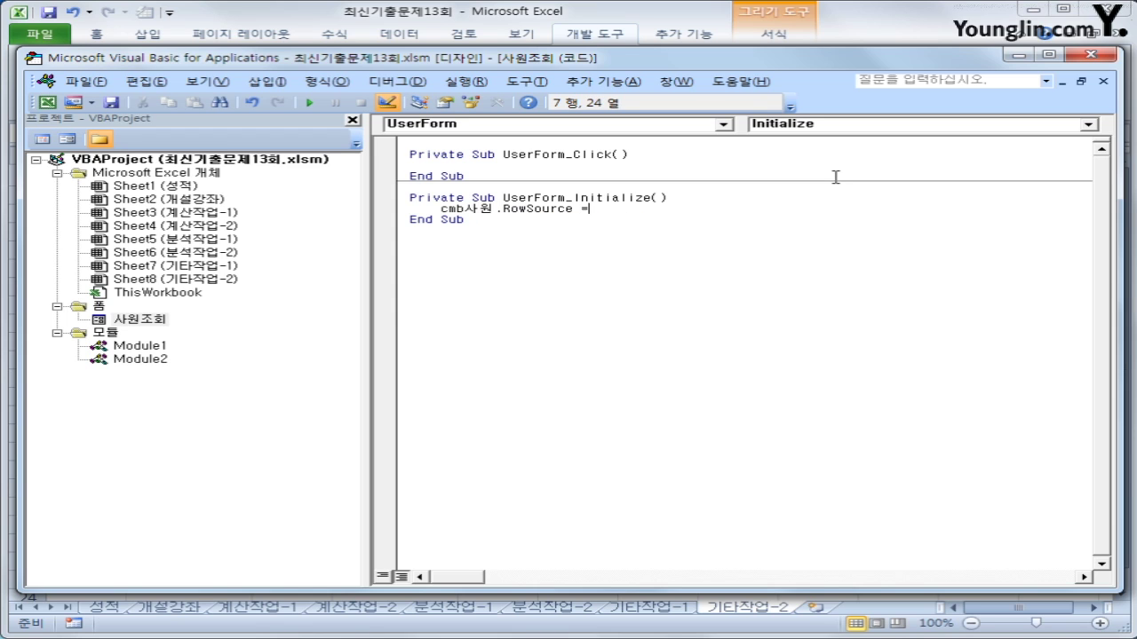
type(" \"A4:A9\"")
key("Down")
Step: Add a Click procedure for cmd종료 containing Unload Me
left_click(724, 123)
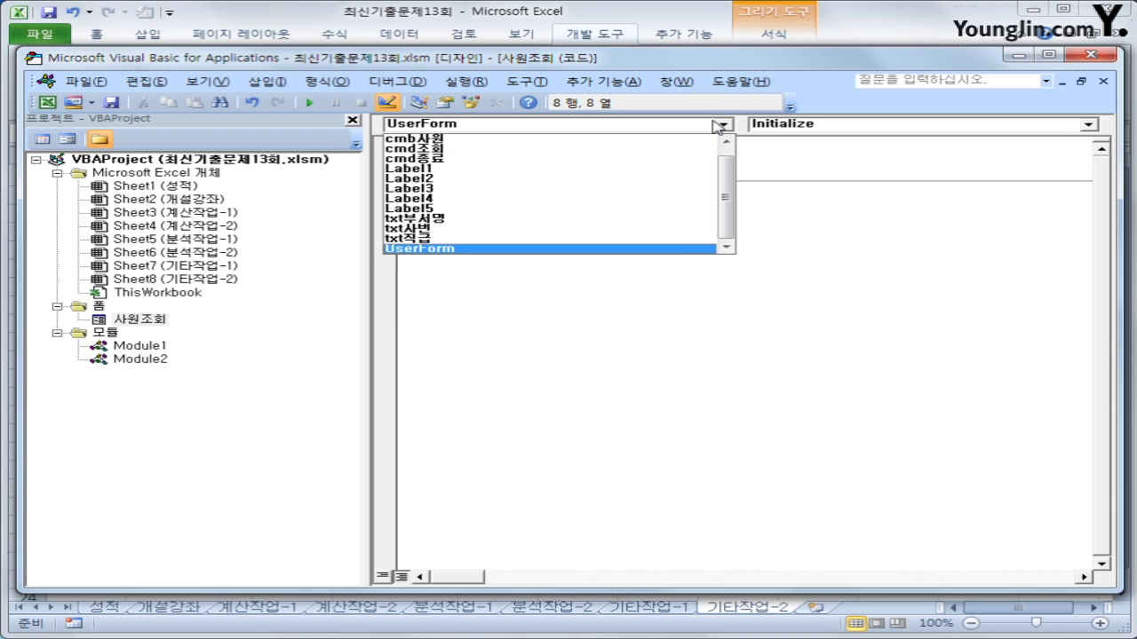
left_click(700, 159)
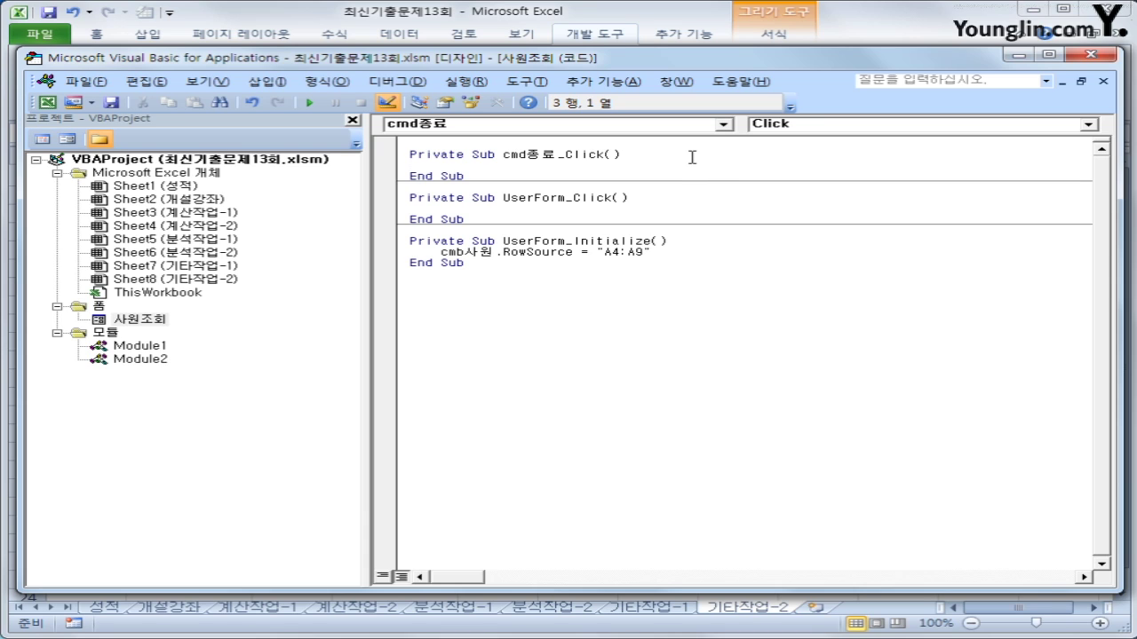
type("unload me")
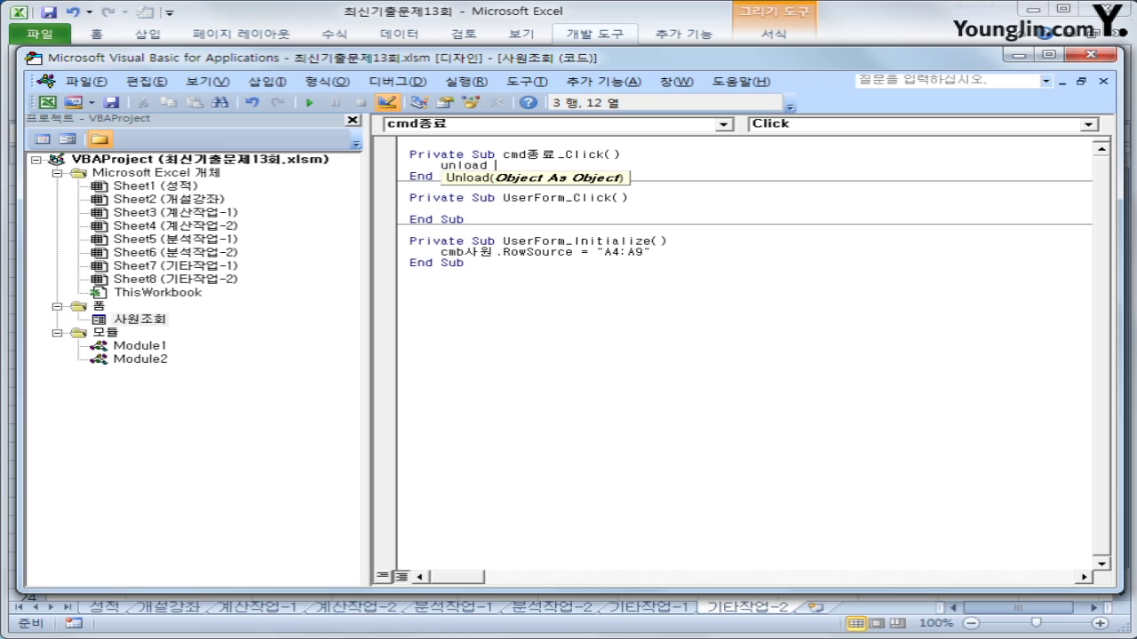
left_click(599, 356)
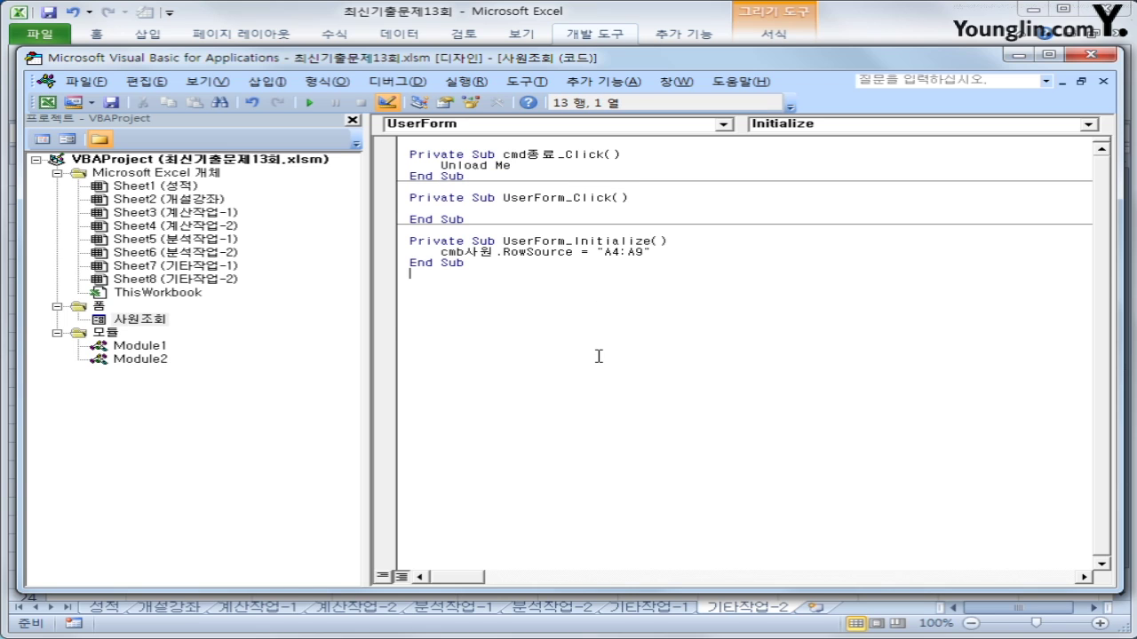
Step: Check the control names of the 사번, 직급 and 부서명 text boxes in the 사원조회 form's properties
double_click(145, 320)
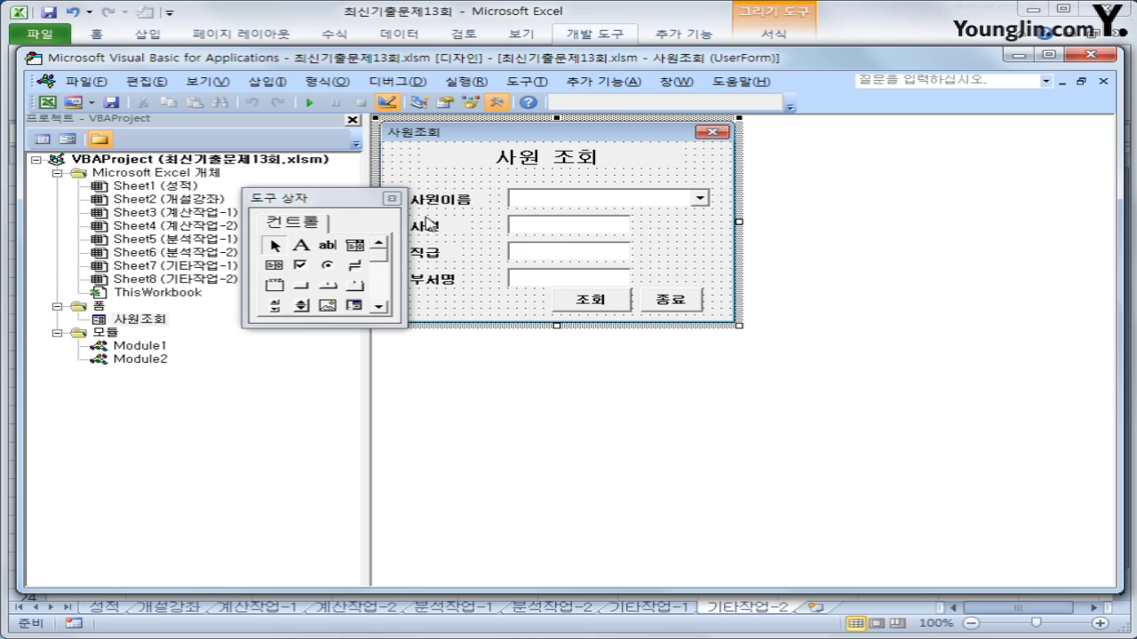
left_click(530, 226)
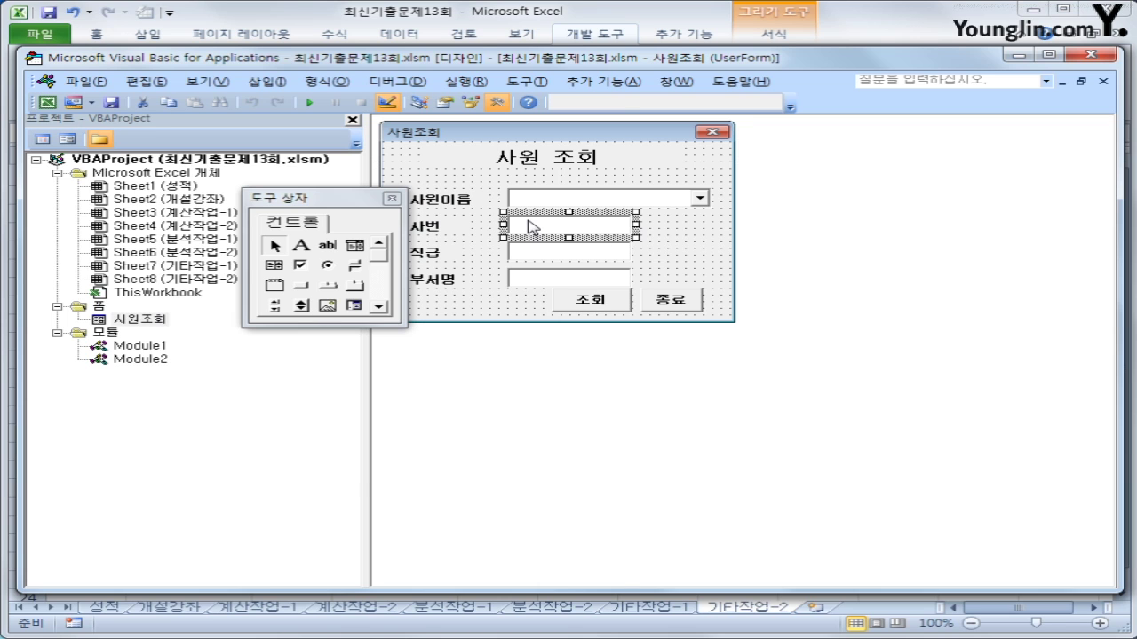
left_click(213, 81)
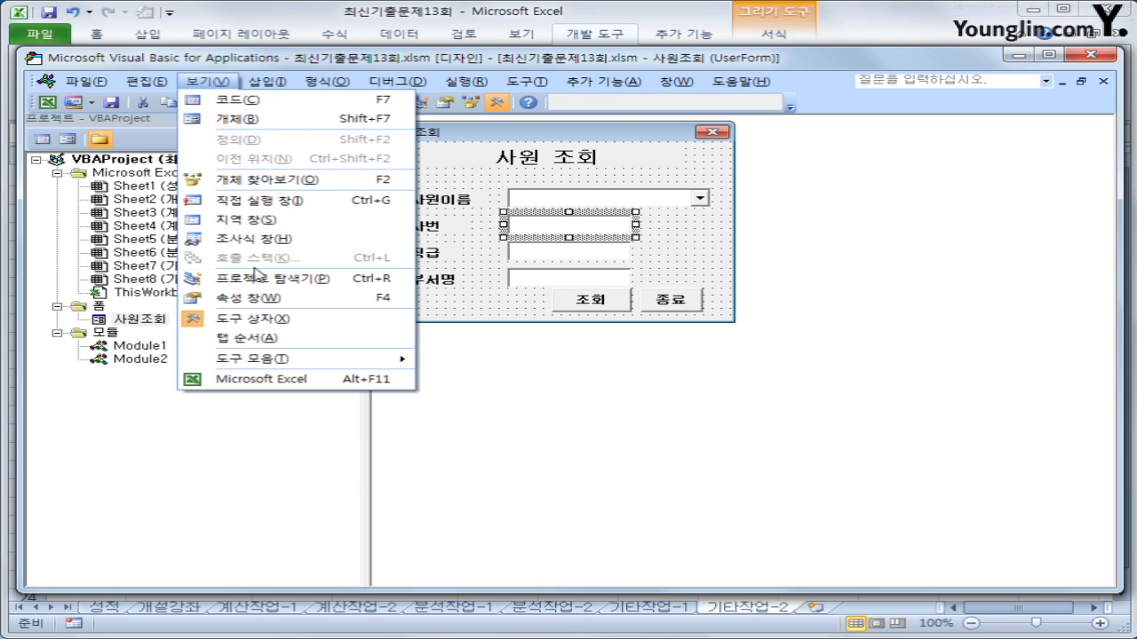
left_click(250, 299)
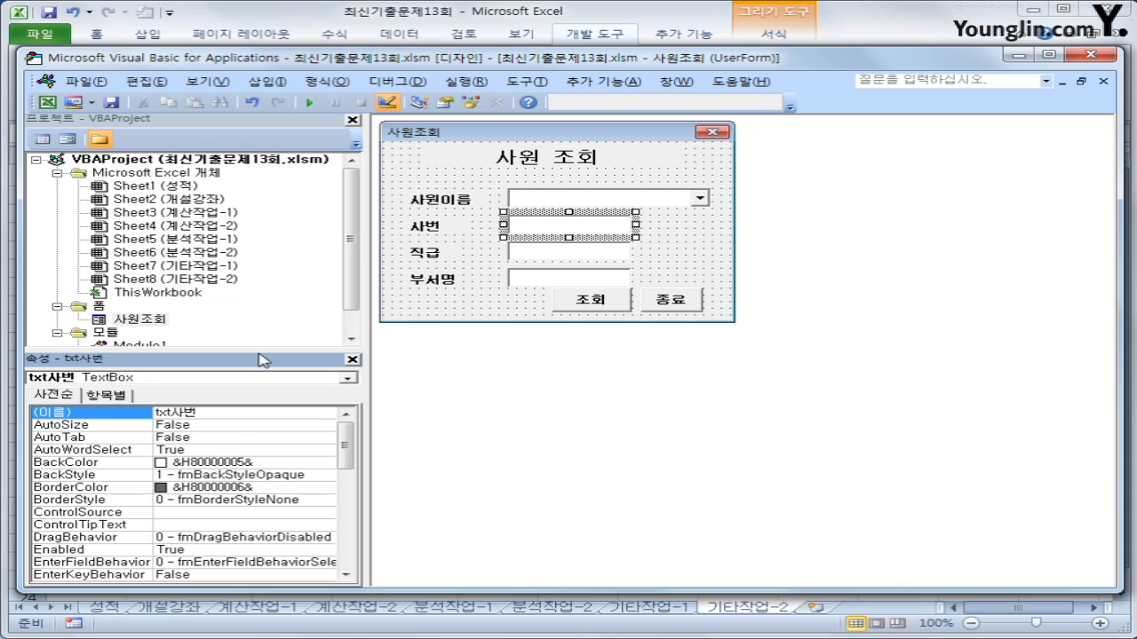
left_click(549, 255)
left_click(554, 281)
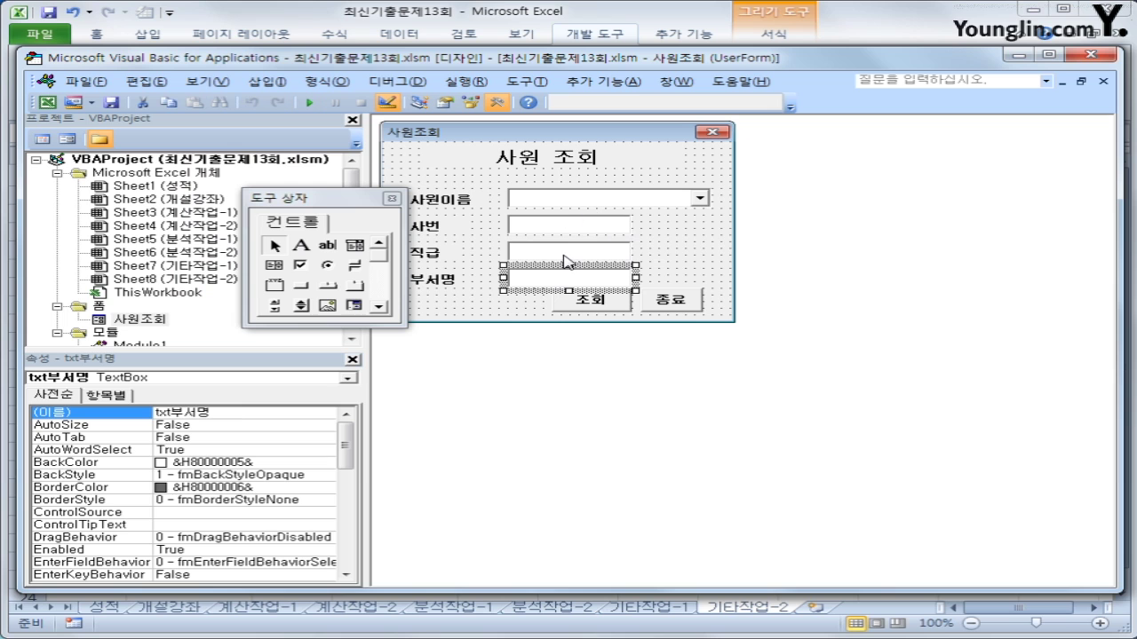
Step: Return to the worksheet, turn off design mode and open the 사원조회 form with its button, placing it beside the table
left_click(1083, 56)
left_click(437, 78)
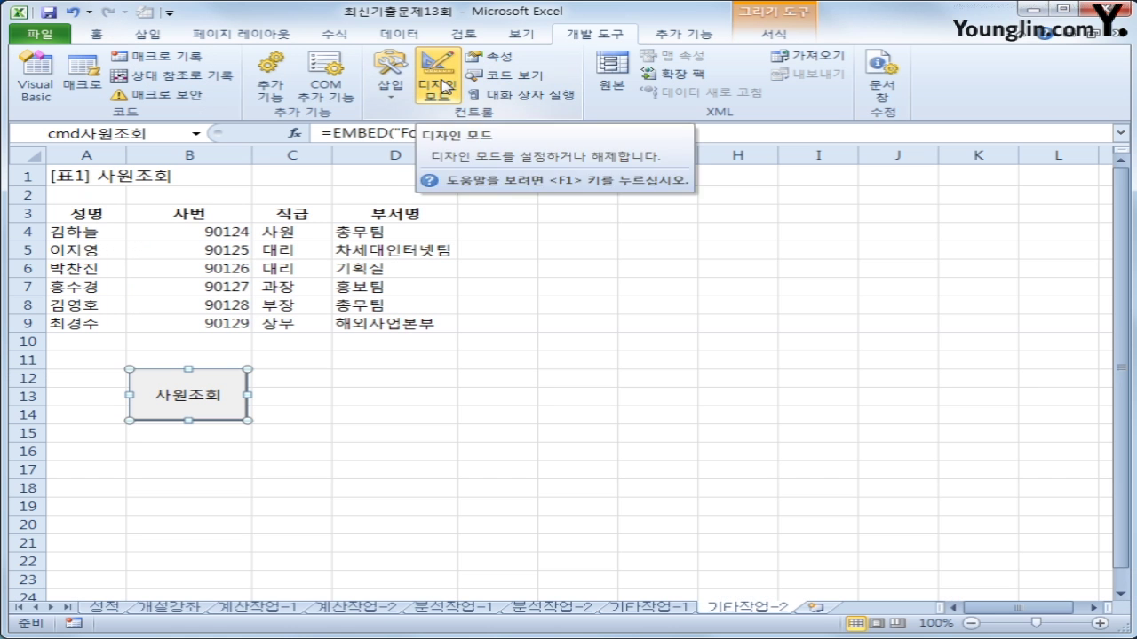
left_click(608, 450)
left_click(161, 410)
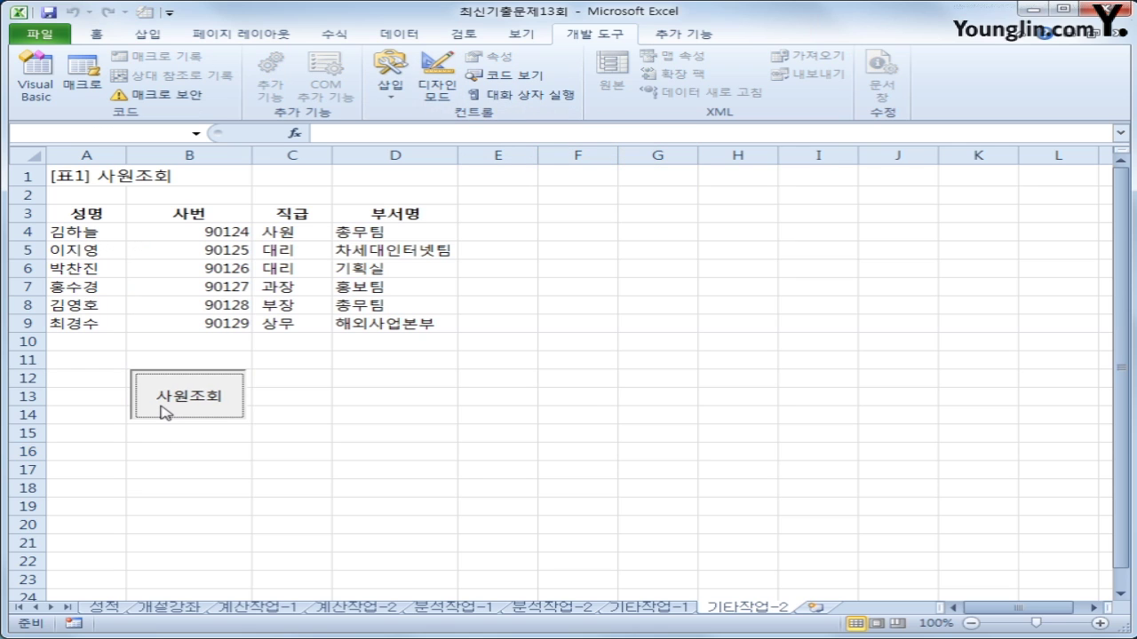
left_click_drag(519, 231, 716, 182)
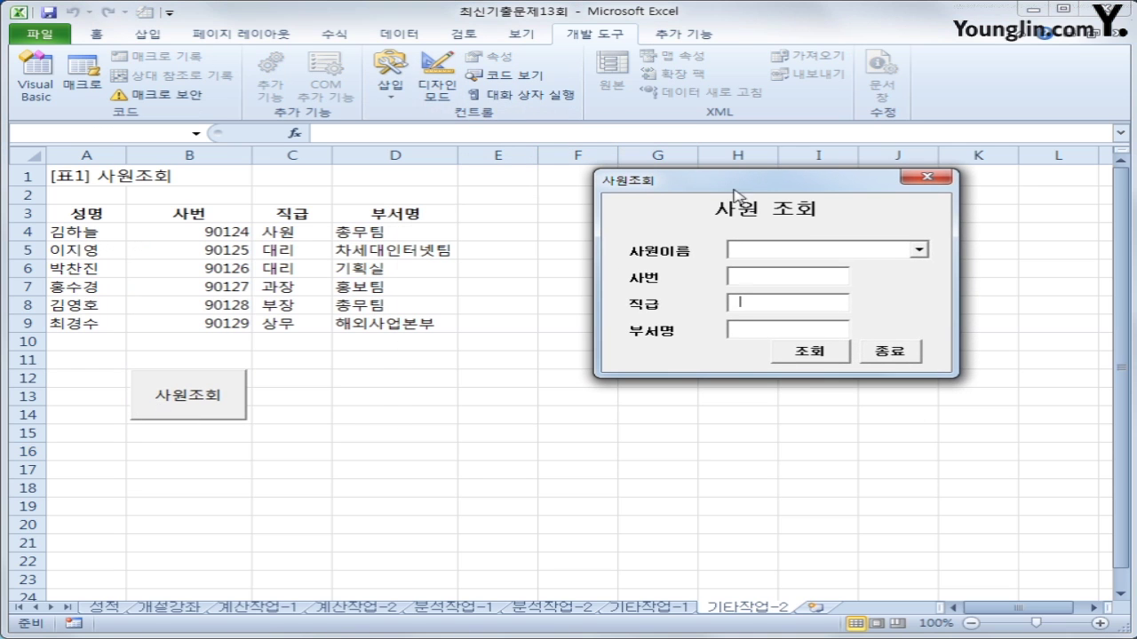
Step: Test the 사원이름 combo box by choosing the first employee in its list
left_click(920, 252)
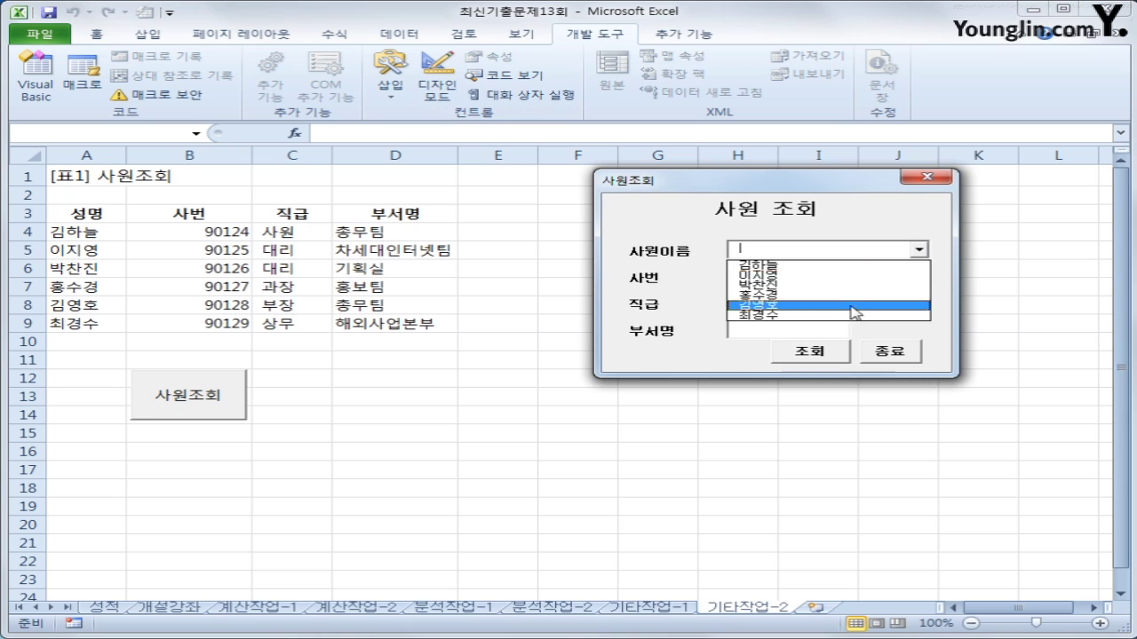
left_click(831, 267)
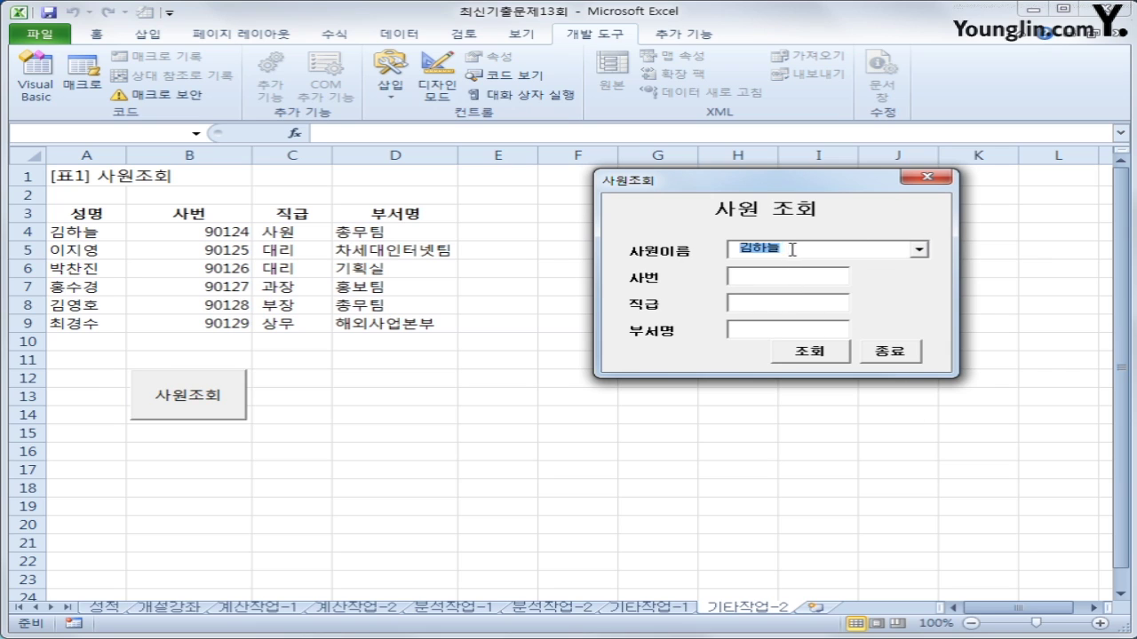
left_click(918, 249)
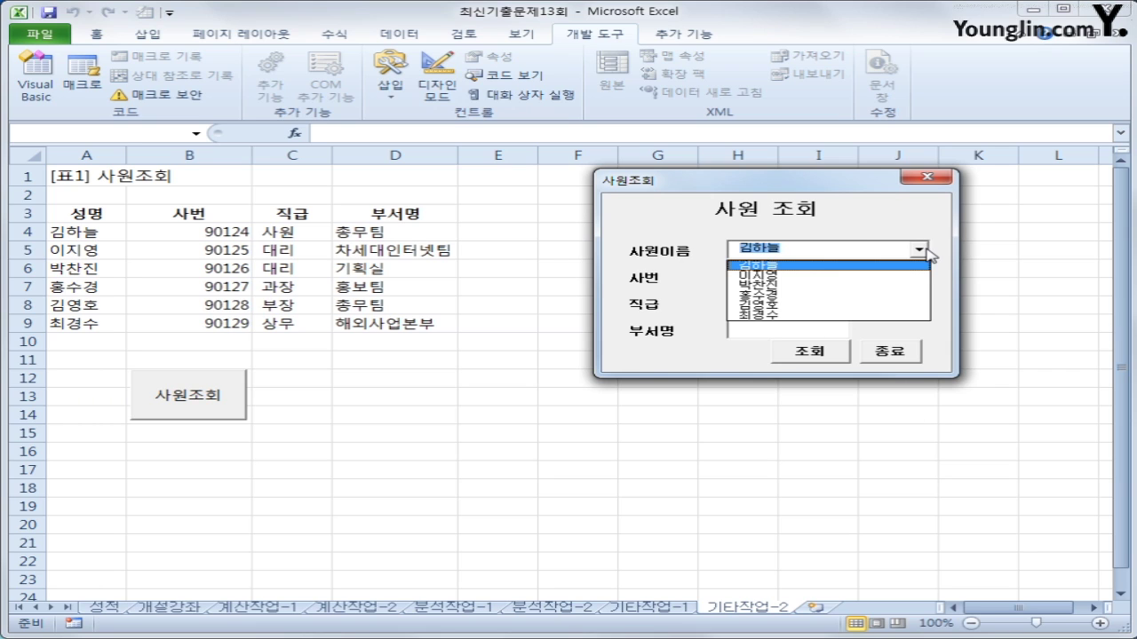
left_click(828, 267)
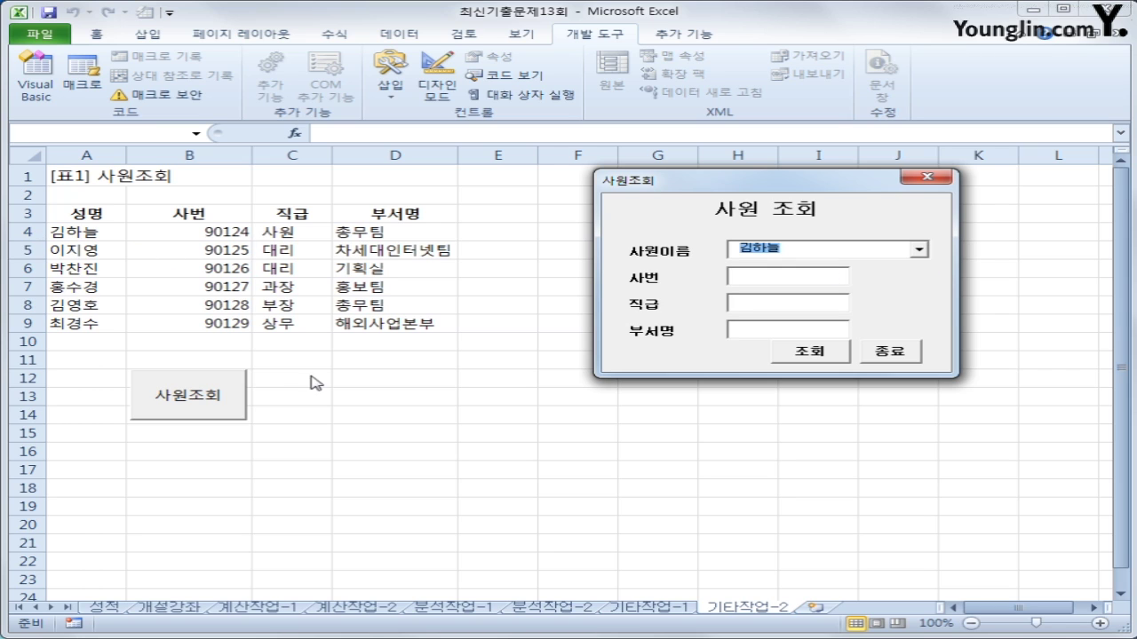
left_click_drag(10, 238, 431, 247)
mouse_move(778, 272)
left_mouse_down()
mouse_move(803, 269)
mouse_move(751, 233)
mouse_move(798, 269)
left_mouse_up()
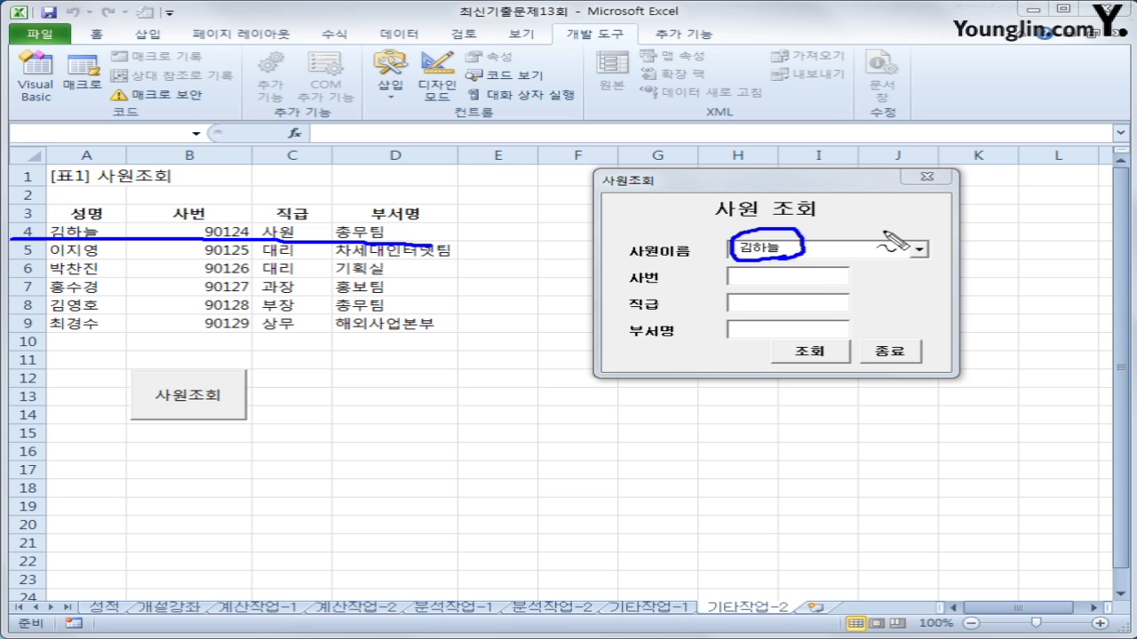
mouse_move(875, 227)
left_mouse_down()
mouse_move(861, 245)
mouse_move(865, 224)
left_mouse_up()
mouse_move(463, 233)
left_mouse_down()
mouse_move(546, 243)
mouse_move(522, 246)
left_mouse_up()
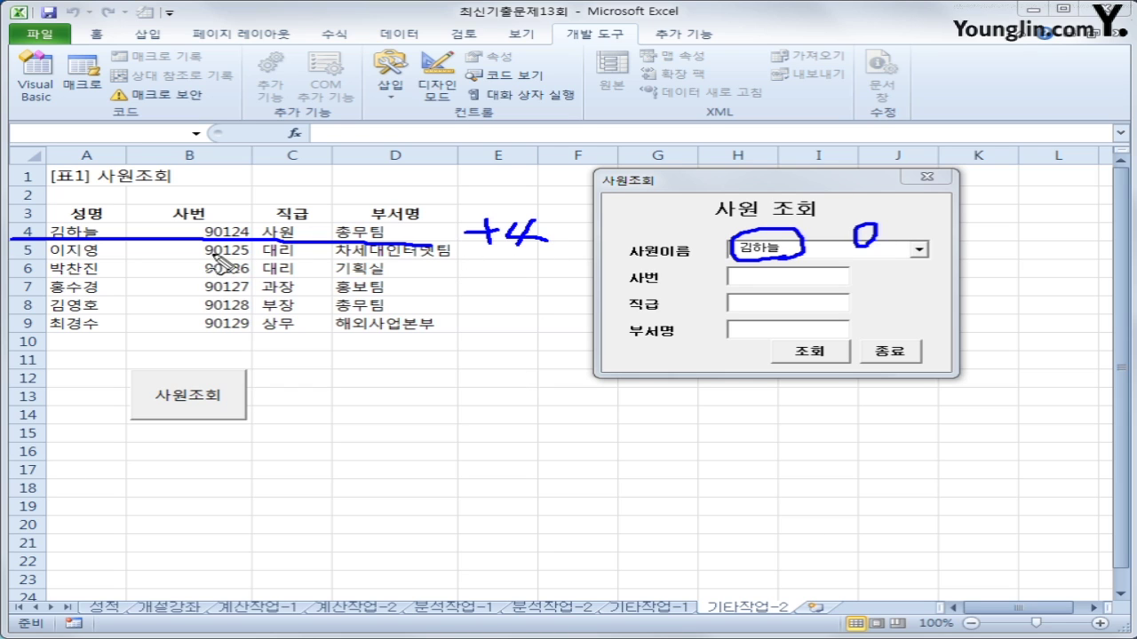
left_click_drag(206, 158, 206, 302)
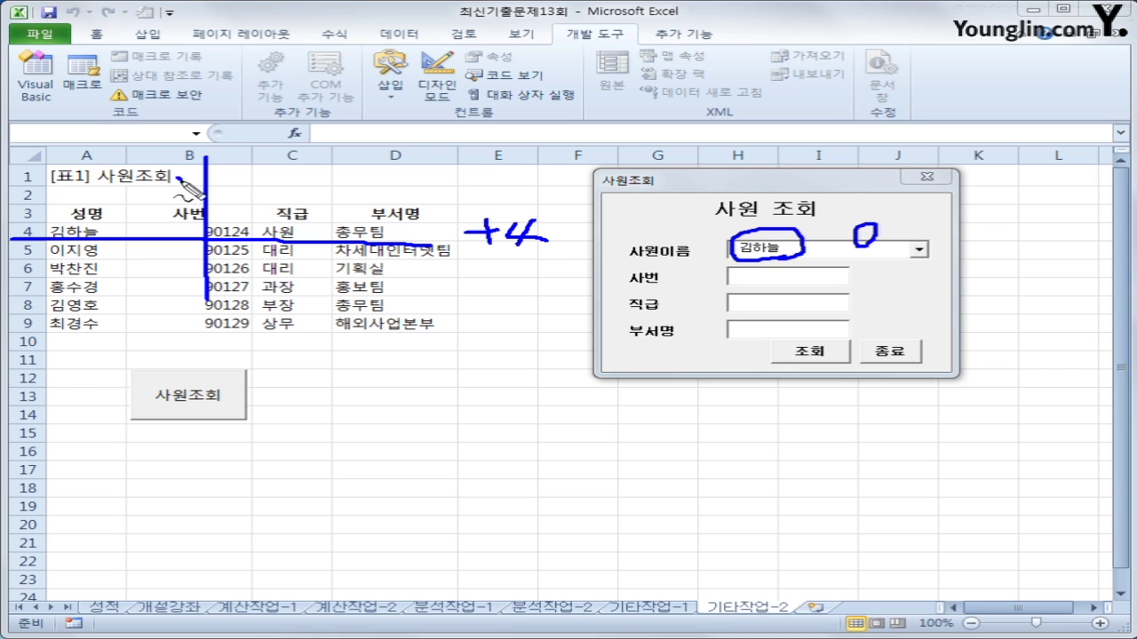
left_click_drag(169, 183, 188, 190)
left_click_drag(269, 184, 291, 203)
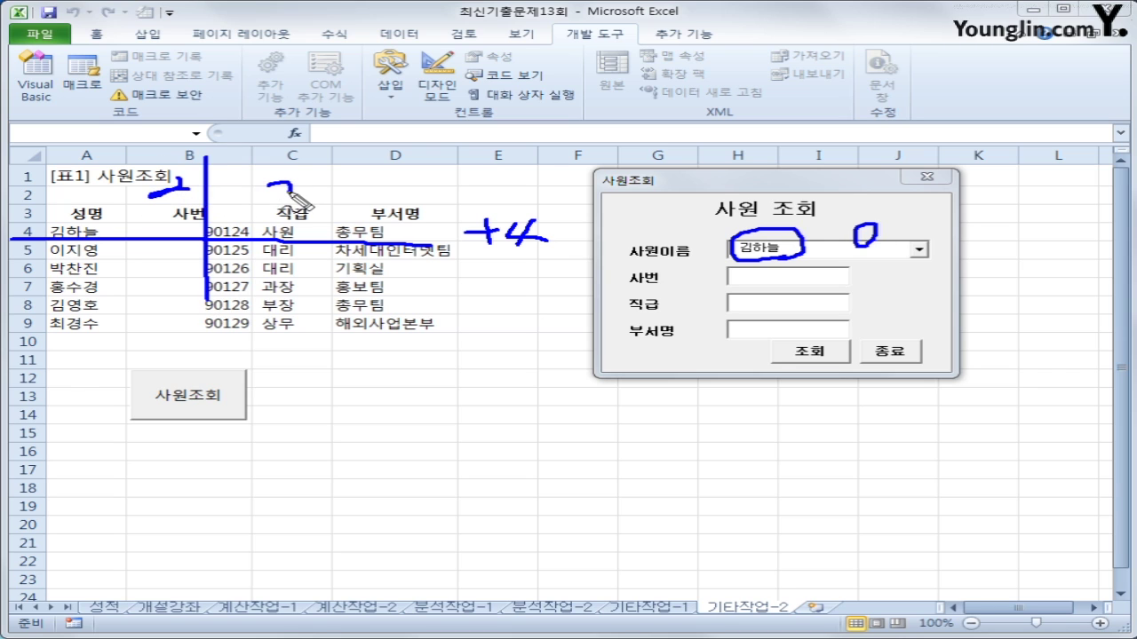
mouse_move(383, 178)
left_mouse_down()
mouse_move(418, 206)
mouse_move(392, 232)
left_mouse_up()
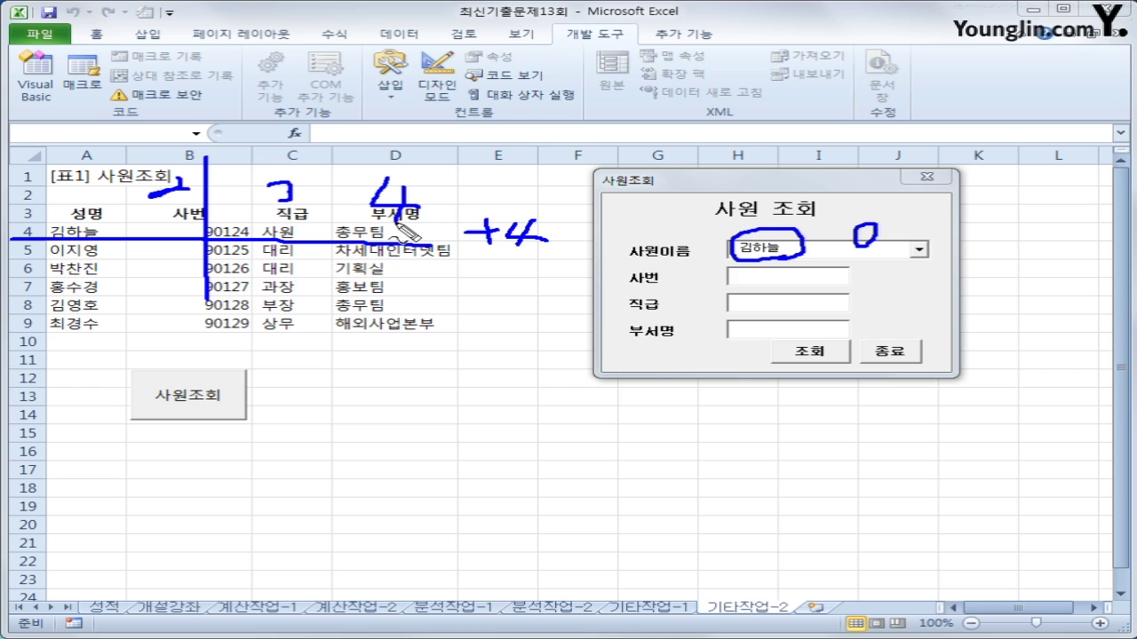
mouse_move(283, 244)
left_mouse_down()
mouse_move(479, 299)
mouse_move(730, 282)
mouse_move(710, 296)
left_mouse_up()
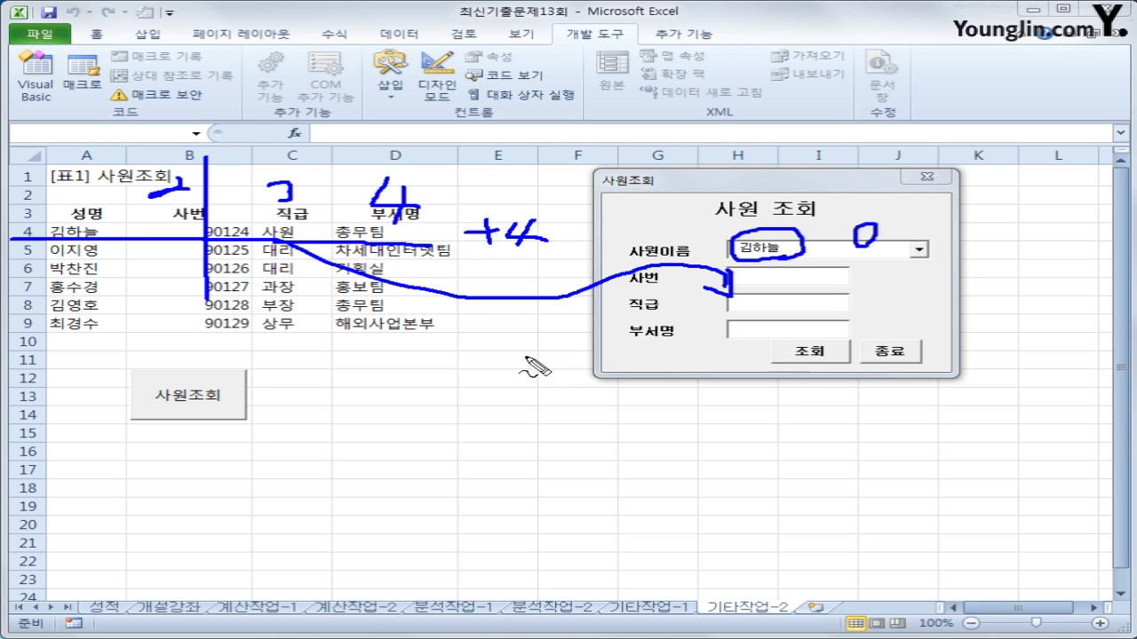
key("Escape")
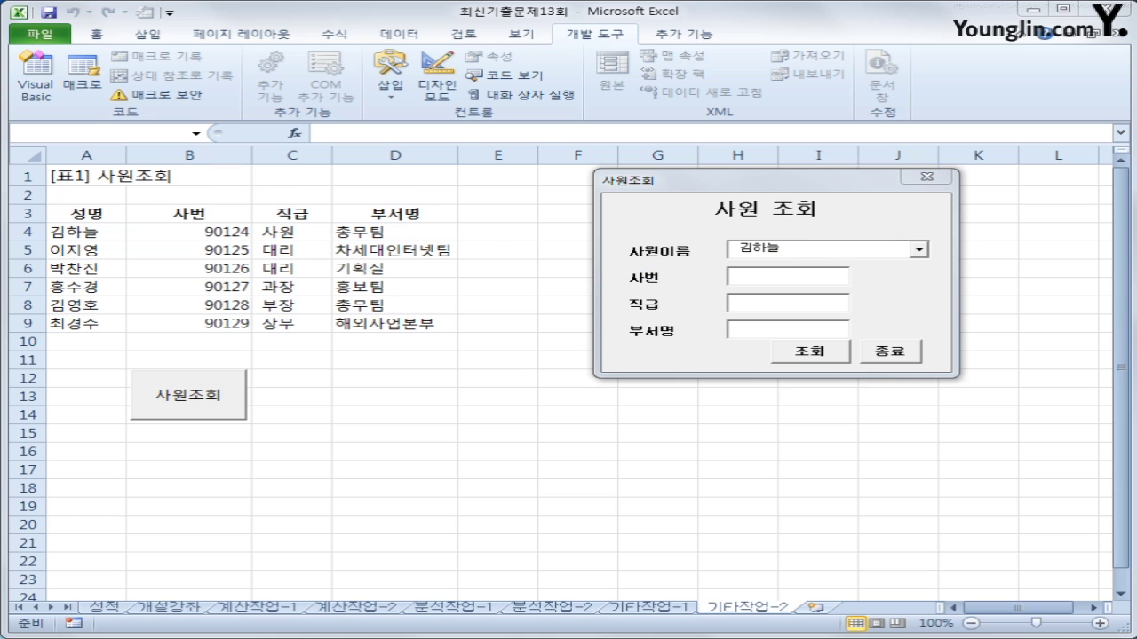
Step: Close the 사원조회 form, return to its code and add an empty Click procedure for cmd조회
left_click(890, 352)
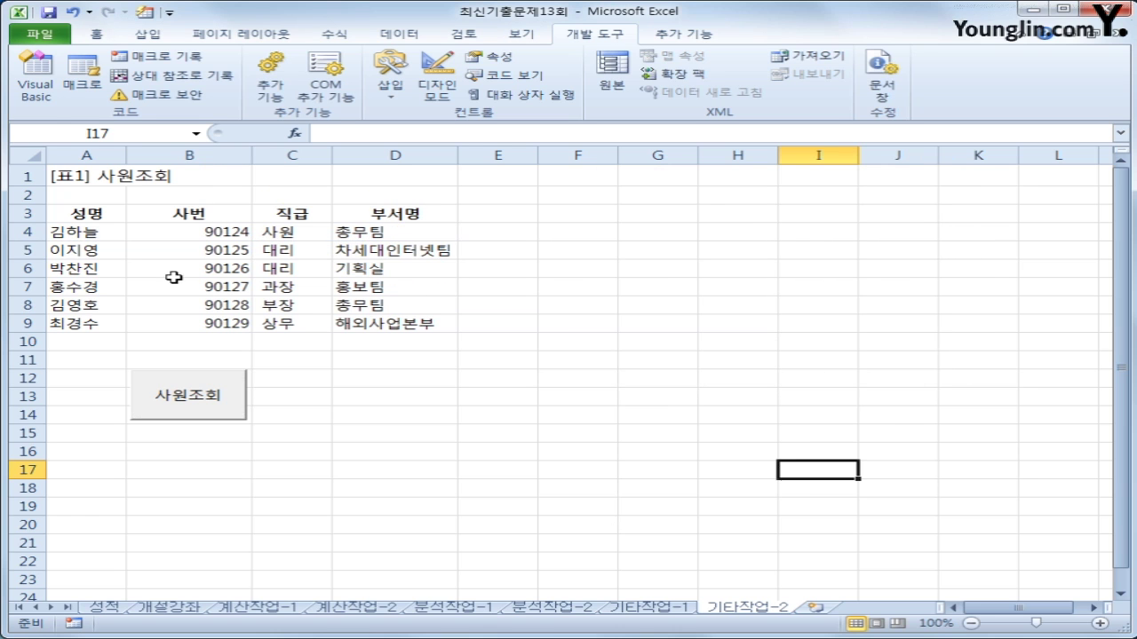
left_click(35, 82)
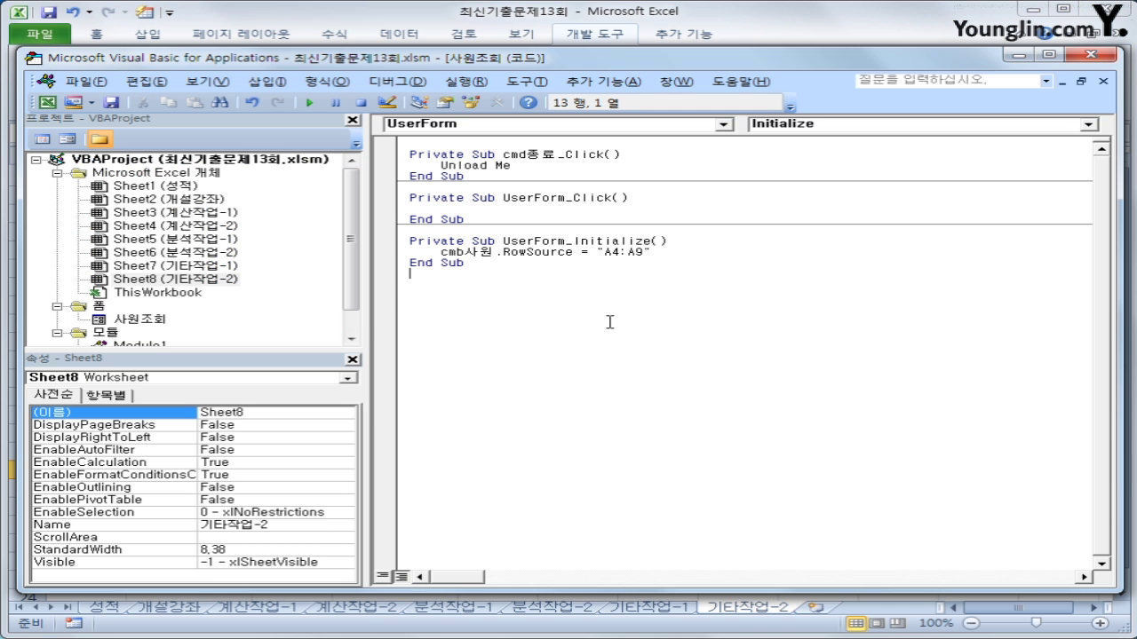
left_click(507, 123)
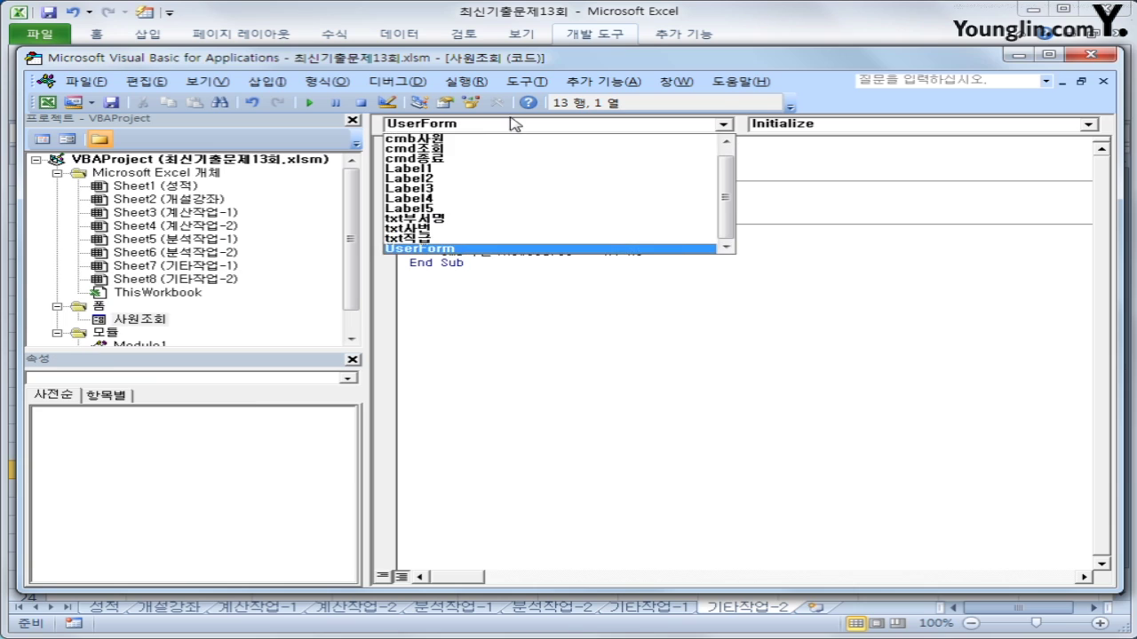
left_click(565, 151)
key("Tab")
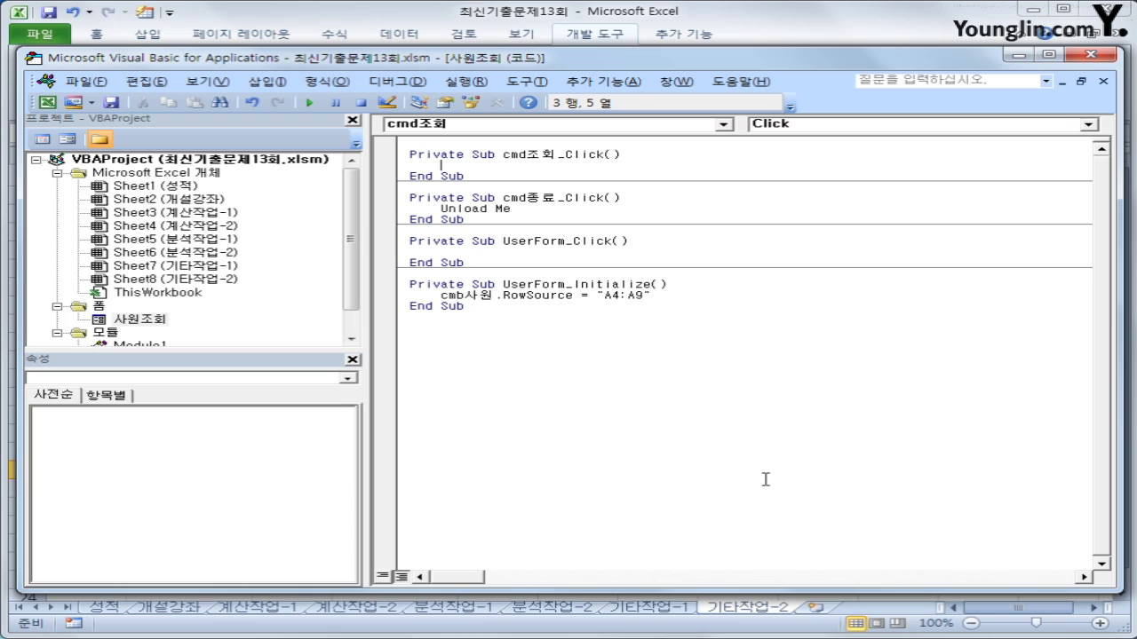
Step: Assign cmb사원.ListIndex + 4 to iRow in the cmd조회 Click procedure, followed by a blank line
type("iRow = cmb사")
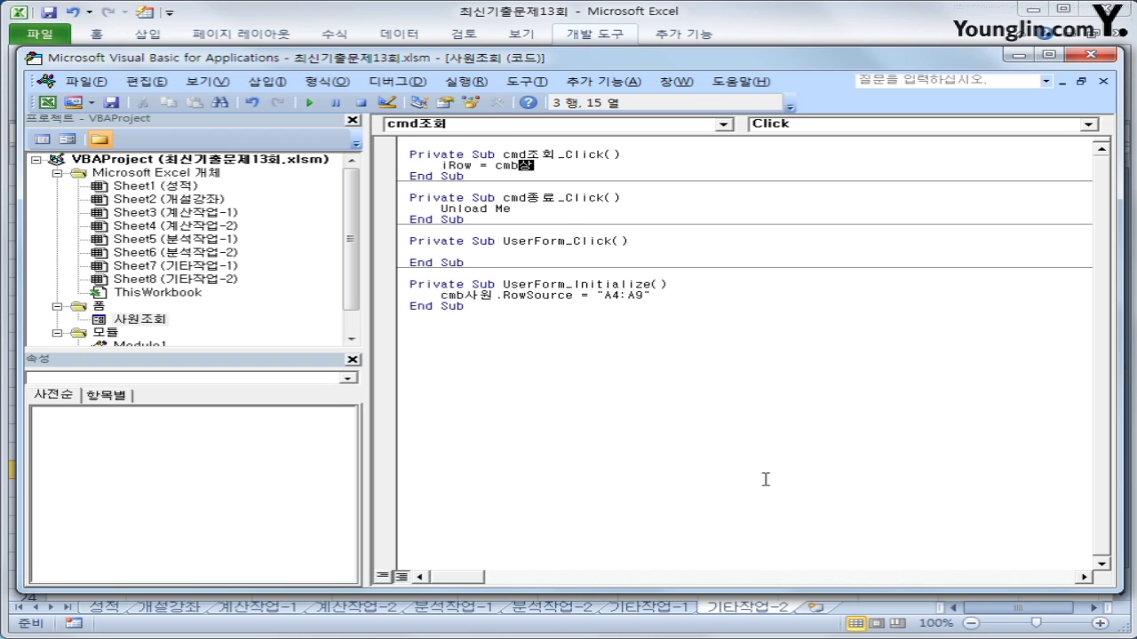
type("원.l")
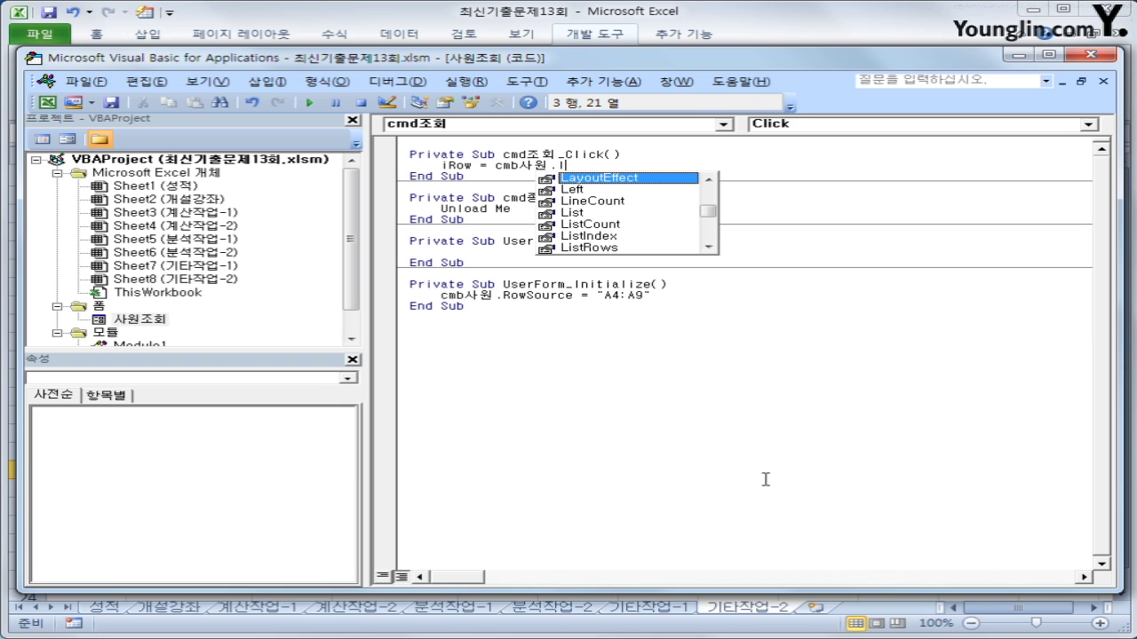
type("isti")
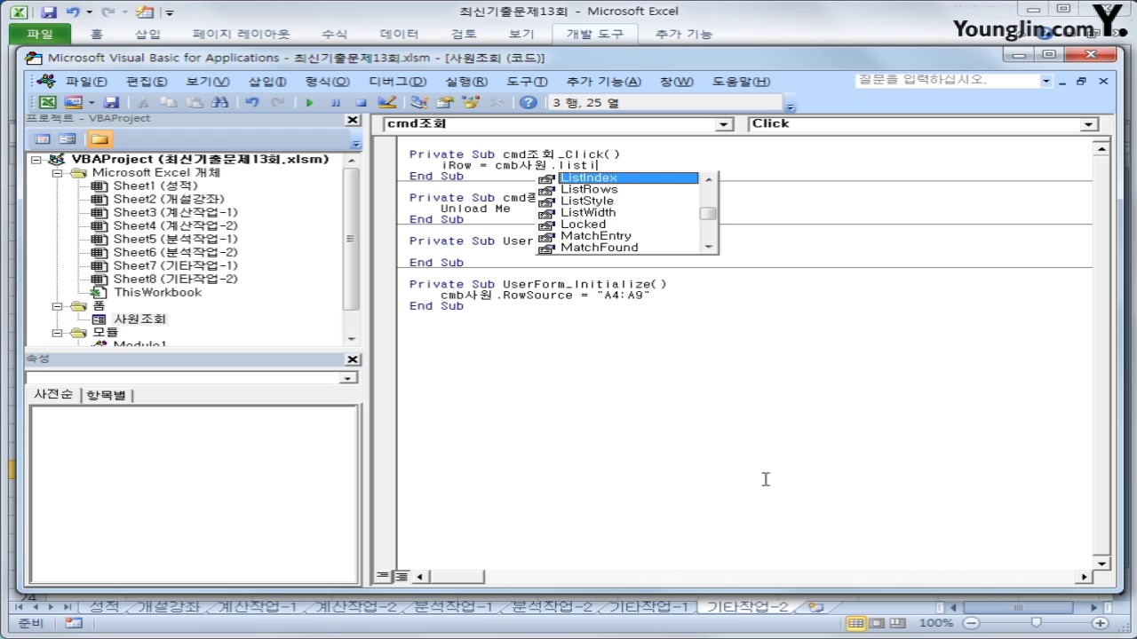
type("n ")
type("+ ")
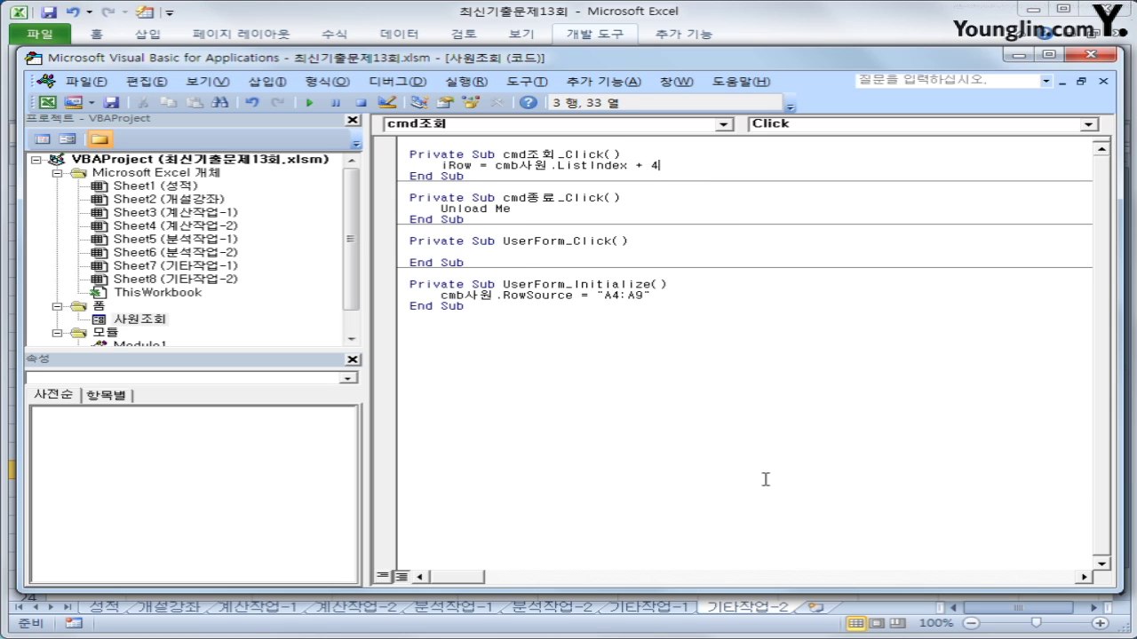
type("4")
key("Return")
key("Return")
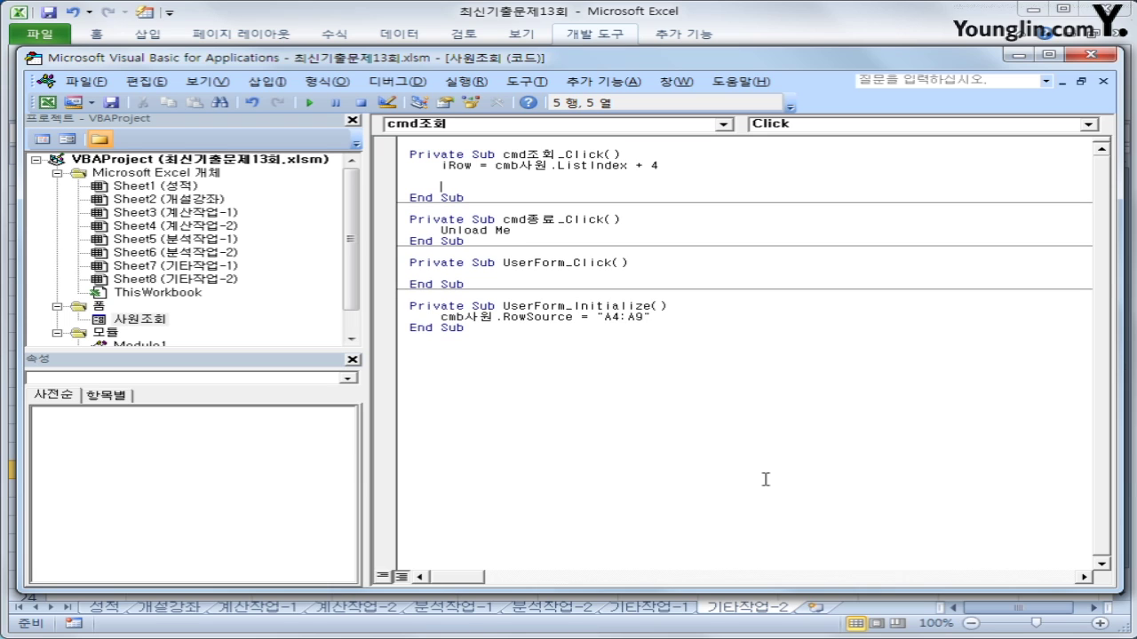
Step: Add the statement txt사번 = Cells(iRow, 2) below the iRow assignment
type("txt사번 = ")
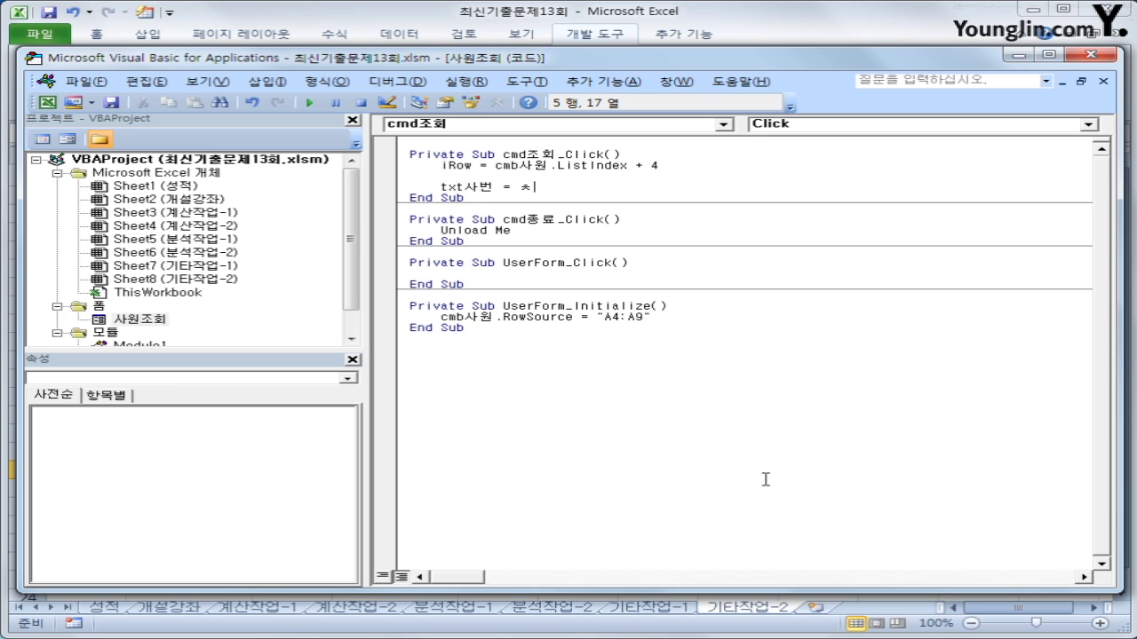
type("cells(i")
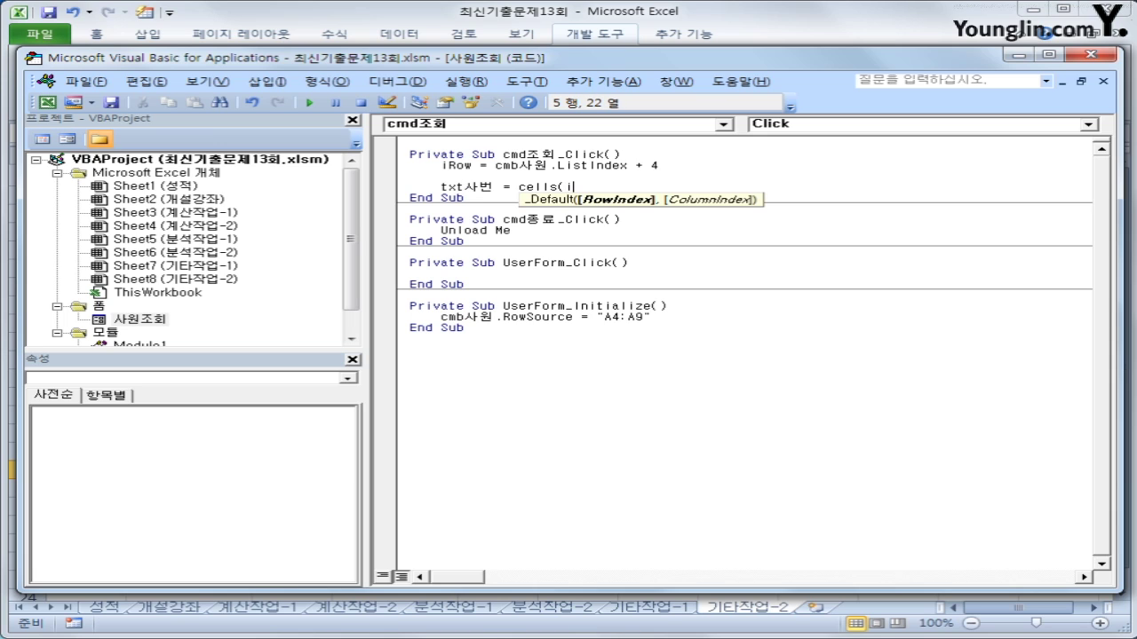
type("Row, 2)")
key("Return")
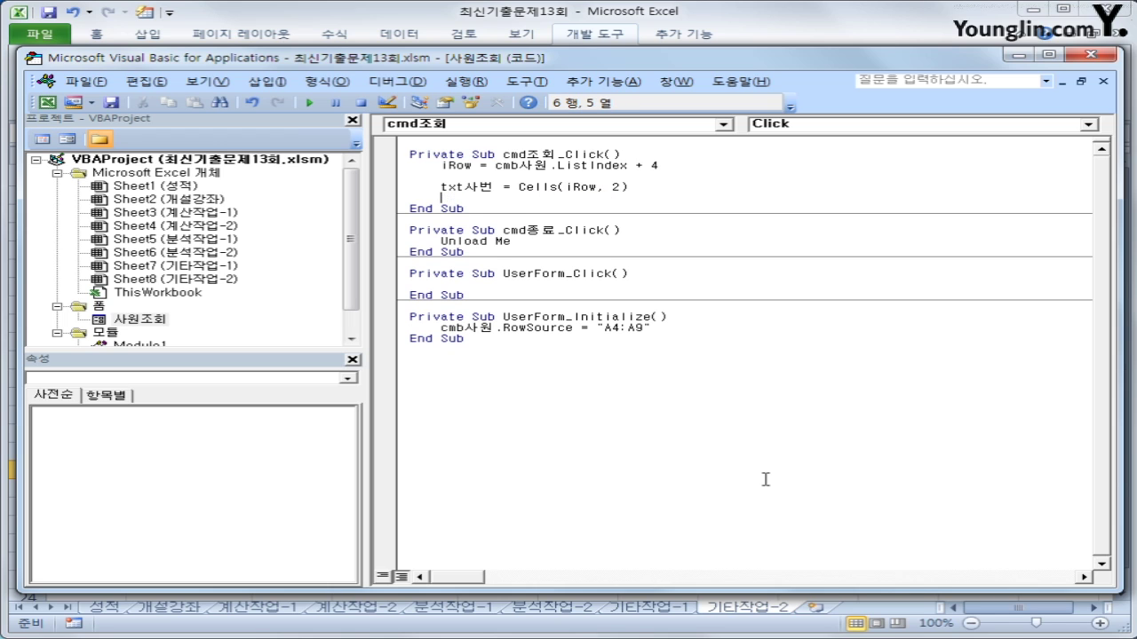
Step: Duplicate the txt사번 = Cells(iRow, 2) statement twice directly below the original
key("shift+Up")
key("ctrl+c")
key("Down")
key("ctrl+v")
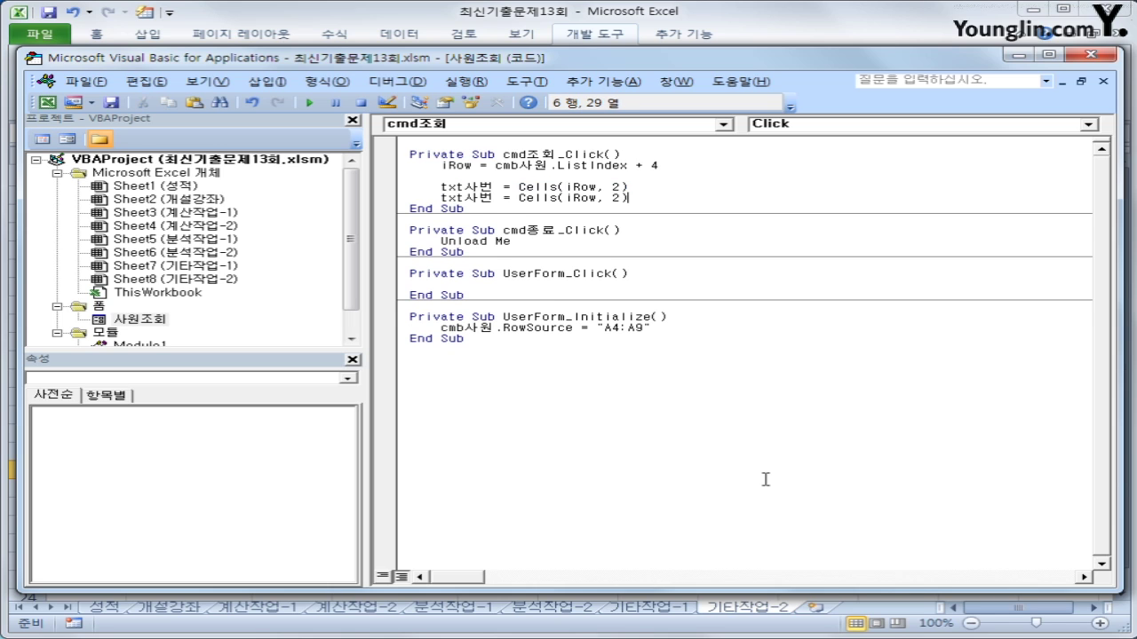
key("ctrl+v")
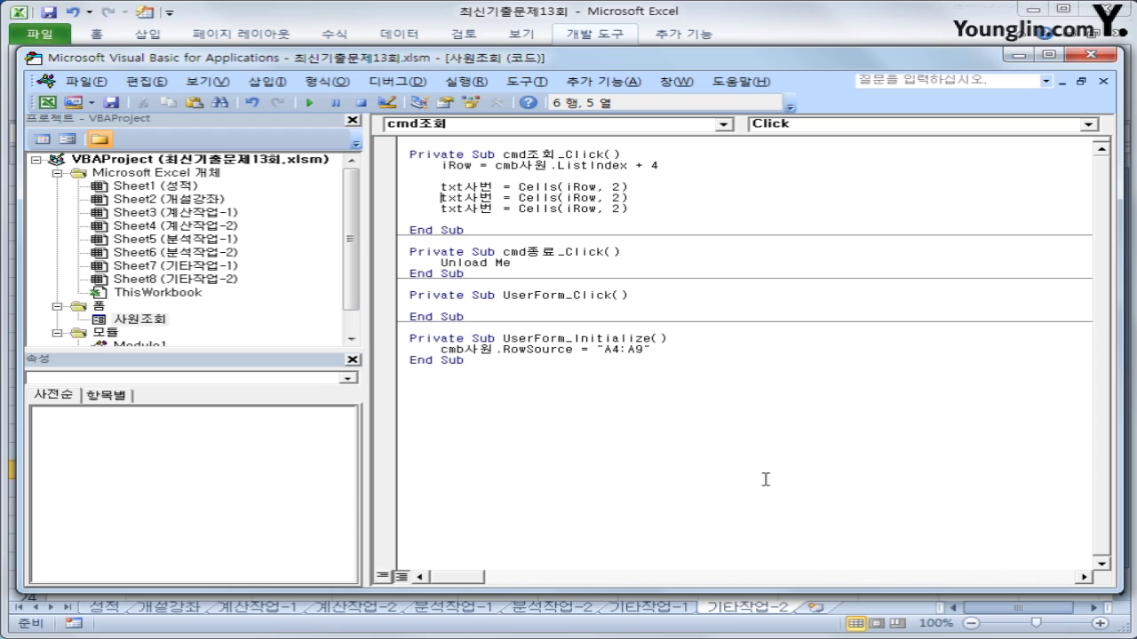
Step: Change the column index in the two copied statements to 3 and 4 respectively
key("End")
key("Left")
key("Left")
key("Delete")
type("3")
key("Down")
key("BackSpace")
type("4")
Step: Rename the control in the two copied statements to txt직급 for column 3 and txt부서명 for column 4
key("Up")
key("Home")
key("Right")
key("Right")
key("Right")
key("shift+Right")
key("shift+Right")
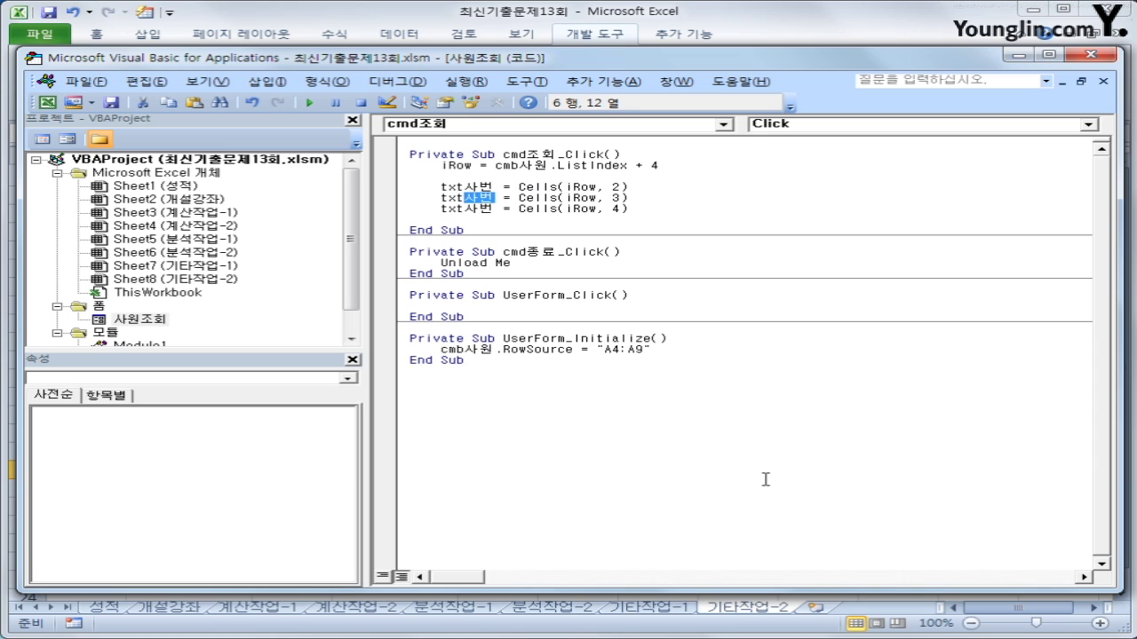
key("Delete")
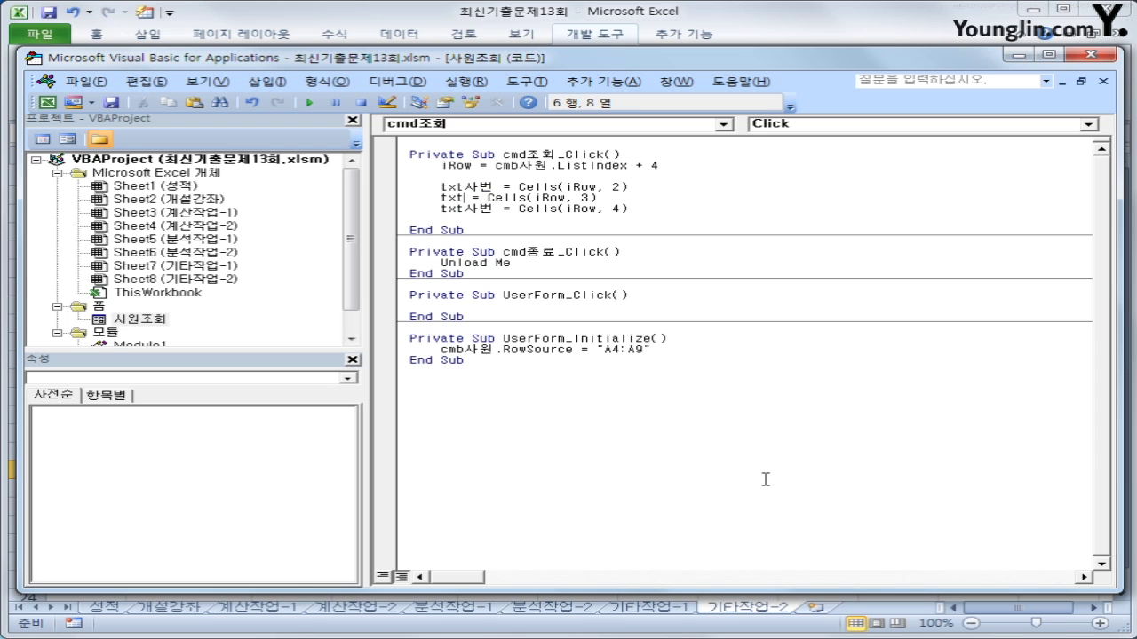
type("직ㄱㅡㅂ")
key("Down")
key("shift+Left")
key("shift+Left")
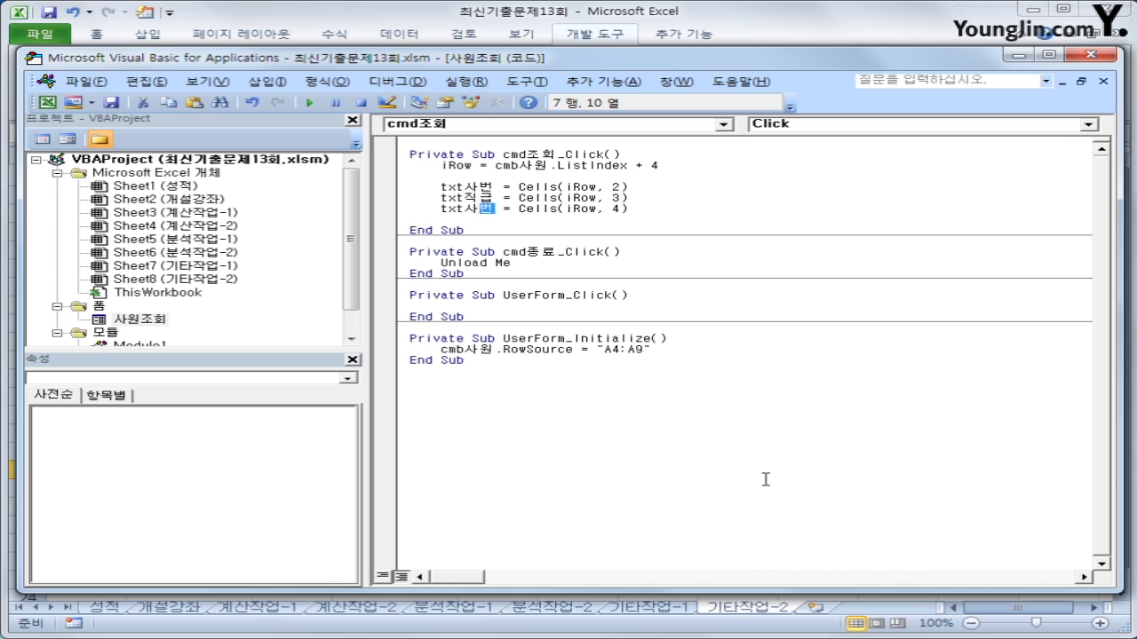
type("부서명")
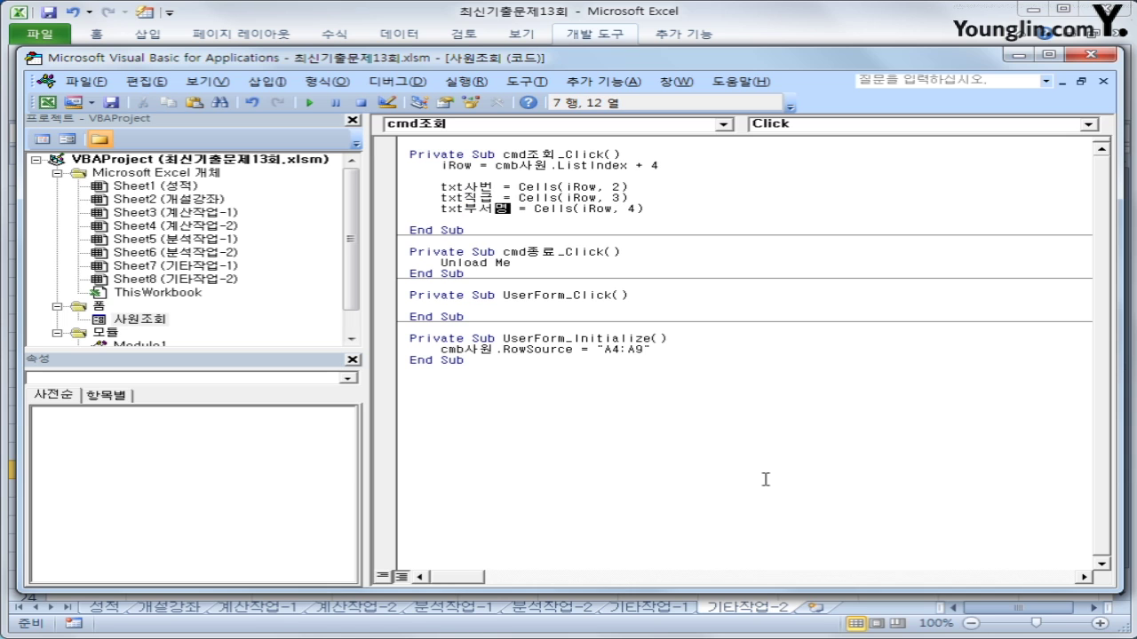
key("Down")
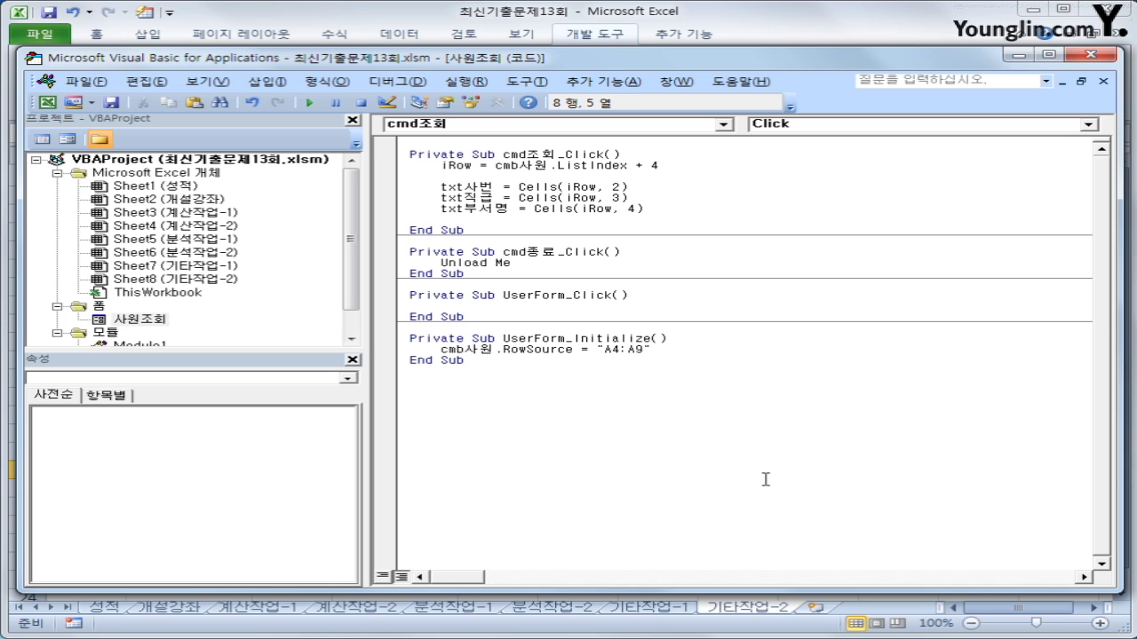
Step: Return to the worksheet, open the 사원조회 form and run 조회 for the first employee in the list
left_click(1102, 54)
left_click(177, 414)
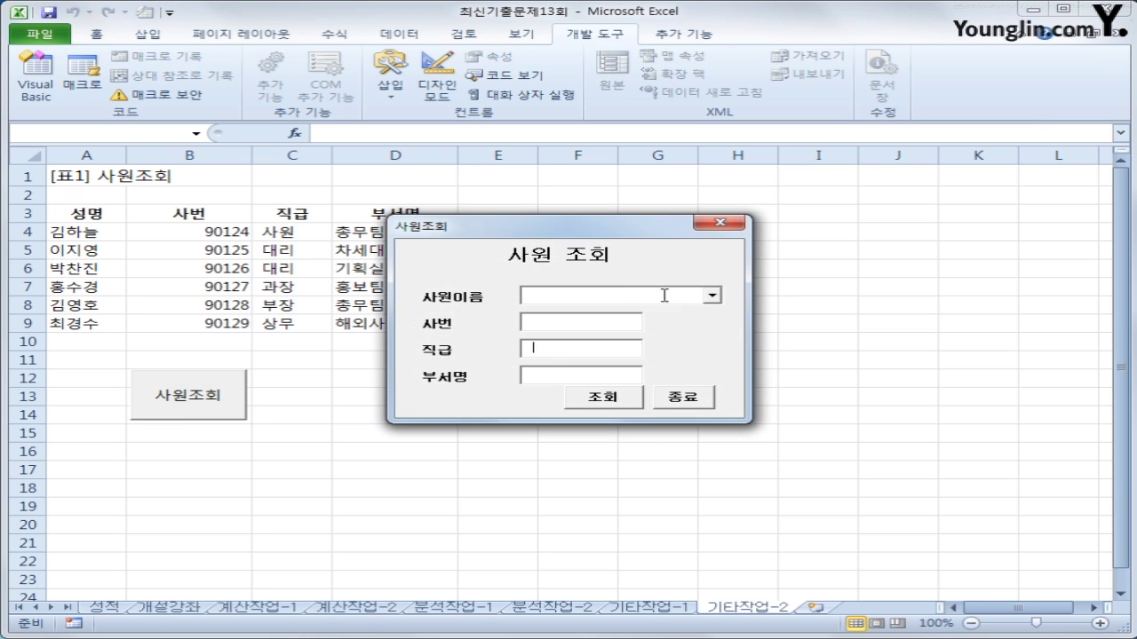
left_click(712, 296)
left_click(665, 313)
left_click(602, 398)
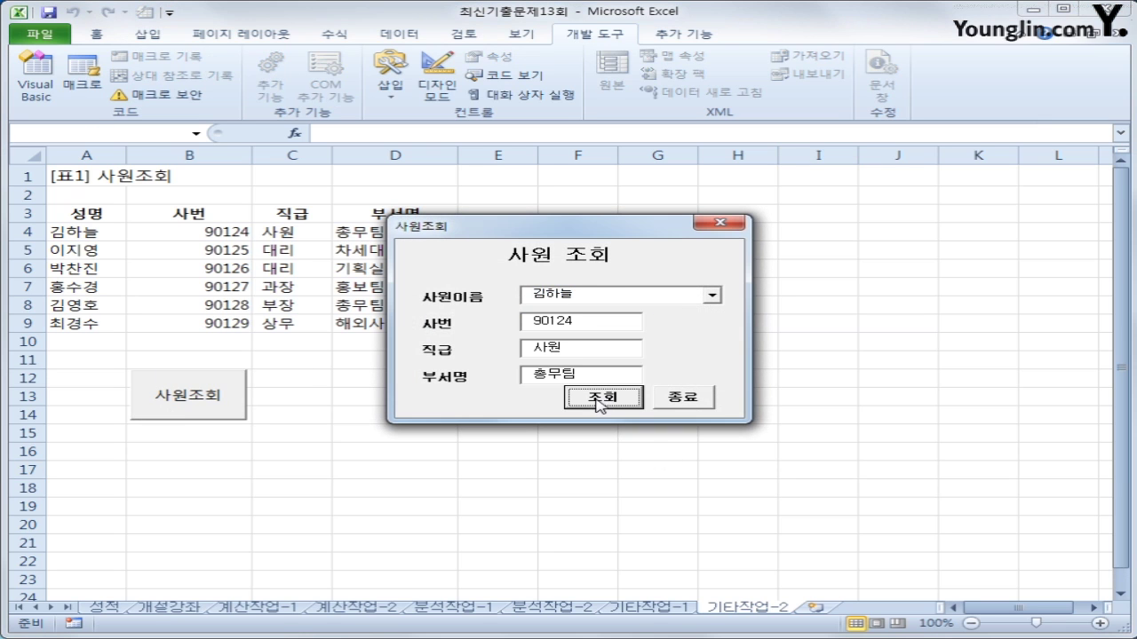
Step: Run 조회 for the third employee in the list and close the form with 종료
left_click(712, 296)
left_click(676, 336)
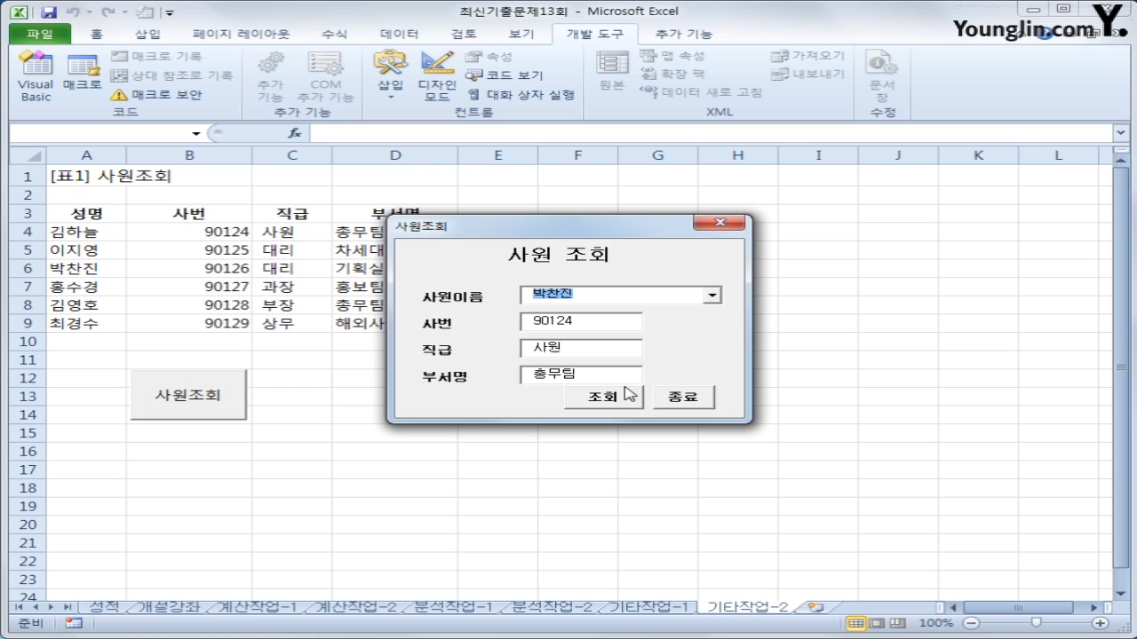
left_click(603, 398)
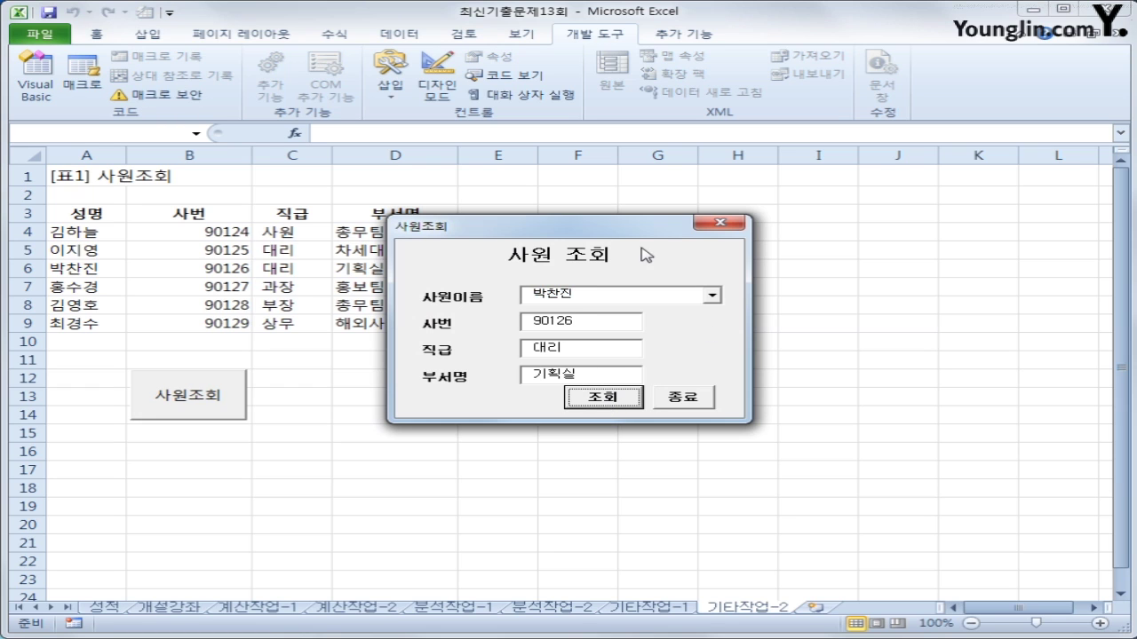
key("Tab")
key("Return")
left_click(785, 427)
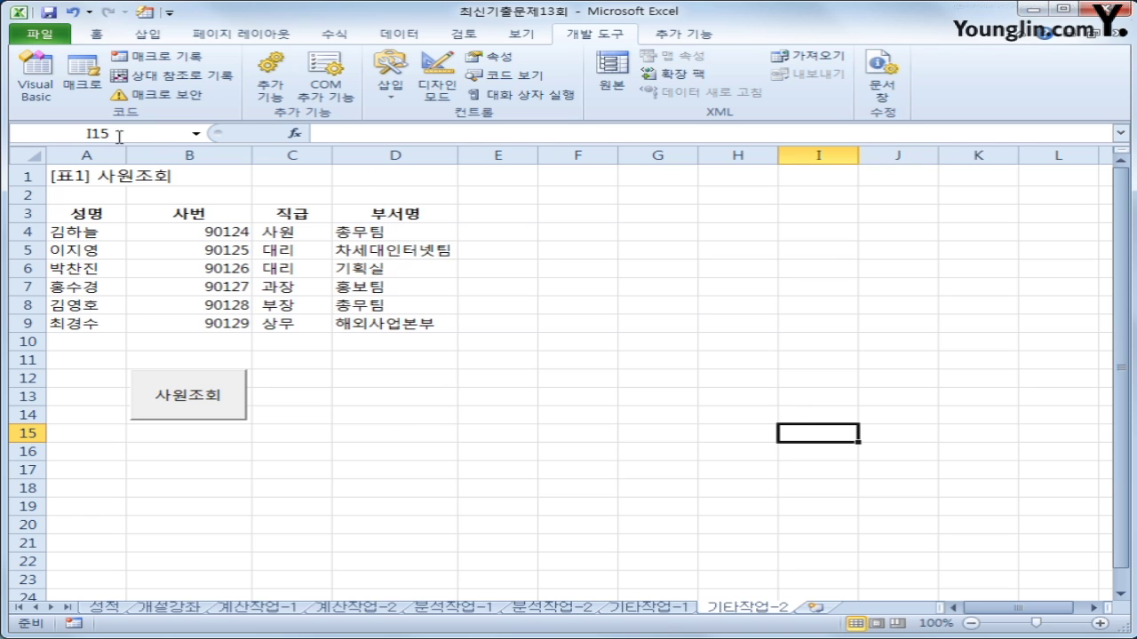
Step: Insert the line If cmb사원 = "" Then above the Cells assignments in the cmd조회 Click procedure
left_click(37, 89)
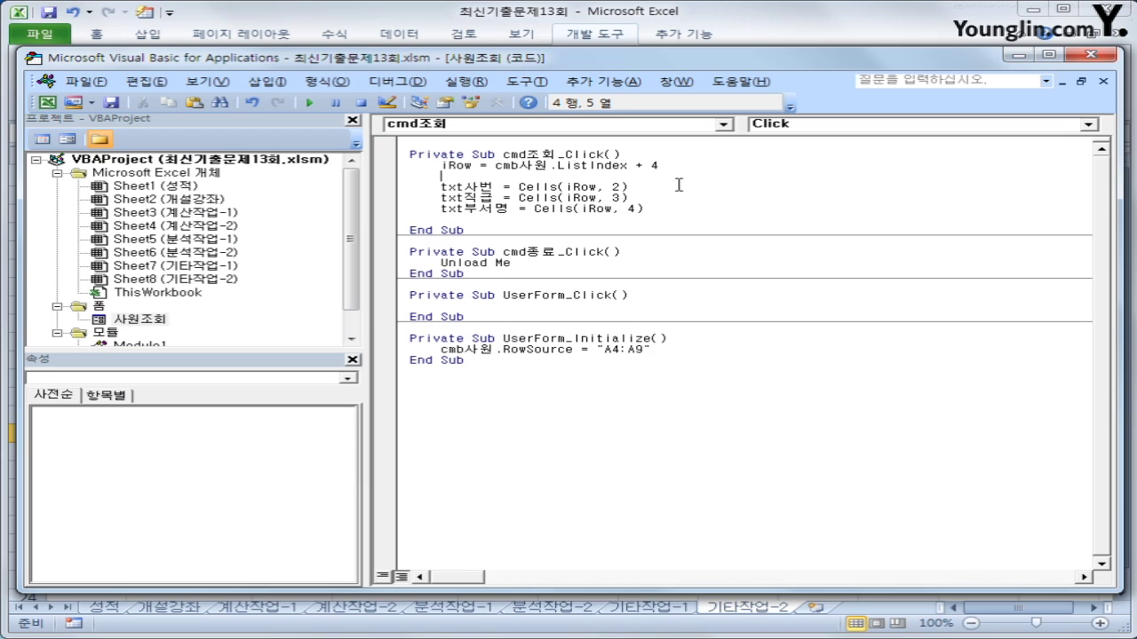
key("Return")
type("ㅑ")
key("BackSpace")
key("Hangul")
type("if ")
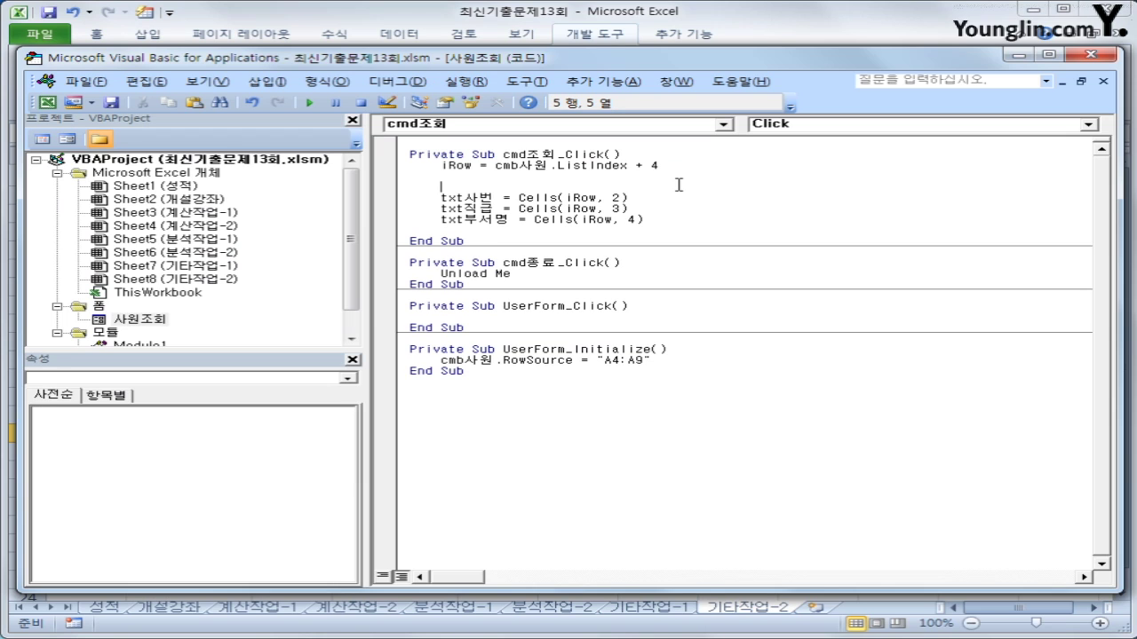
type("cmb")
key("Hangul")
type("사원 =")
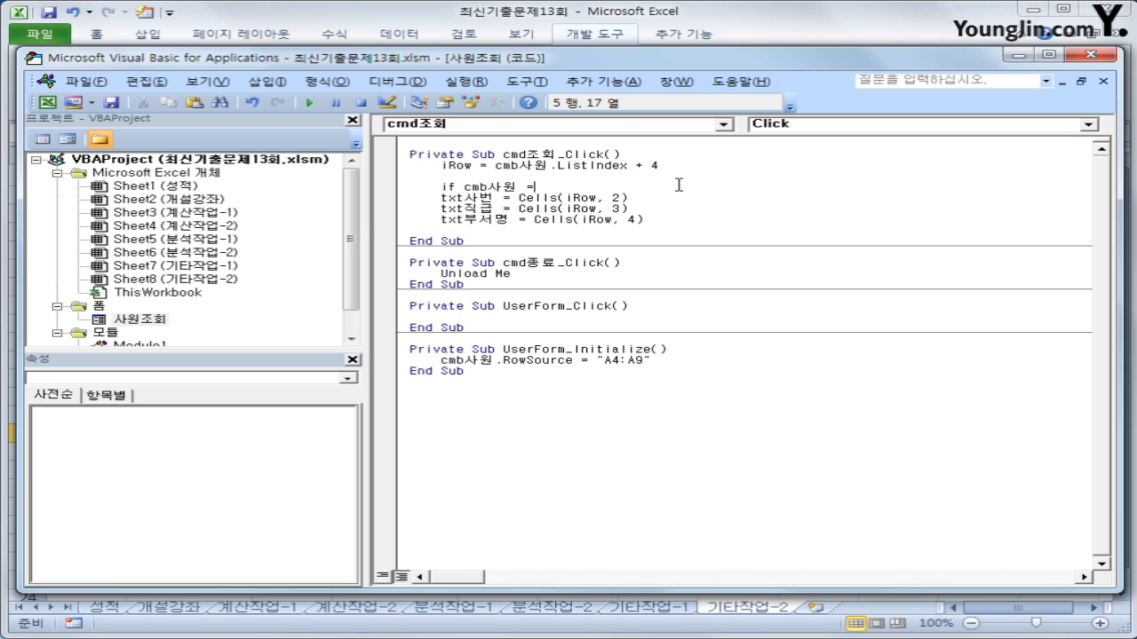
type("\"\"  ㅅ")
key("BackSpace")
type("then")
key("Return")
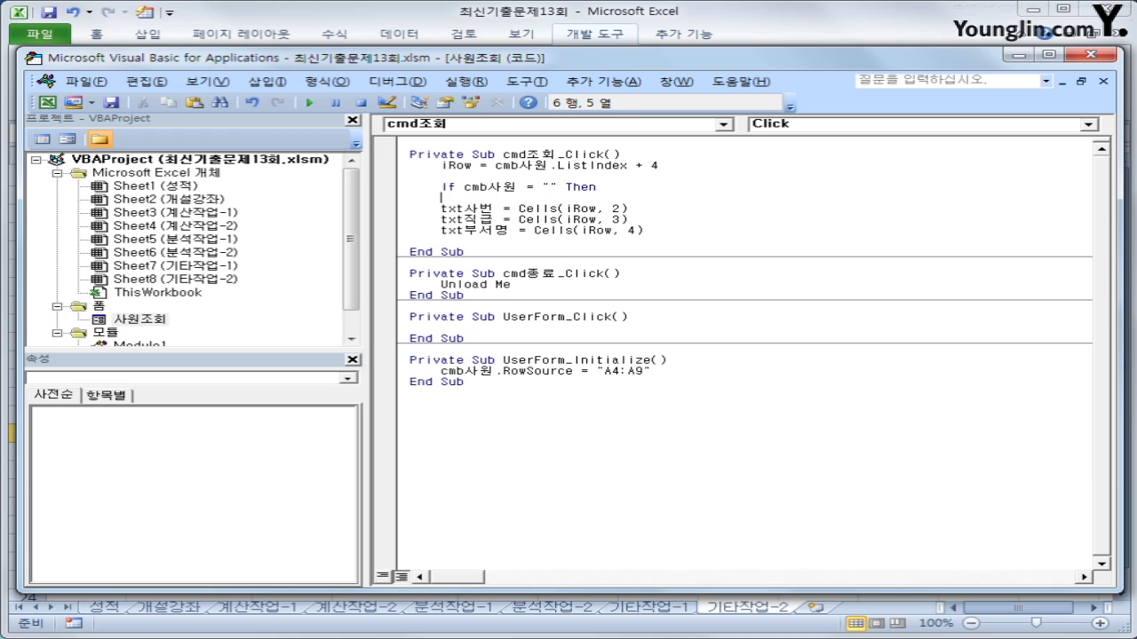
Step: Set txt사번, txt직급 and txt부서명 each to "" on indented lines under the If condition
type("t")
key("Tab")
type("txt사번 = \"\"")
key("Return")
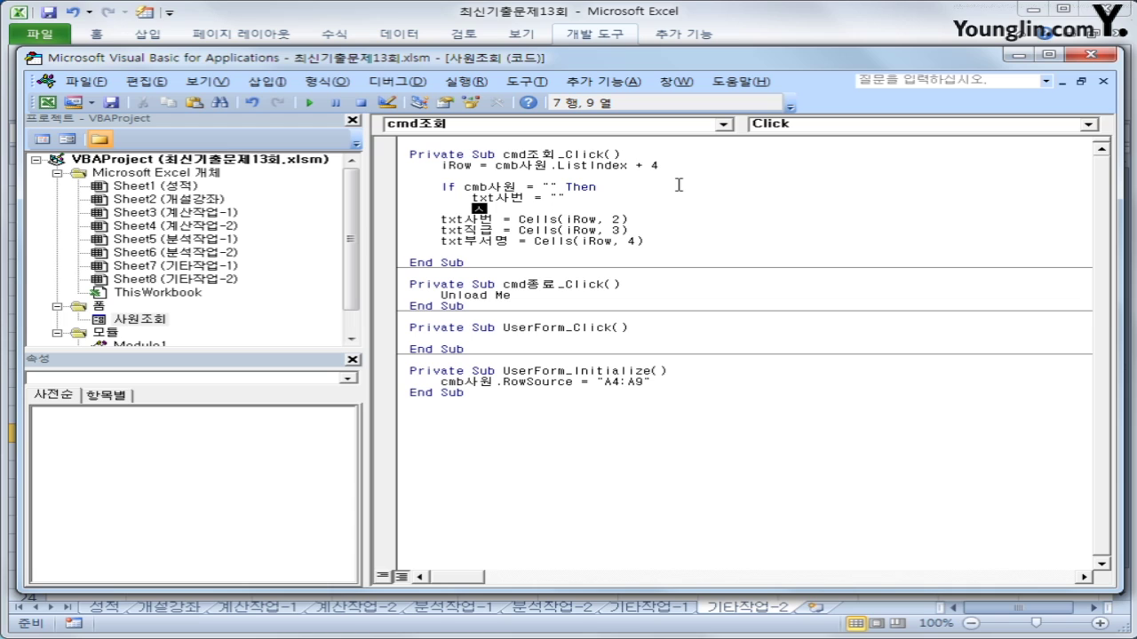
type("txt직급 = \"\"")
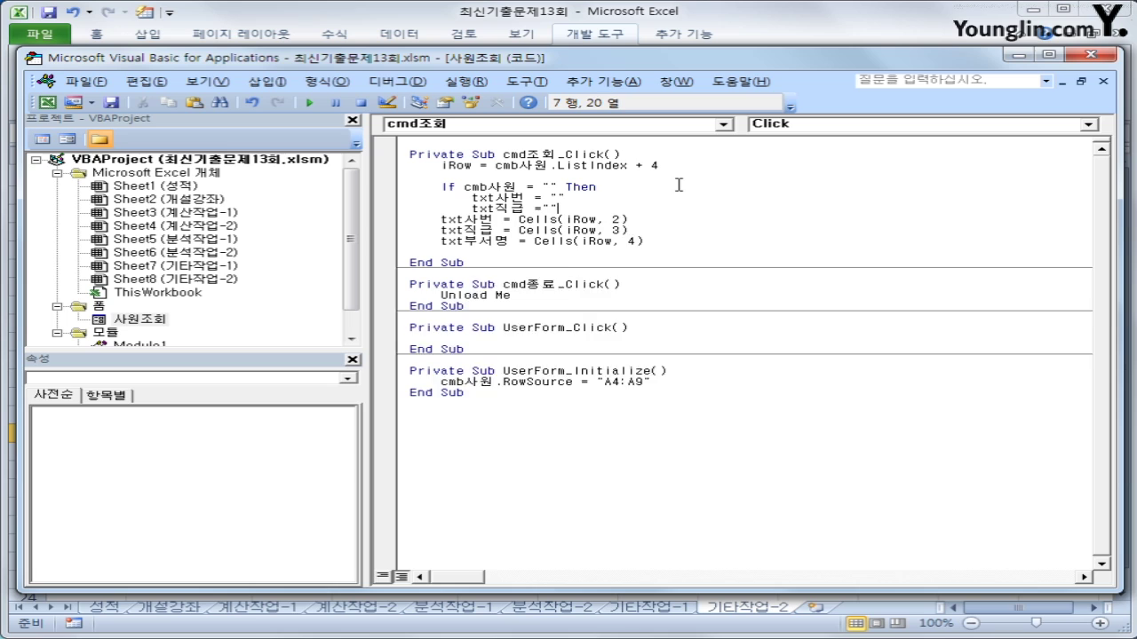
key("Return")
type("tx")
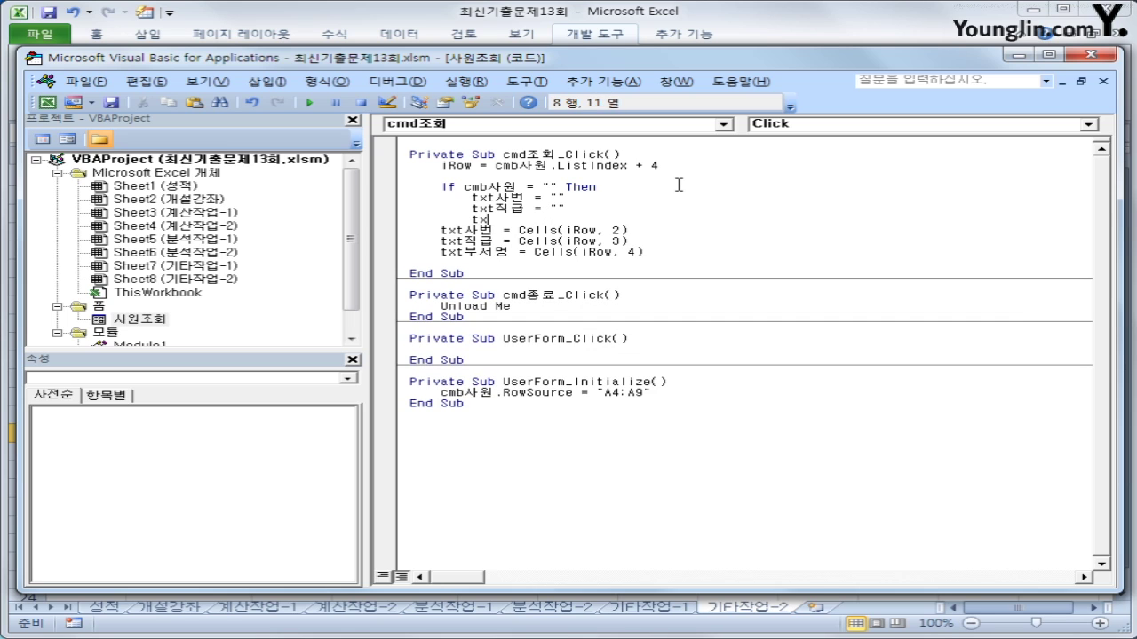
type("t부서명 = \"\"")
key("Return")
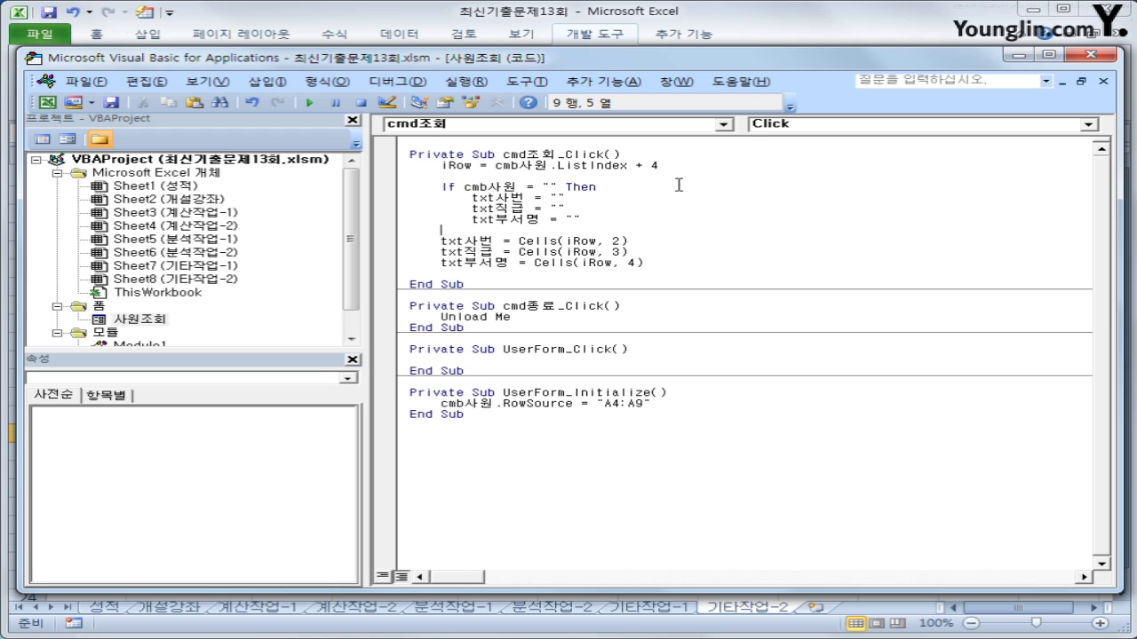
Step: Add an Else line after the empty-text assignments and indent the three Cells assignments for txt사번, txt직급 and txt부서명 beneath it
type("else")
key("Return")
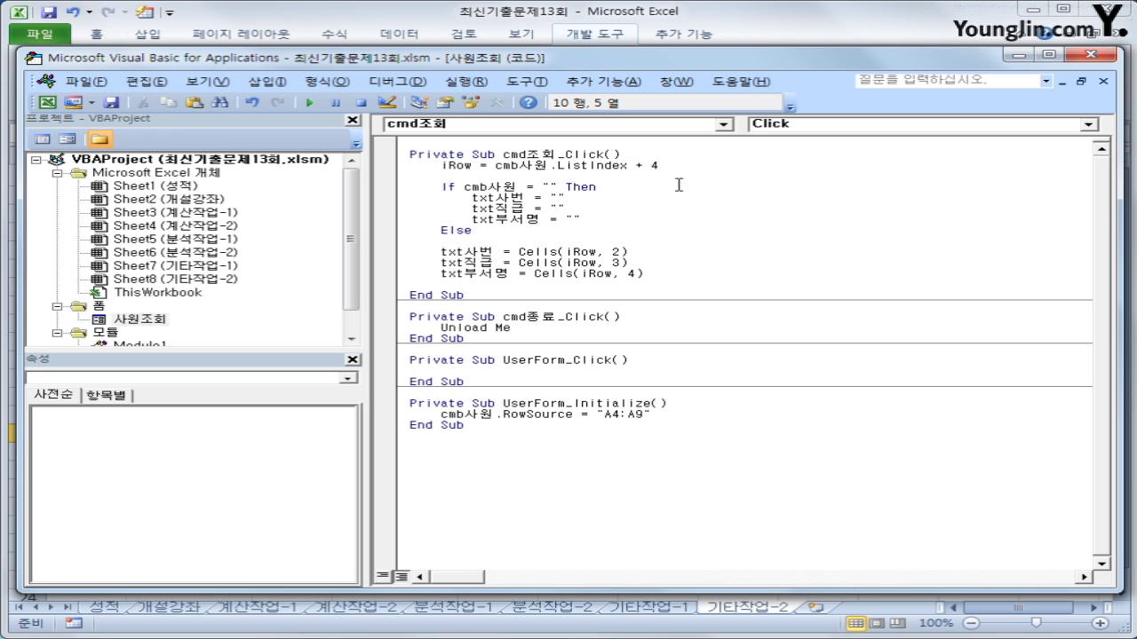
key("Delete")
key("Tab")
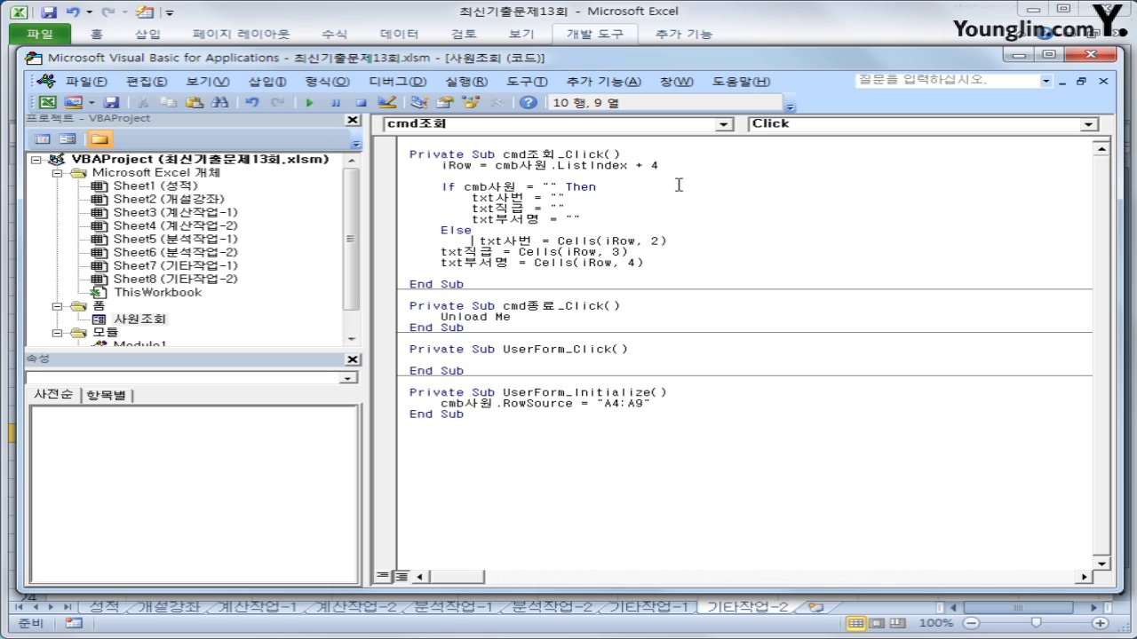
key("Home")
key("Tab")
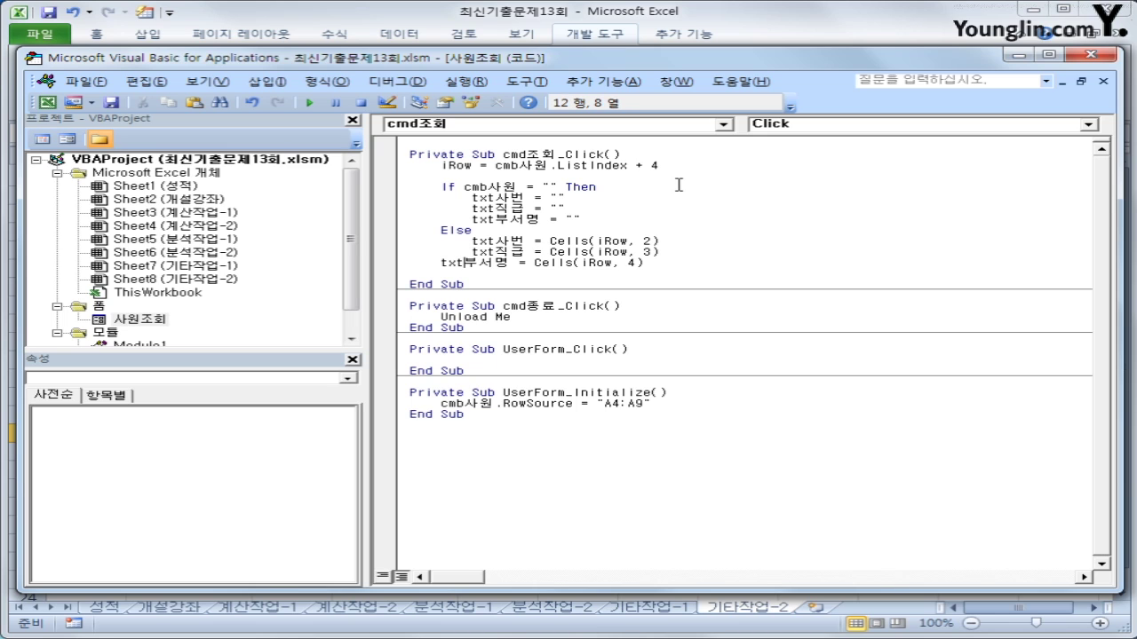
key("Home")
key("Tab")
key("End")
Step: Close the condition with End If after the Cells assignments and add a blank line near the top of the cmd조회 Click procedure
key("Return")
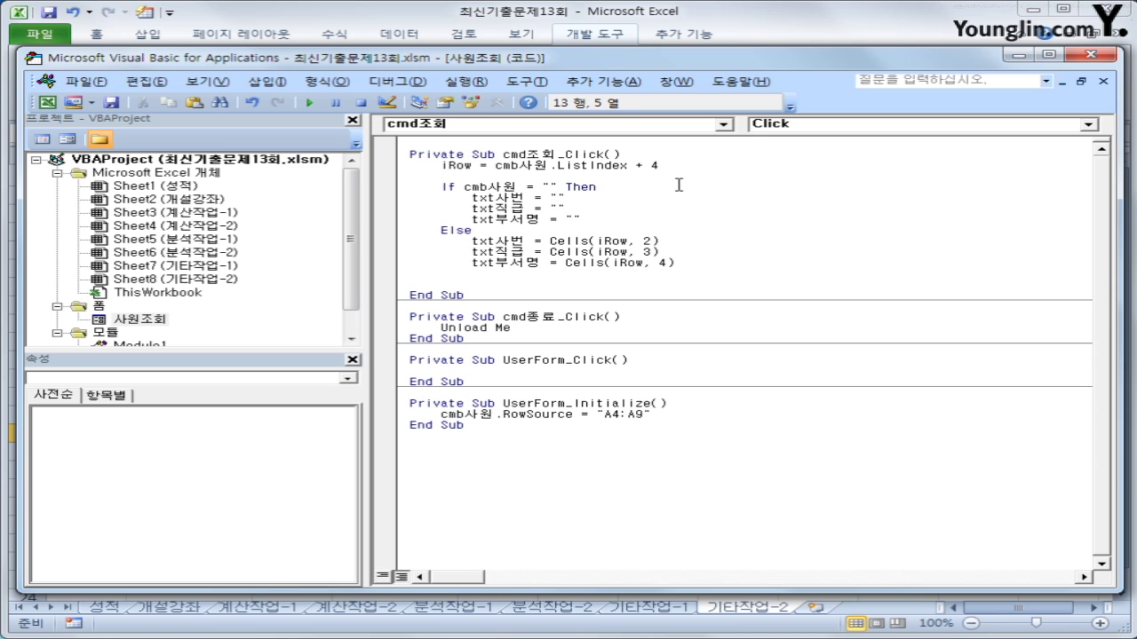
type("end if")
key("Return")
key("Up")
key("Up")
key("Up")
key("Up")
key("Up")
key("Up")
key("Up")
key("Up")
key("Up")
key("Up")
key("Up")
key("Up")
key("End")
key("Return")
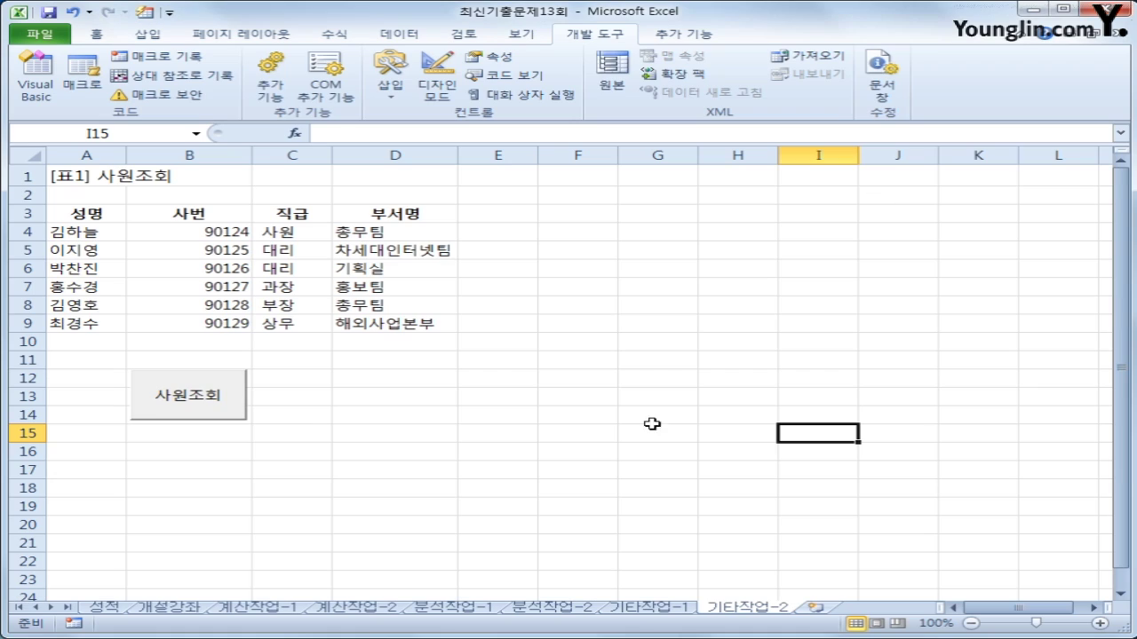
Step: Return to the worksheet, open the 사원조회 form and run 조회 with no employee selected
left_click(1104, 55)
left_click(147, 411)
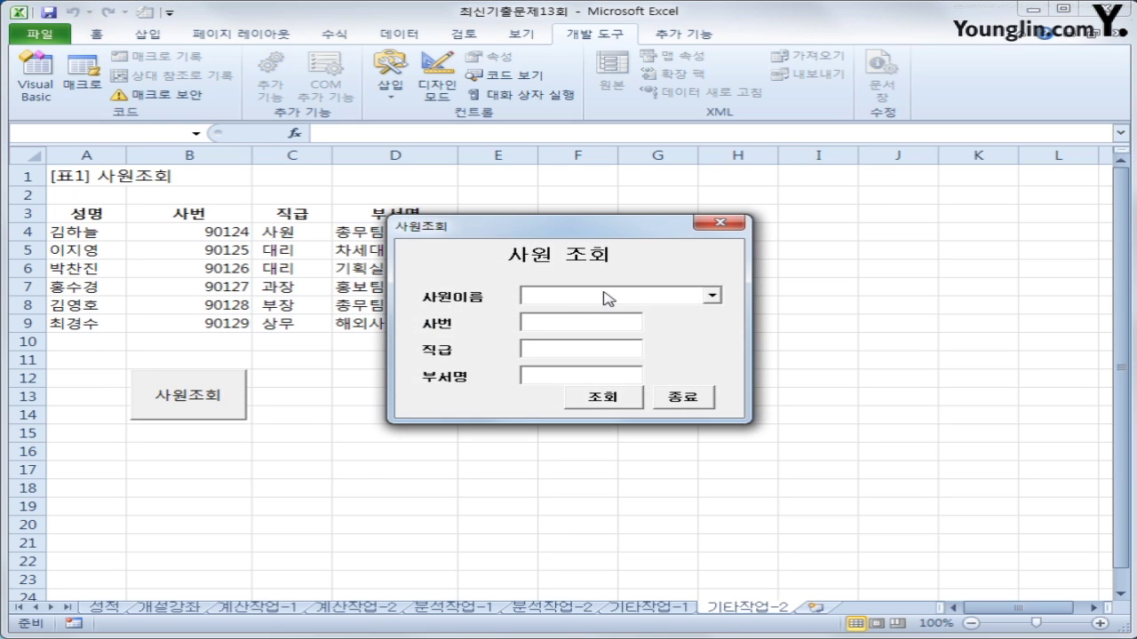
left_click(603, 401)
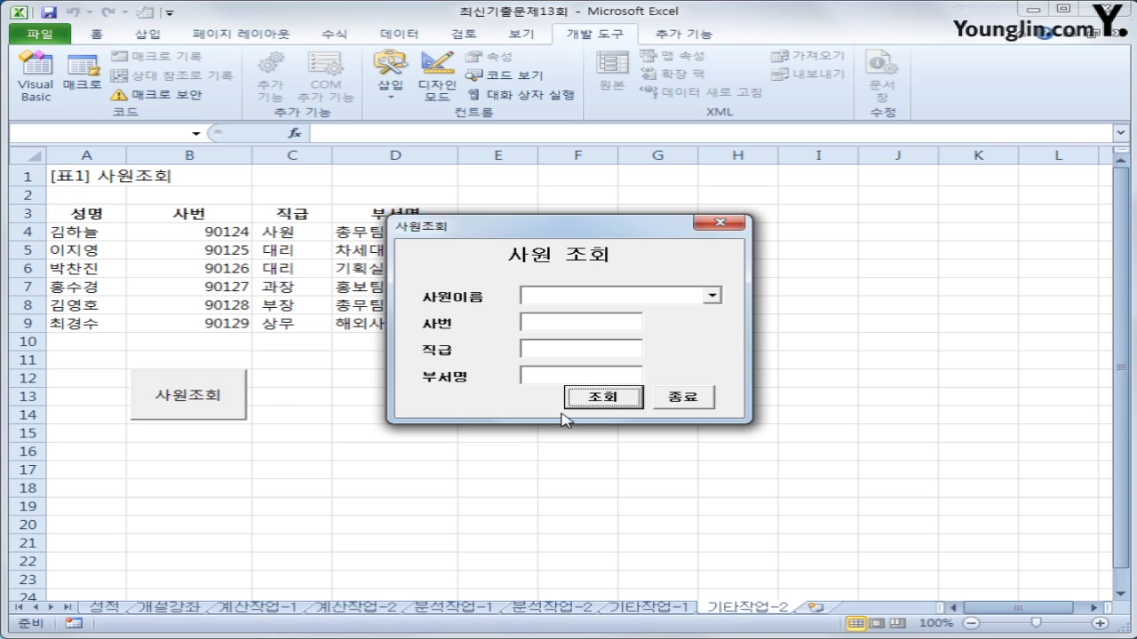
Step: Choose the fourth employee in the 사원이름 list and run 조회
left_click(713, 296)
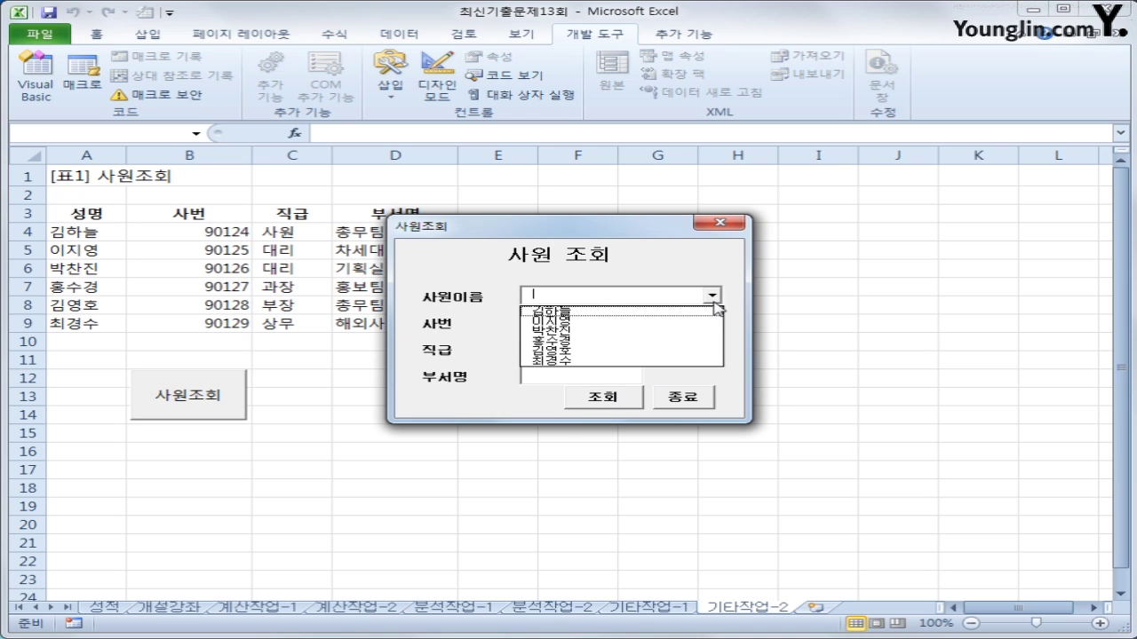
left_click(680, 344)
left_click(617, 401)
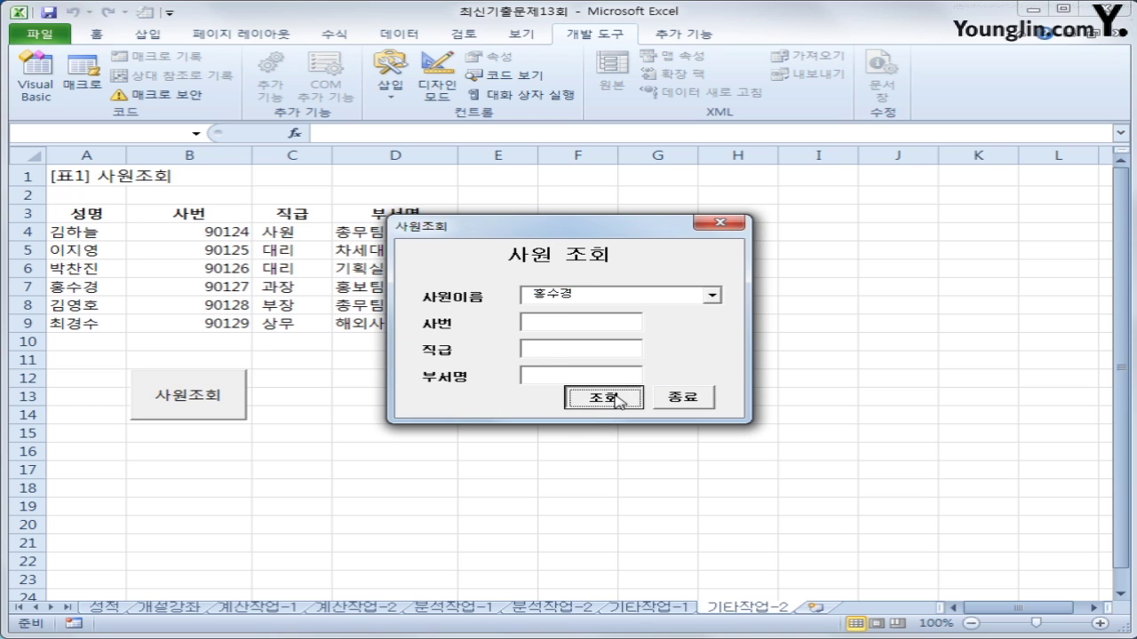
Step: Clear the 사원이름 box, run 조회 again, and close the form with 종료
left_click(620, 296)
key("Delete")
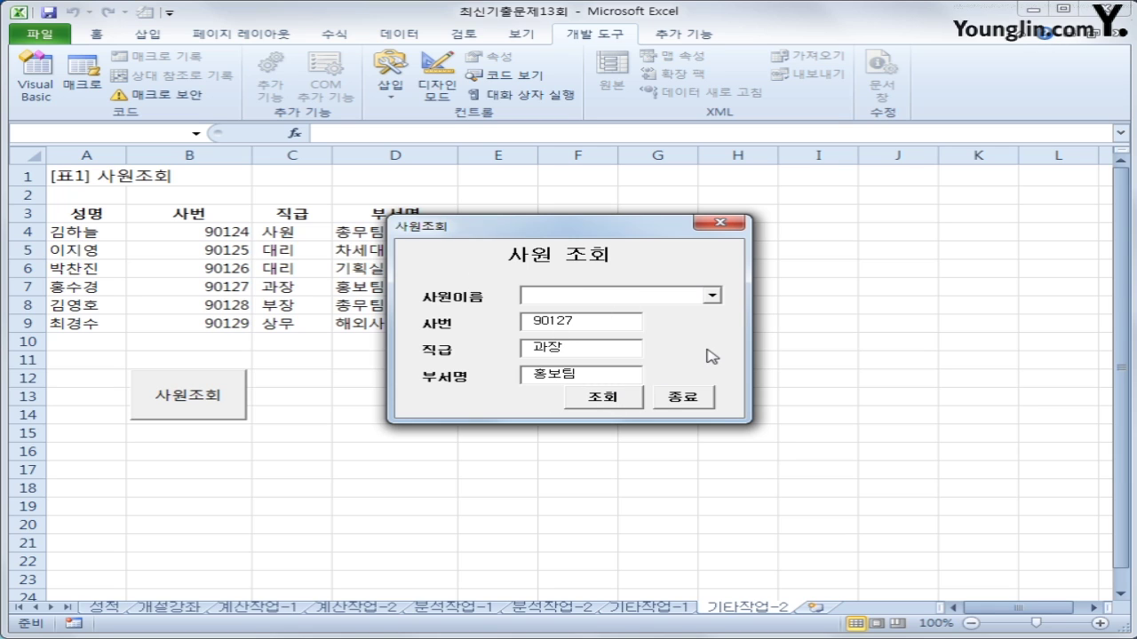
left_click(622, 401)
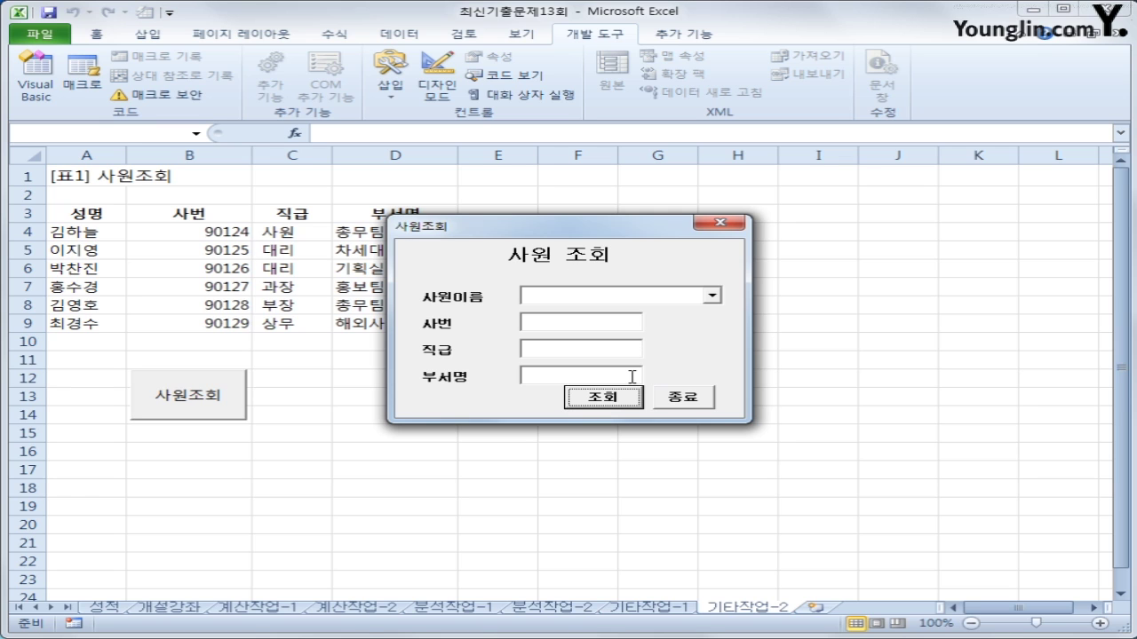
left_click(687, 398)
left_click(762, 414)
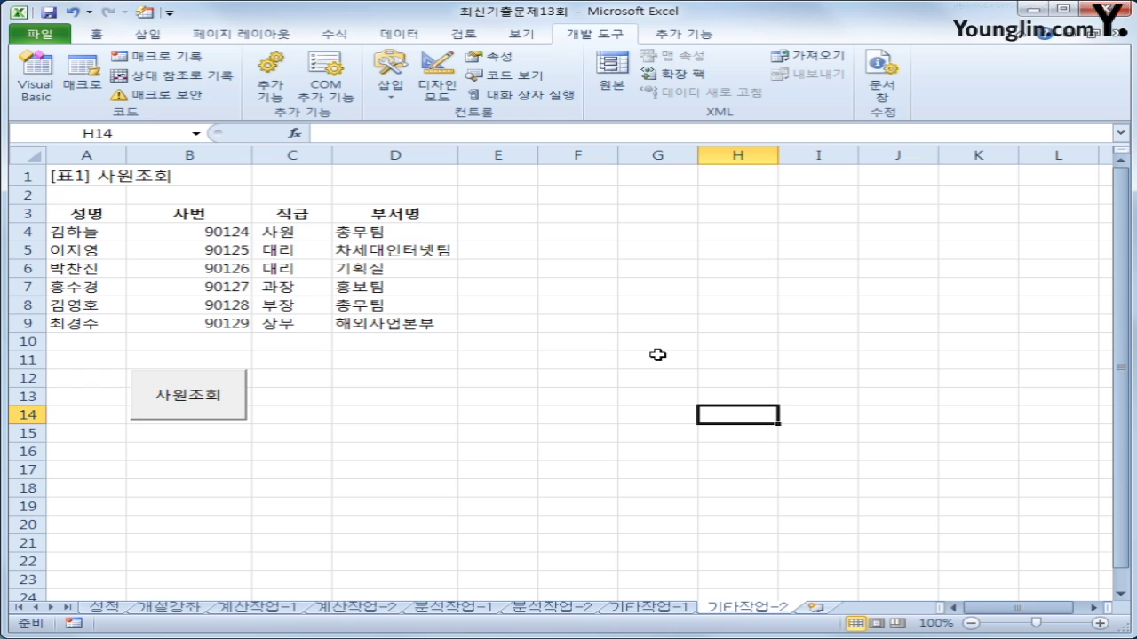